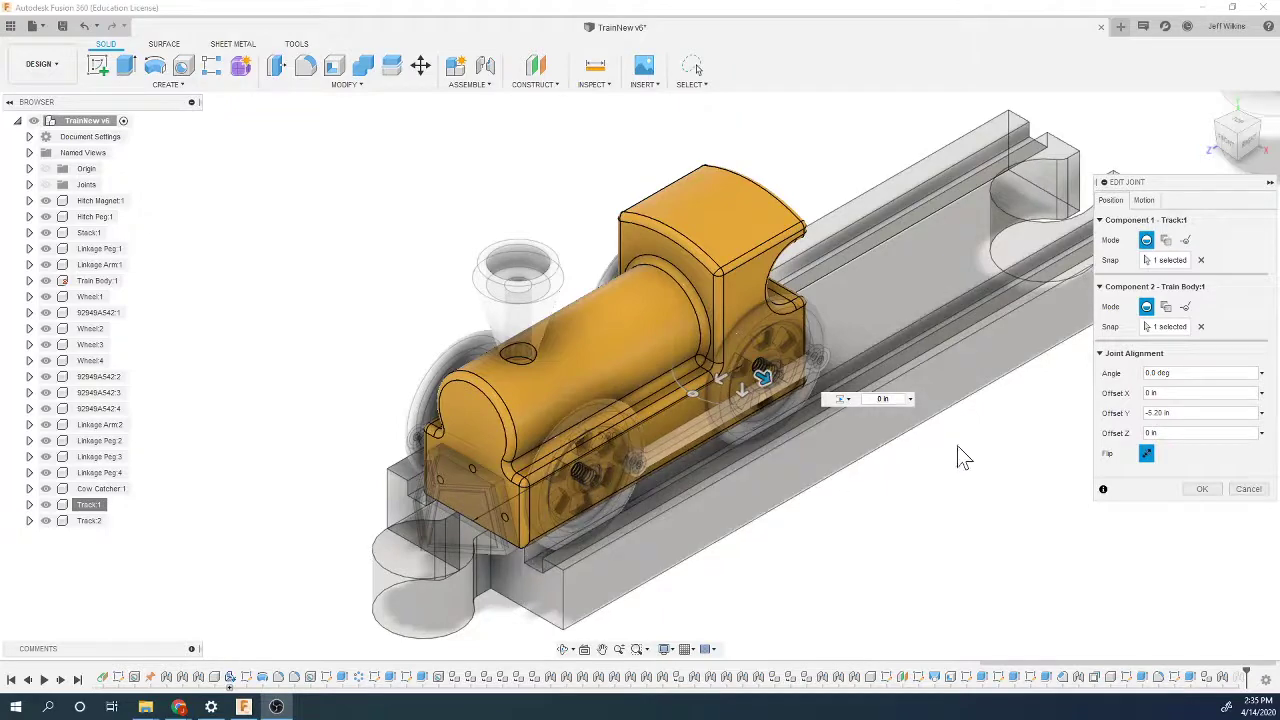
Step: Set the Track–Train Body joint's Offset Z to 1.125 and flip the joint direction
left_click(1238, 148)
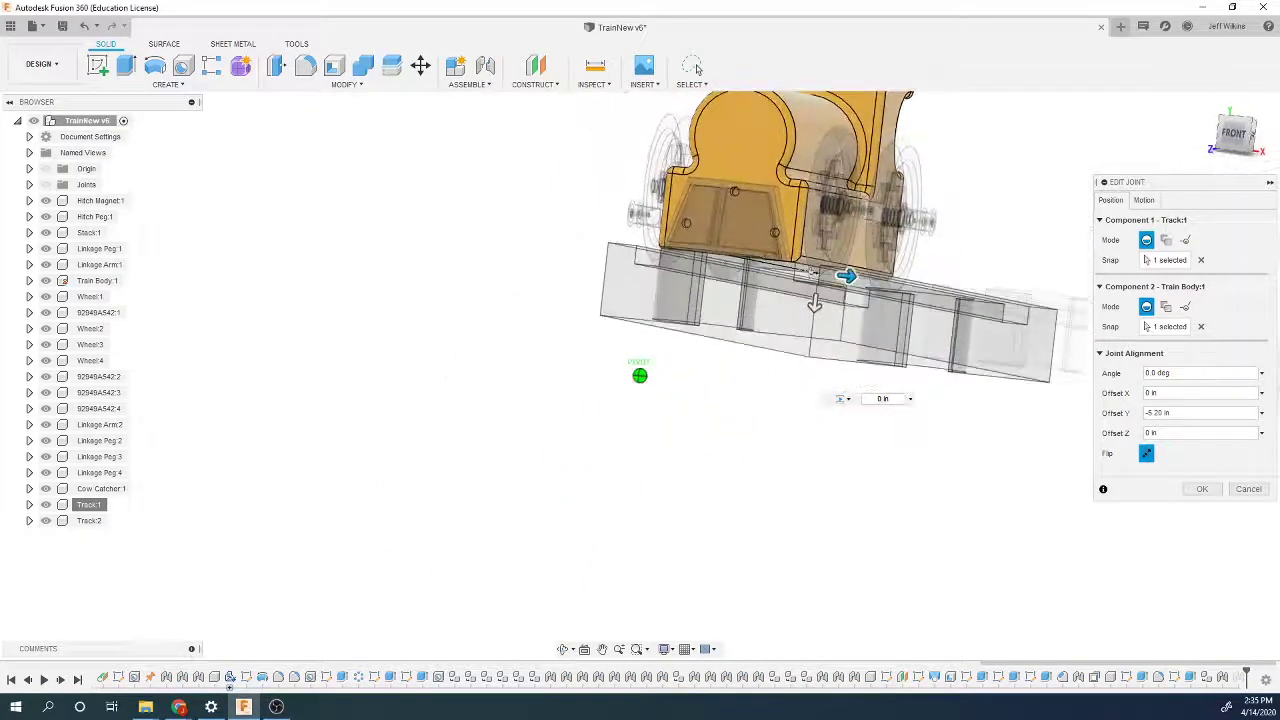
scroll(800, 285, "up", 3)
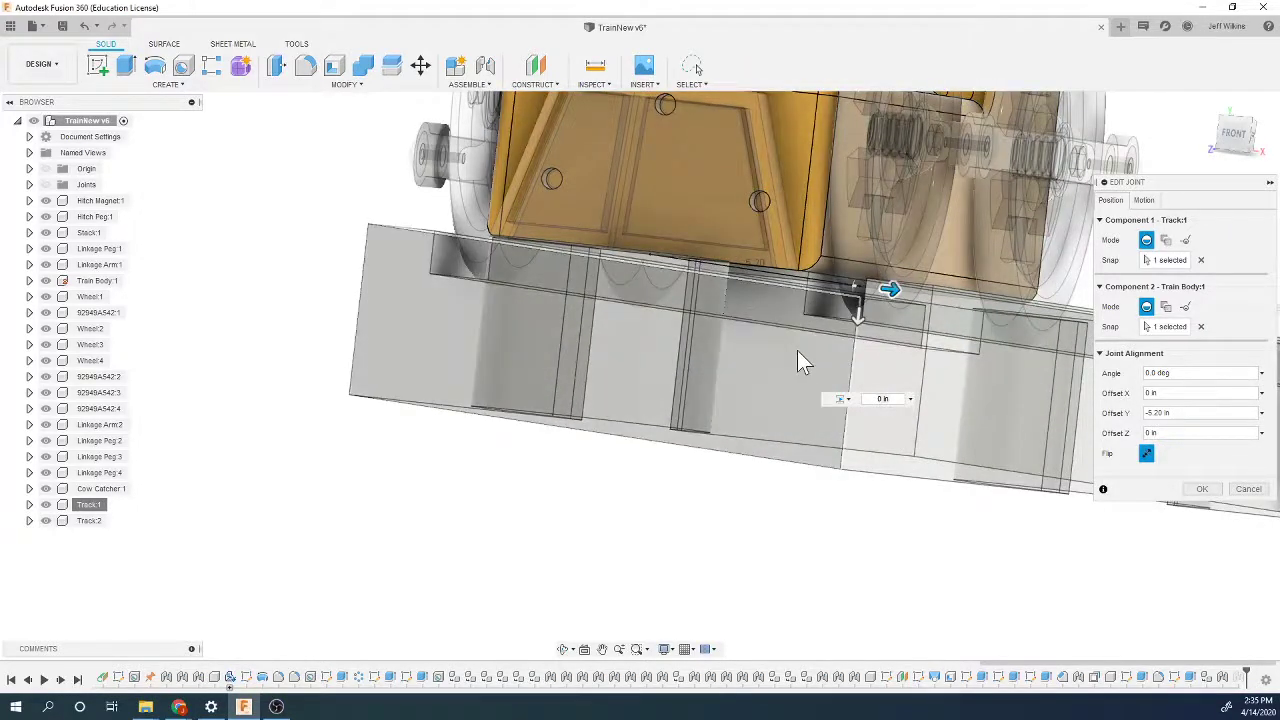
scroll(800, 372, "down", 1)
scroll(797, 372, "down", 1)
scroll(856, 228, "down", 1)
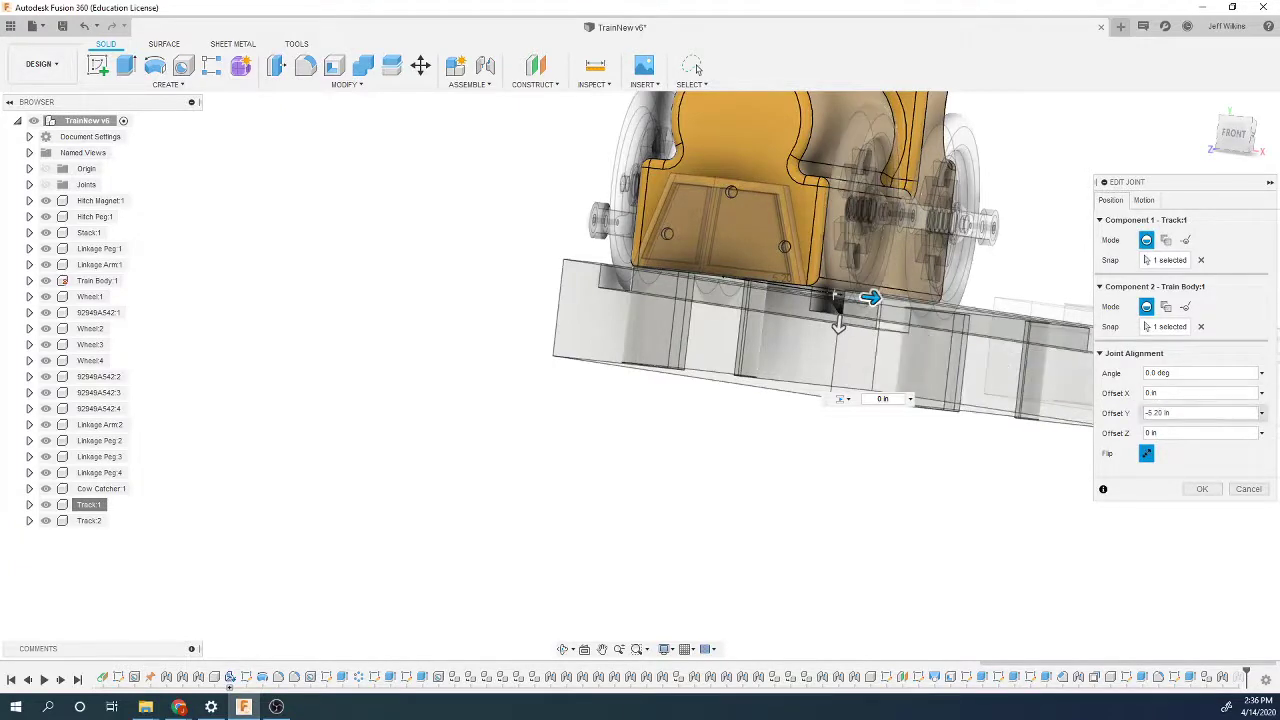
left_click(1150, 433)
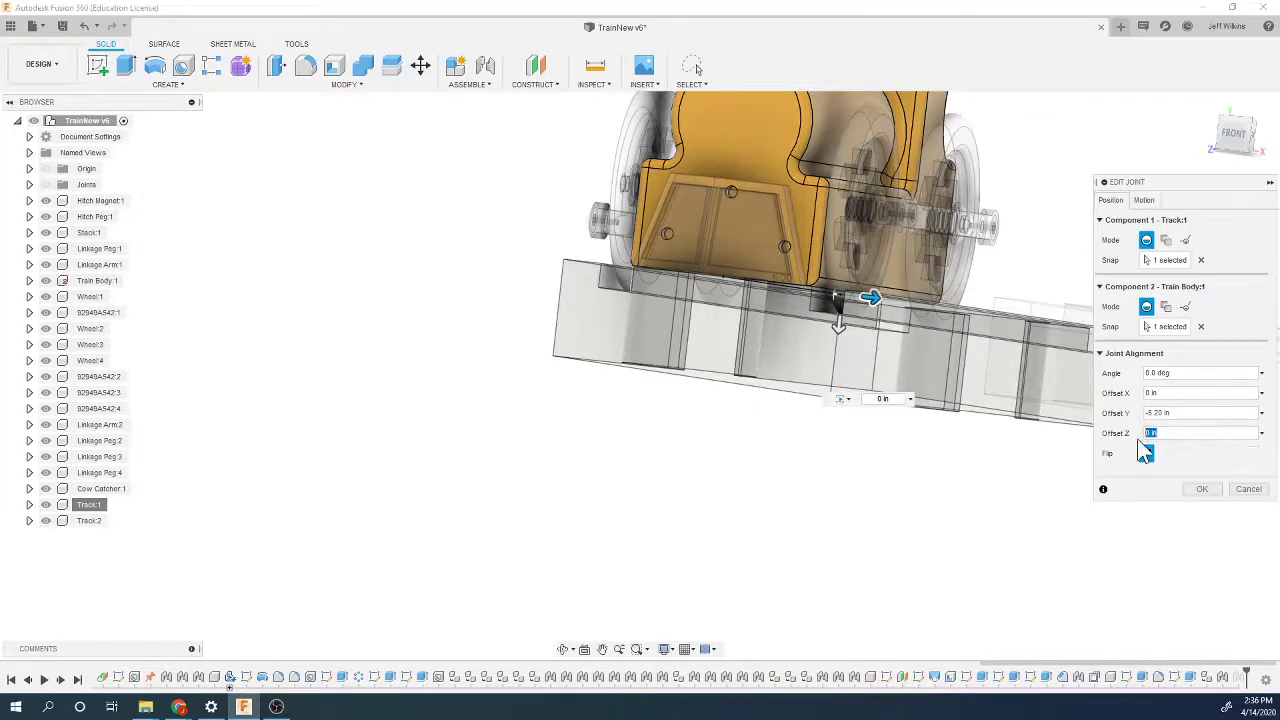
type("1.125")
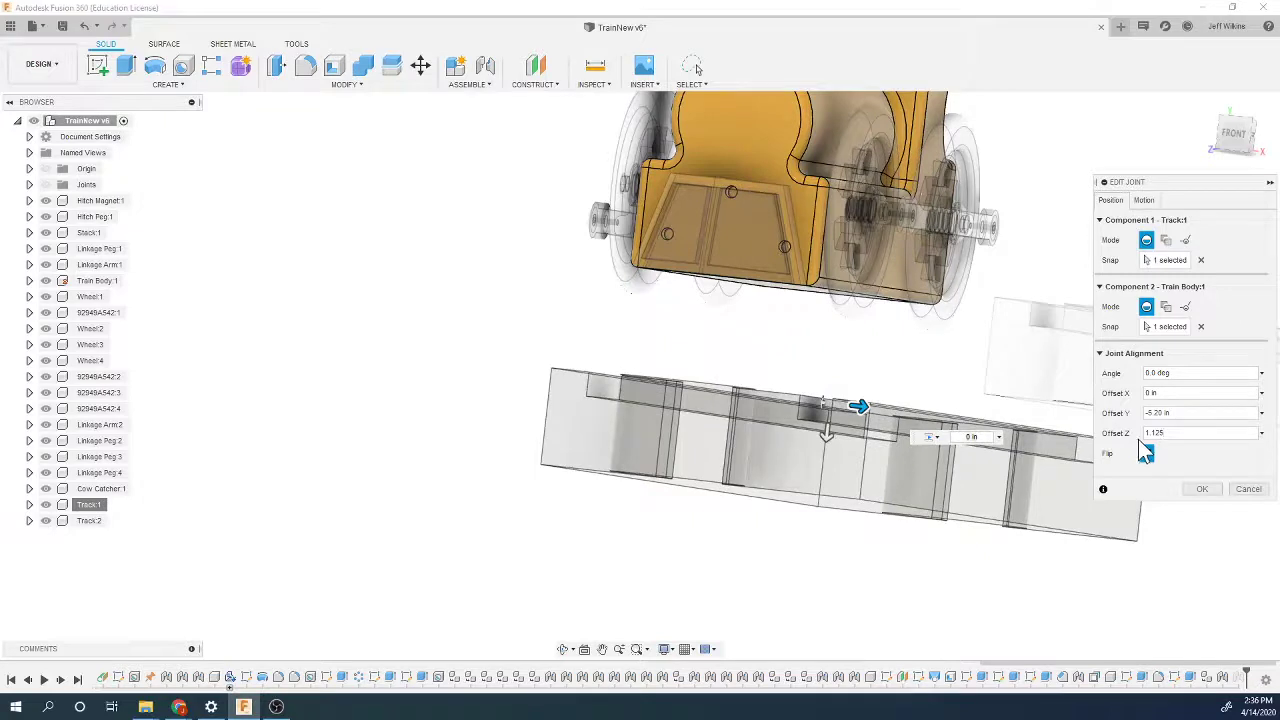
left_click(1146, 453)
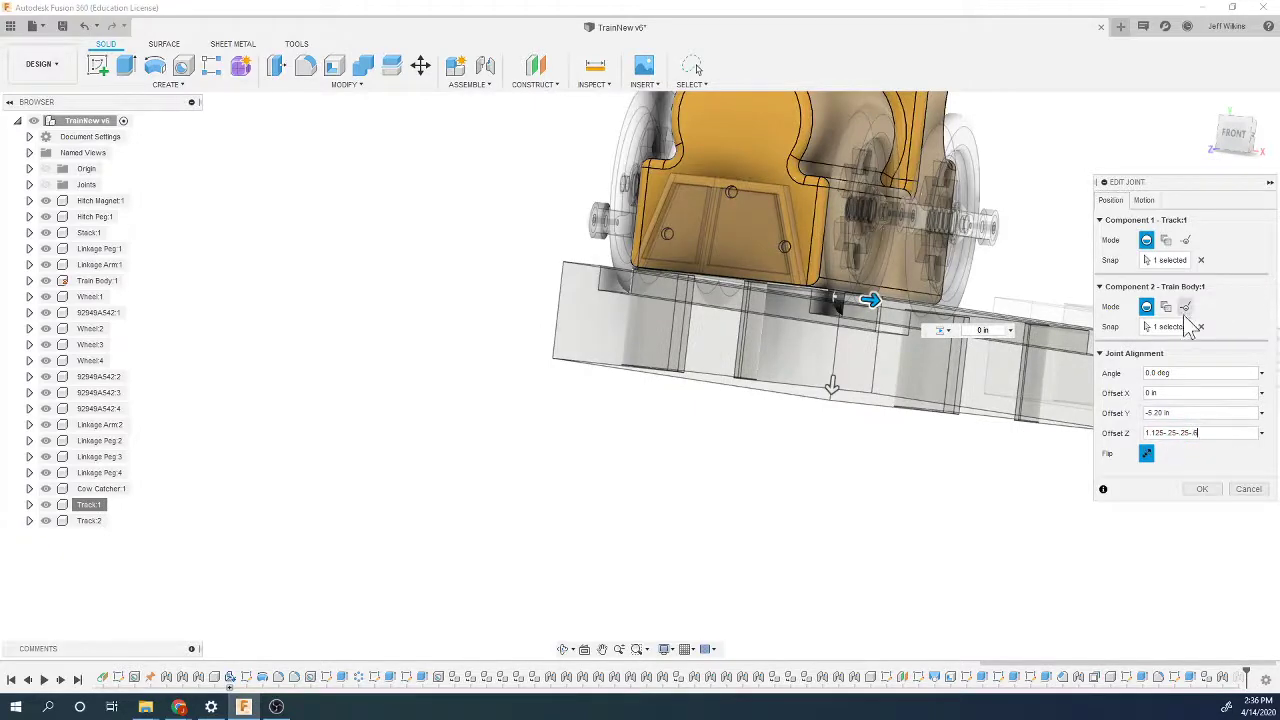
Step: Confirm the Track–Train Body joint so the train rests on the rails
left_click(1202, 489)
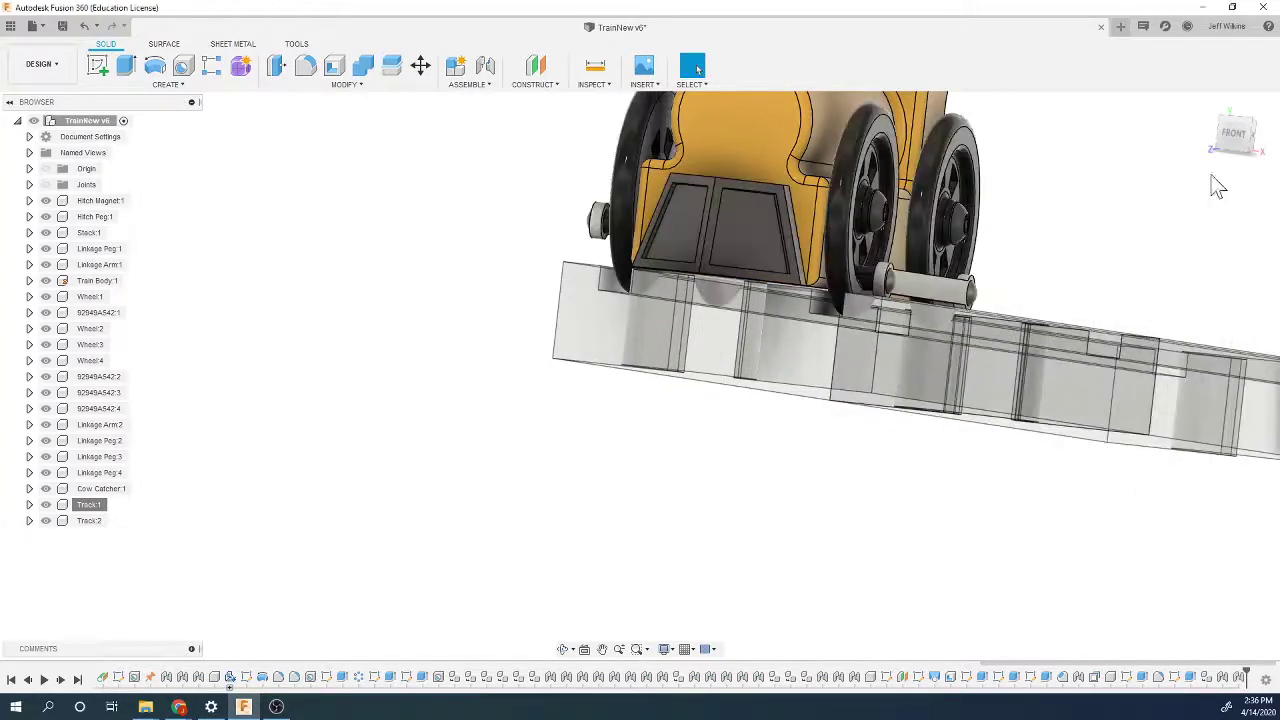
scroll(996, 290, "up", 5)
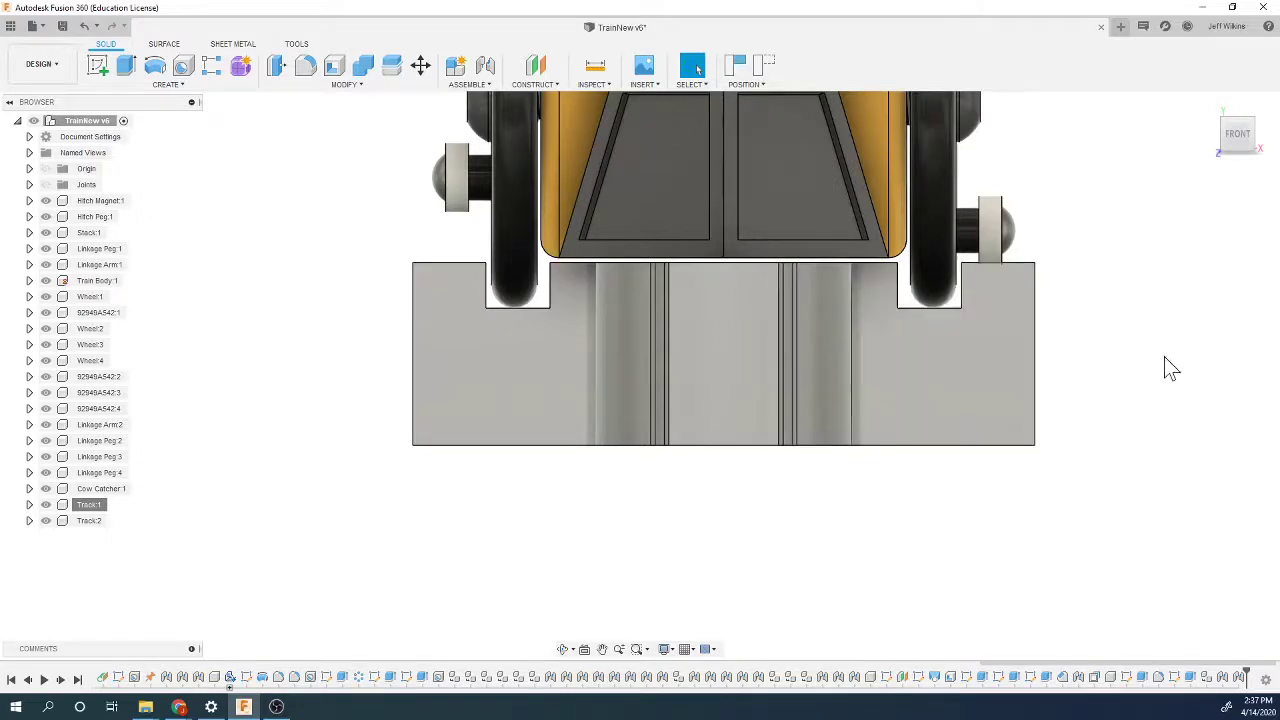
left_click(1252, 140)
scroll(895, 329, "up", 6)
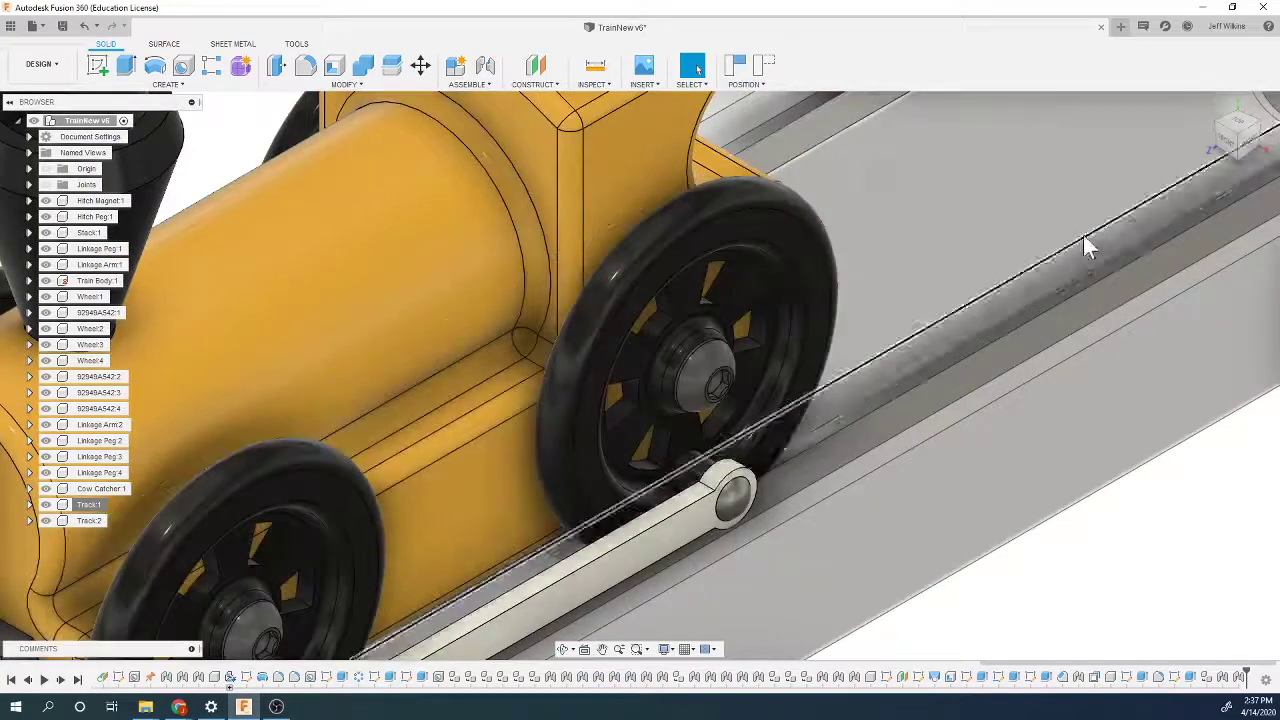
Step: View the train from the right and drag the linkage arm to check both wheels turn
left_click(1250, 138)
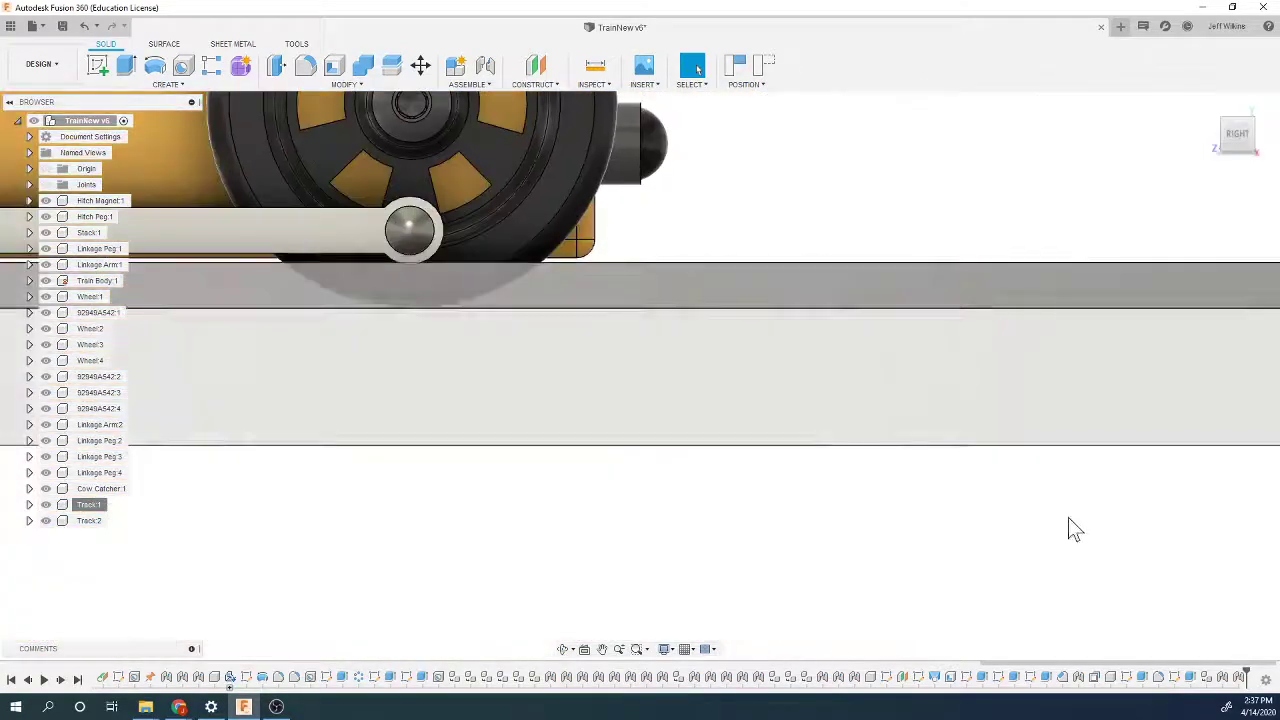
scroll(1068, 530, "down", 3)
scroll(258, 365, "up", 5)
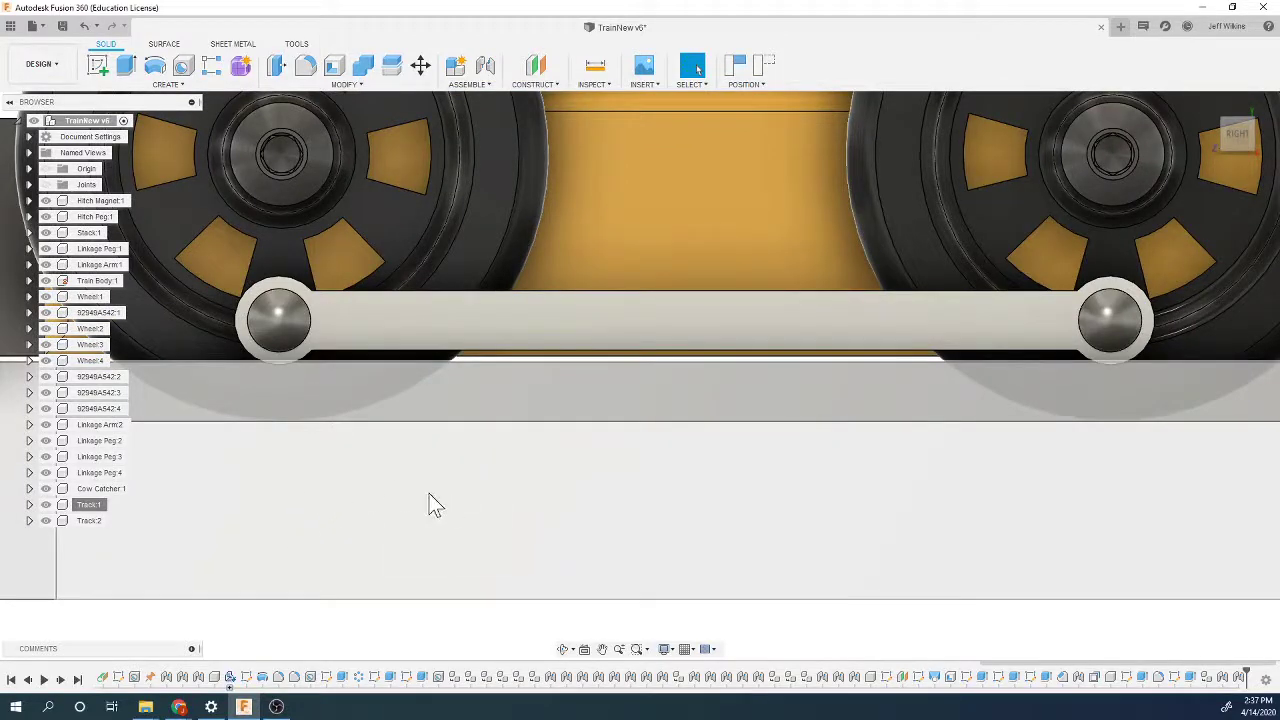
left_click_drag(414, 349, 457, 460)
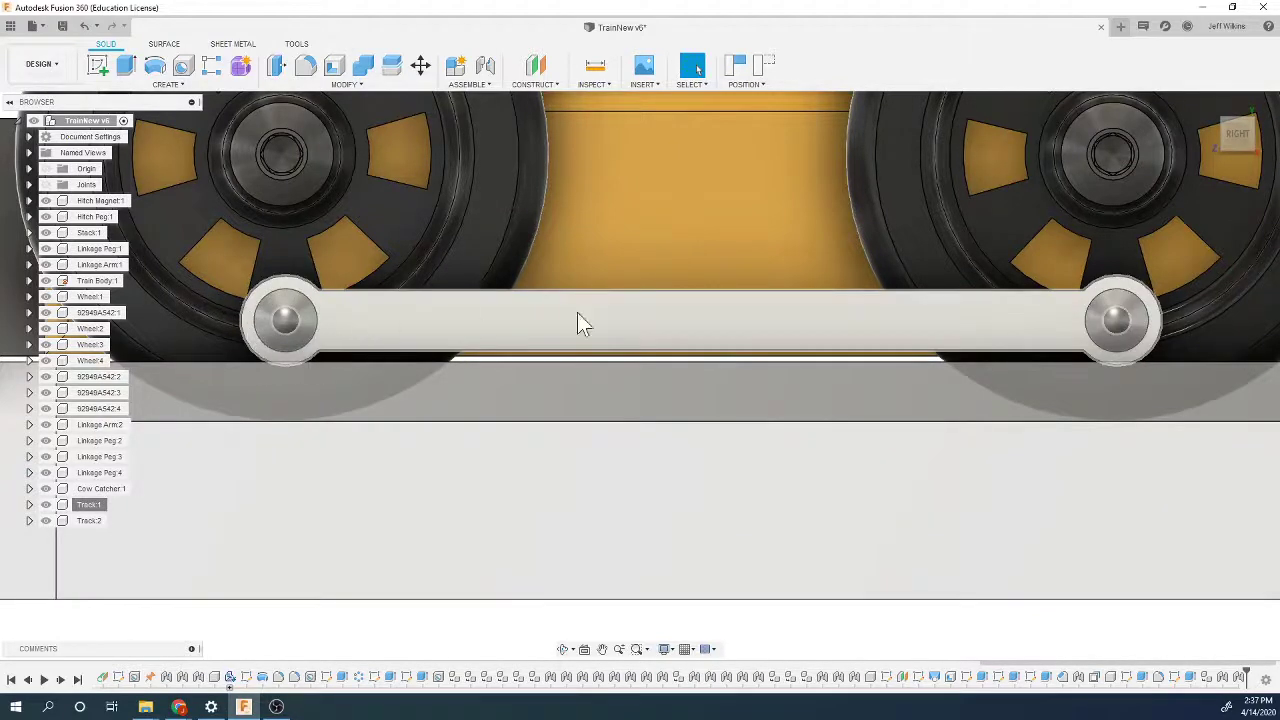
mouse_move(1237, 140)
left_mouse_down()
mouse_move(1257, 130)
mouse_move(1240, 133)
left_mouse_up()
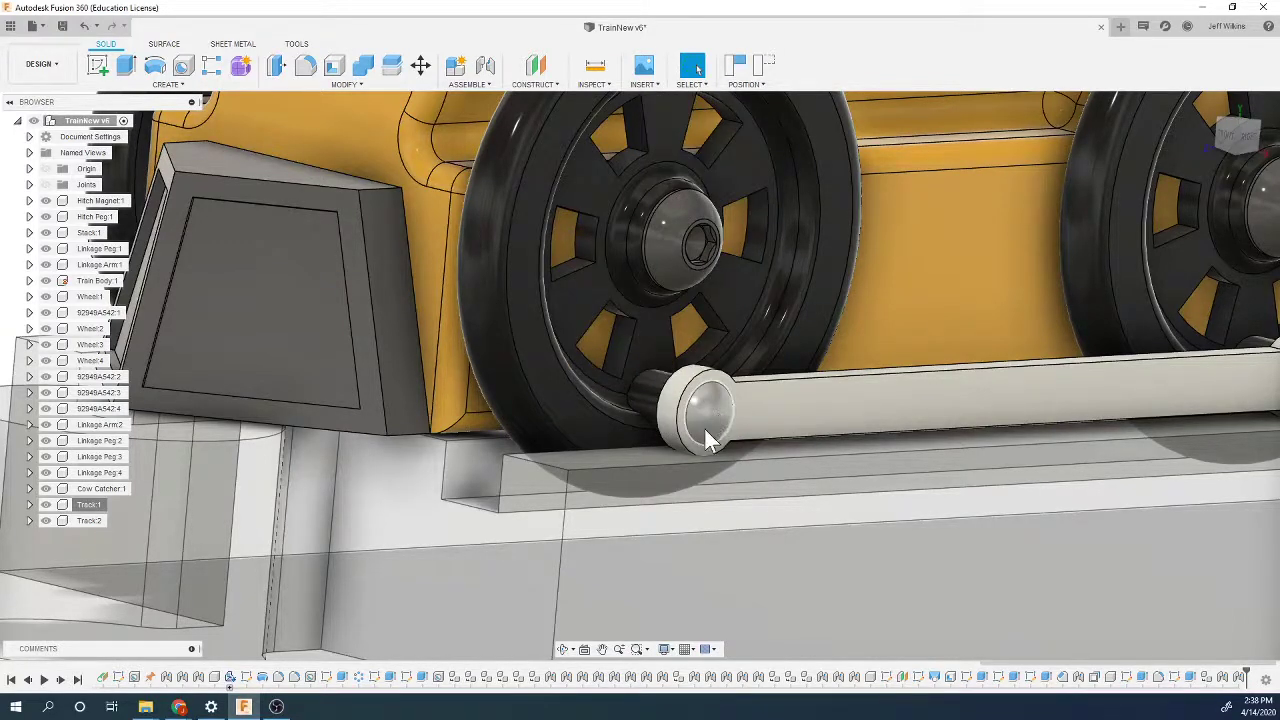
Step: Activate the Wheel:1 component and open its sketch from the timeline
left_click(90, 298)
left_click(119, 297)
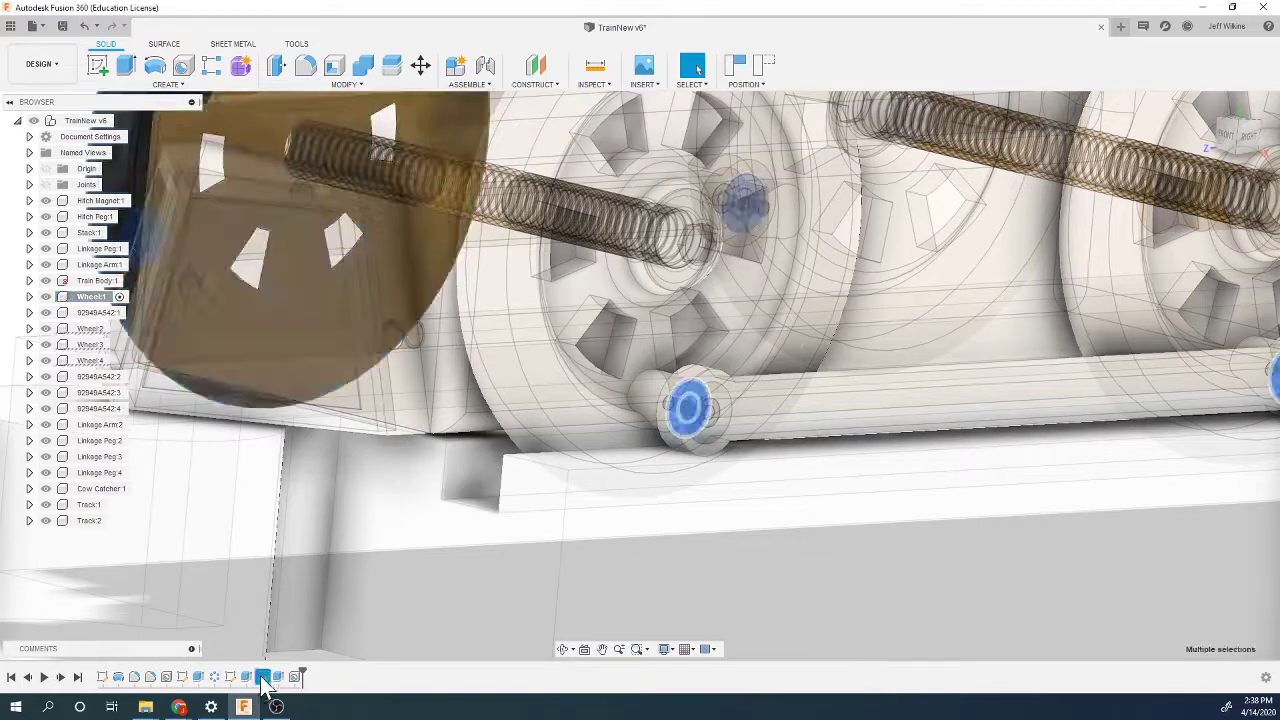
left_click(231, 678)
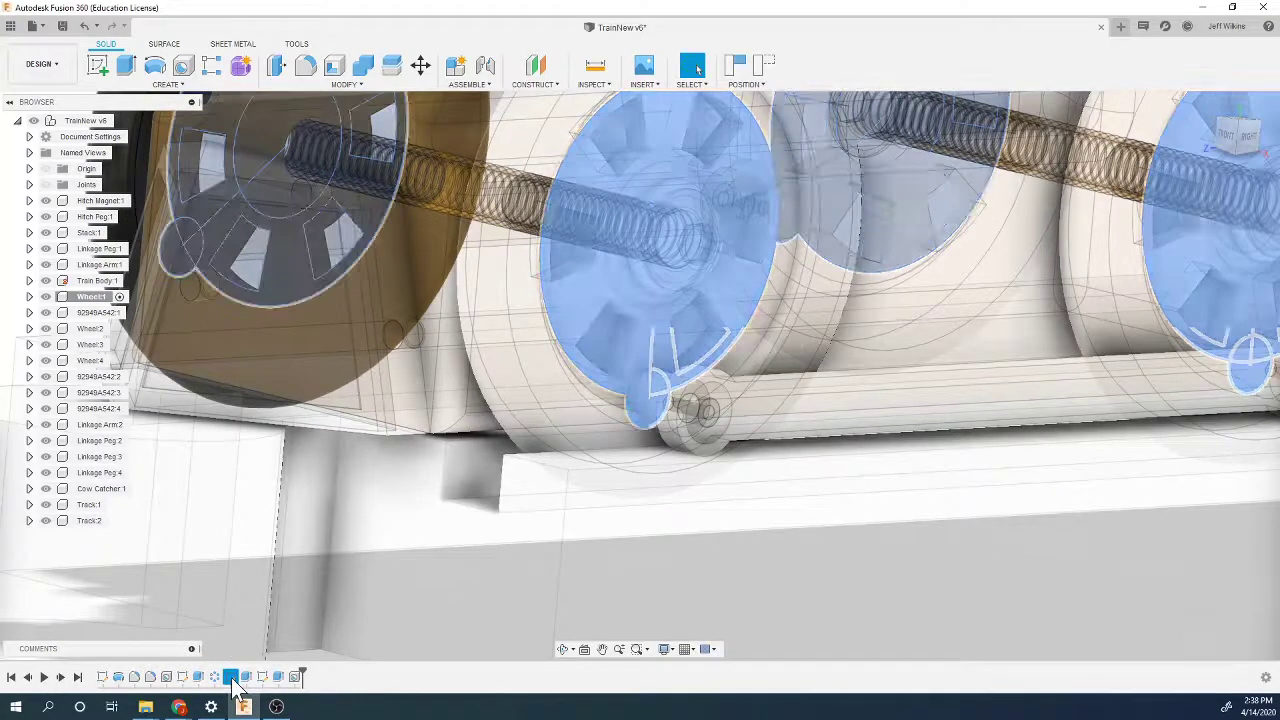
double_click(231, 677)
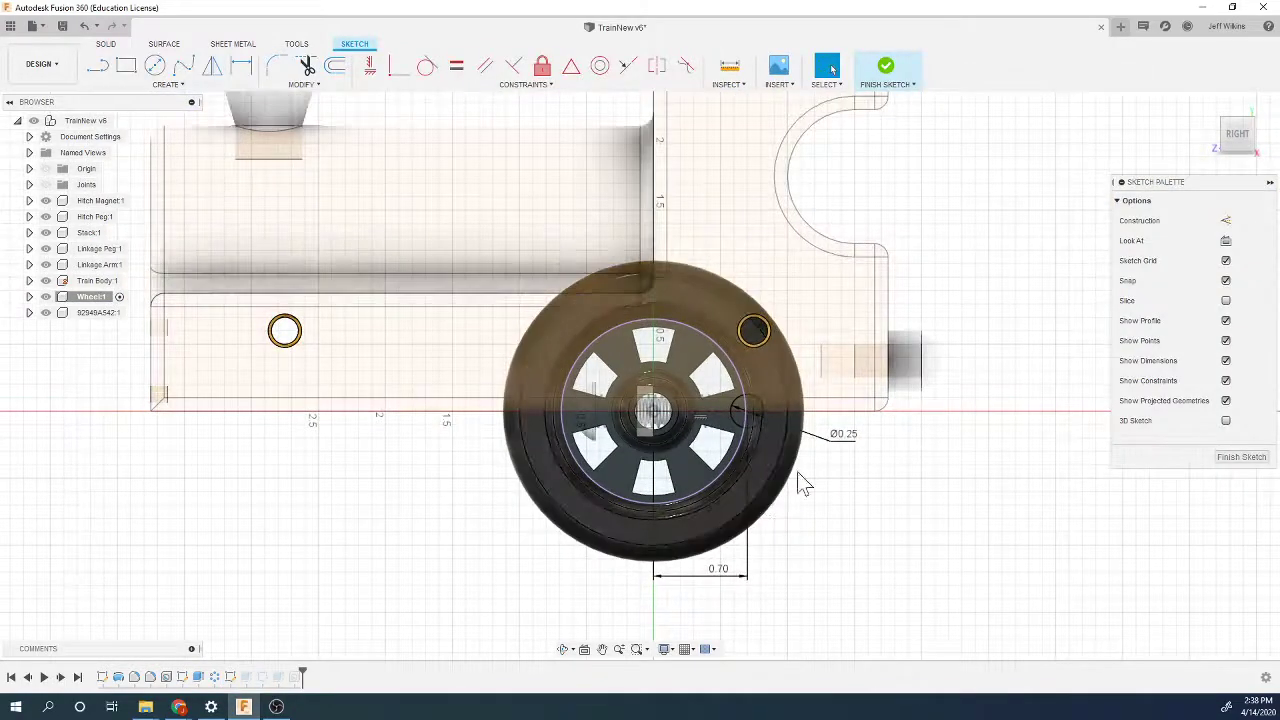
scroll(723, 590, "up", 2)
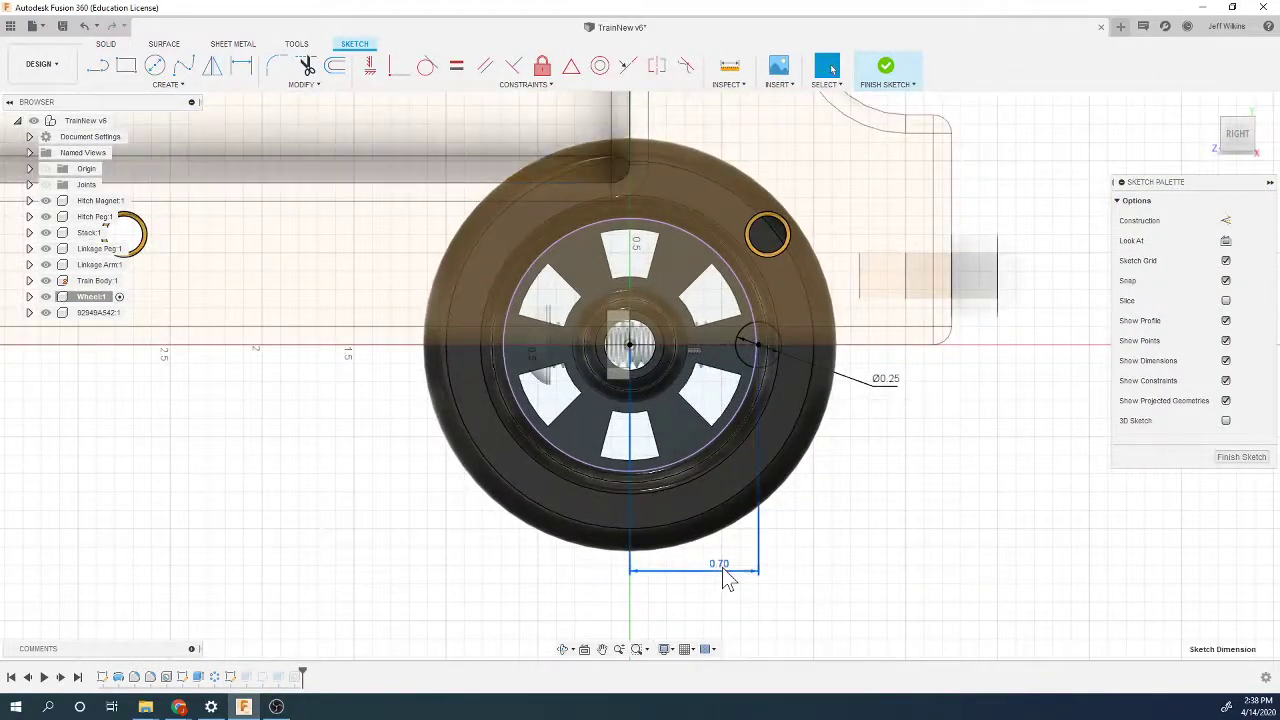
Step: Change the peg hole's 0.70 offset dimension to 0.625 and finish the sketch
double_click(724, 580)
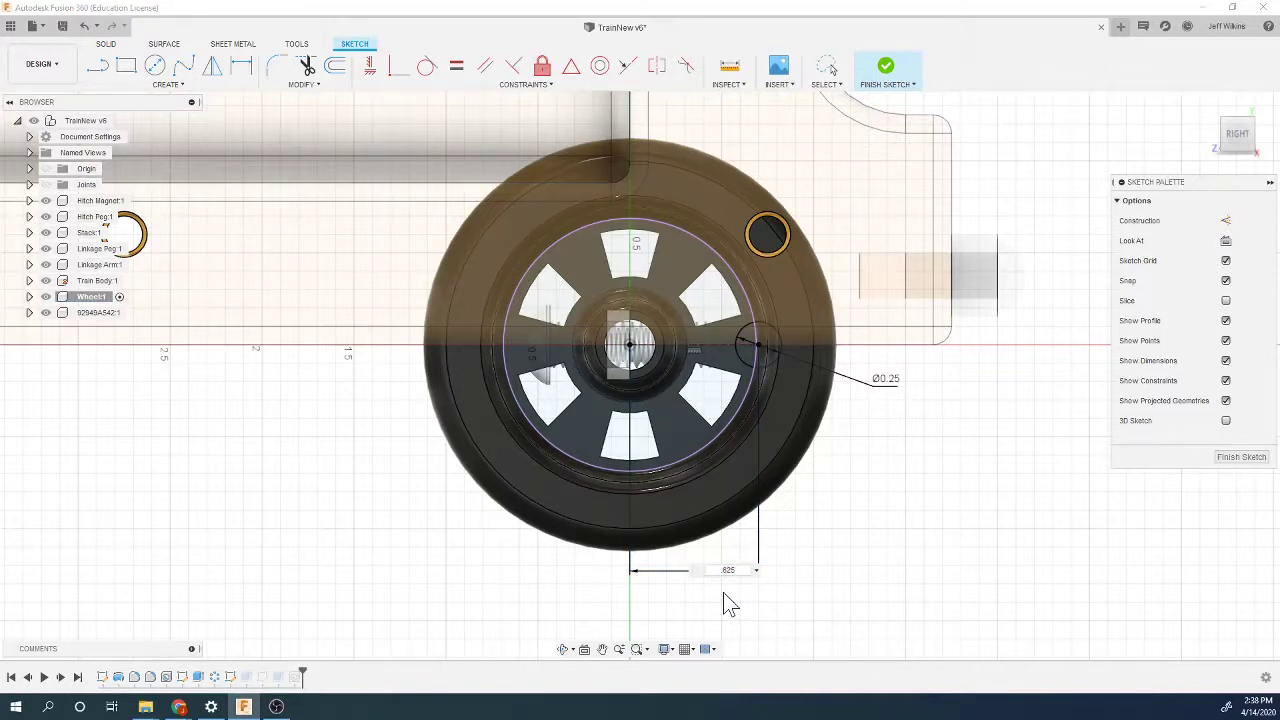
key("Return")
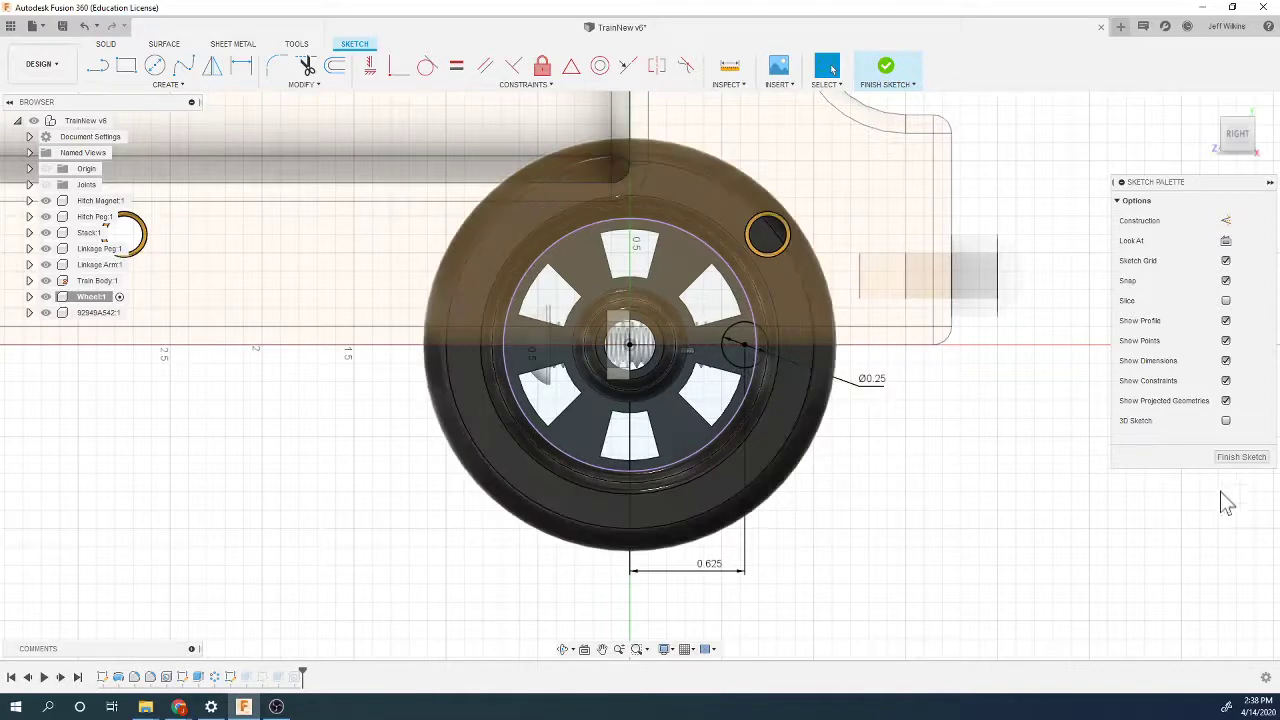
left_click(1241, 457)
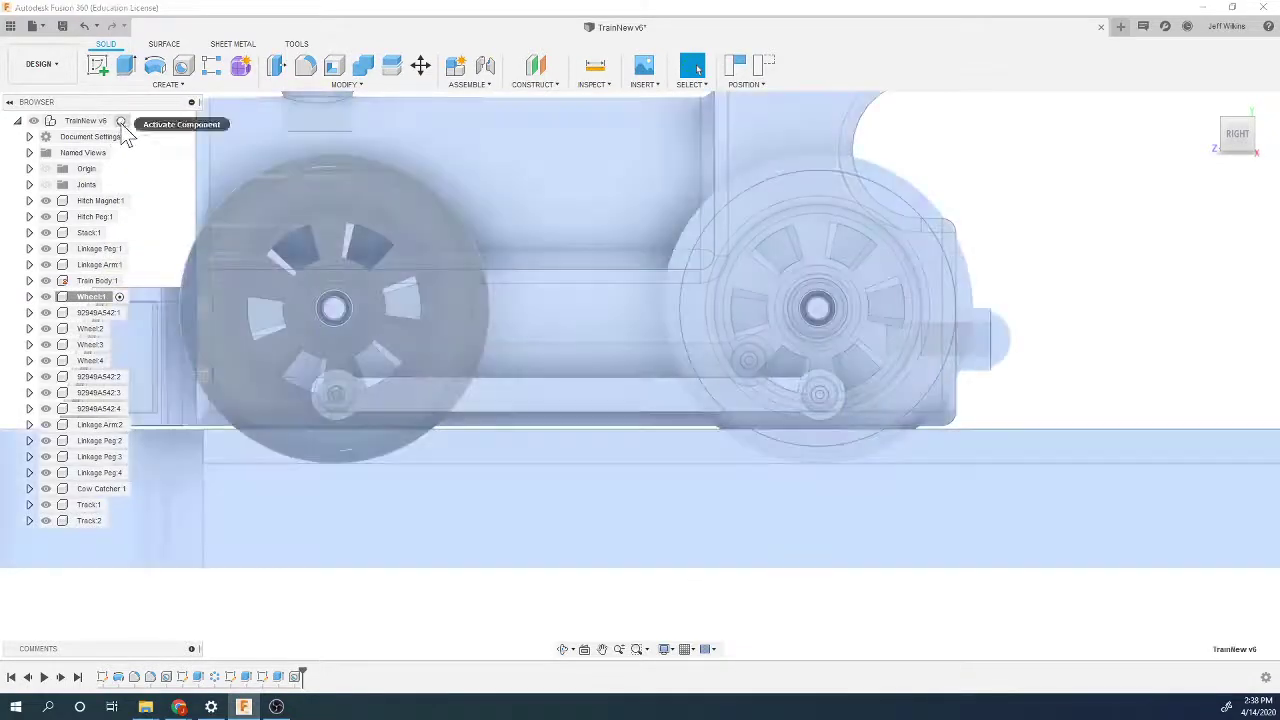
Step: Activate the TrainNew v6 assembly and drag the linkage arm to test wheel rotation
left_click(120, 121)
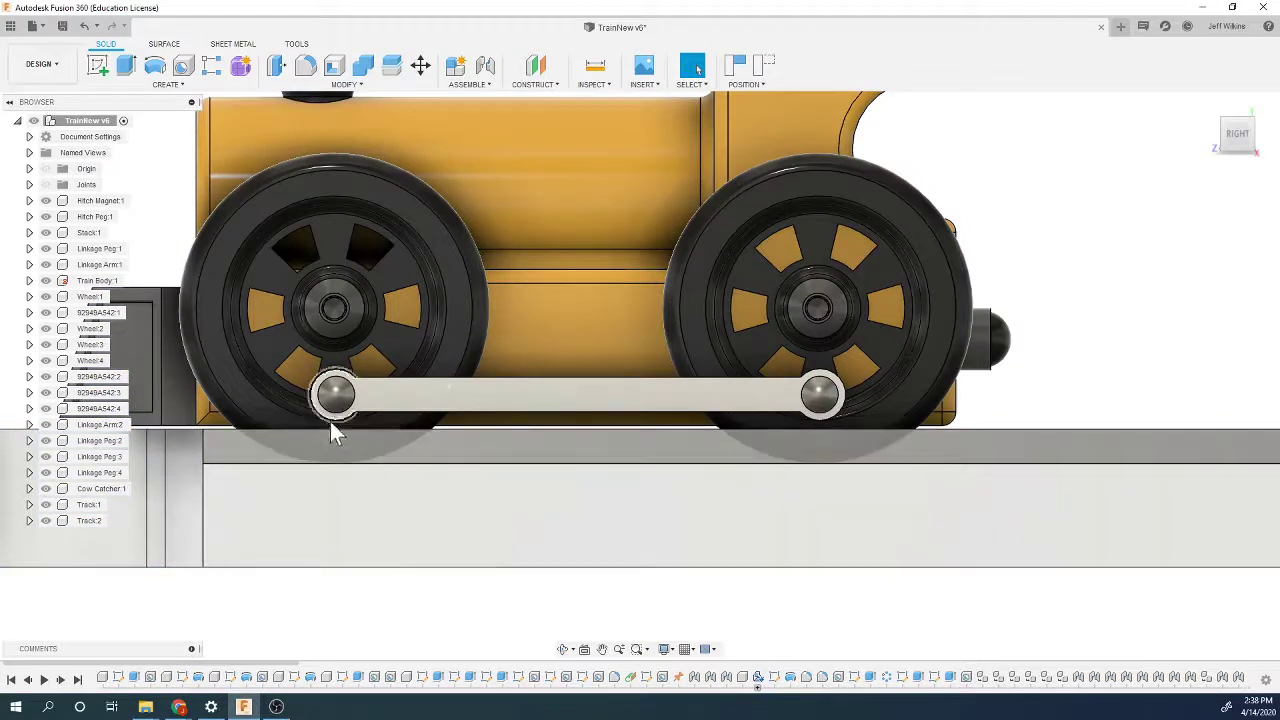
mouse_move(446, 417)
left_mouse_down()
mouse_move(471, 417)
mouse_move(434, 423)
mouse_move(449, 423)
mouse_move(517, 337)
mouse_move(391, 311)
mouse_move(355, 383)
mouse_move(431, 466)
mouse_move(594, 503)
mouse_move(509, 489)
mouse_move(431, 443)
mouse_move(388, 355)
mouse_move(428, 421)
left_mouse_up()
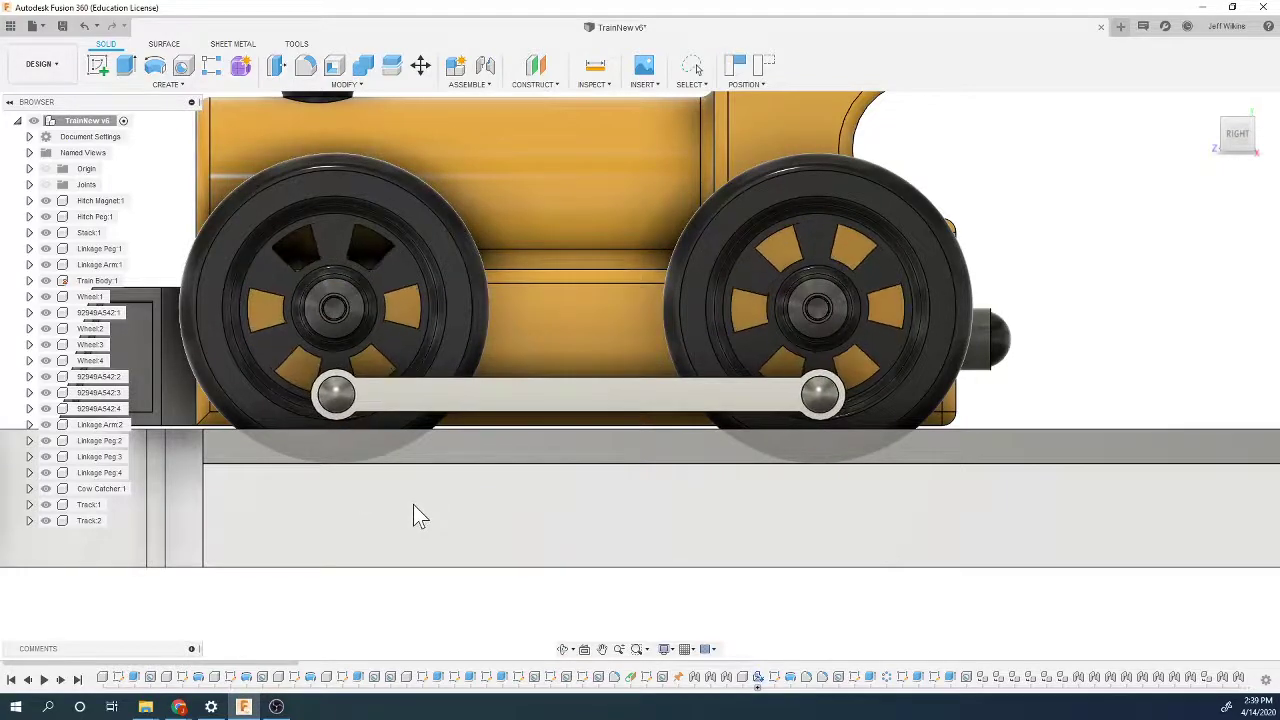
key("Escape")
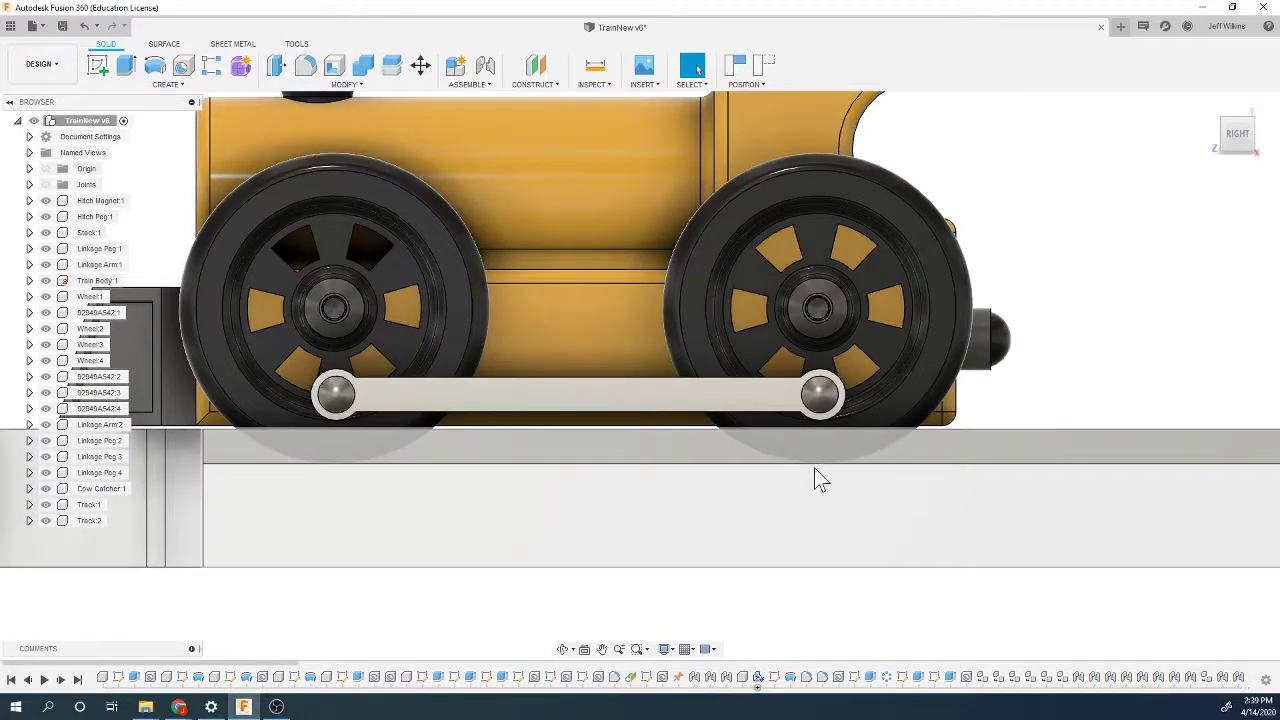
scroll(708, 600, "down", 4)
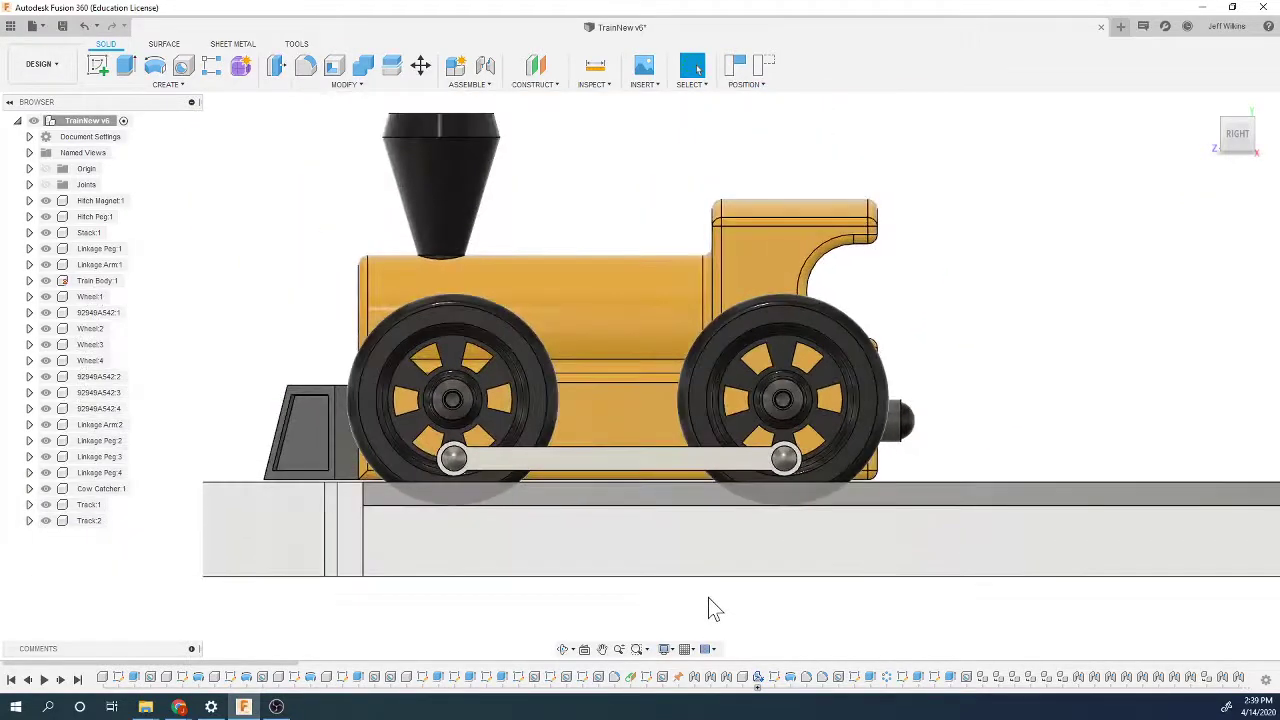
scroll(708, 597, "up", 2)
scroll(225, 470, "up", 3)
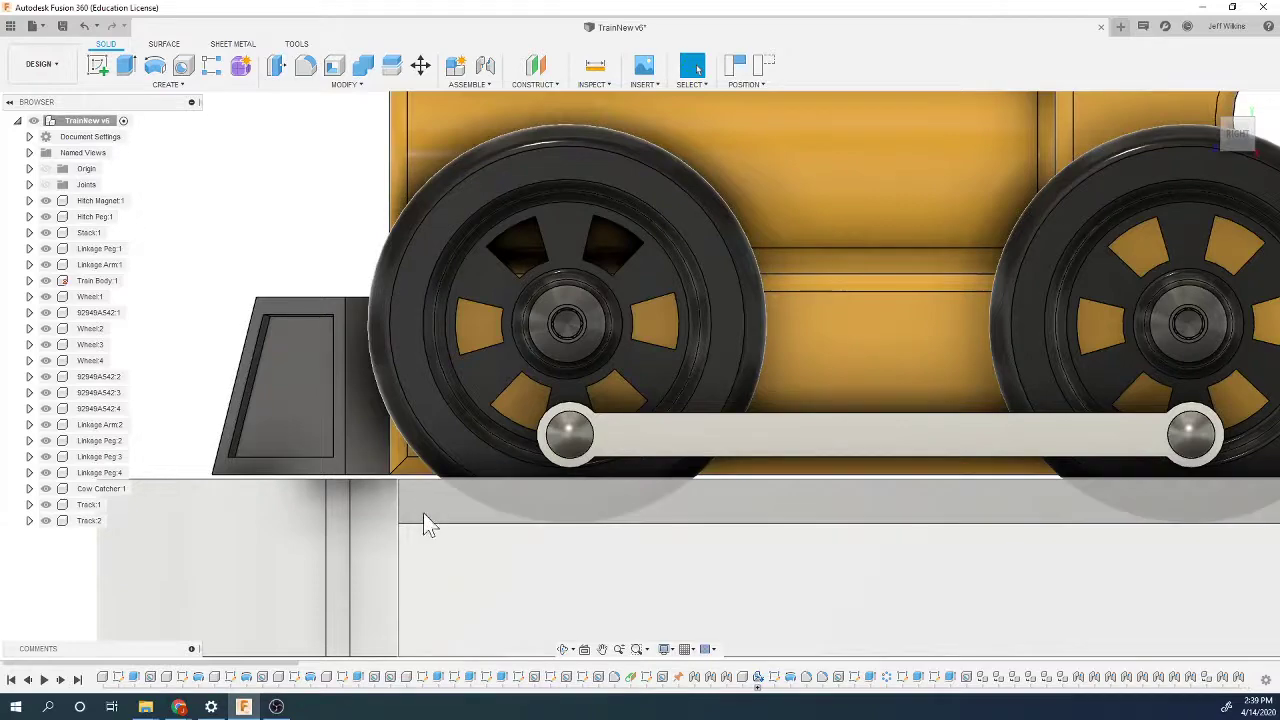
scroll(288, 566, "down", 3)
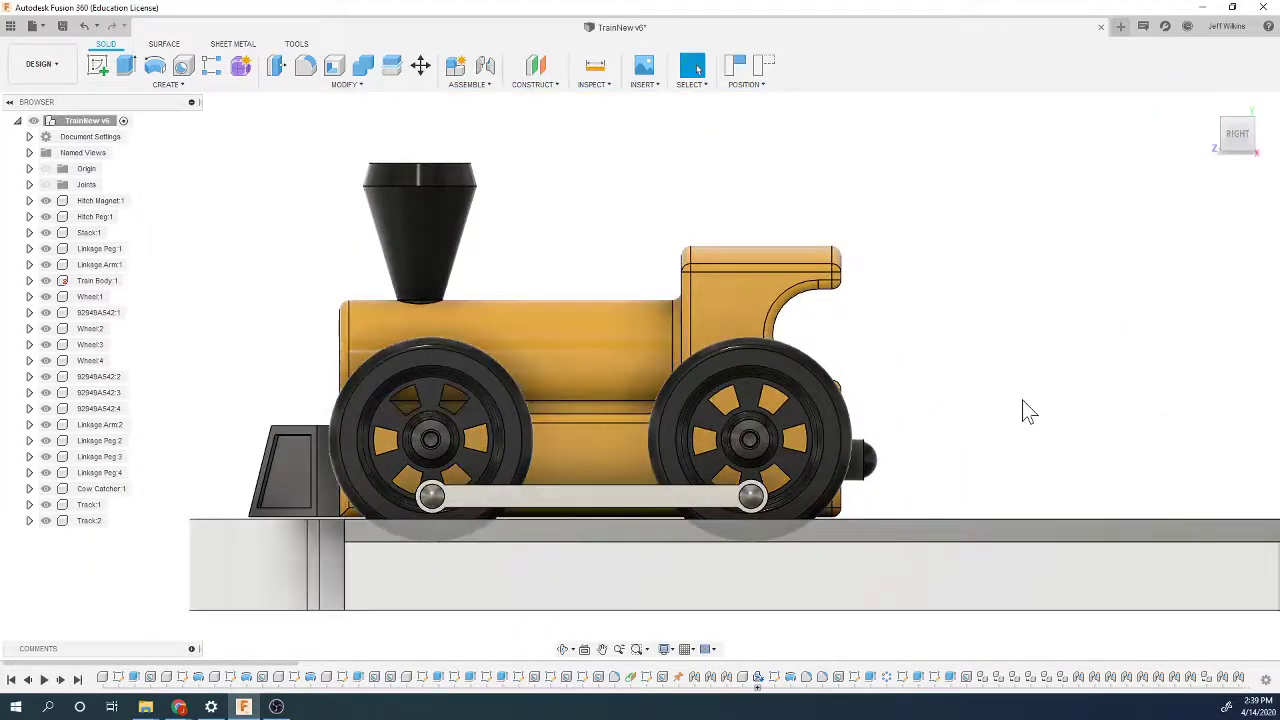
Step: From a rotated back view, slide the linkage arm again, then return to the Home view
mouse_move(1248, 140)
left_mouse_down()
mouse_move(1044, 168)
mouse_move(1000, 230)
mouse_move(1020, 200)
mouse_move(1040, 210)
mouse_move(1020, 175)
mouse_move(1010, 182)
mouse_move(1248, 140)
left_mouse_up()
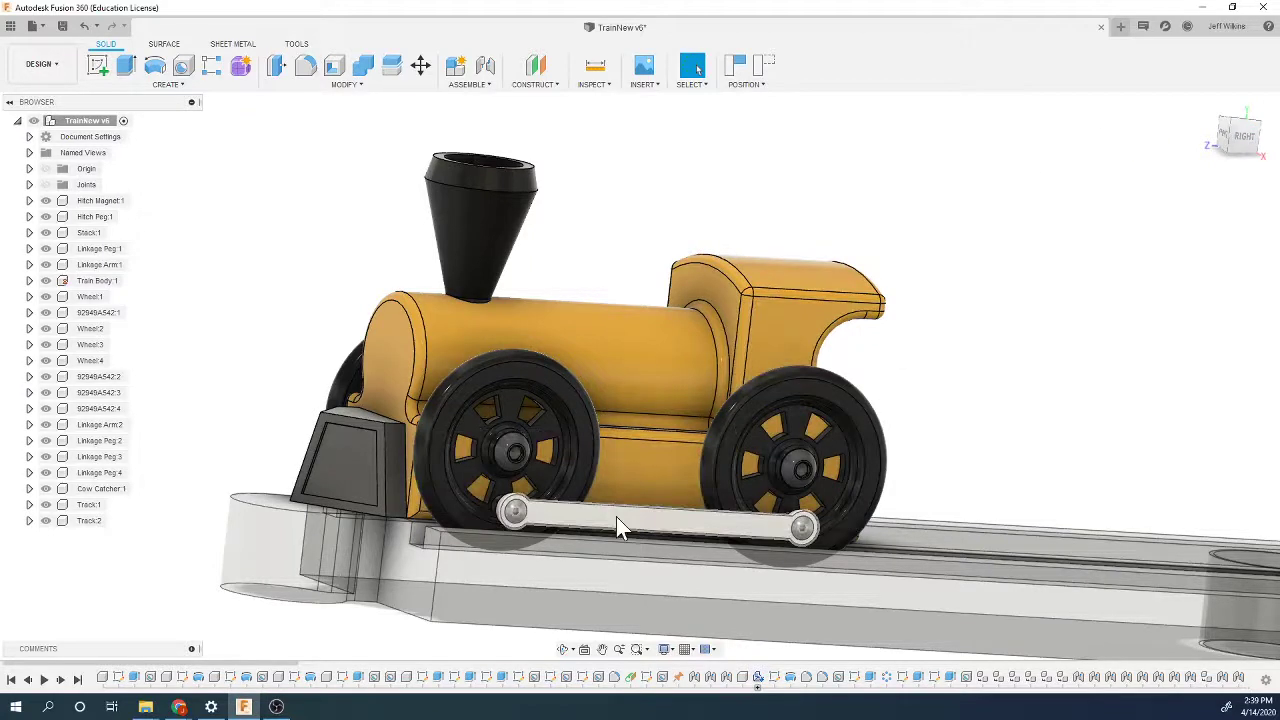
left_click_drag(616, 516, 830, 432)
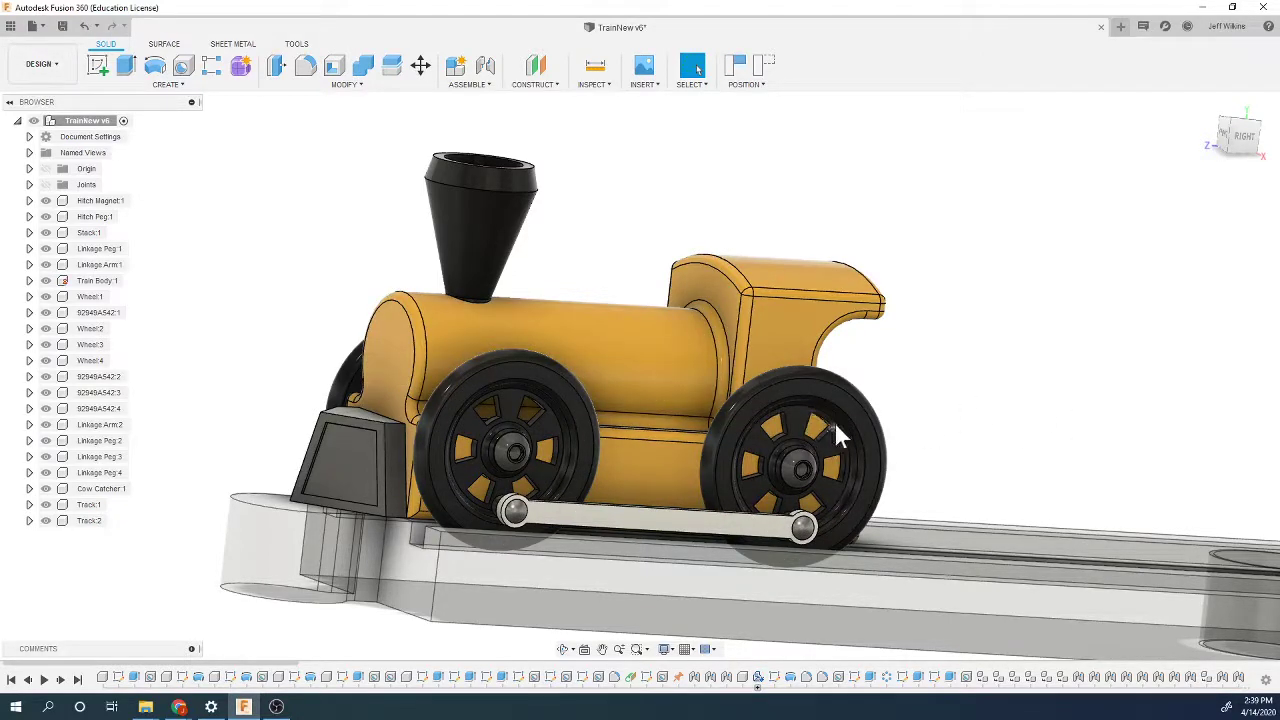
scroll(836, 425, "down", 3)
left_click(1207, 105)
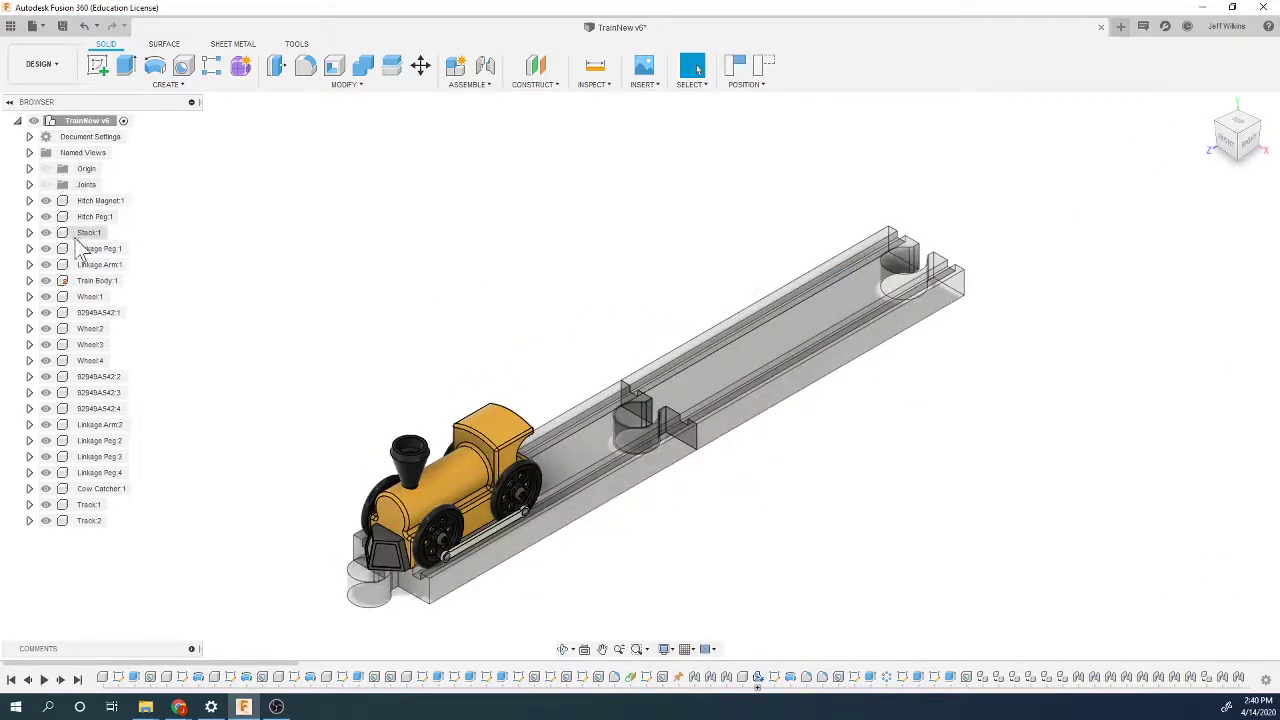
Step: Ground Track:1 so the first track piece stays fixed
right_click(85, 283)
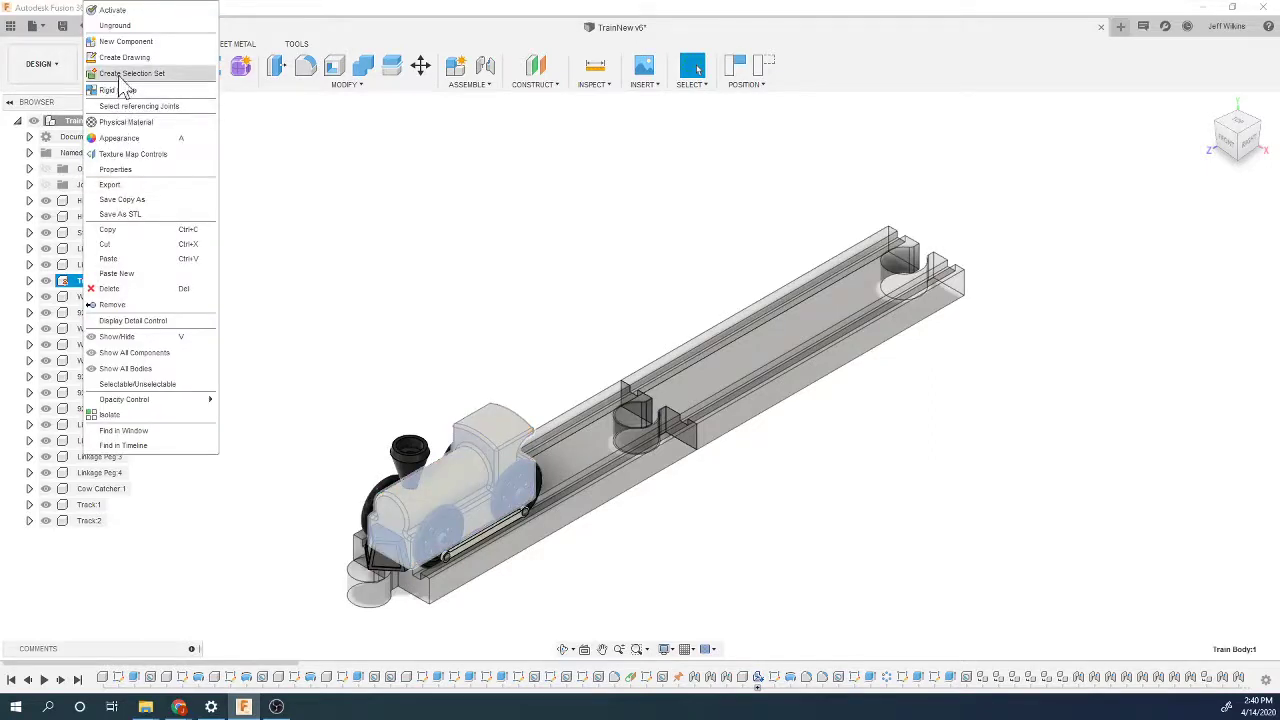
key("Escape")
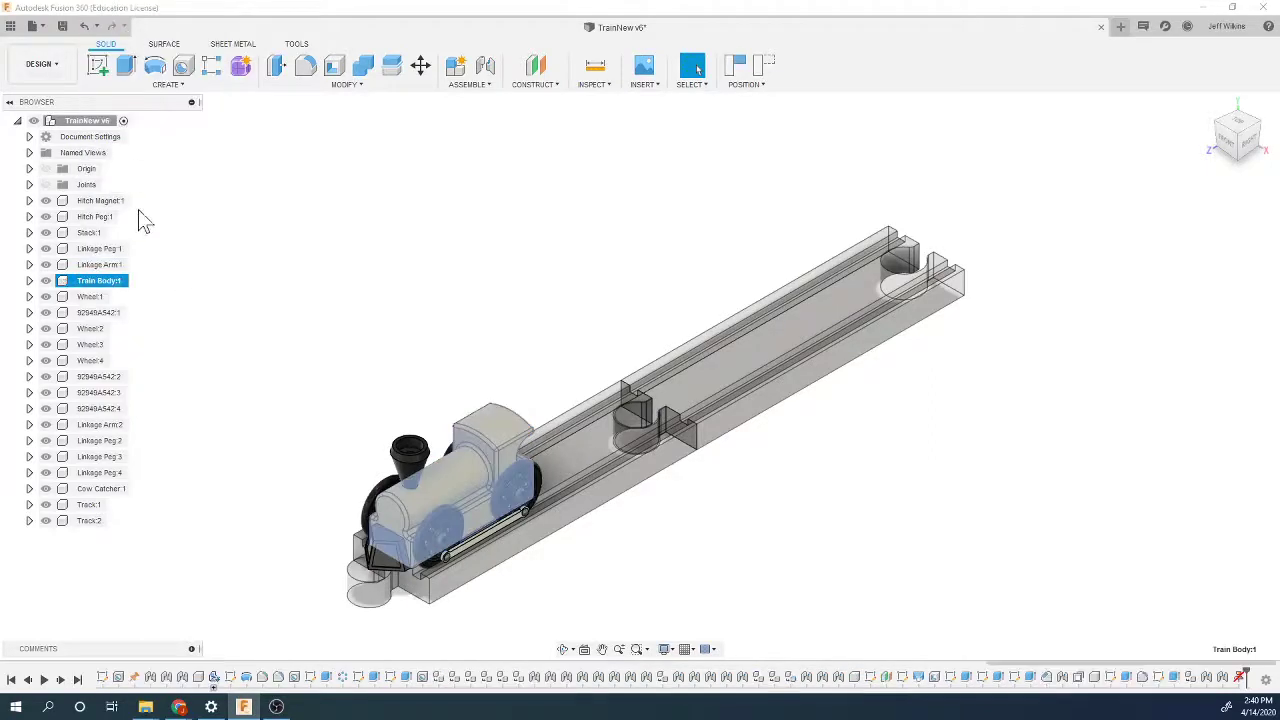
left_click(197, 413)
right_click(85, 505)
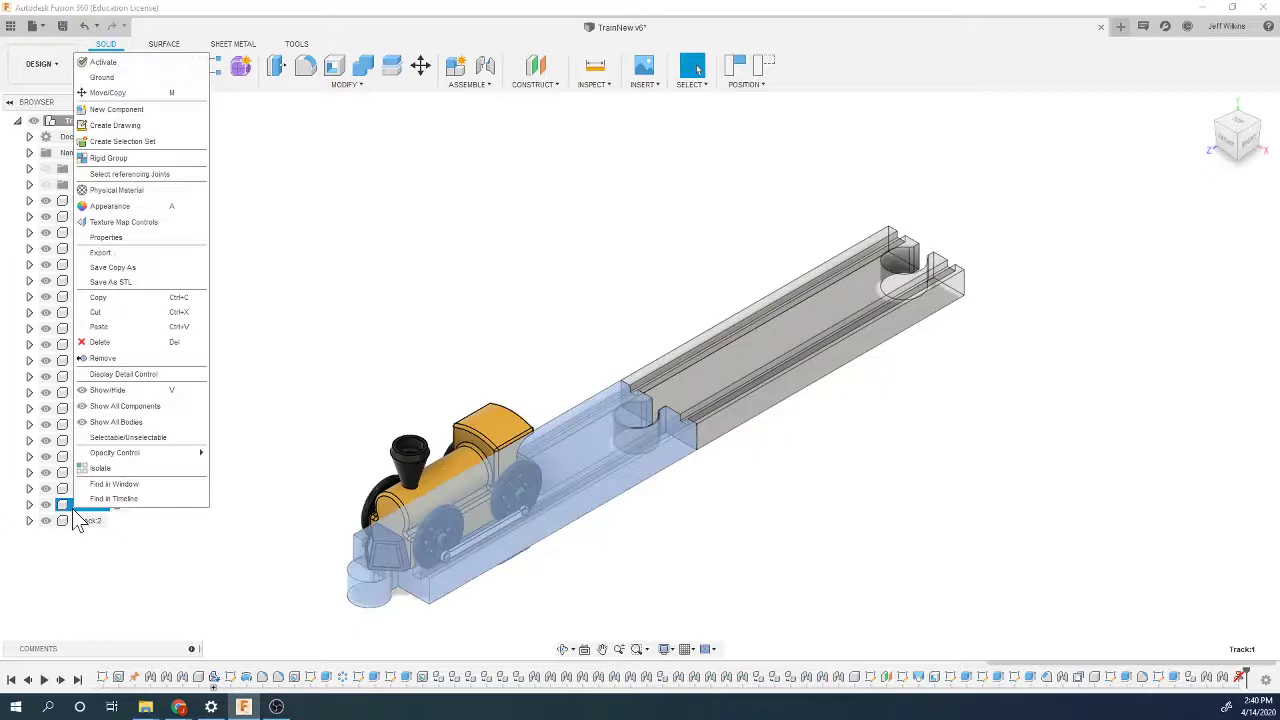
left_click(114, 86)
left_click(245, 368)
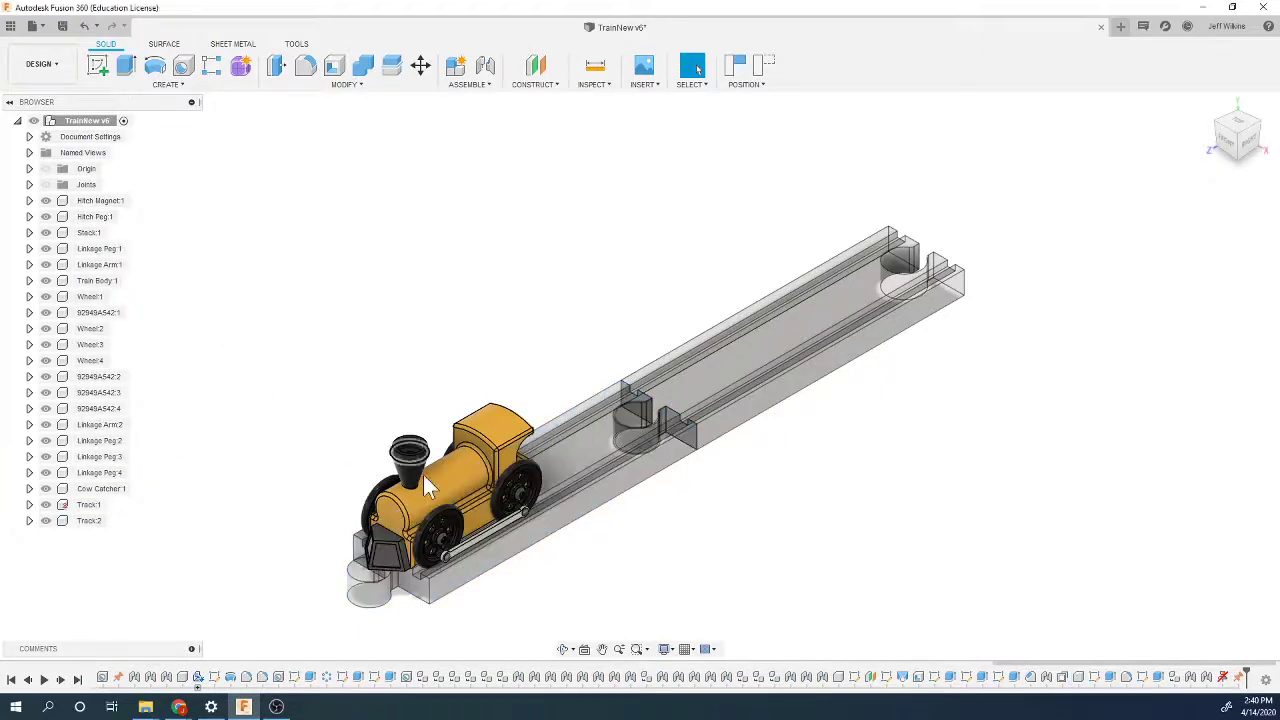
Step: Slide the train back and forth along the grounded track to test it
left_click_drag(462, 494, 578, 448)
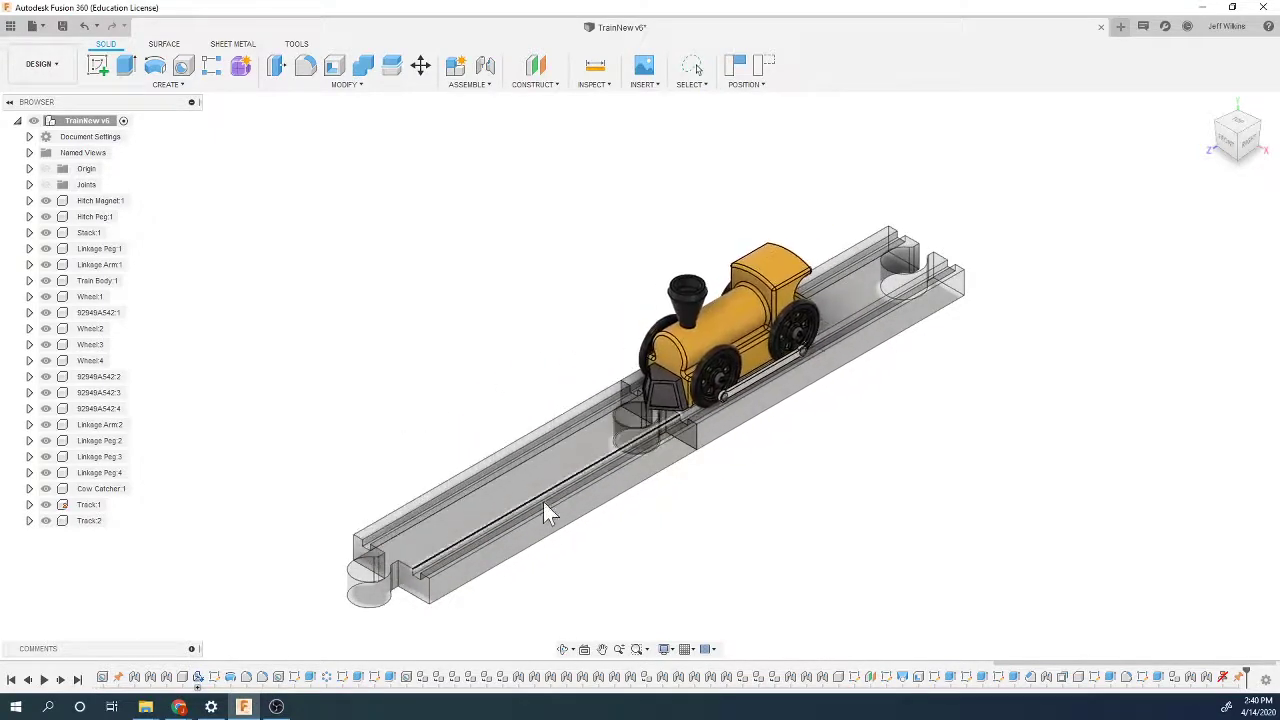
left_click(507, 516)
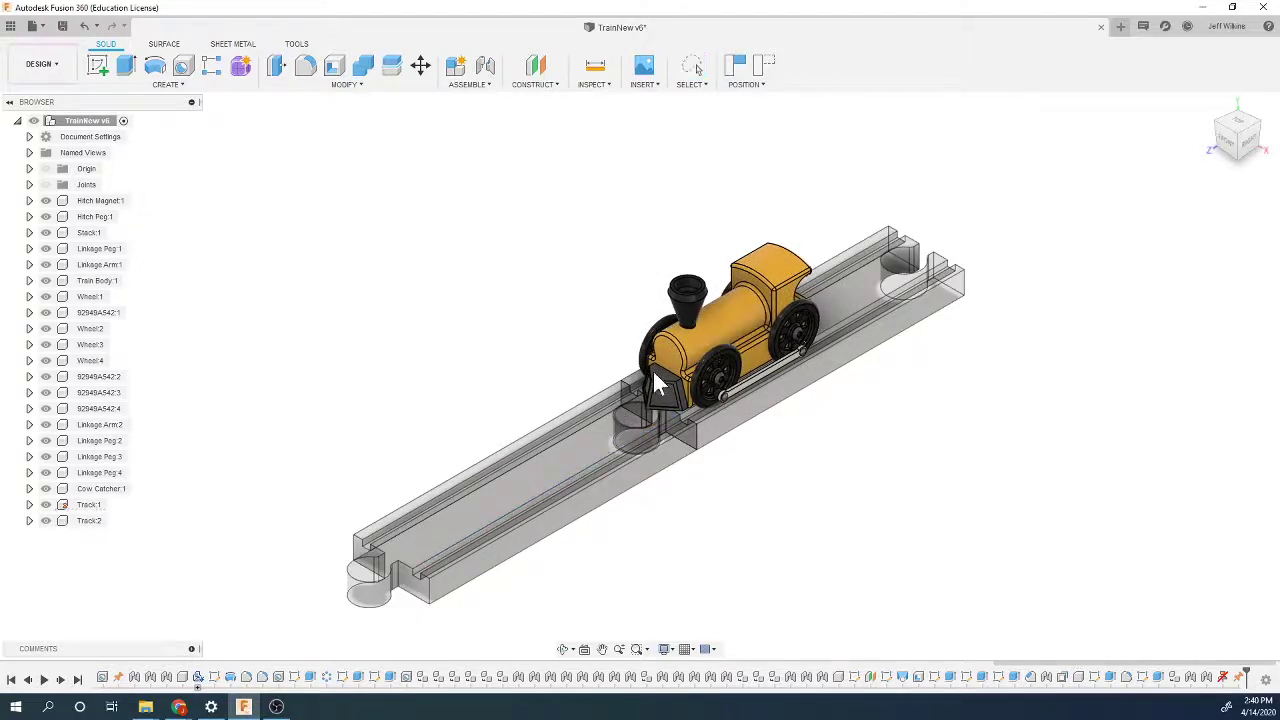
left_click_drag(655, 383, 557, 452)
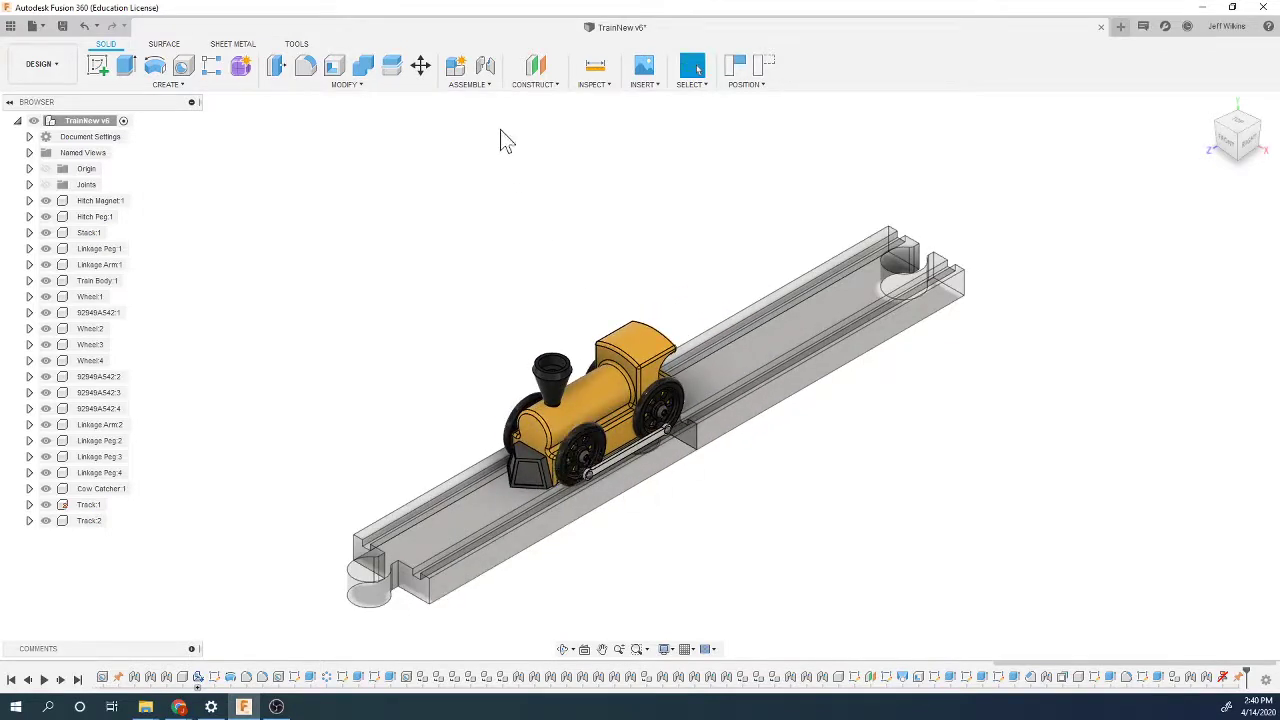
left_click(468, 84)
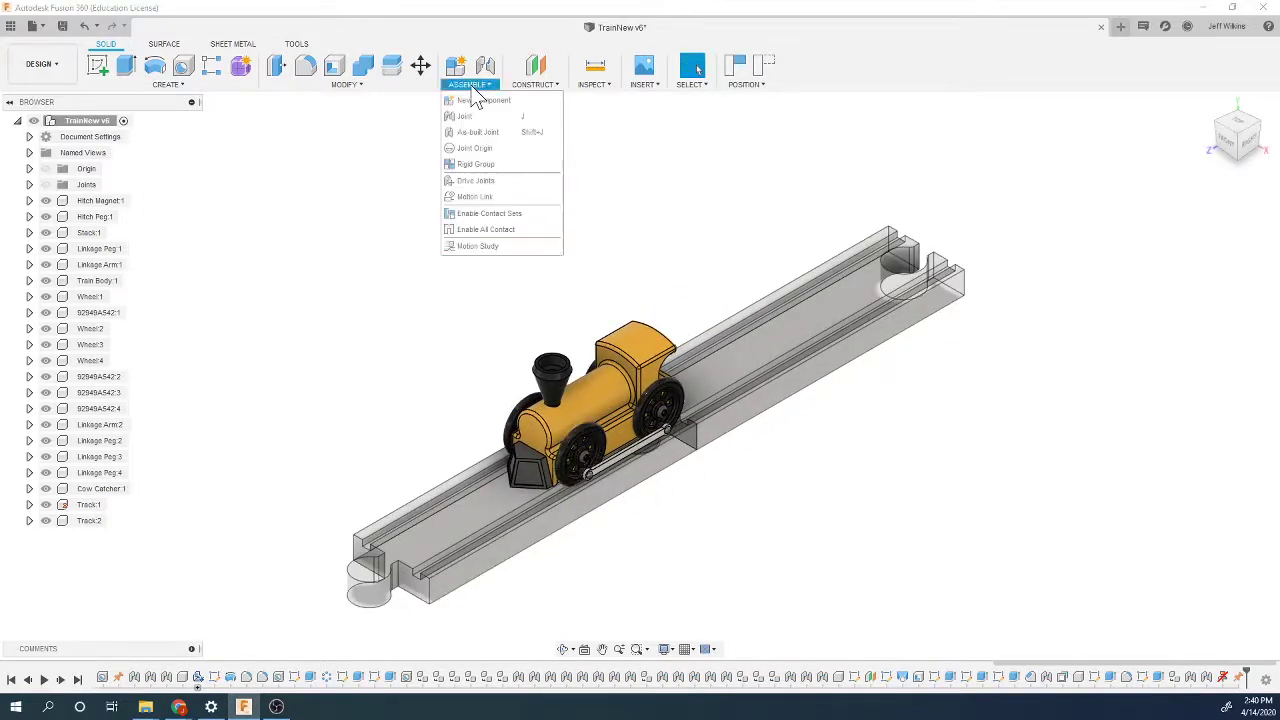
Step: Create a motion link between the Rev4 and Rev5 wheel joints at 360 deg each
left_click(489, 197)
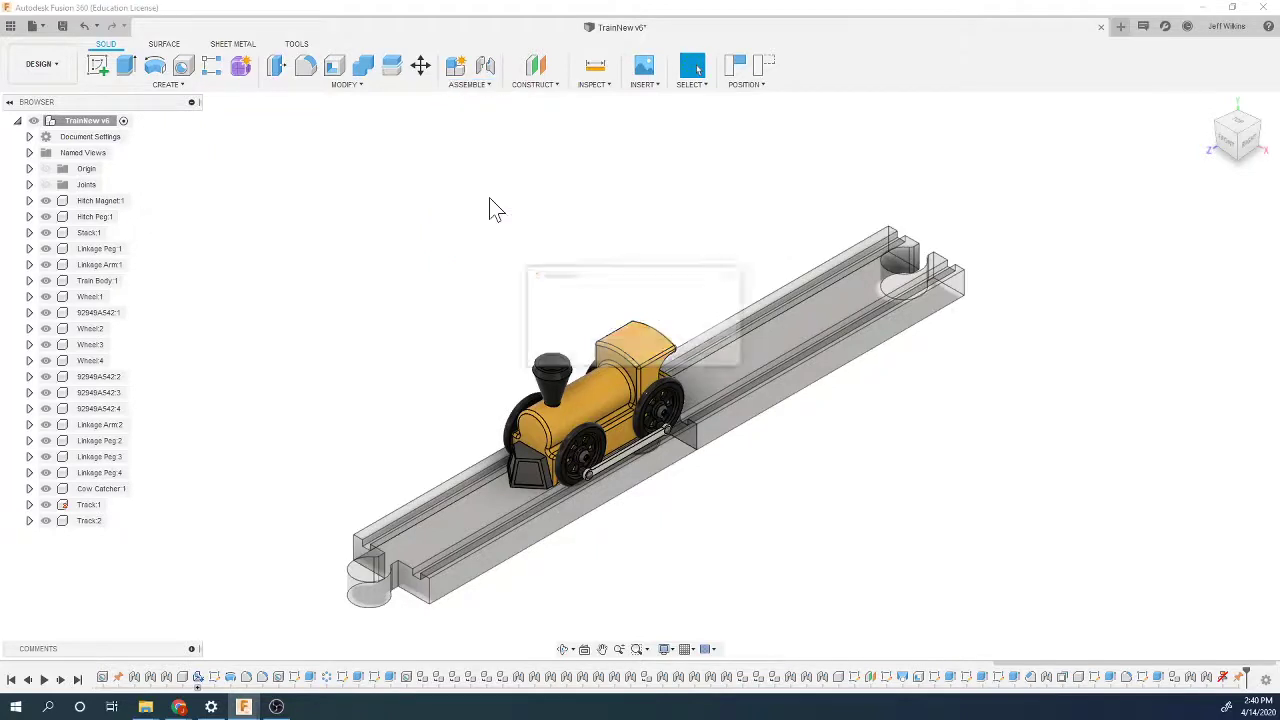
left_click(638, 354)
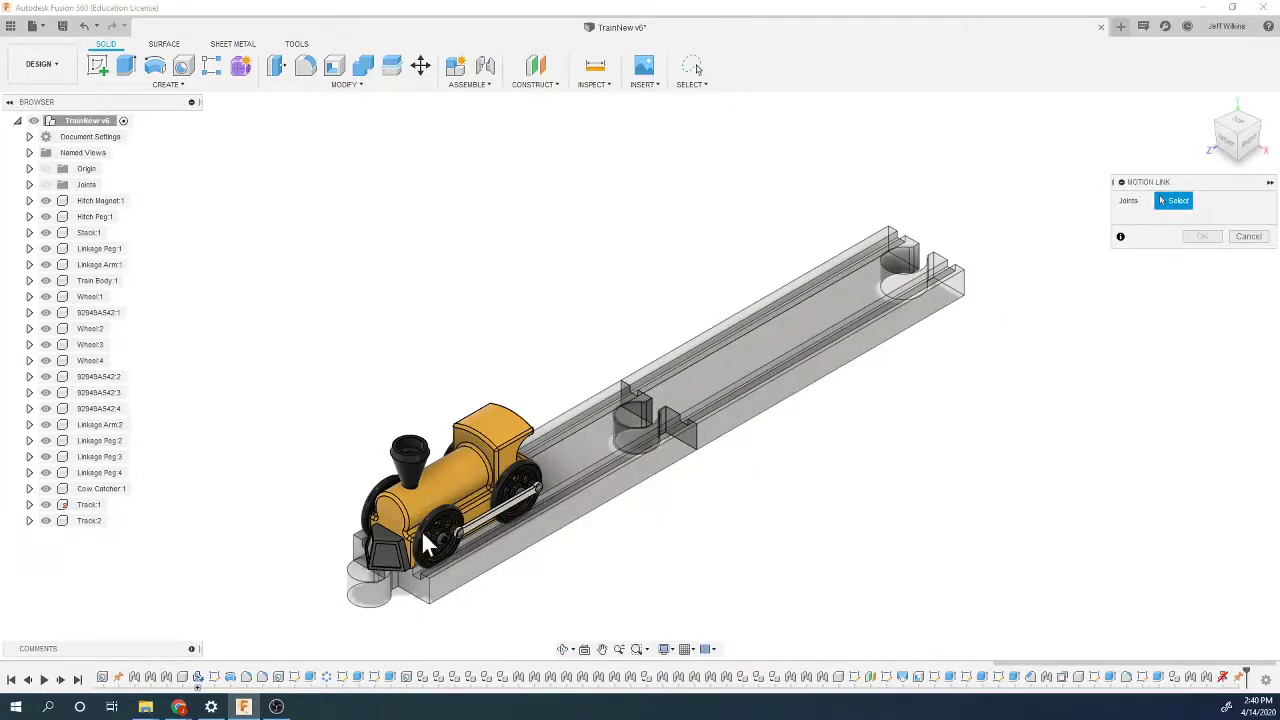
left_click(45, 186)
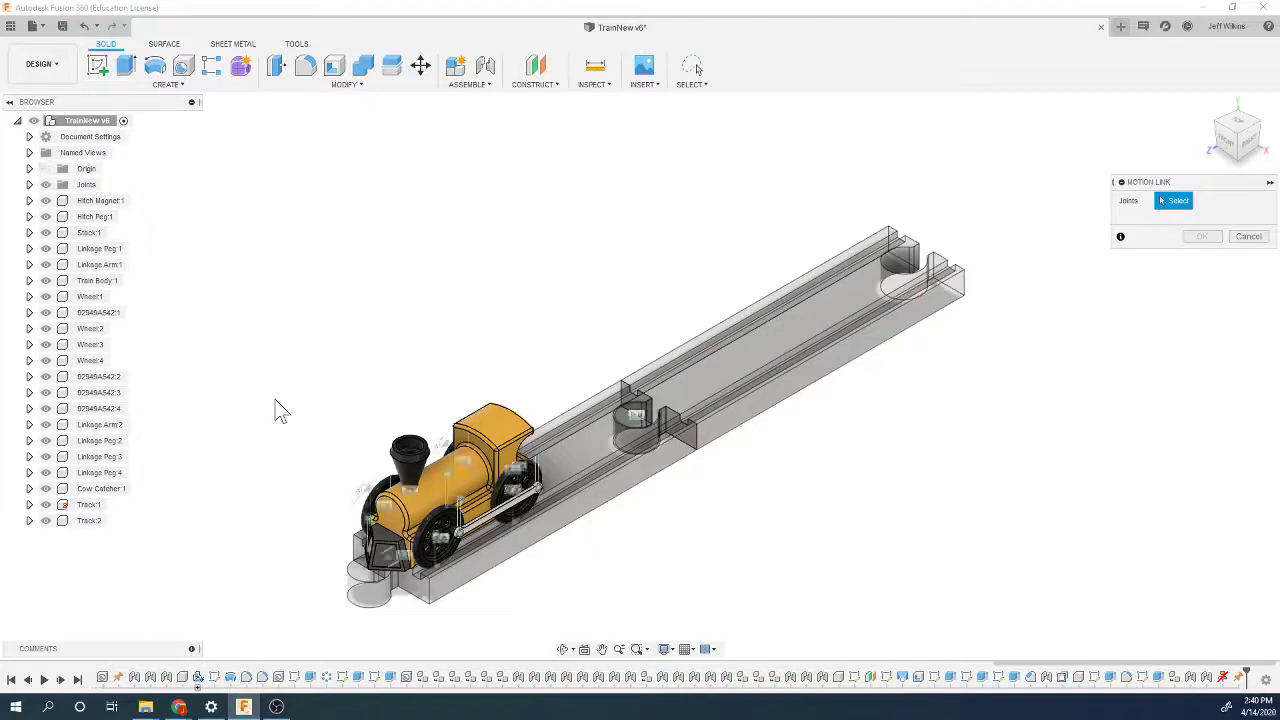
scroll(430, 545, "up", 10)
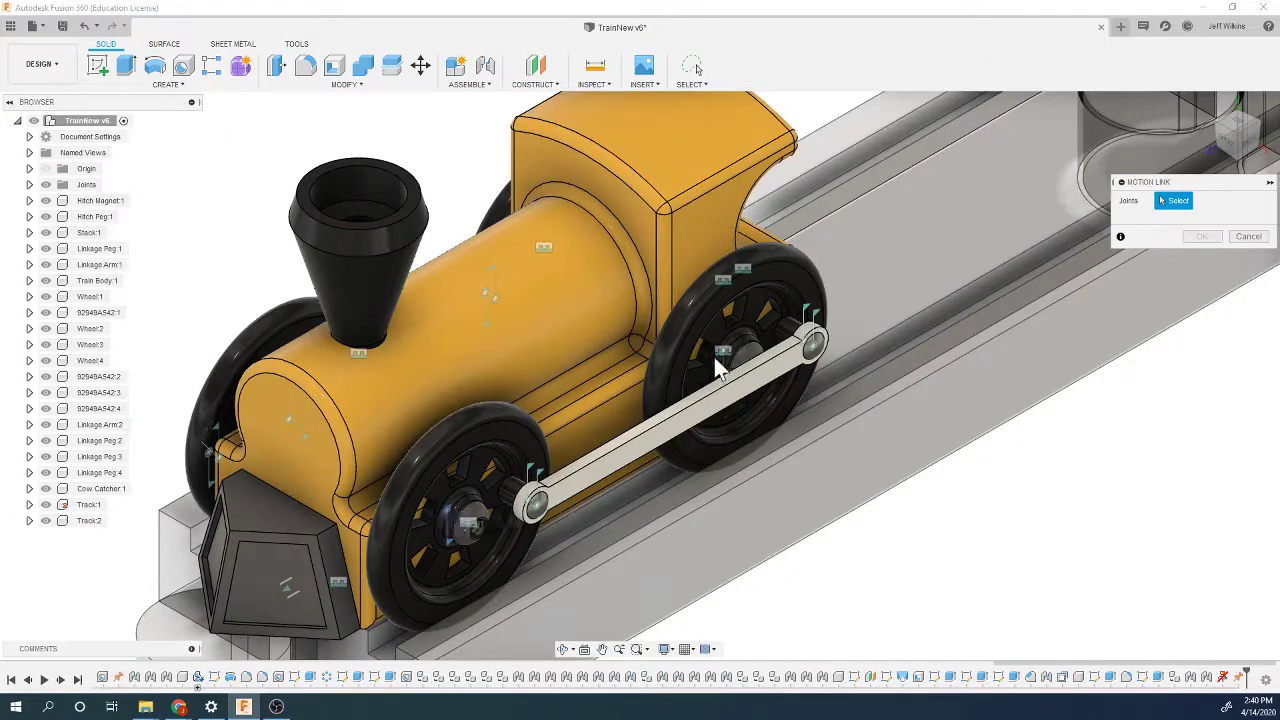
left_click(448, 511)
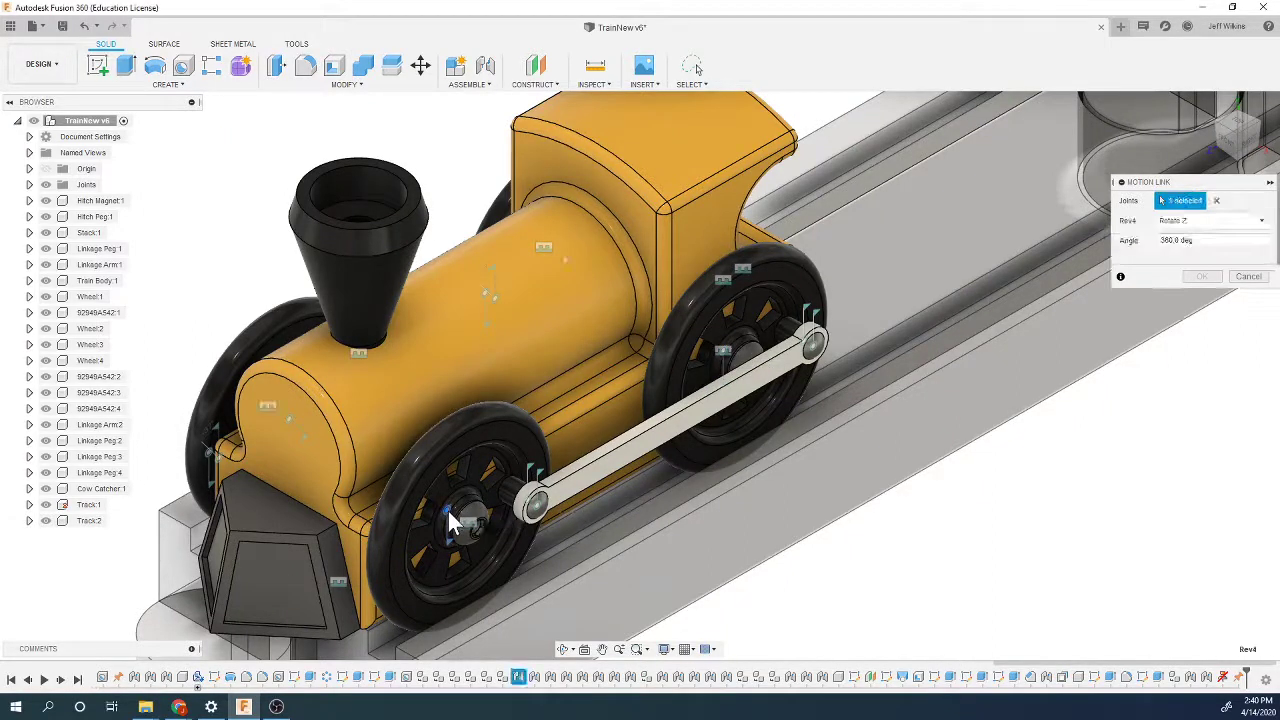
left_click(724, 354)
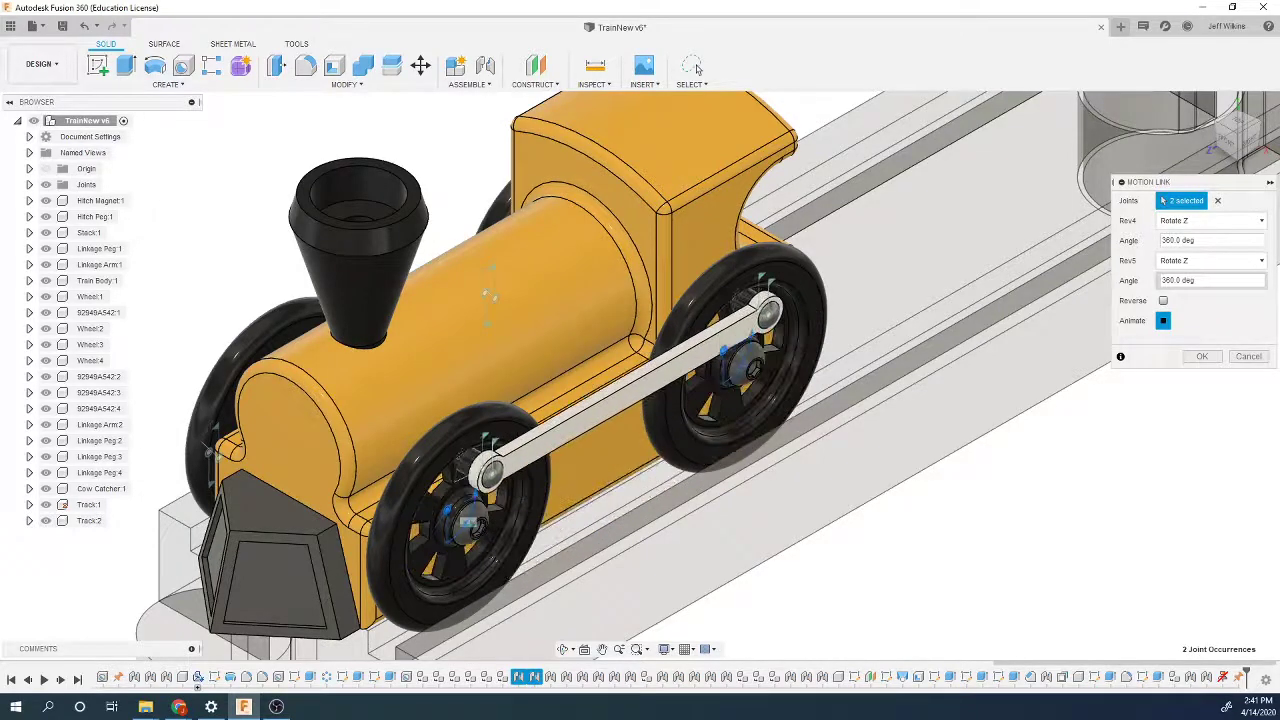
left_click(1202, 358)
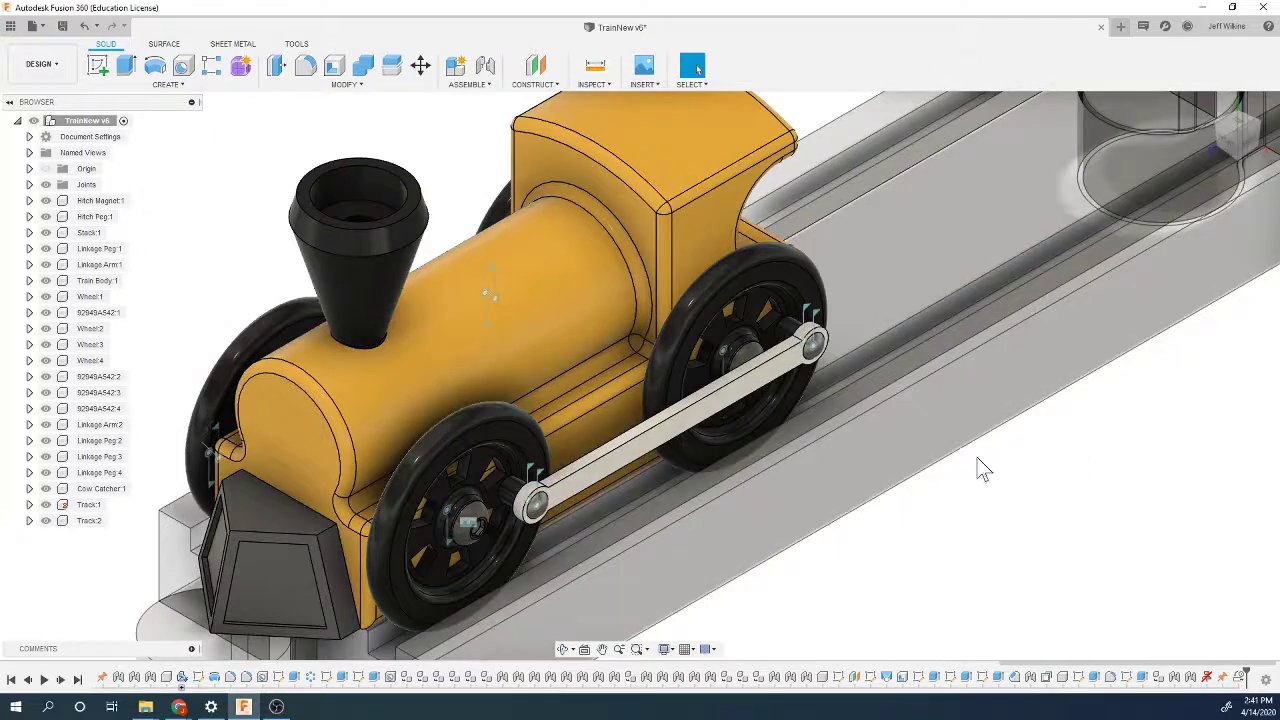
Step: Drag the linkage arm to confirm both wheels spin together, then start another Motion Link
mouse_move(632, 443)
left_mouse_down()
mouse_move(483, 433)
mouse_move(431, 459)
mouse_move(545, 435)
mouse_move(640, 440)
mouse_move(634, 503)
mouse_move(607, 502)
mouse_move(533, 362)
mouse_move(578, 392)
mouse_move(609, 449)
mouse_move(537, 477)
mouse_move(622, 465)
left_mouse_up()
scroll(750, 557, "down", 3)
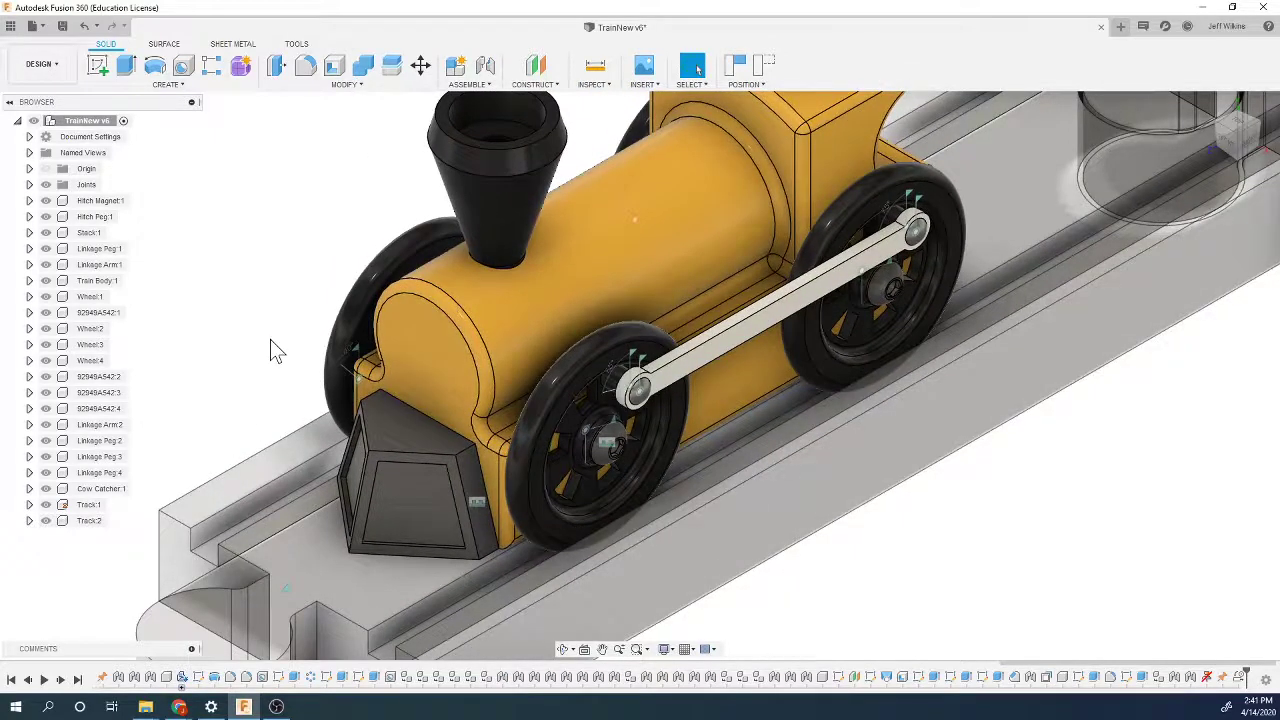
middle_click_drag(270, 339, 282, 430, "shift")
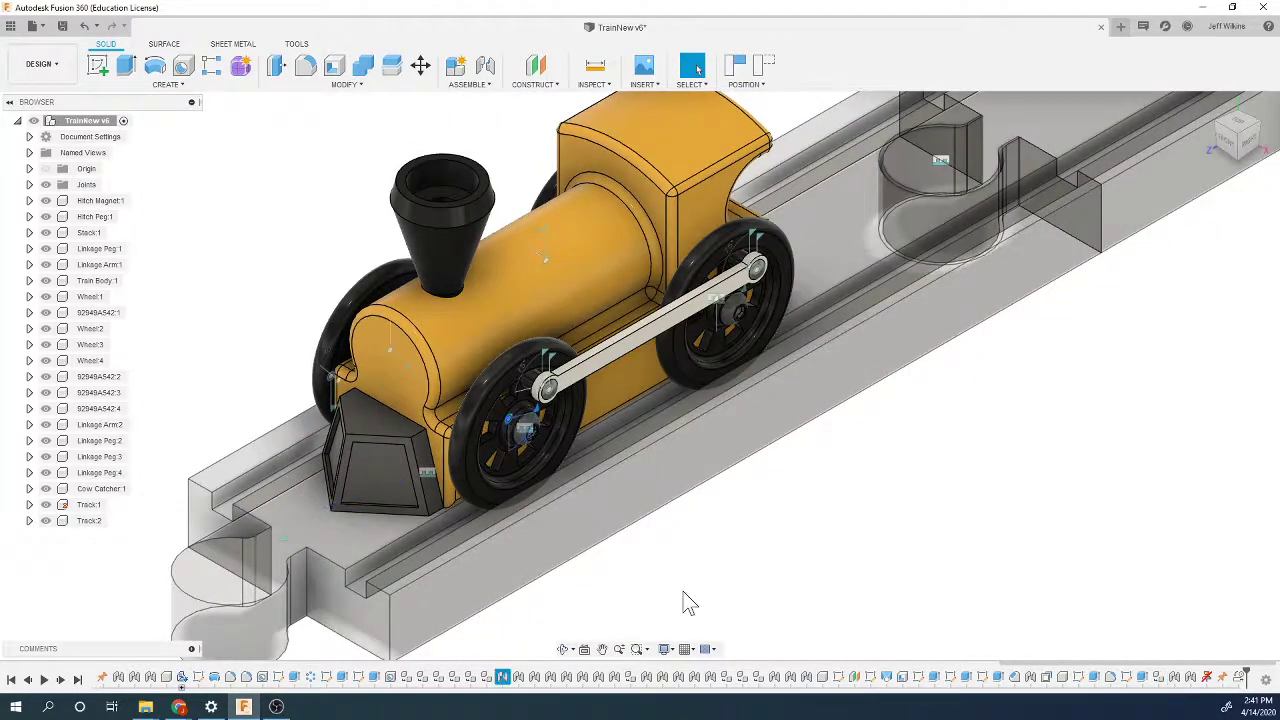
left_click(462, 85)
left_click(478, 183)
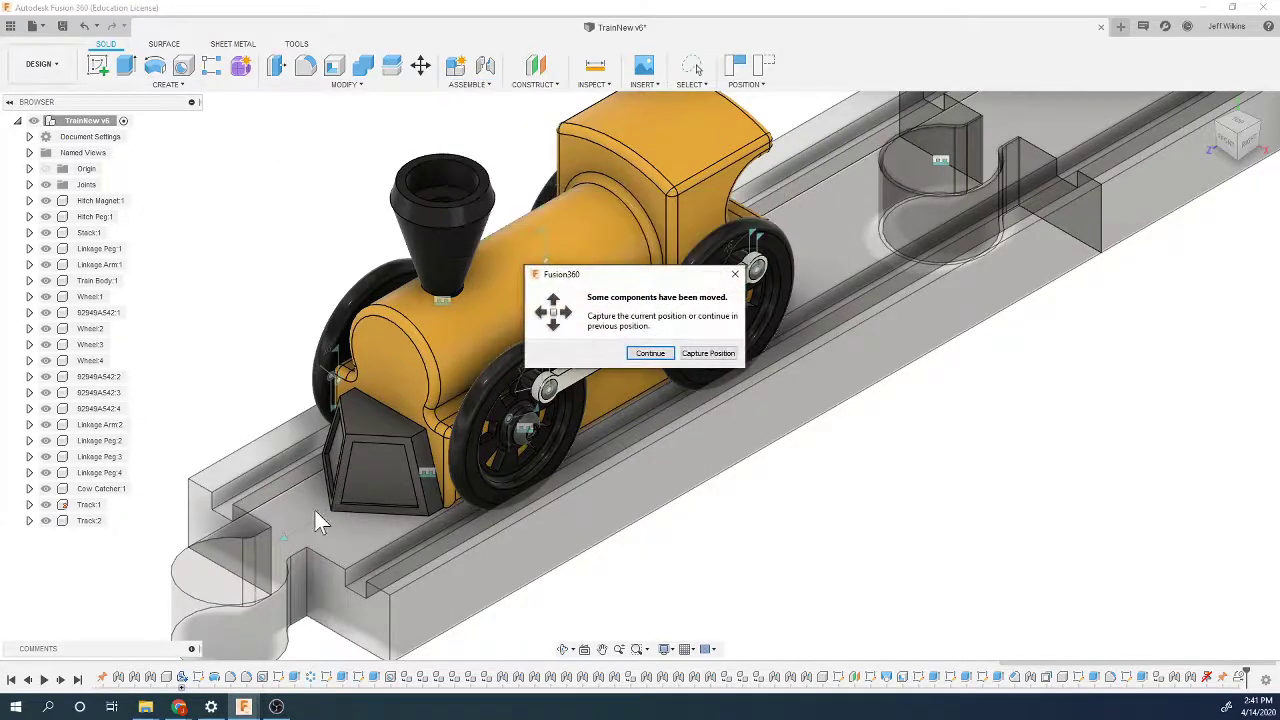
Step: Link the Slider22 track joint to the Rev4 wheel joint with the angle at -30 deg
left_click(650, 354)
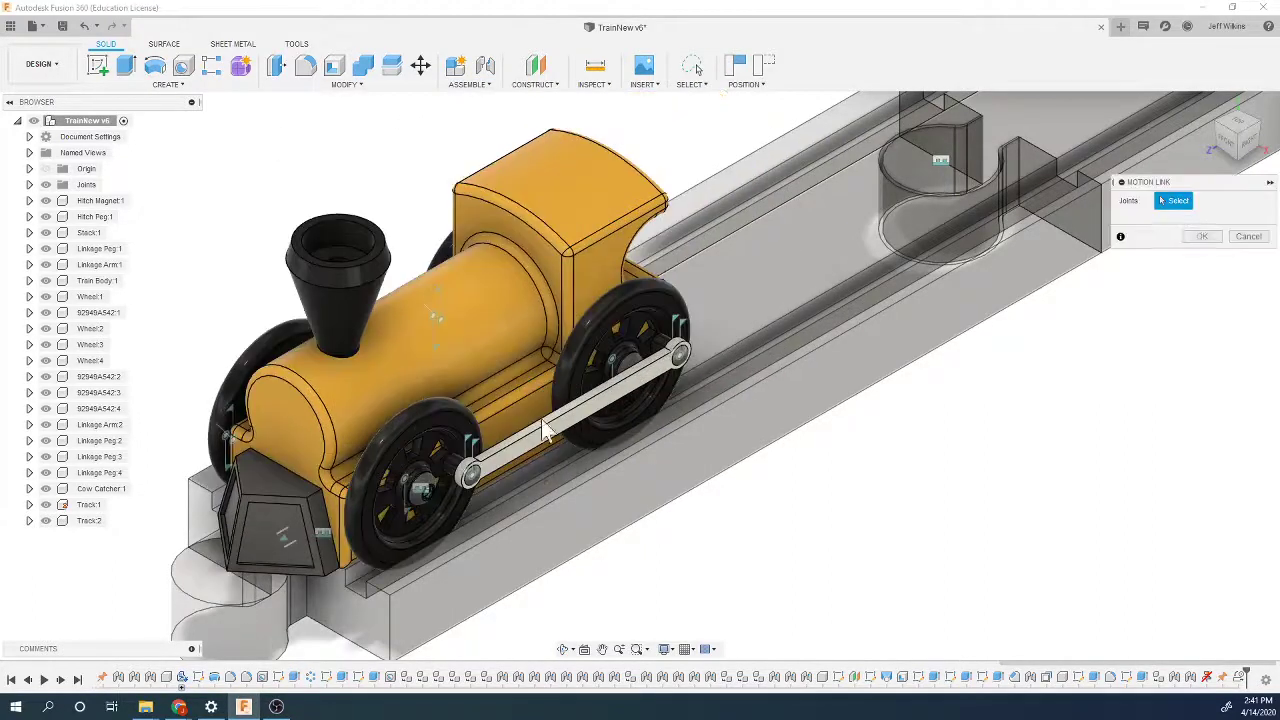
left_click(284, 538)
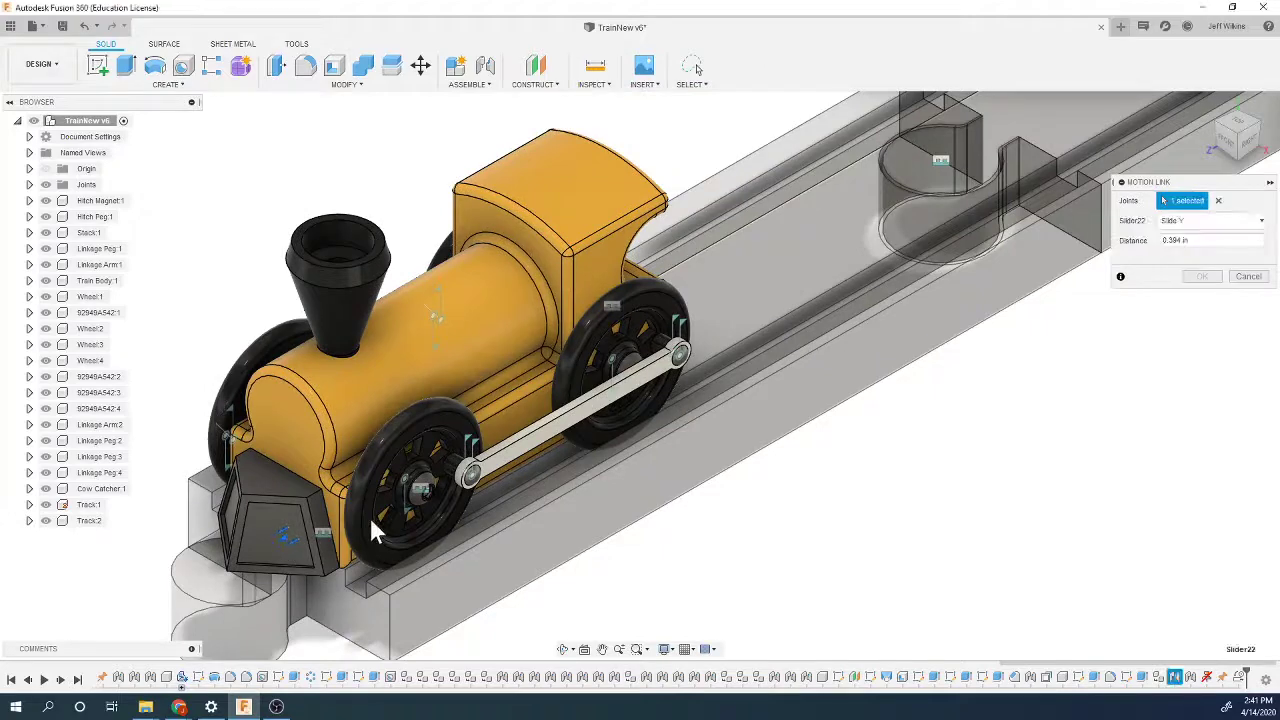
left_click(405, 477)
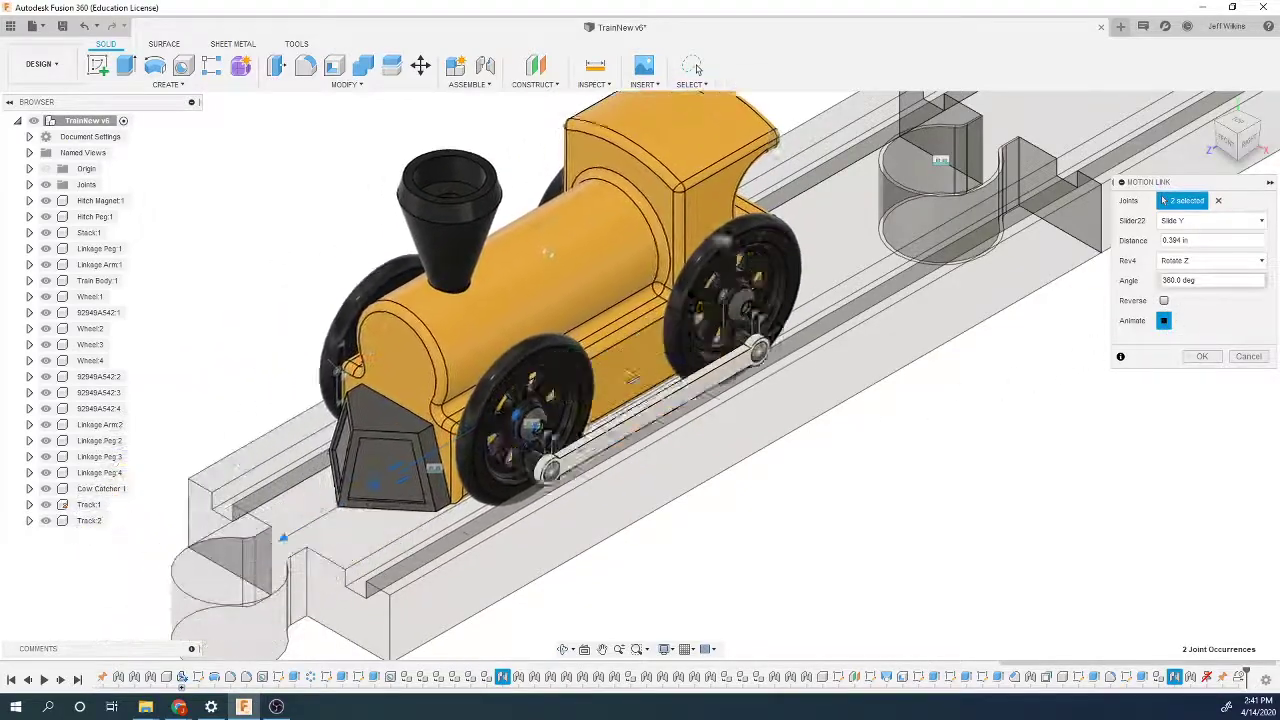
double_click(1166, 282)
type("30")
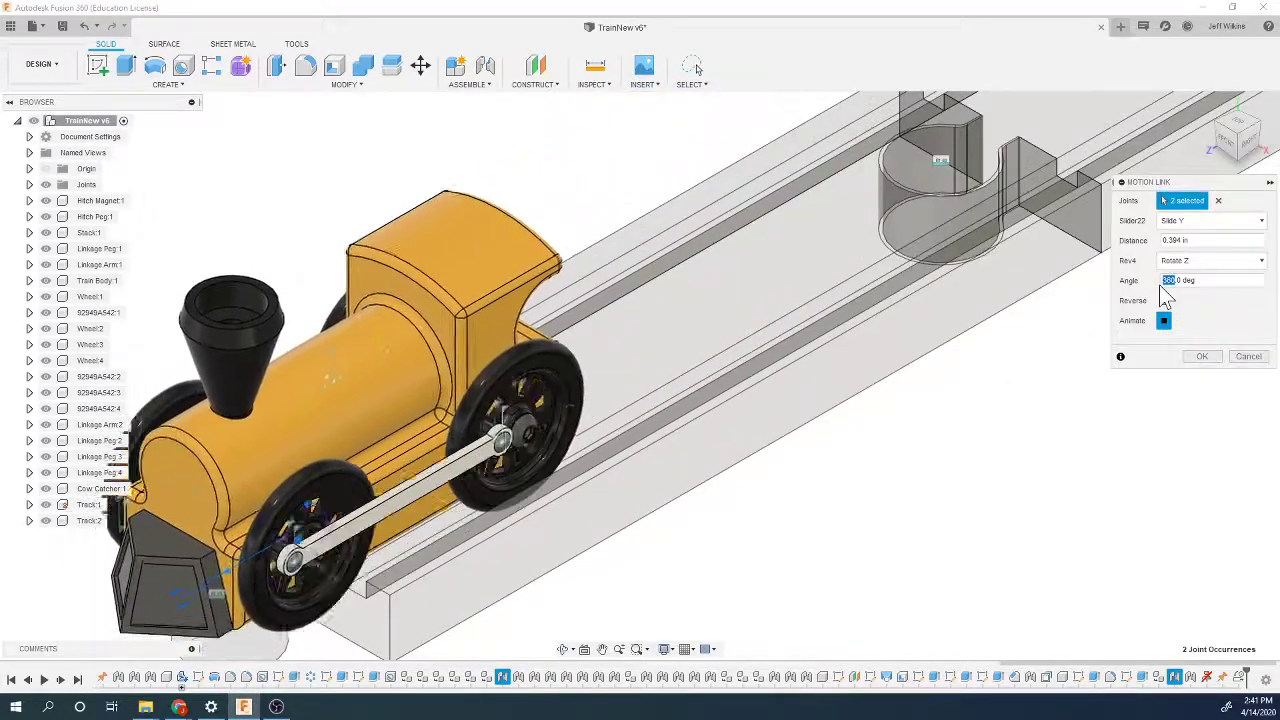
key("Return")
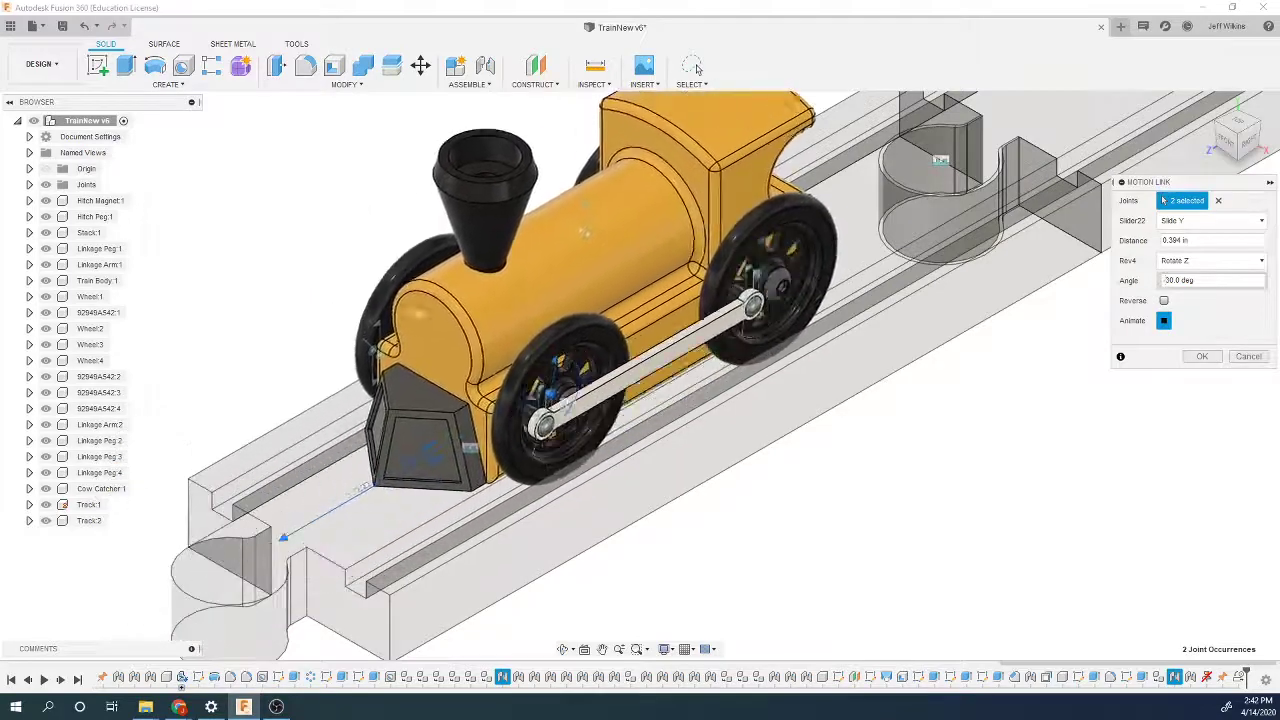
Step: Set Distance to (1.125*2*3.14159)*1 in per 360 deg, reversed, and commit the link
type("-")
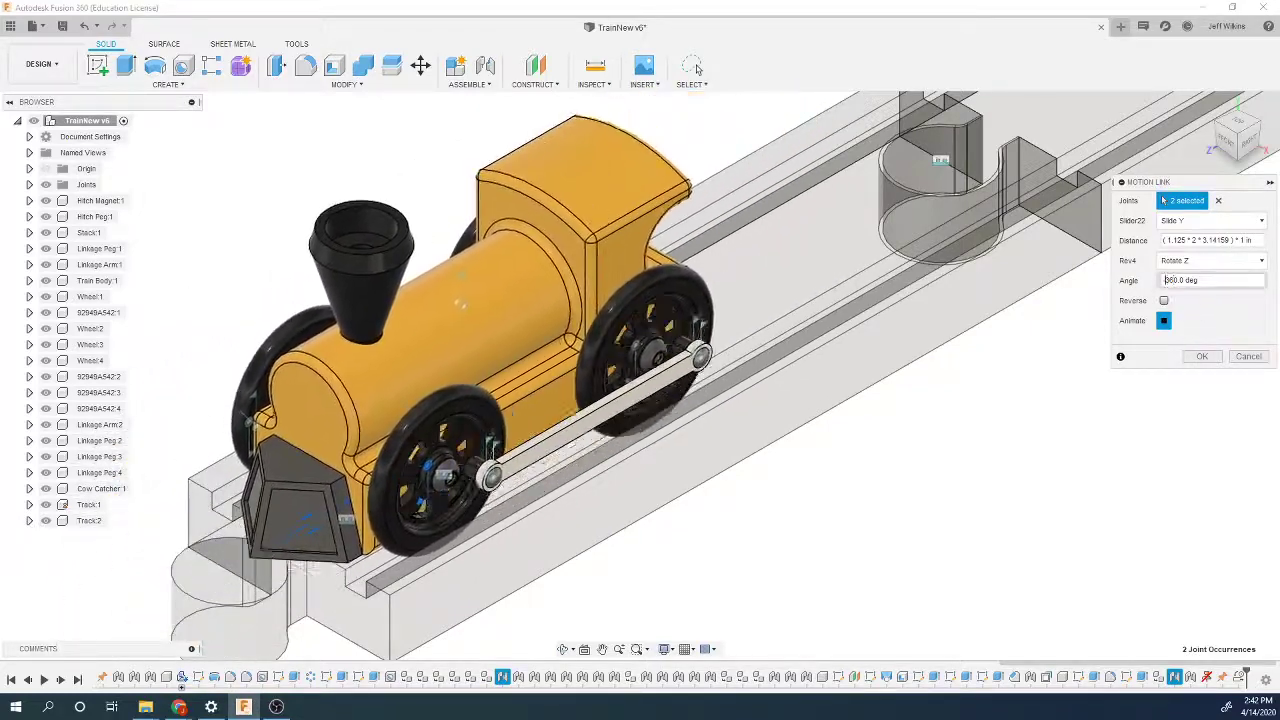
left_click(1164, 301)
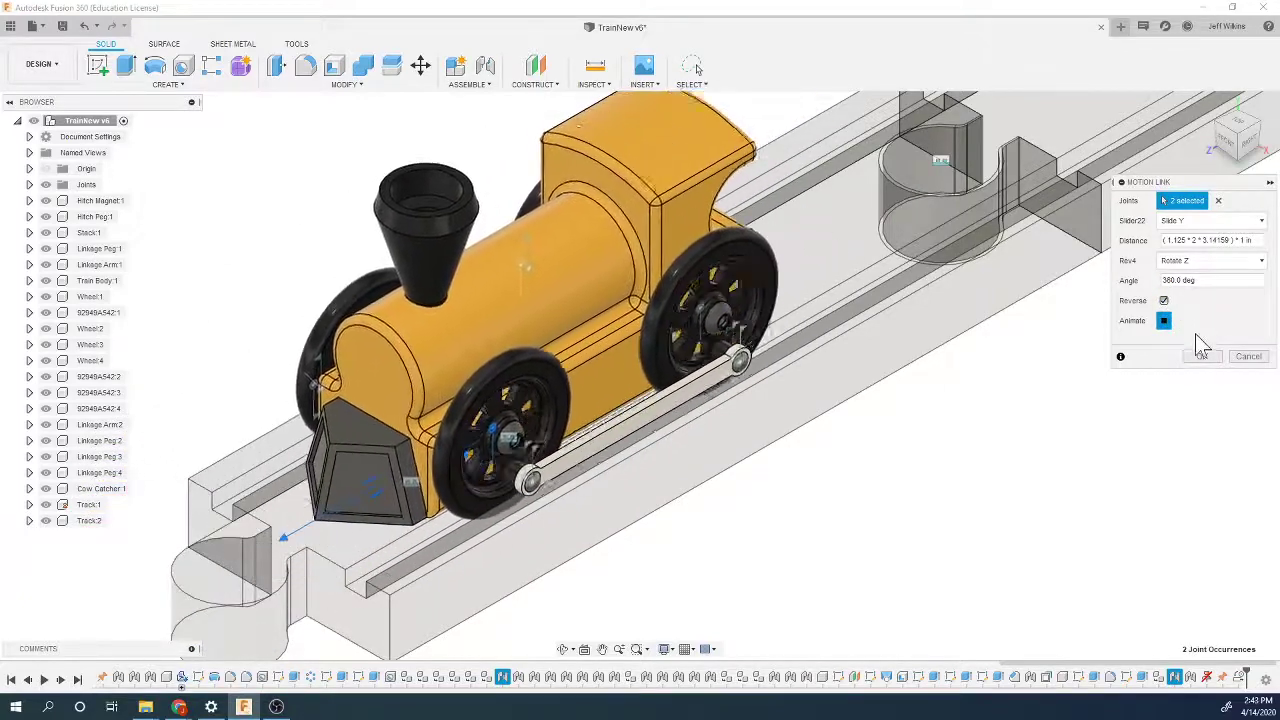
left_click(1202, 357)
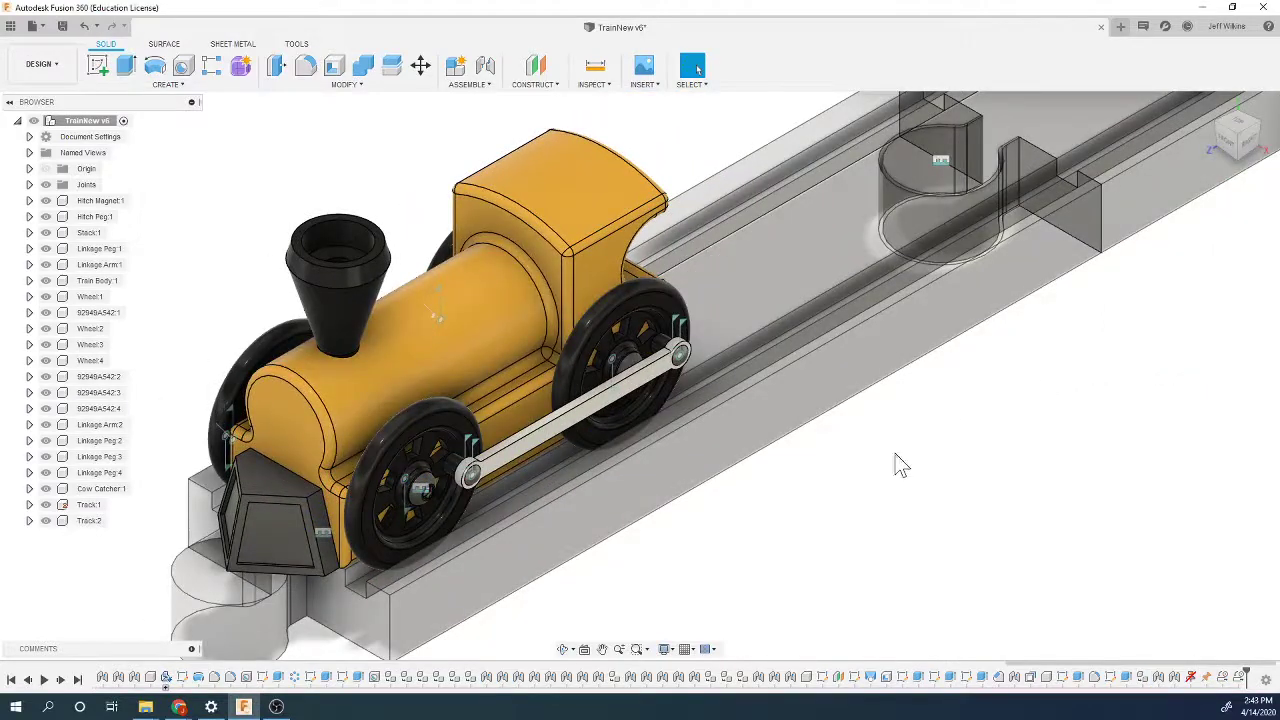
Step: Roll the train up the track past the join between pieces and view it from above
scroll(900, 465, "down", 3)
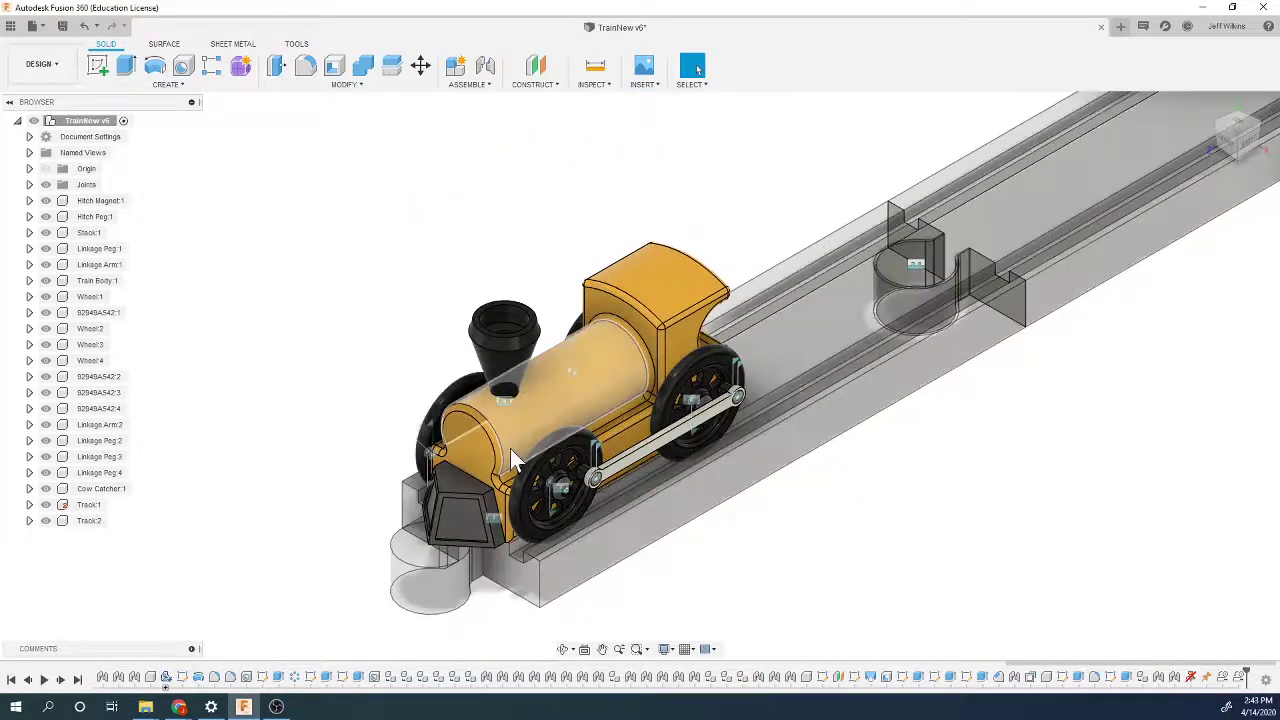
left_click_drag(510, 448, 1033, 280)
scroll(986, 497, "down", 3)
scroll(998, 240, "up", 4)
left_click_drag(1228, 143, 1180, 180)
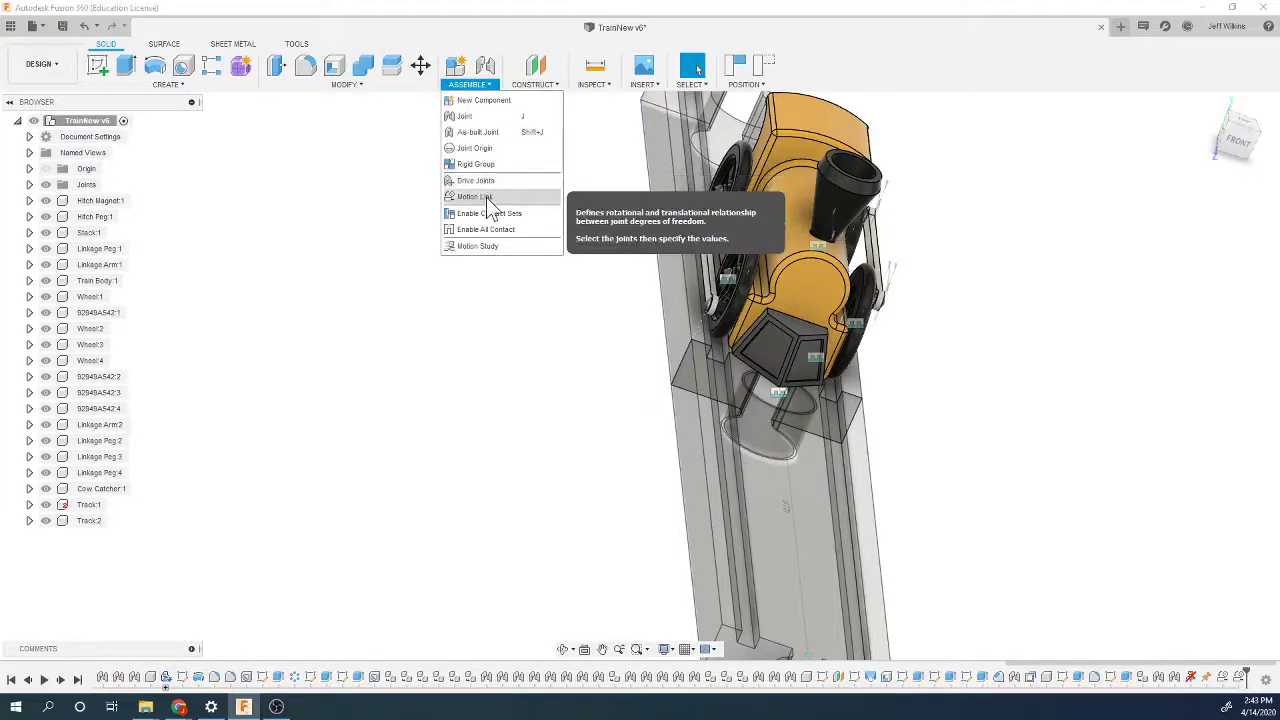
Step: Create a motion link between wheel joints Rev7 and Rev4 at 360 deg each, with Reverse ticked
left_click(488, 198)
left_click(650, 353)
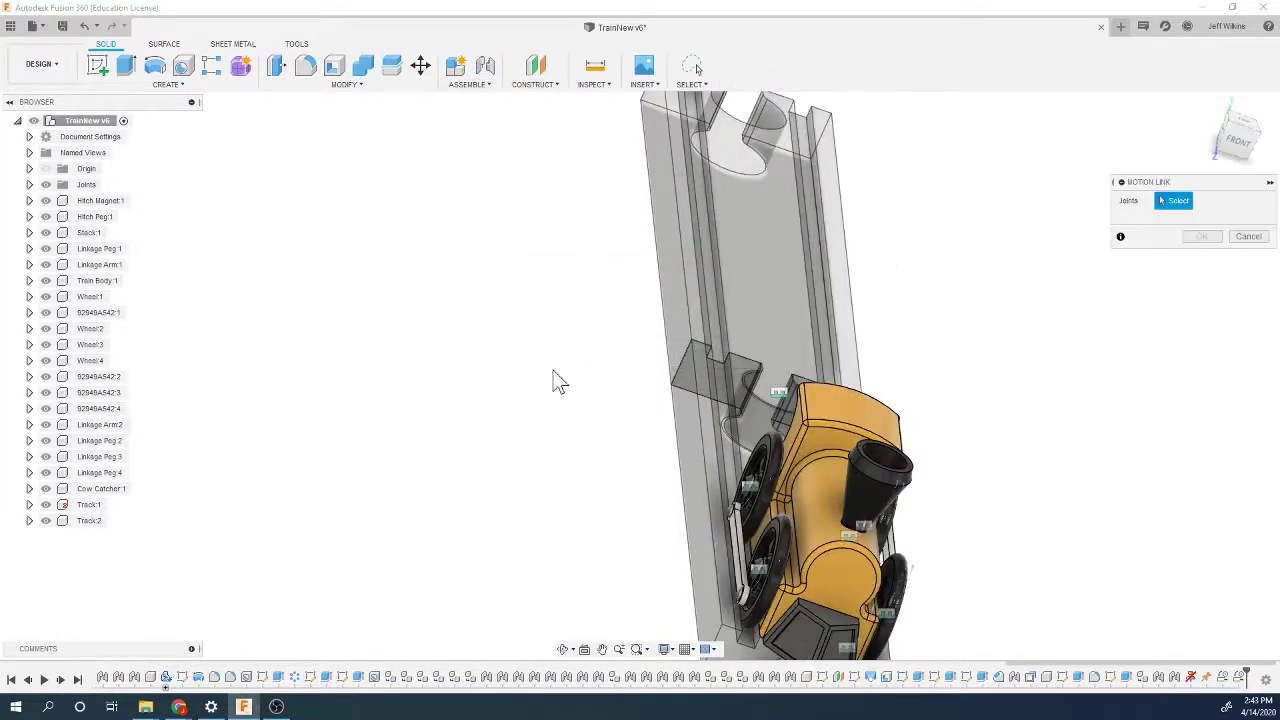
scroll(700, 550, "down", 3)
scroll(714, 545, "up", 5)
scroll(714, 545, "up", 3)
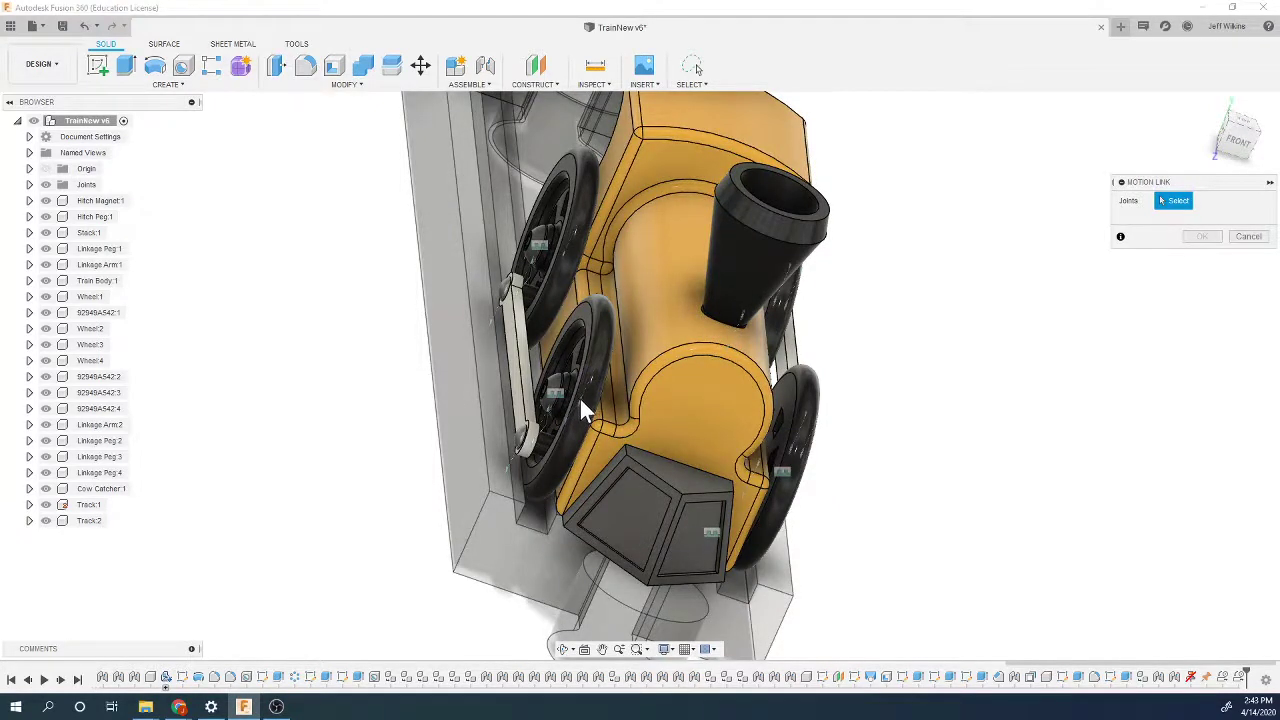
left_click(580, 398)
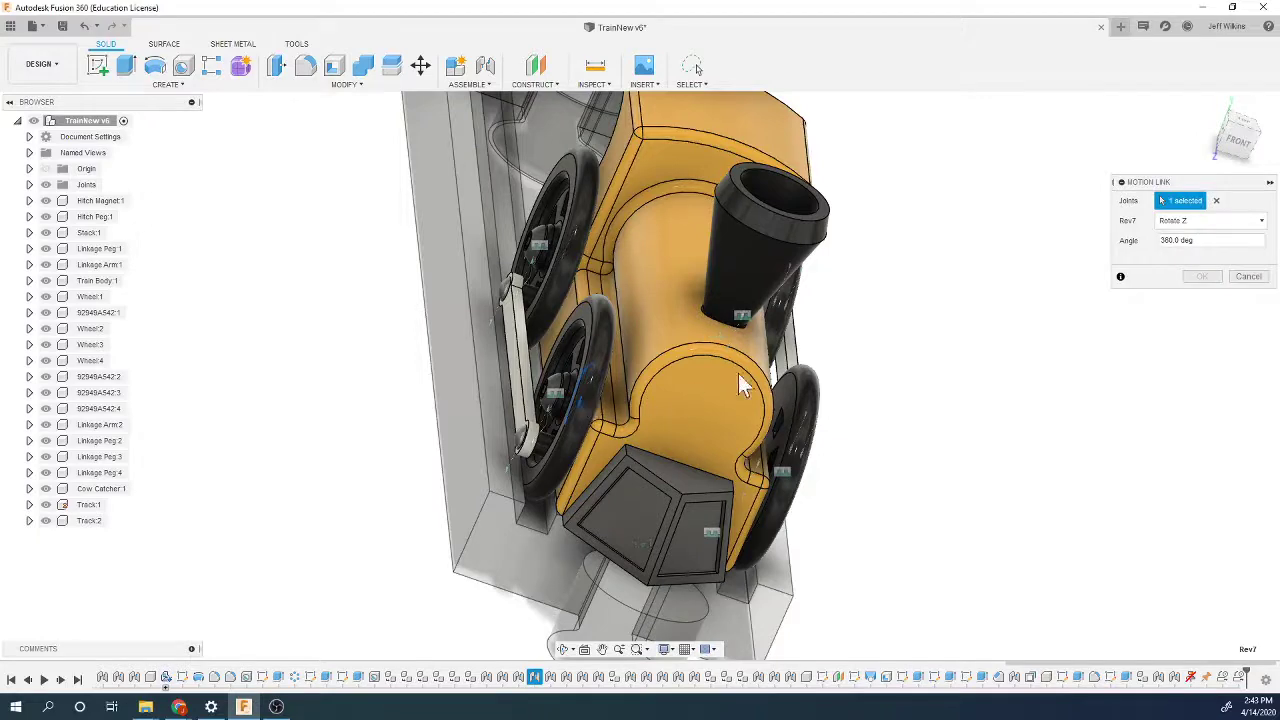
left_click(1244, 160)
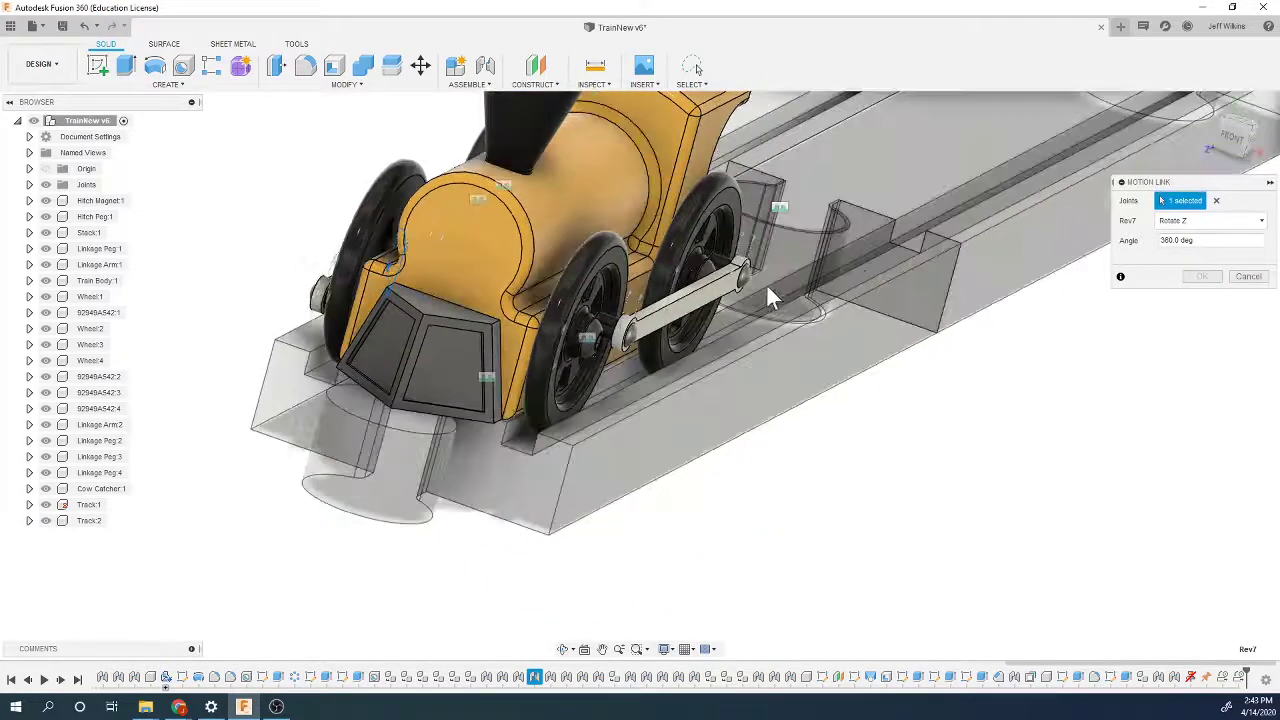
left_click(563, 330)
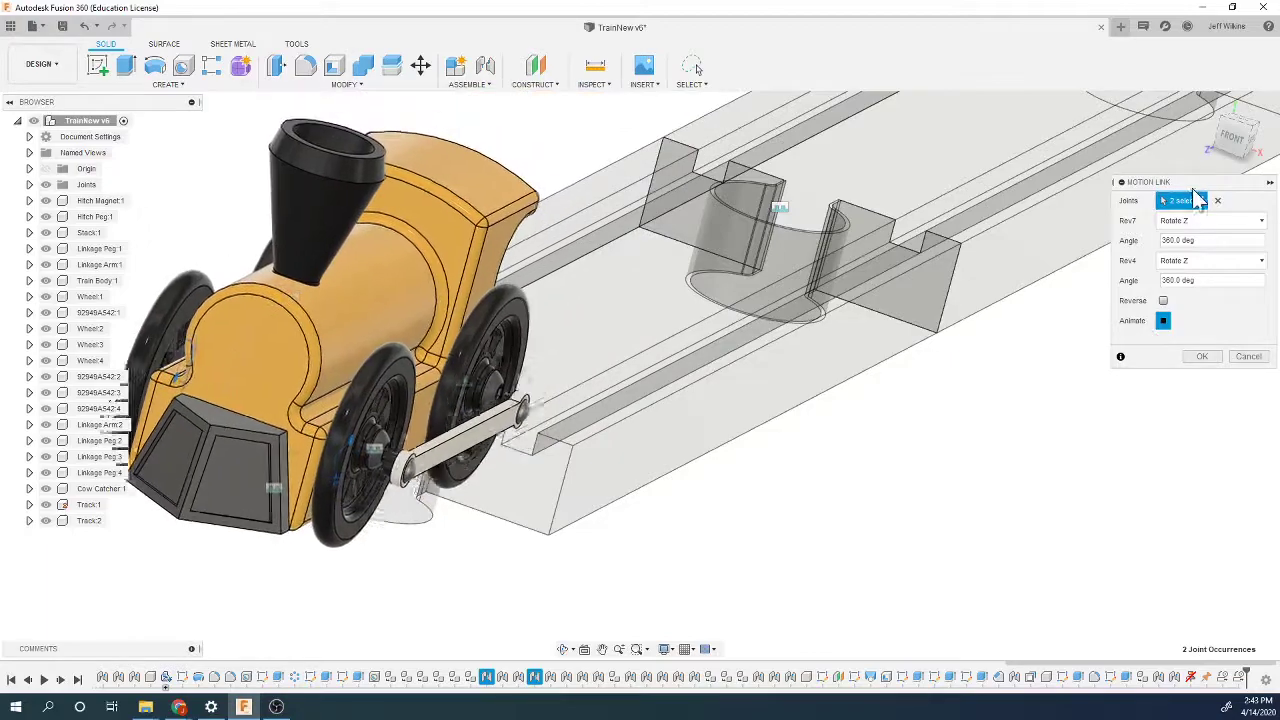
mouse_move(1222, 140)
left_mouse_down()
mouse_move(1257, 129)
mouse_move(1240, 135)
left_mouse_up()
middle_click_drag(640, 375, 913, 327, "shift")
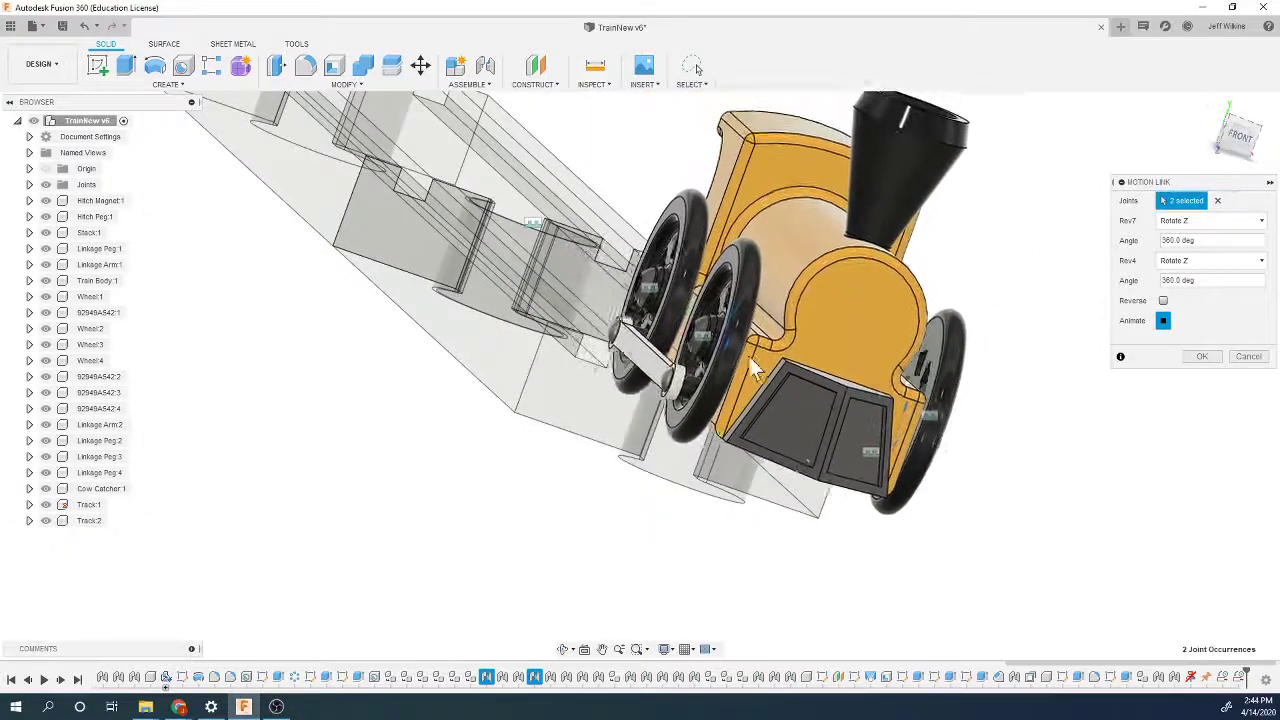
left_click(1163, 301)
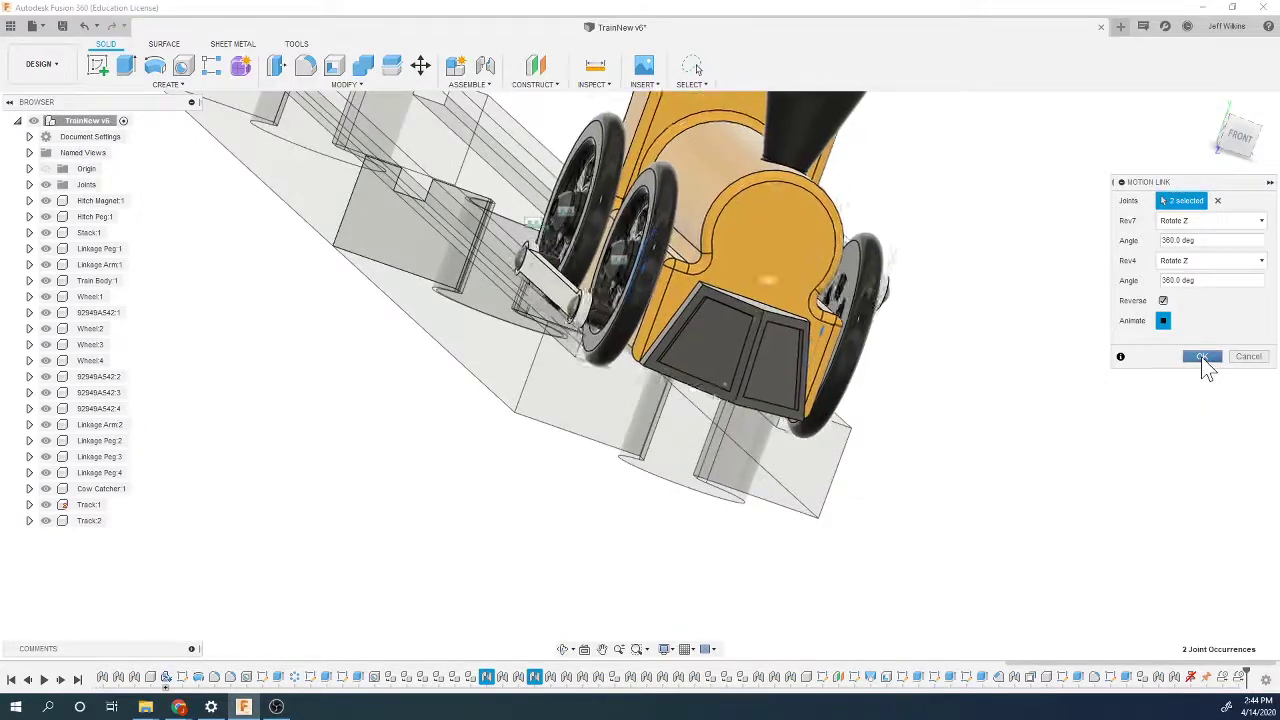
left_click(1203, 358)
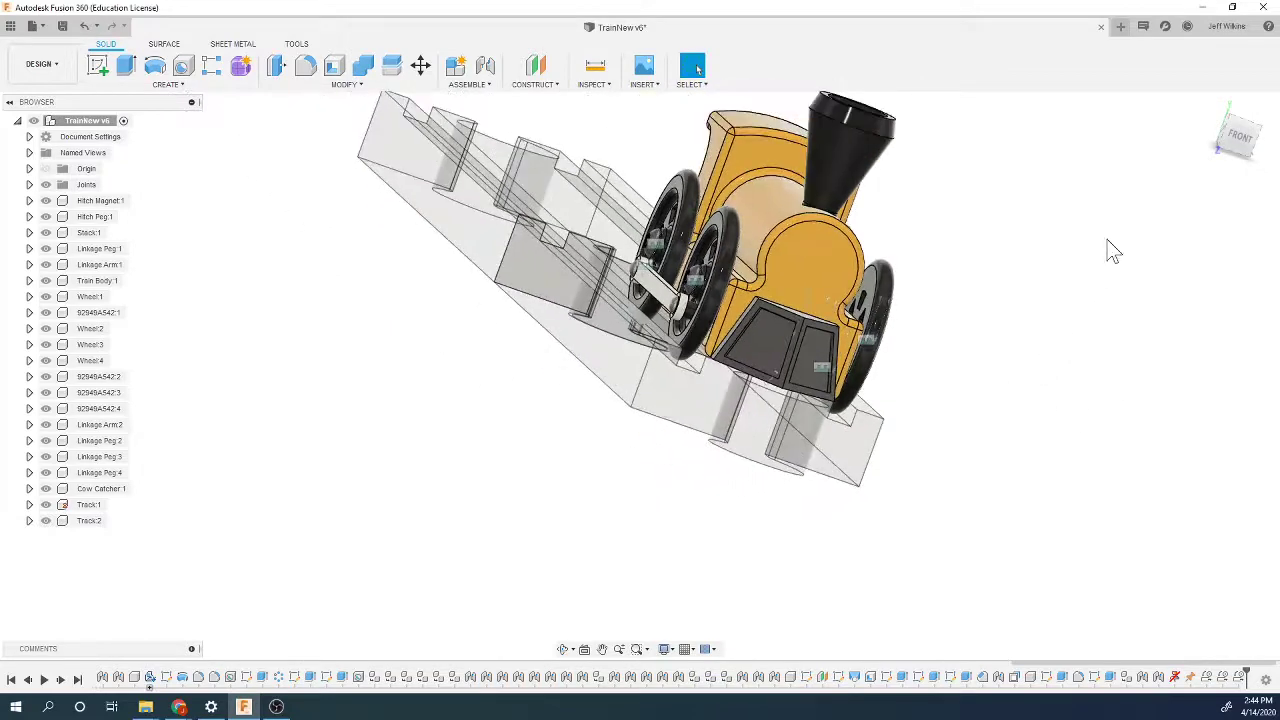
Step: Slide the train forward along the track, spin it on its joint, then roll it back down the rails
left_click_drag(1218, 162, 1240, 152)
left_click_drag(681, 258, 815, 233)
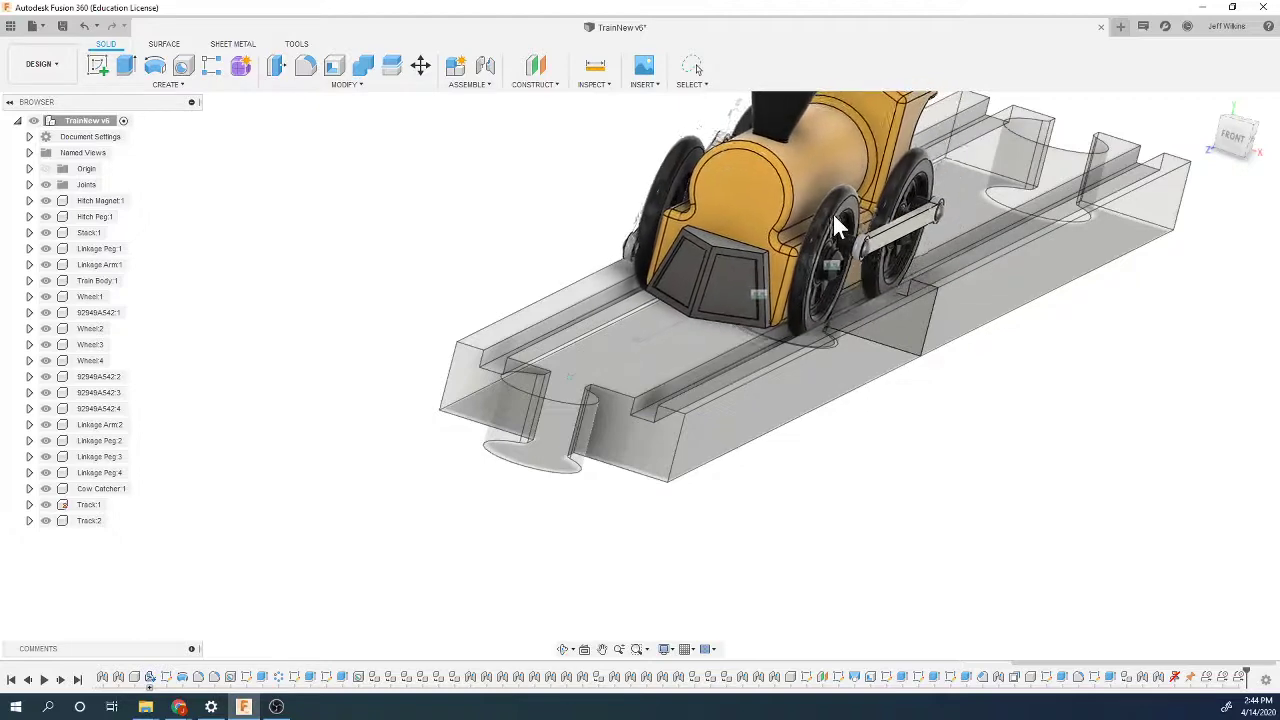
scroll(982, 423, "down", 2)
left_click(1208, 105)
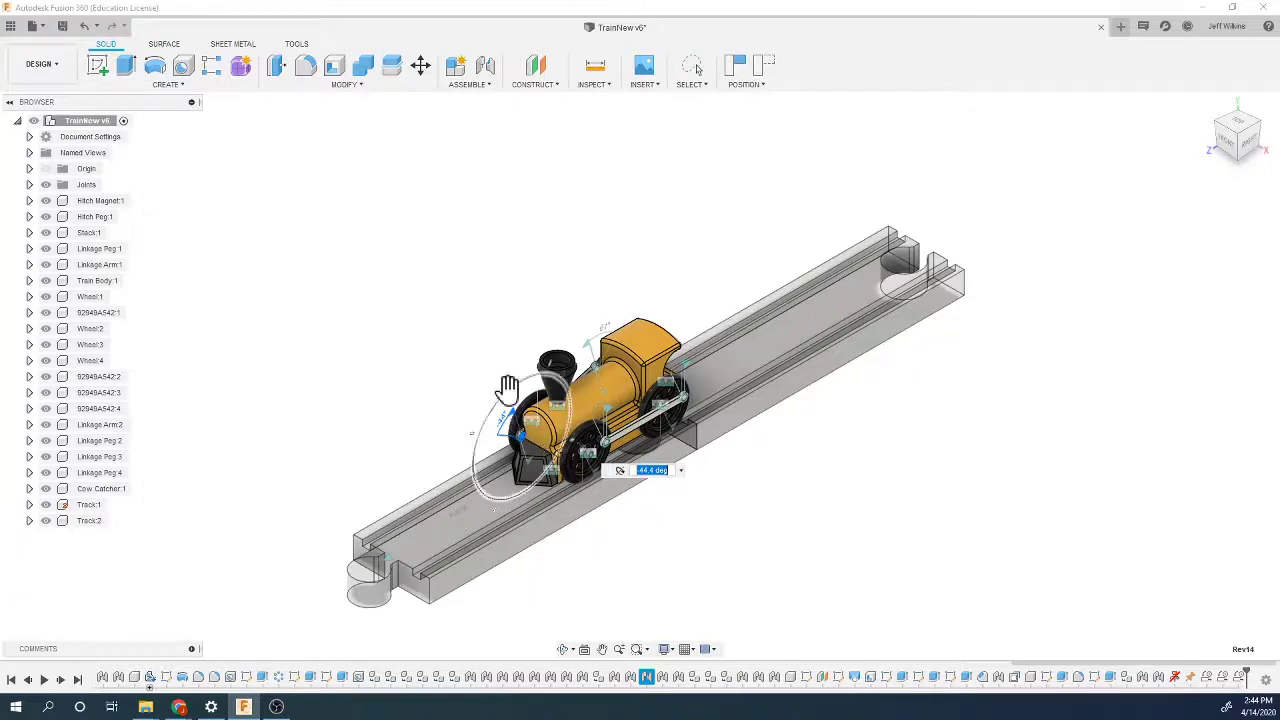
left_click_drag(508, 387, 948, 198)
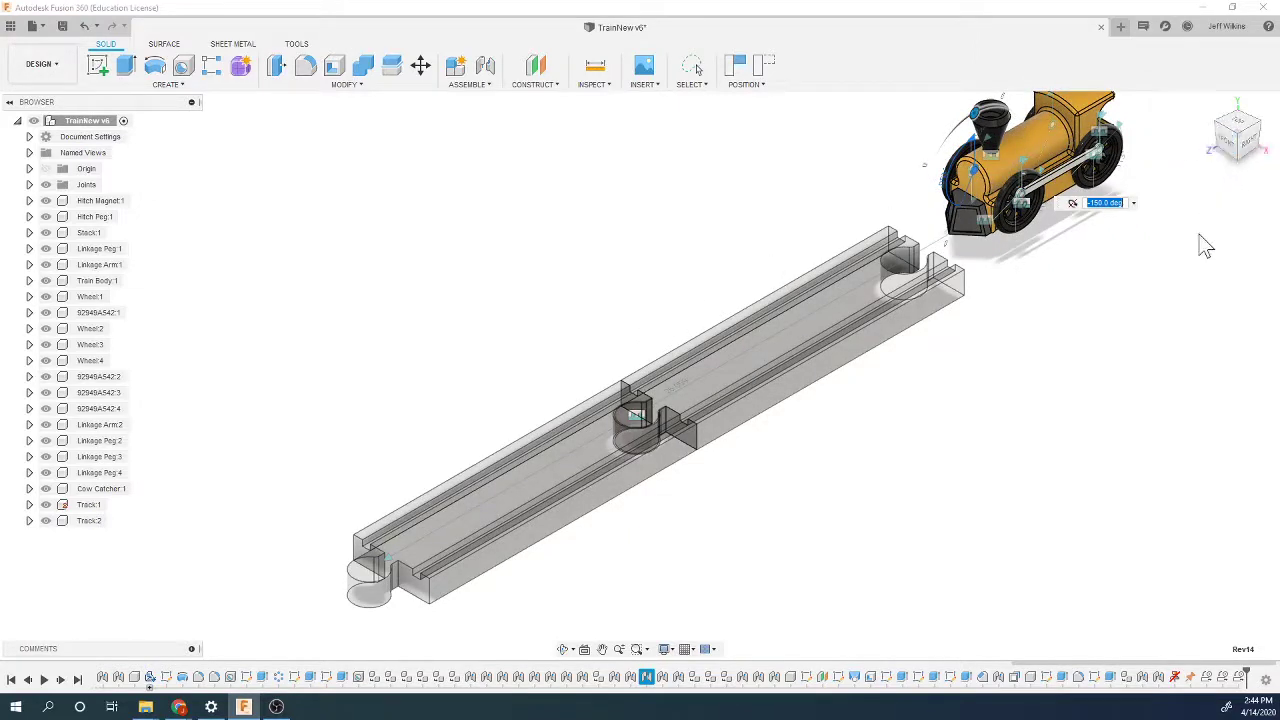
key("Escape")
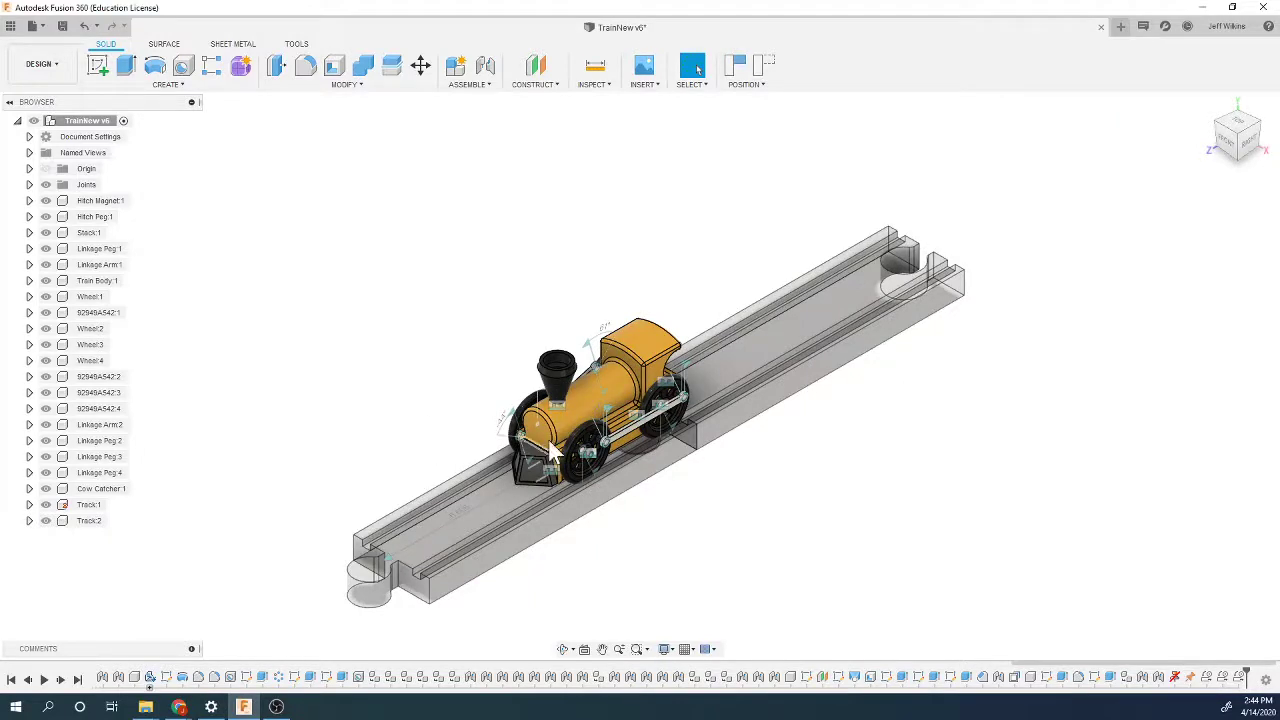
left_click_drag(581, 435, 423, 529)
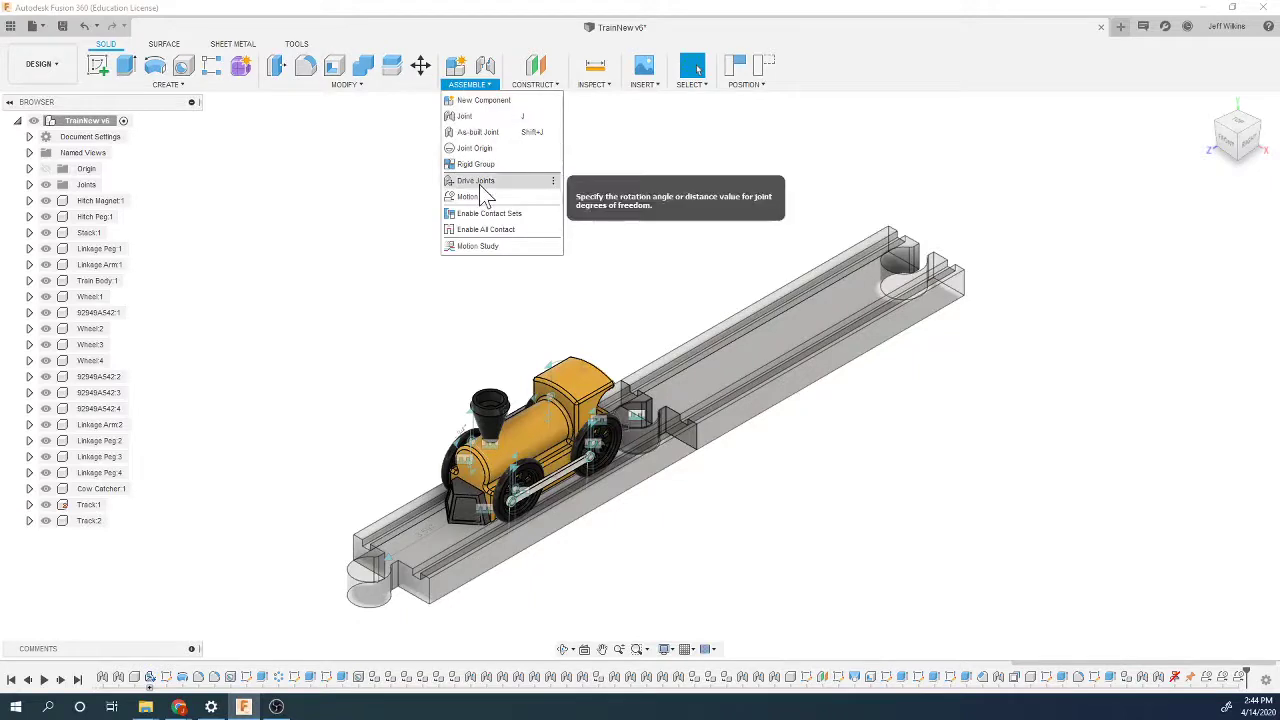
Step: Drive the train's track slider joint to a distance of 15 in
left_click(478, 181)
left_click(424, 535)
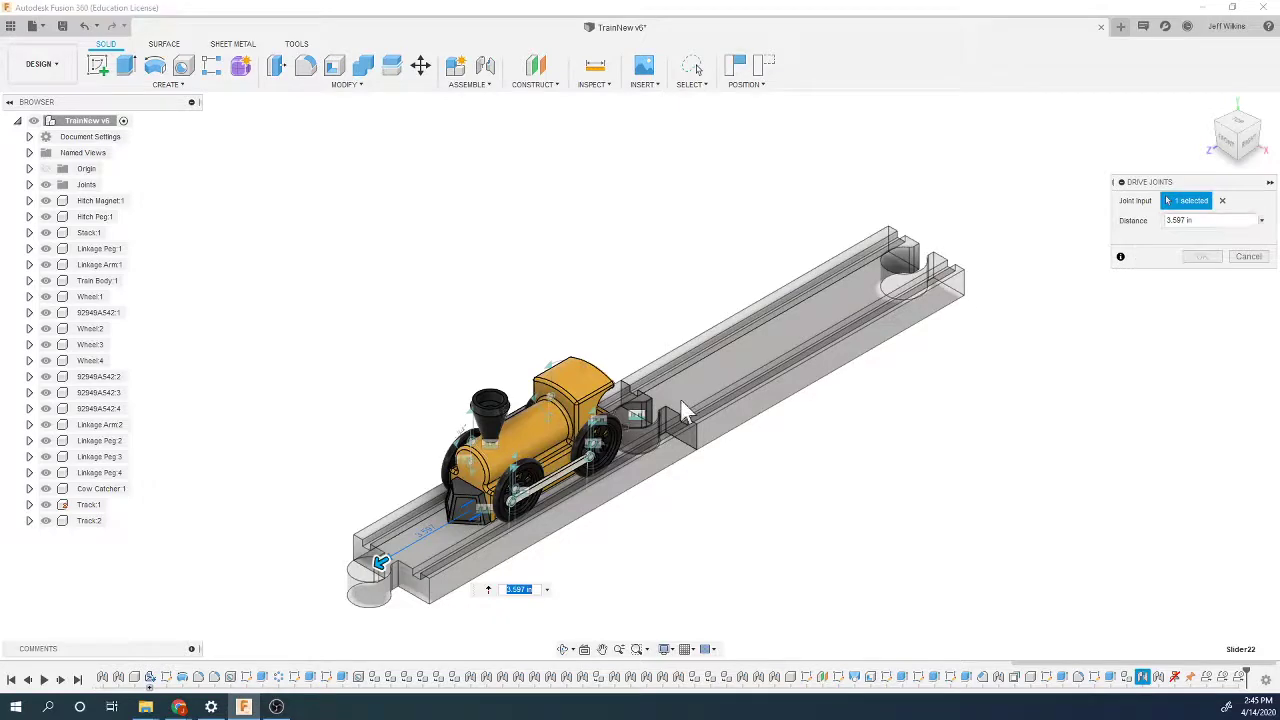
type("-0.1")
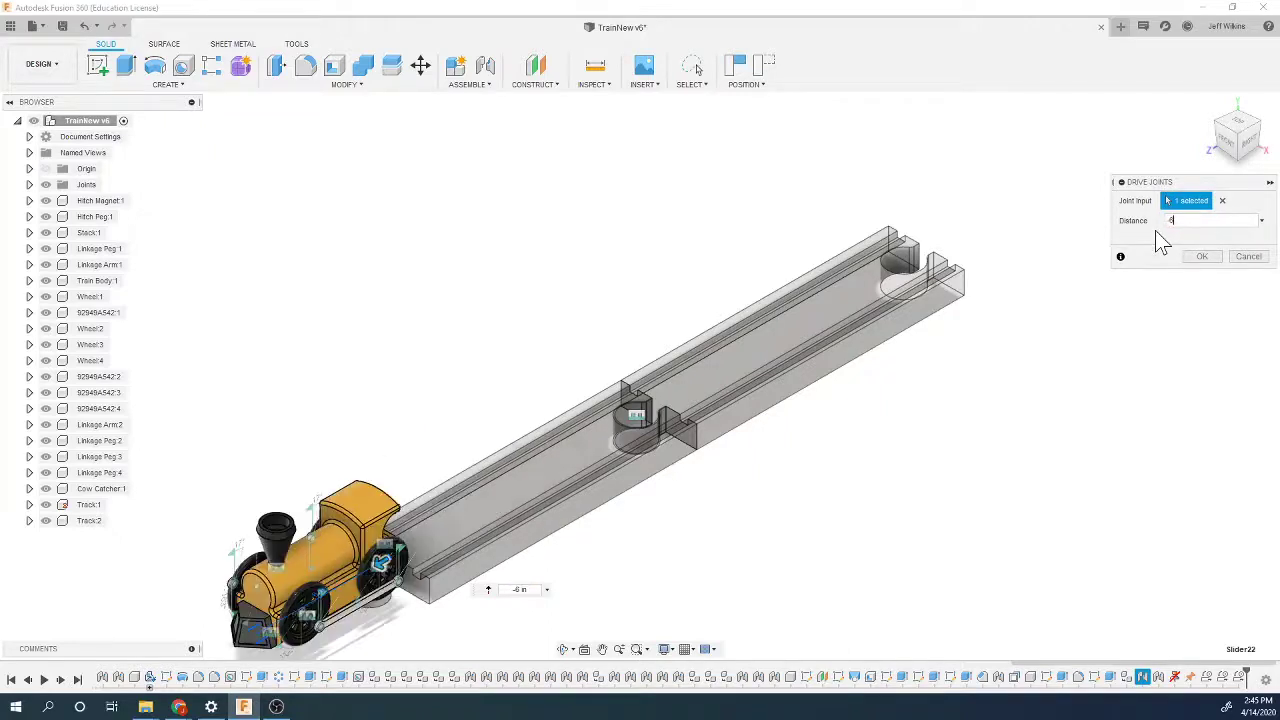
type("-12")
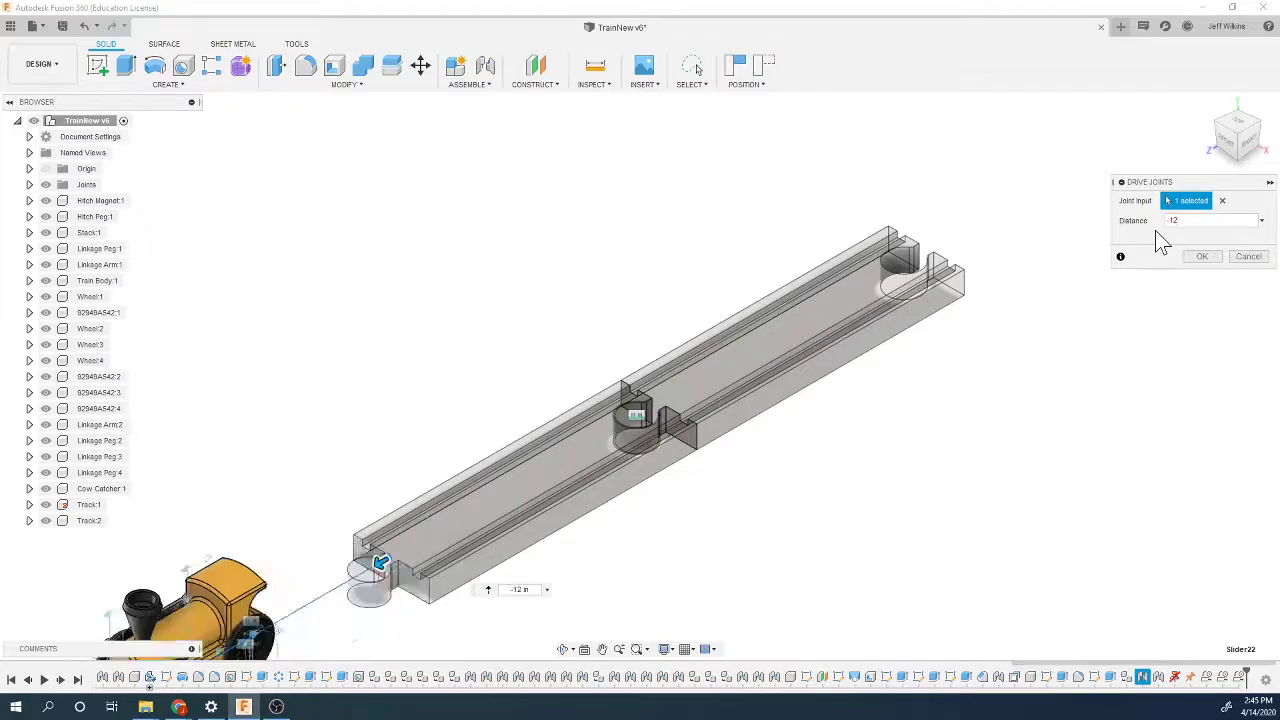
left_click(1180, 220)
key("BackSpace")
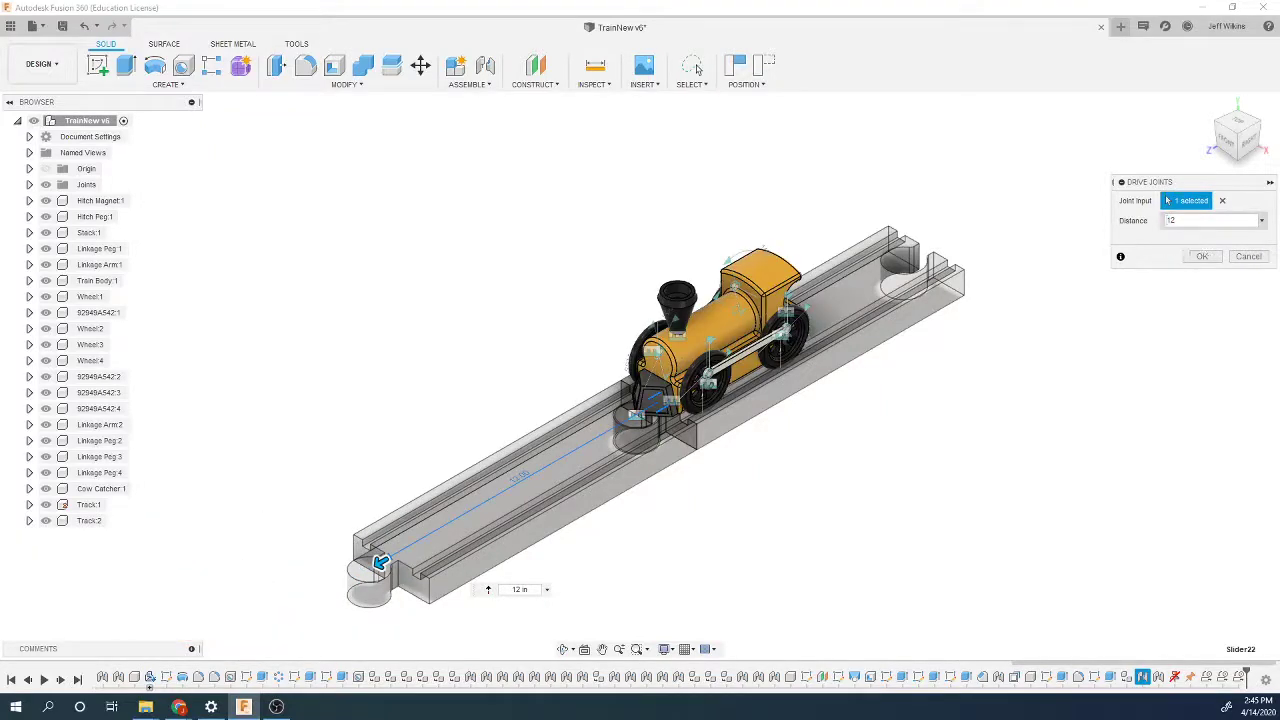
double_click(1172, 220)
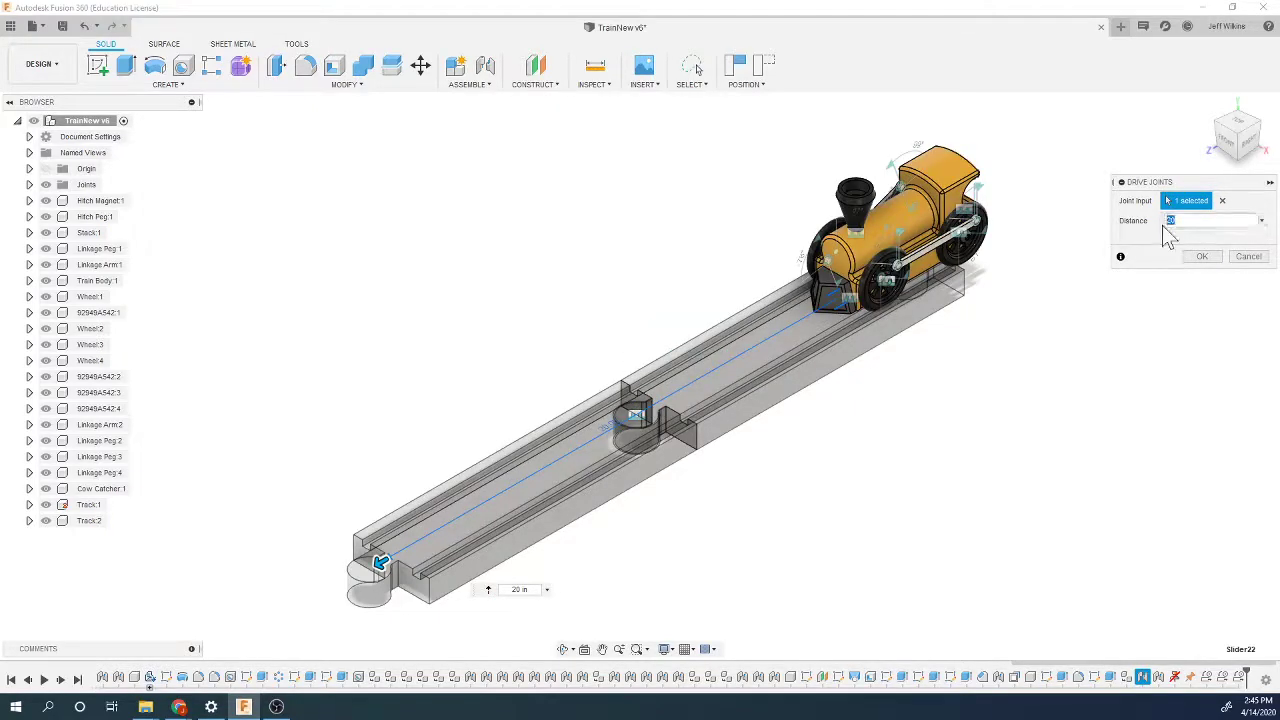
left_click(1202, 258)
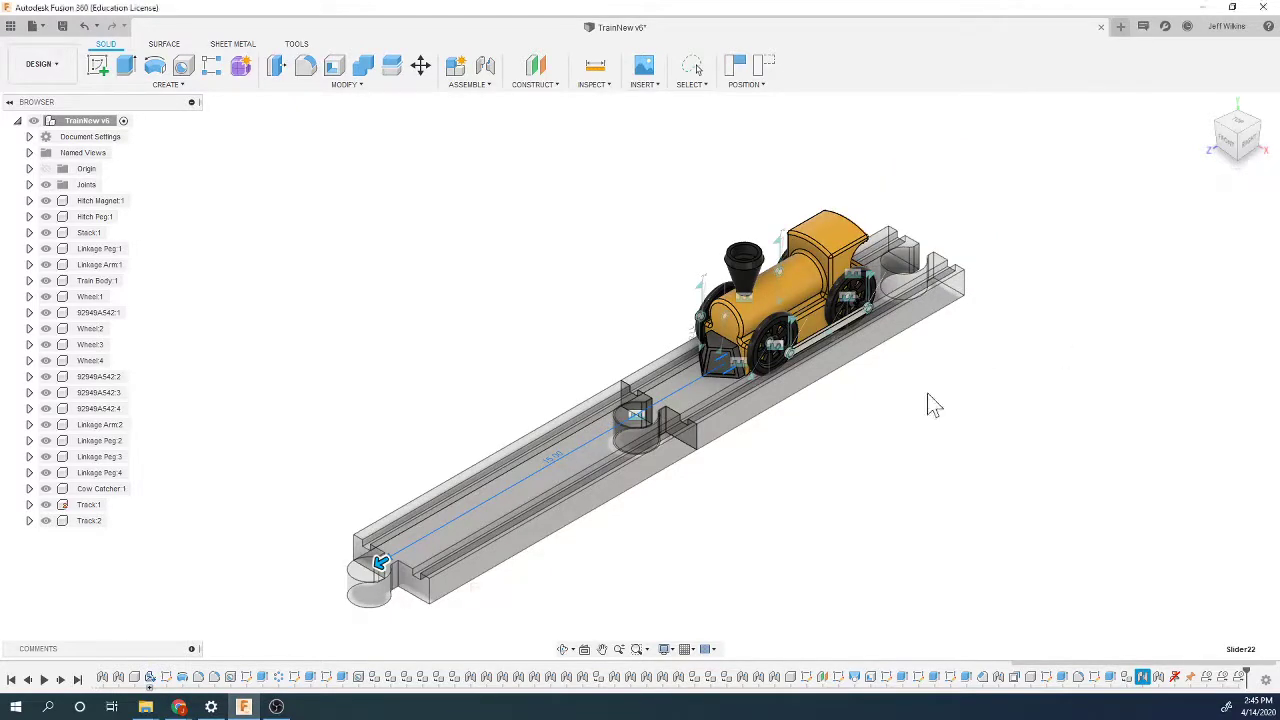
Step: Reselect the track slider joint and reopen Drive Joints, then cancel without changes
left_click(549, 464)
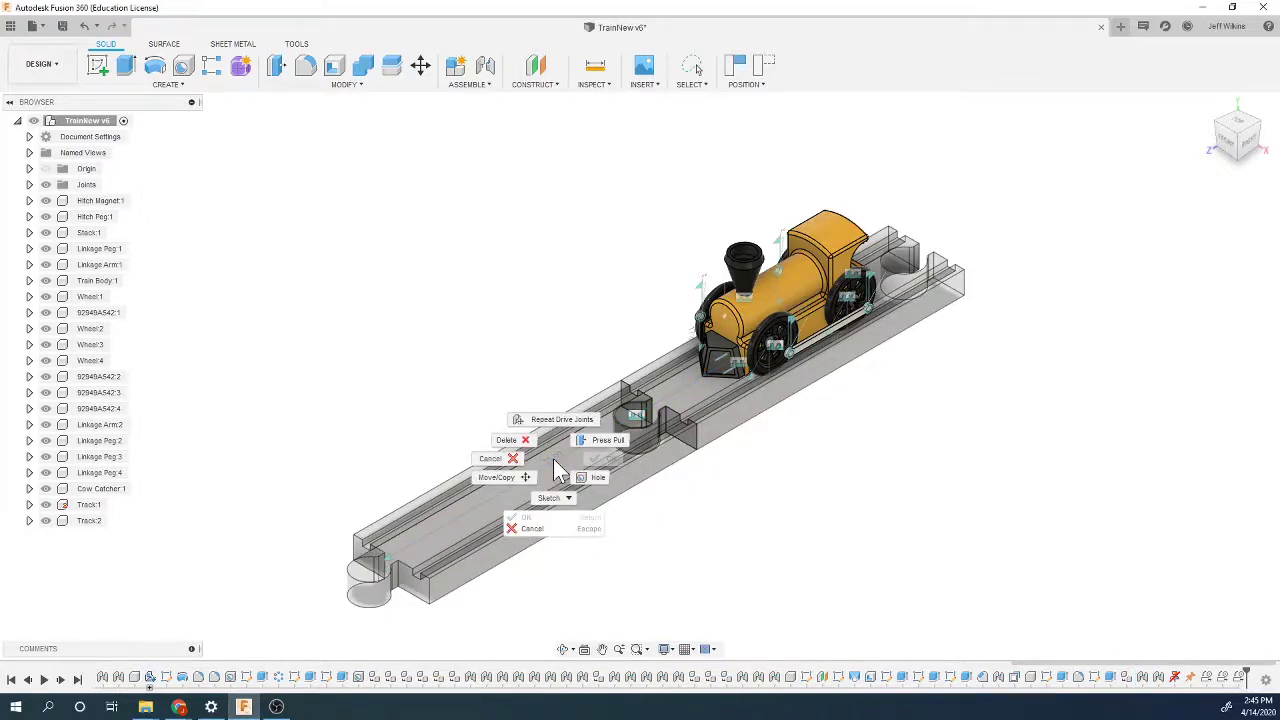
left_click(520, 366)
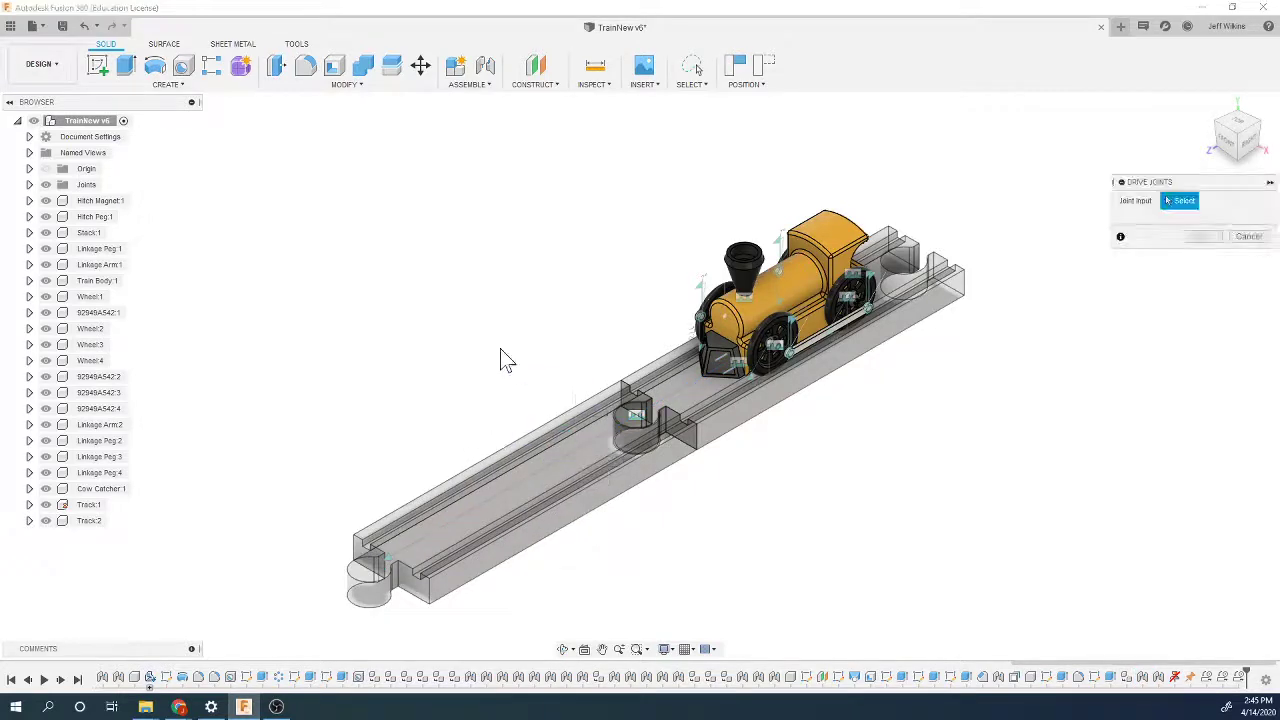
left_click(1248, 236)
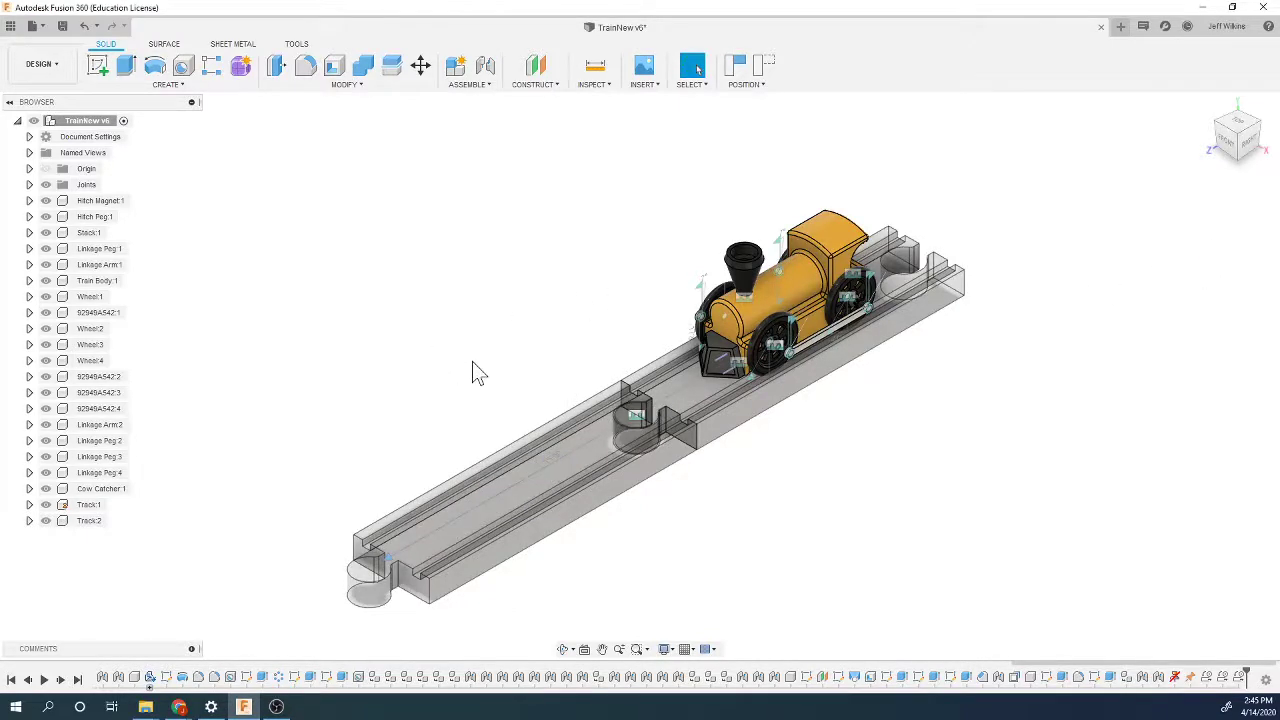
left_click(484, 86)
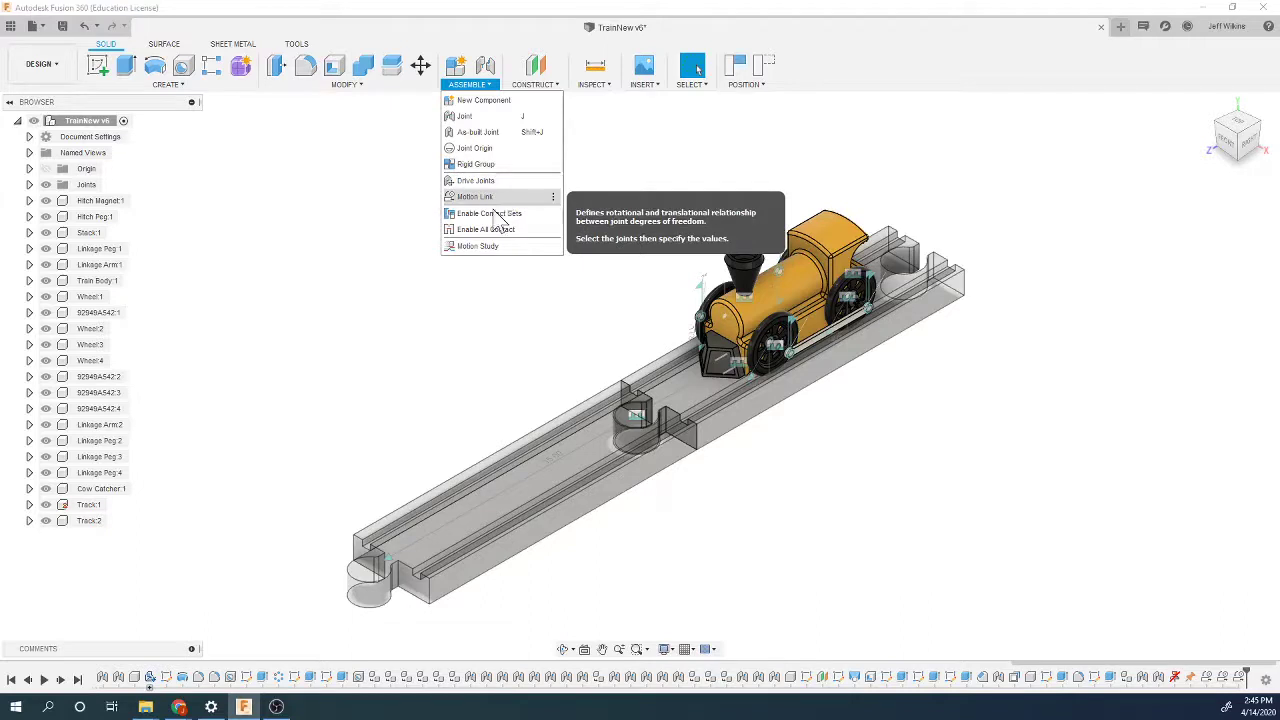
Step: Build a looping motion study on the Slider22 joint with faster playback speed, and save it
left_click(484, 246)
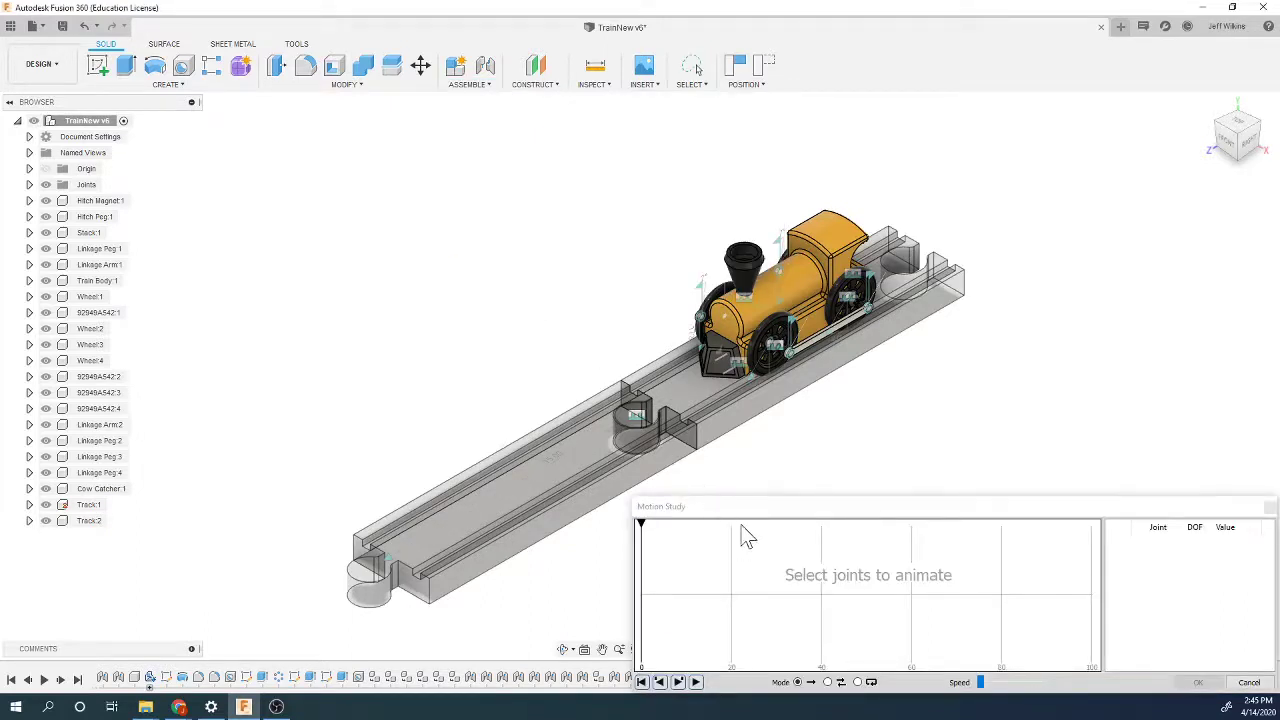
left_click_drag(737, 510, 709, 478)
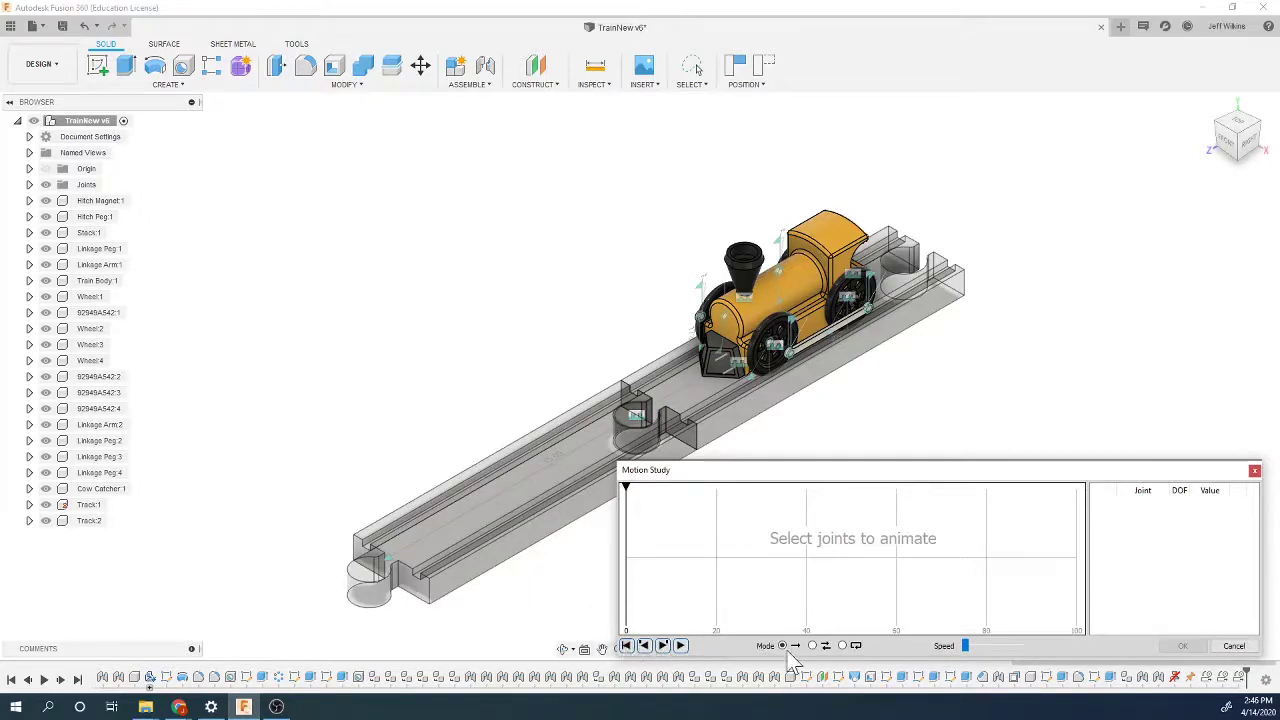
left_click(844, 646)
left_click(501, 491)
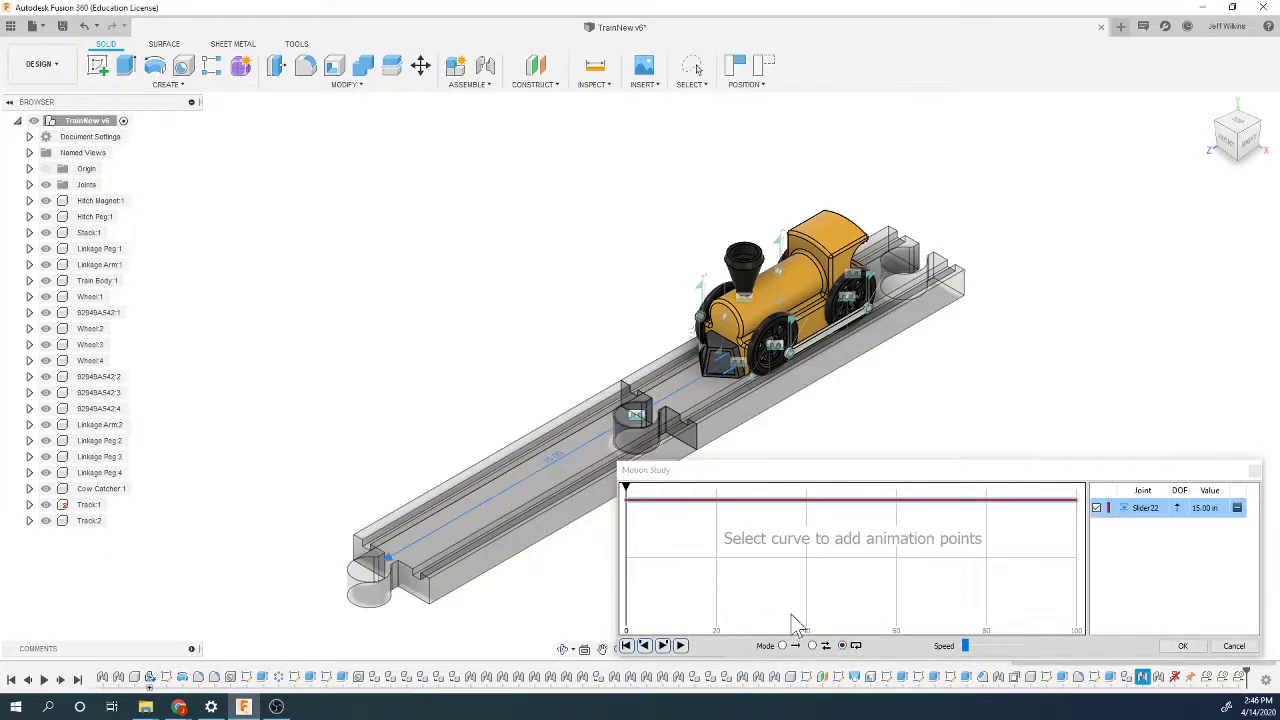
left_click(680, 646)
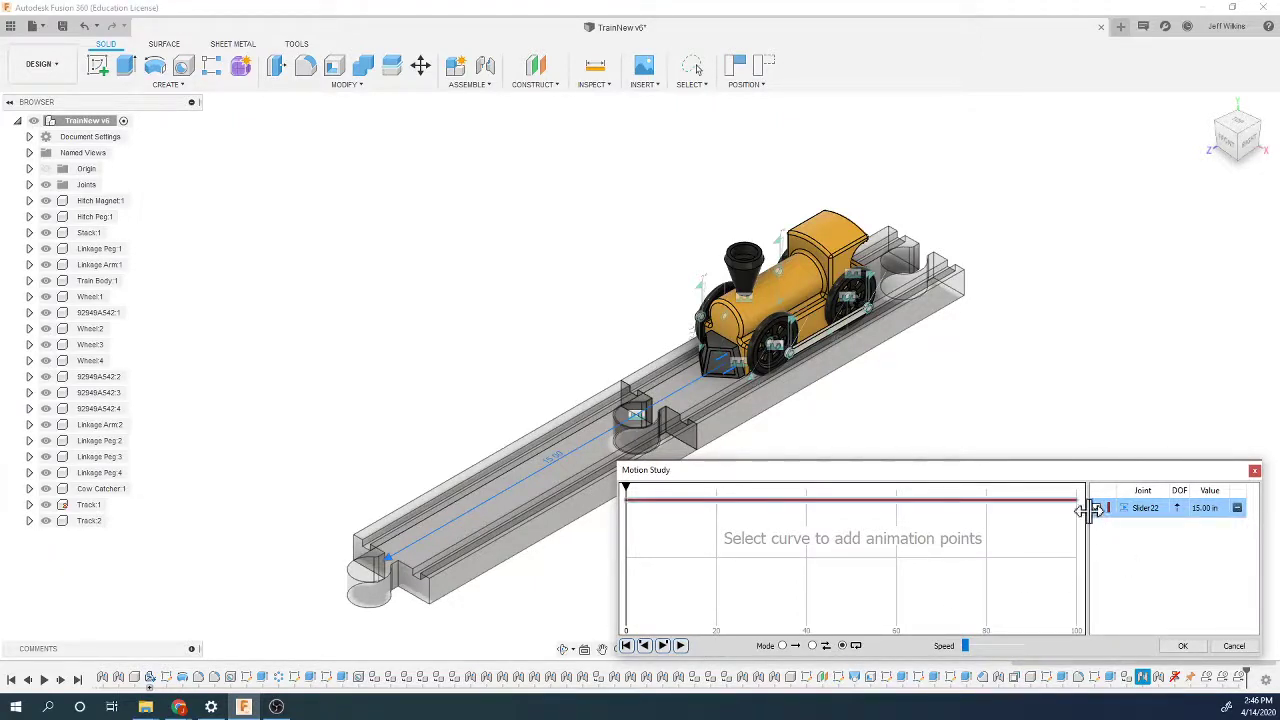
left_click(812, 645)
left_click(782, 645)
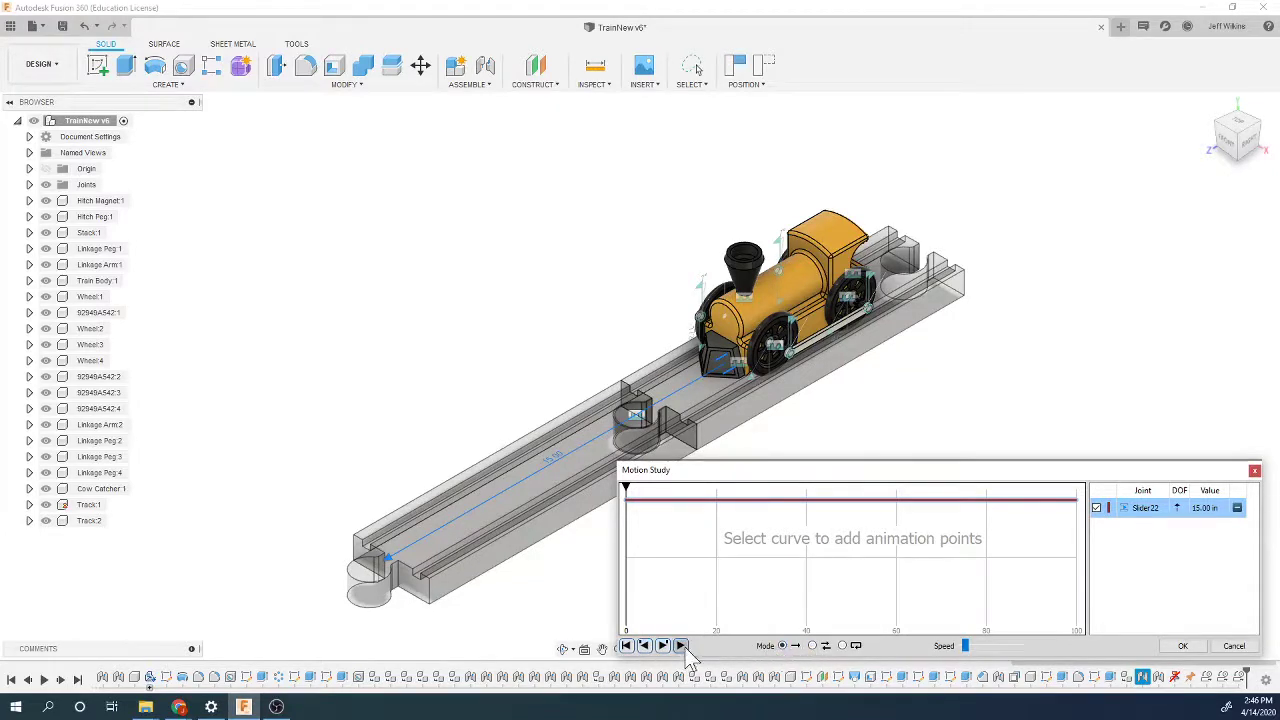
left_click_drag(966, 646, 997, 646)
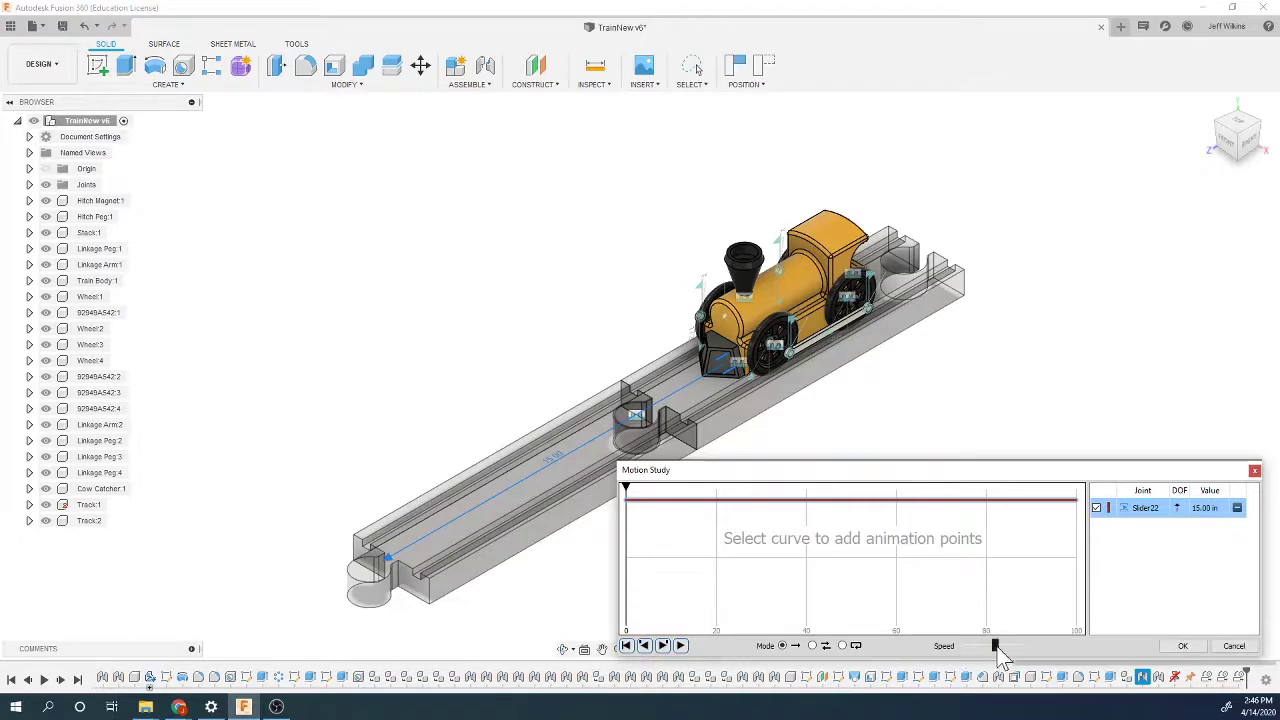
left_click(842, 645)
left_click(1175, 646)
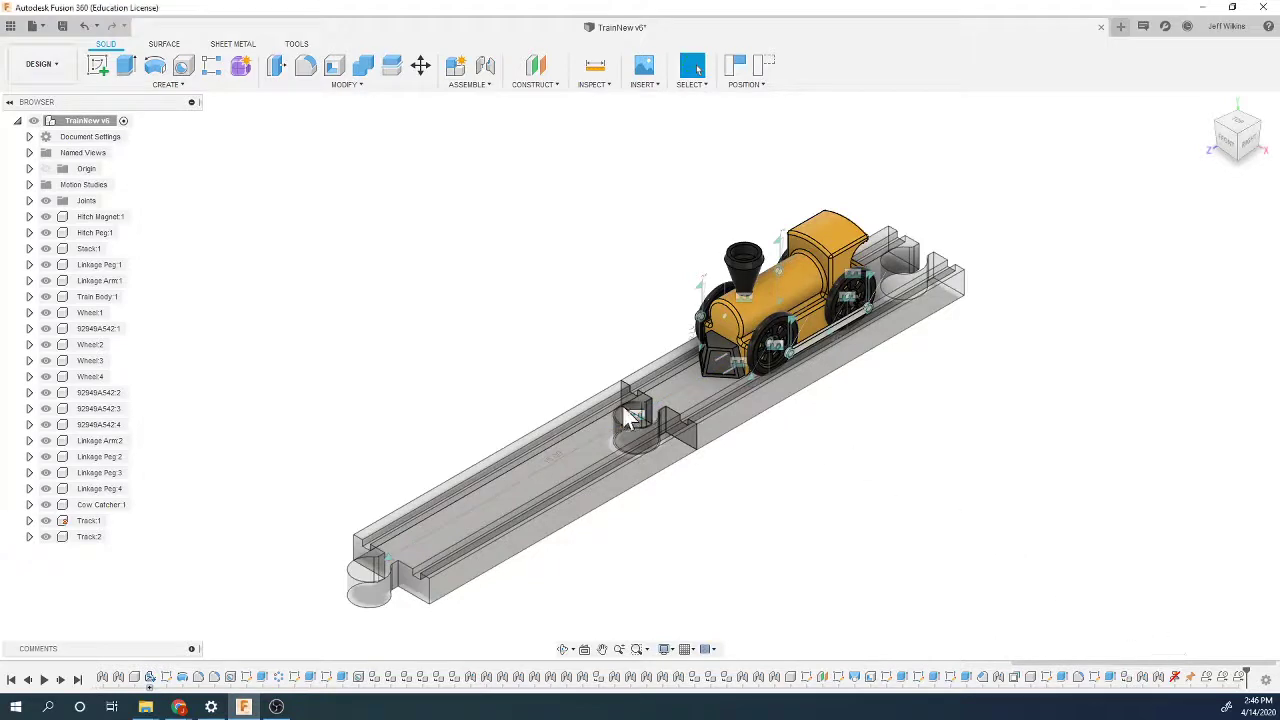
right_click(603, 432)
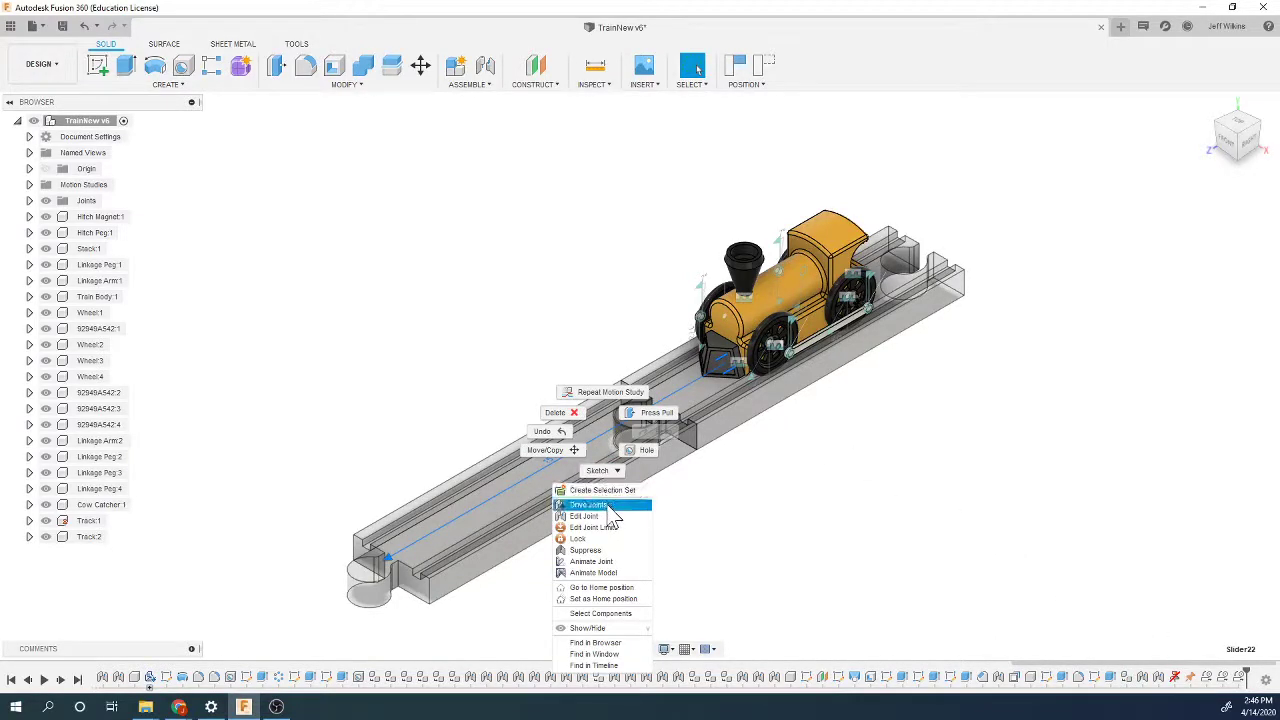
left_click(609, 561)
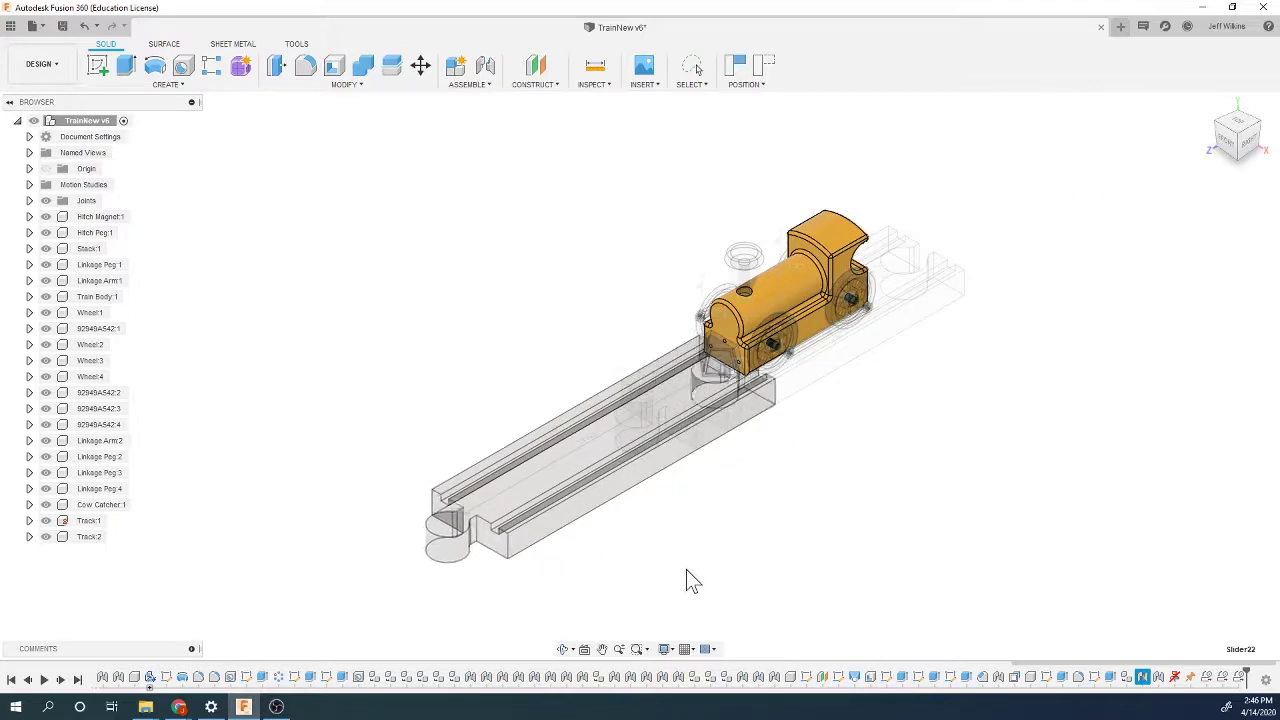
key("Escape")
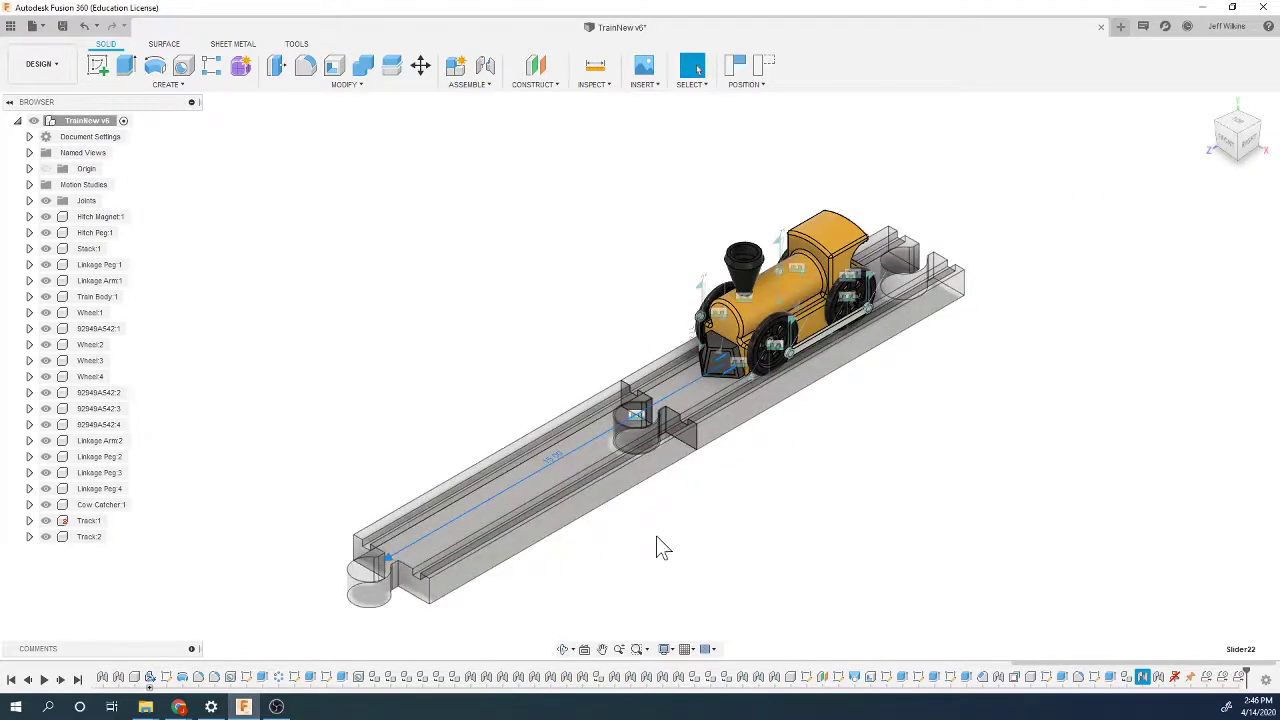
right_click(560, 464)
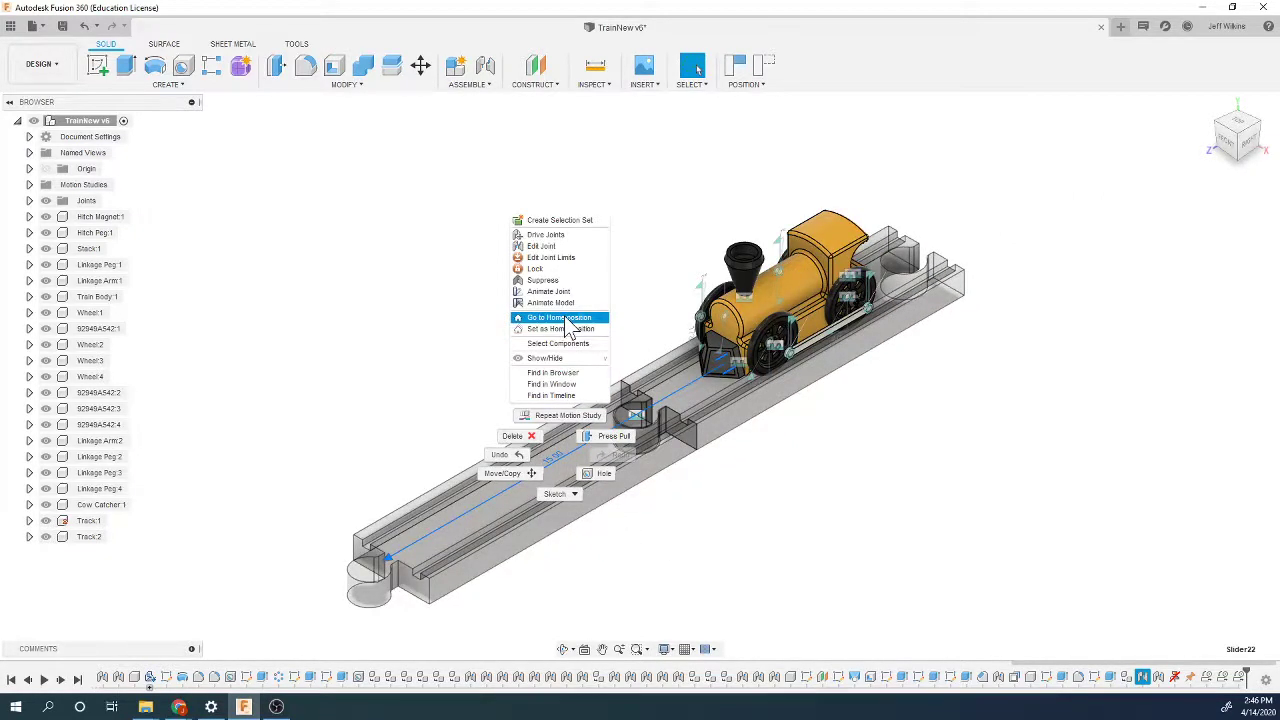
left_click(565, 302)
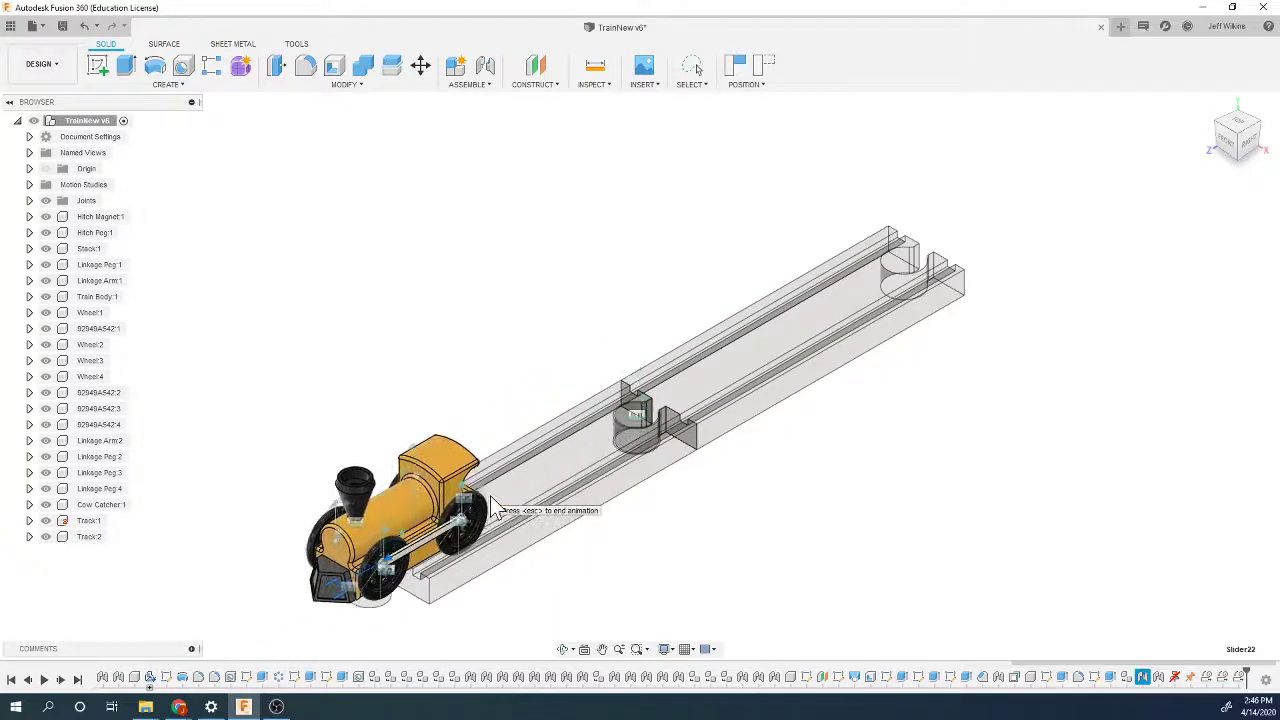
right_click(492, 508)
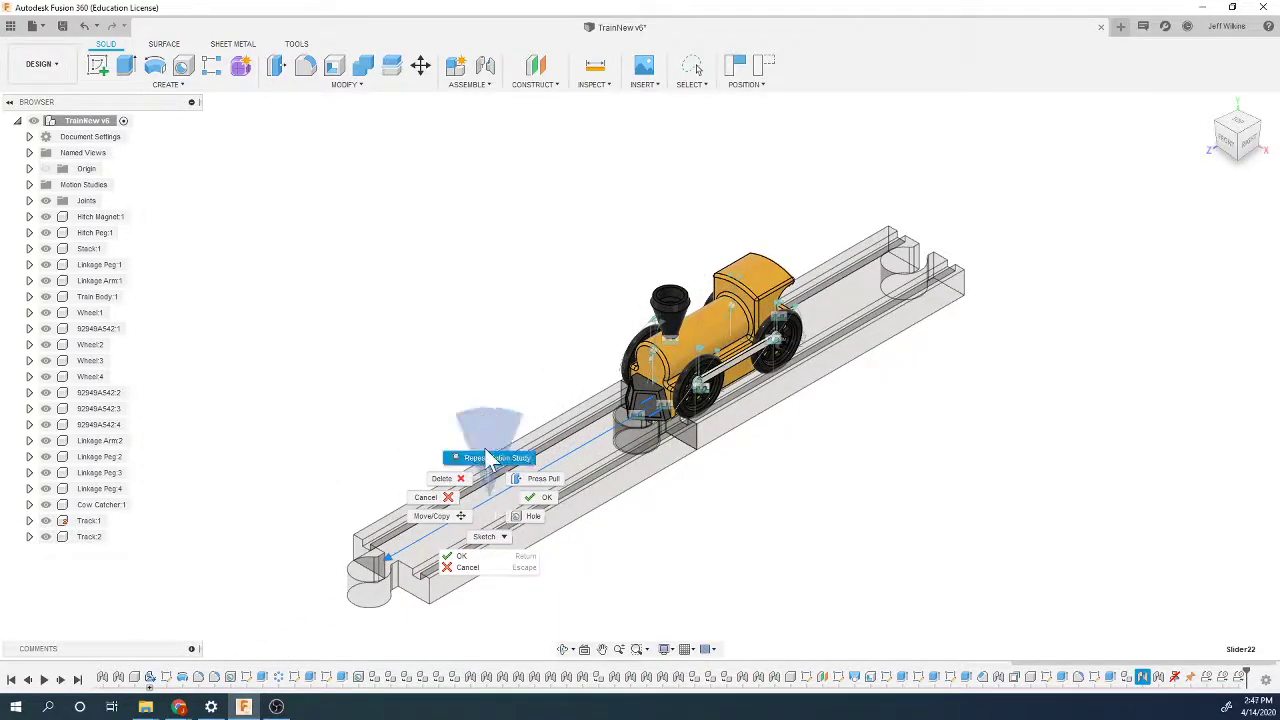
left_click(415, 470)
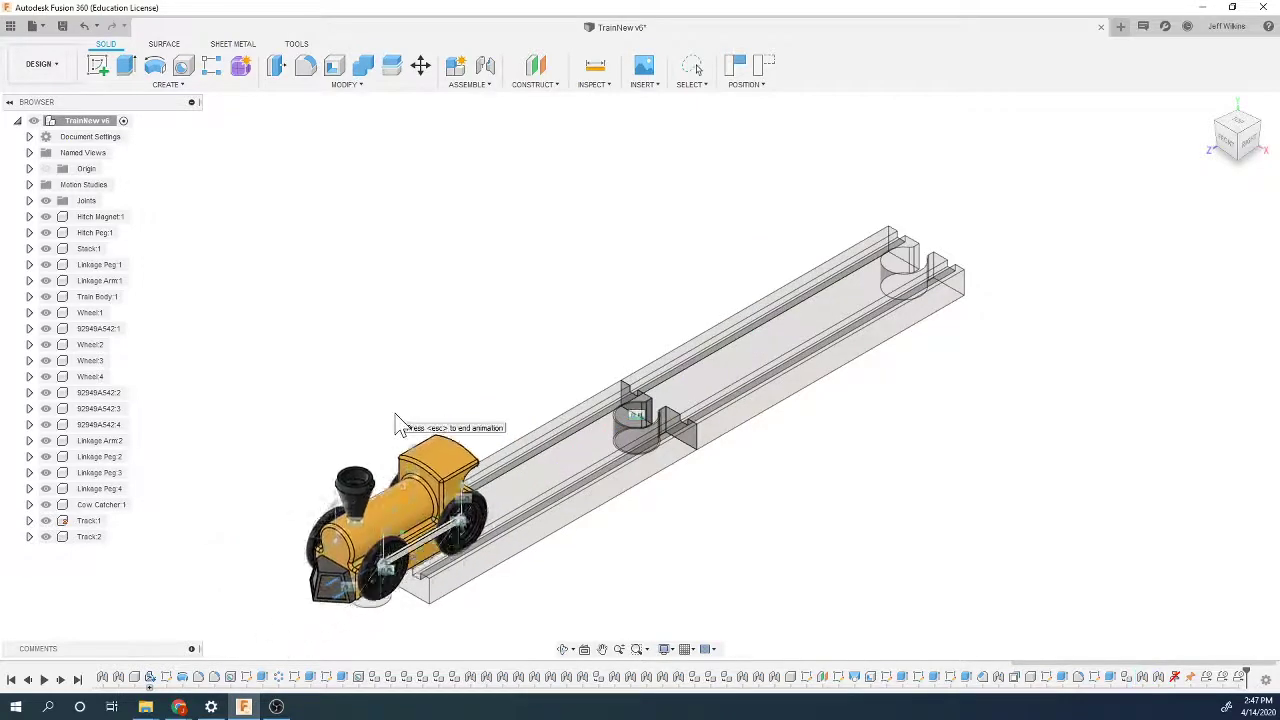
key("Escape")
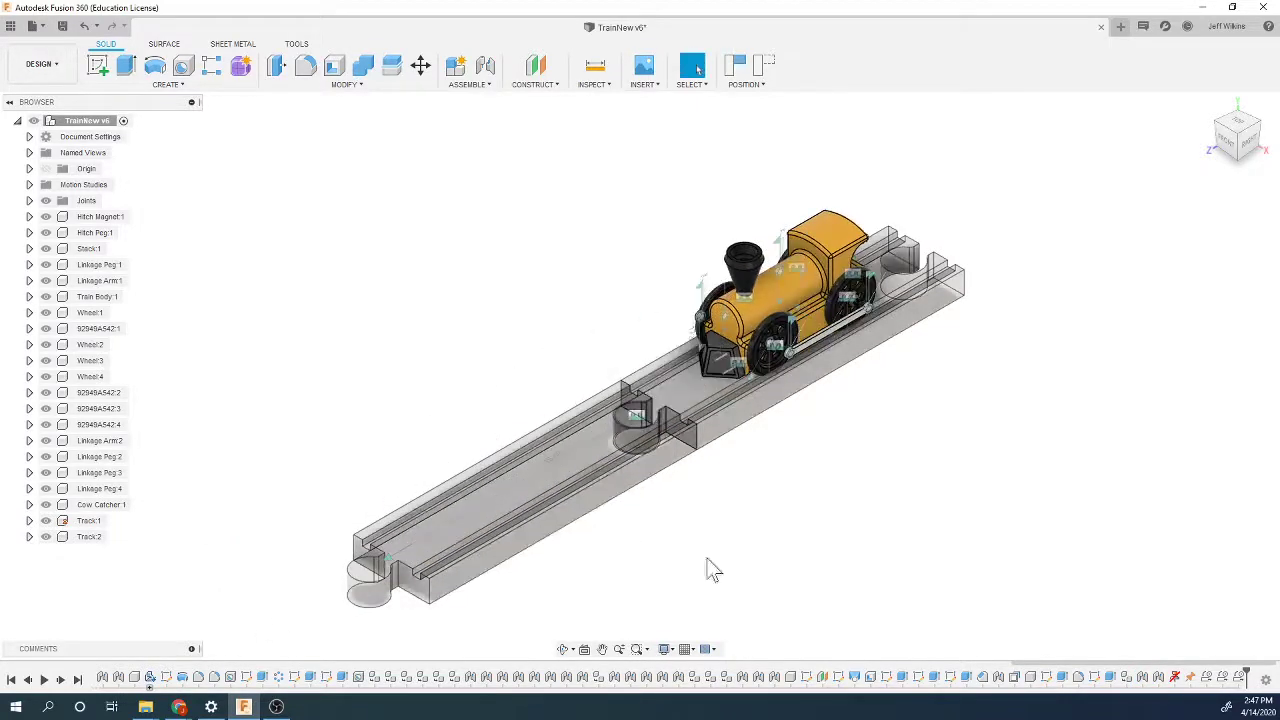
right_click(552, 464)
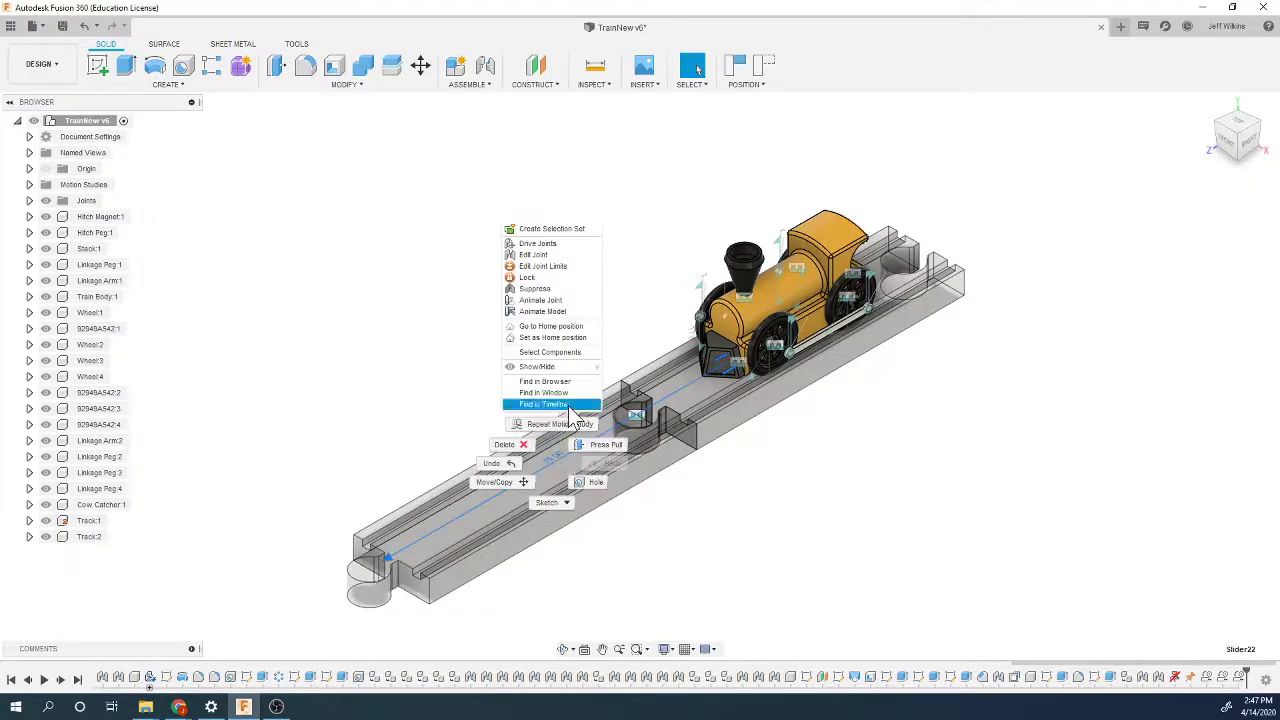
left_click(550, 266)
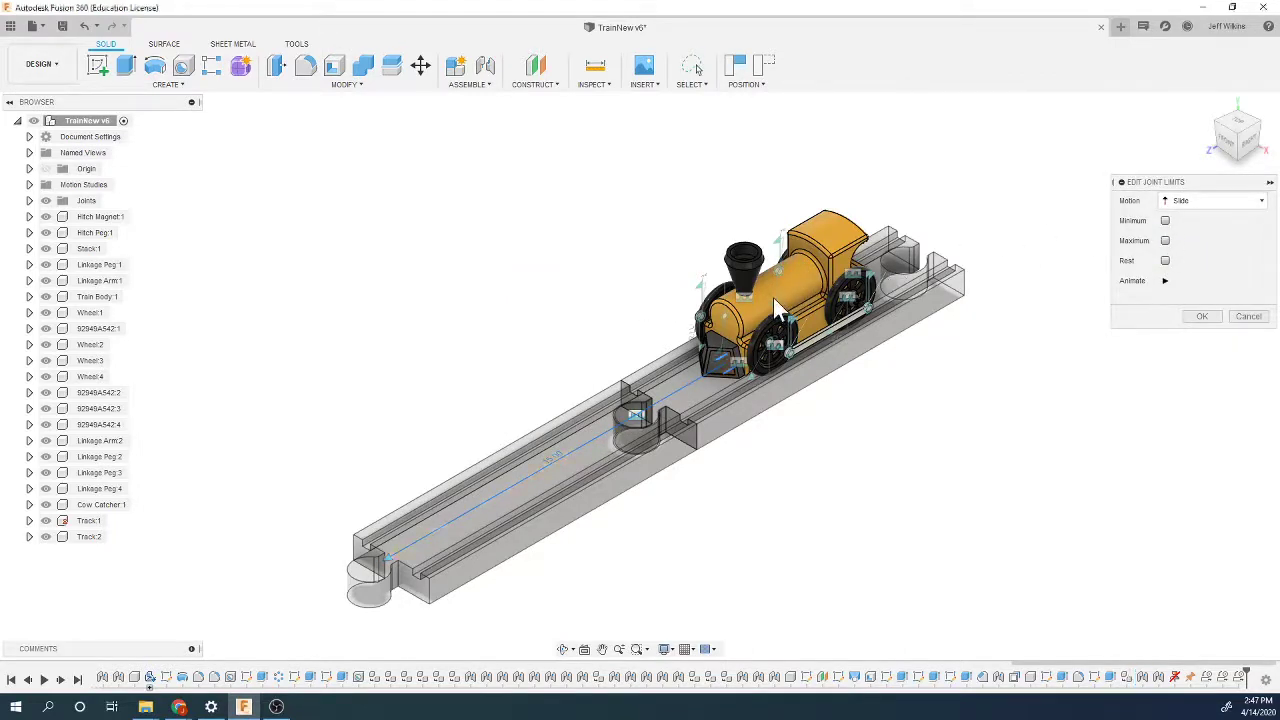
left_click(1165, 220)
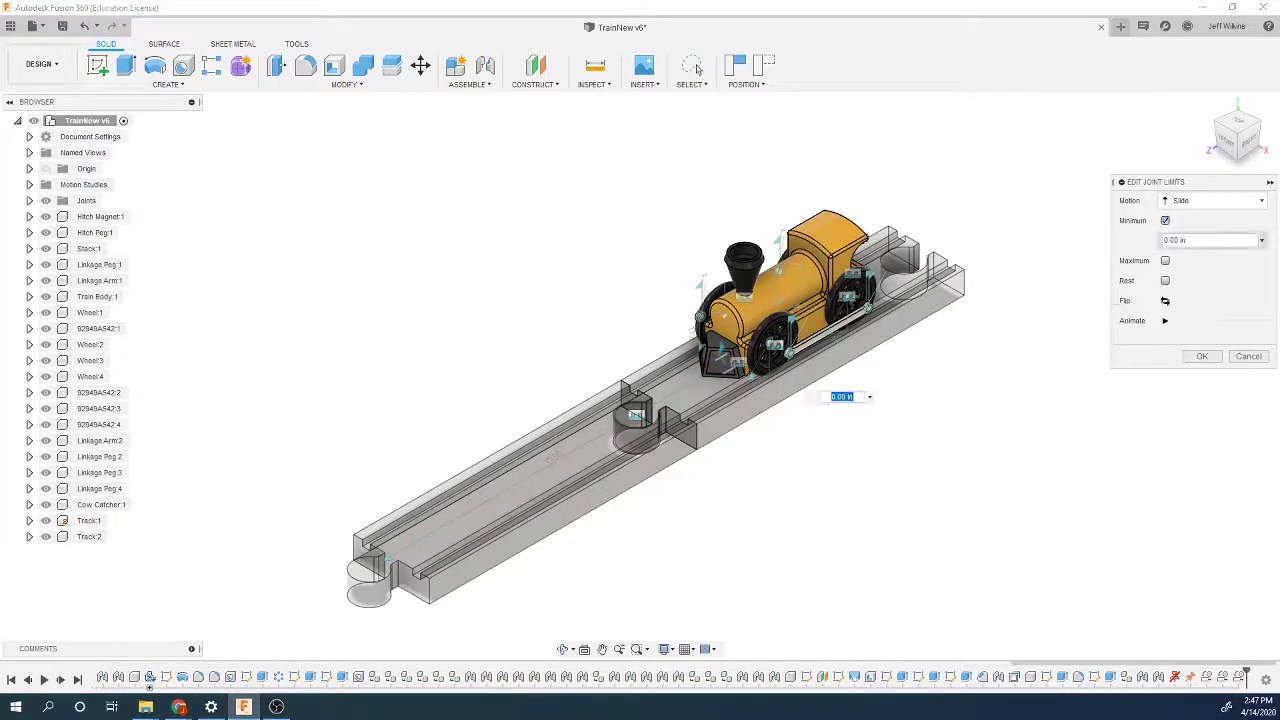
left_click(1165, 260)
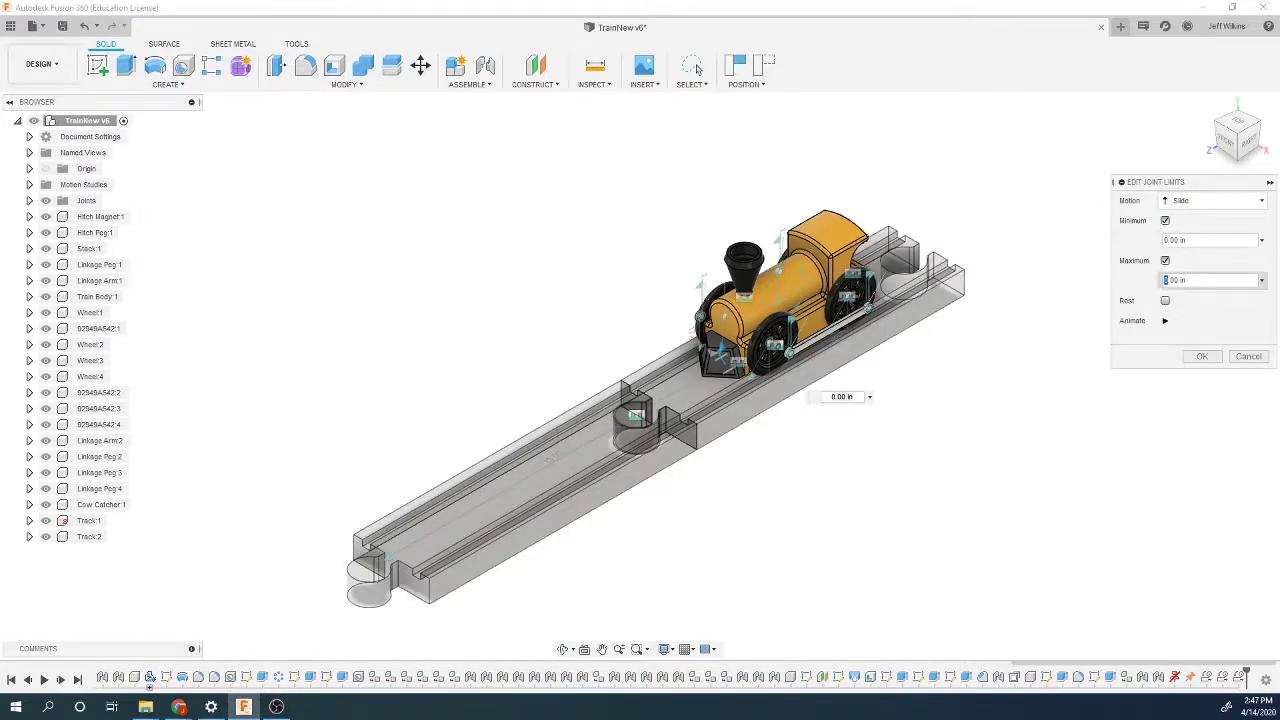
left_click(1165, 240)
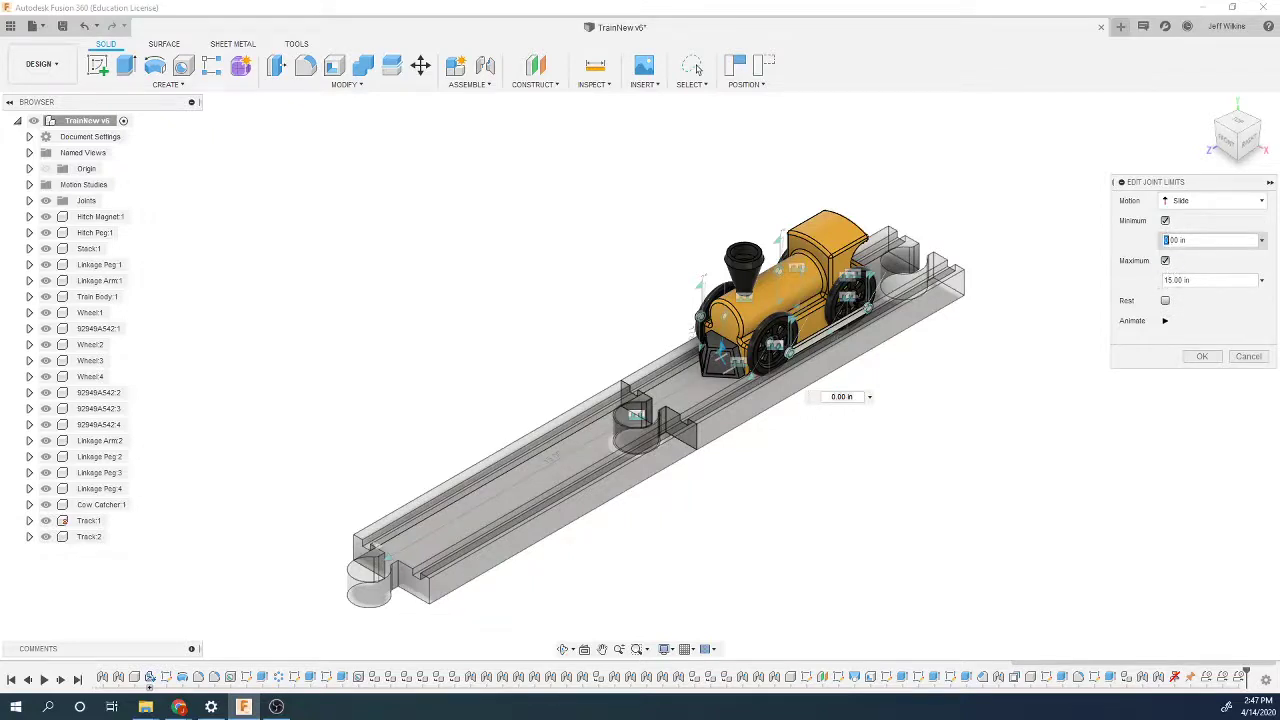
type("3")
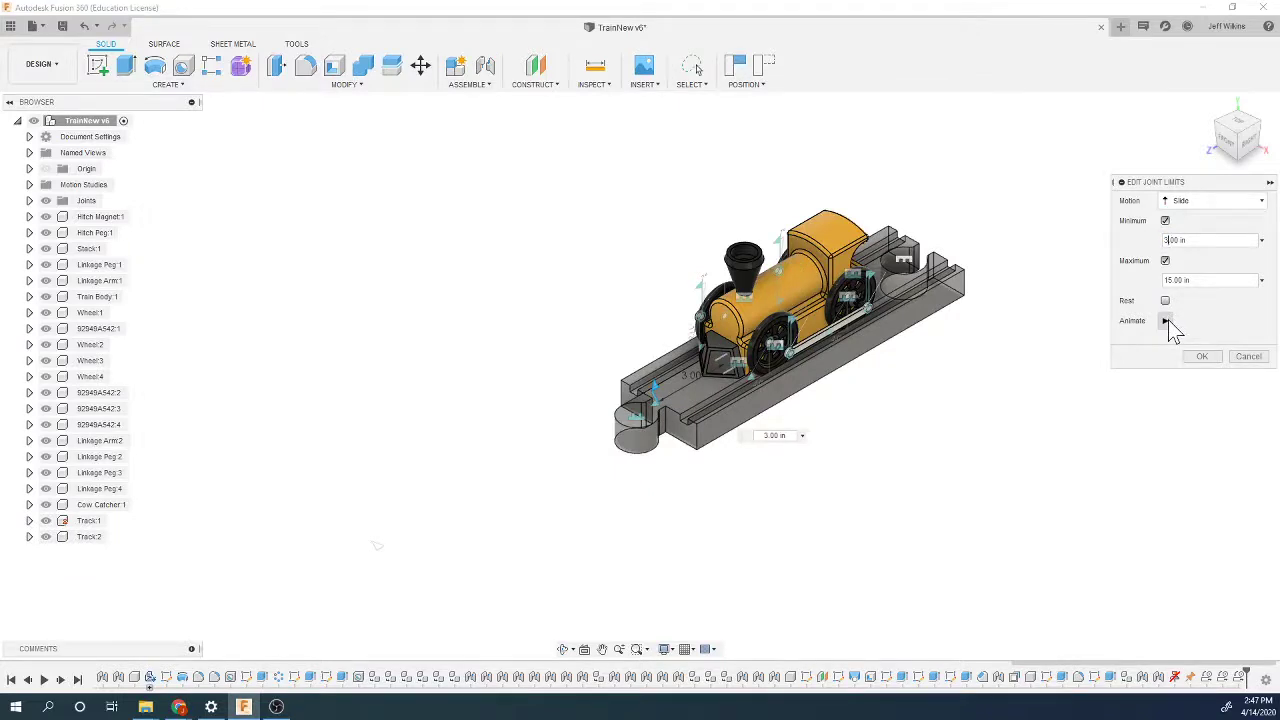
left_click(1166, 321)
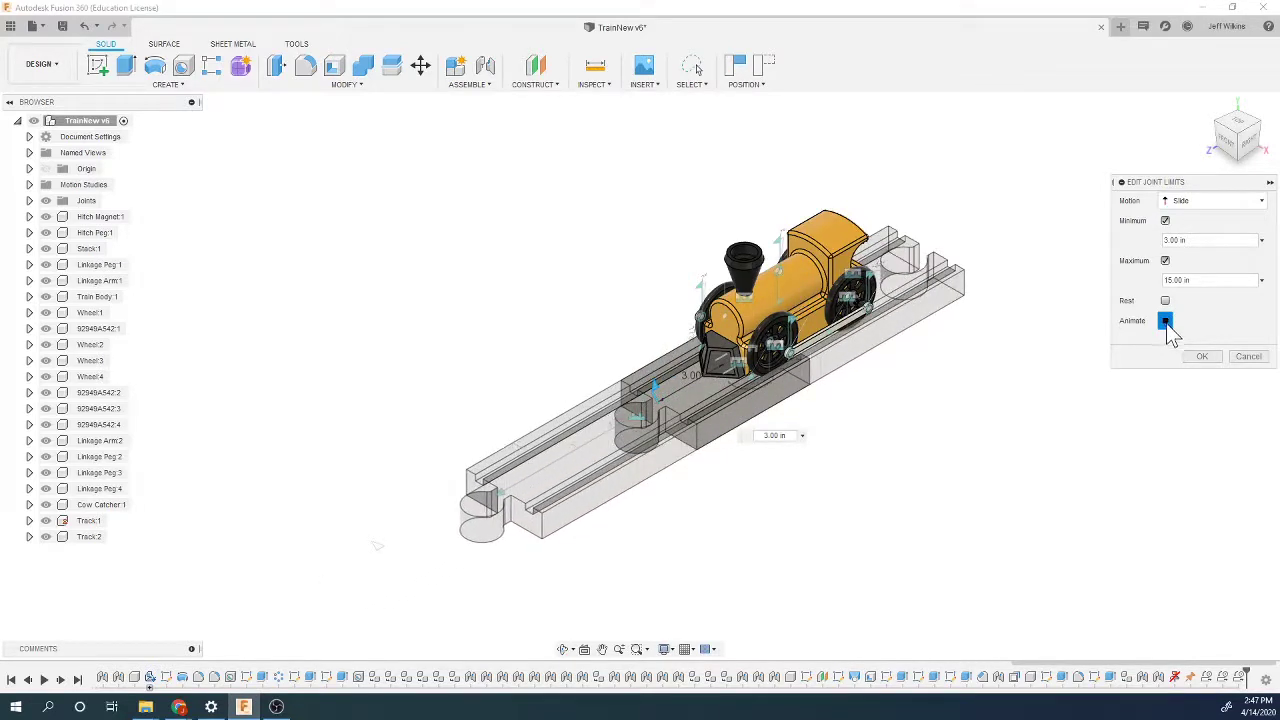
left_click(1242, 363)
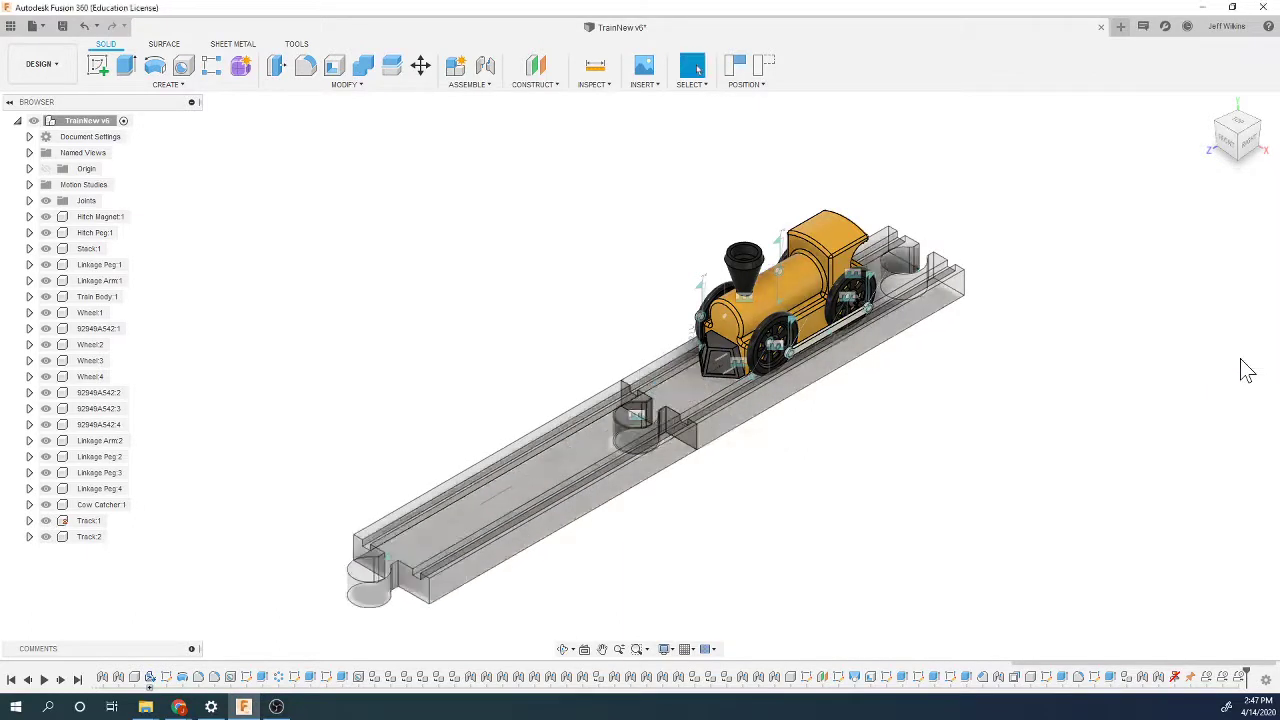
left_click(1142, 679)
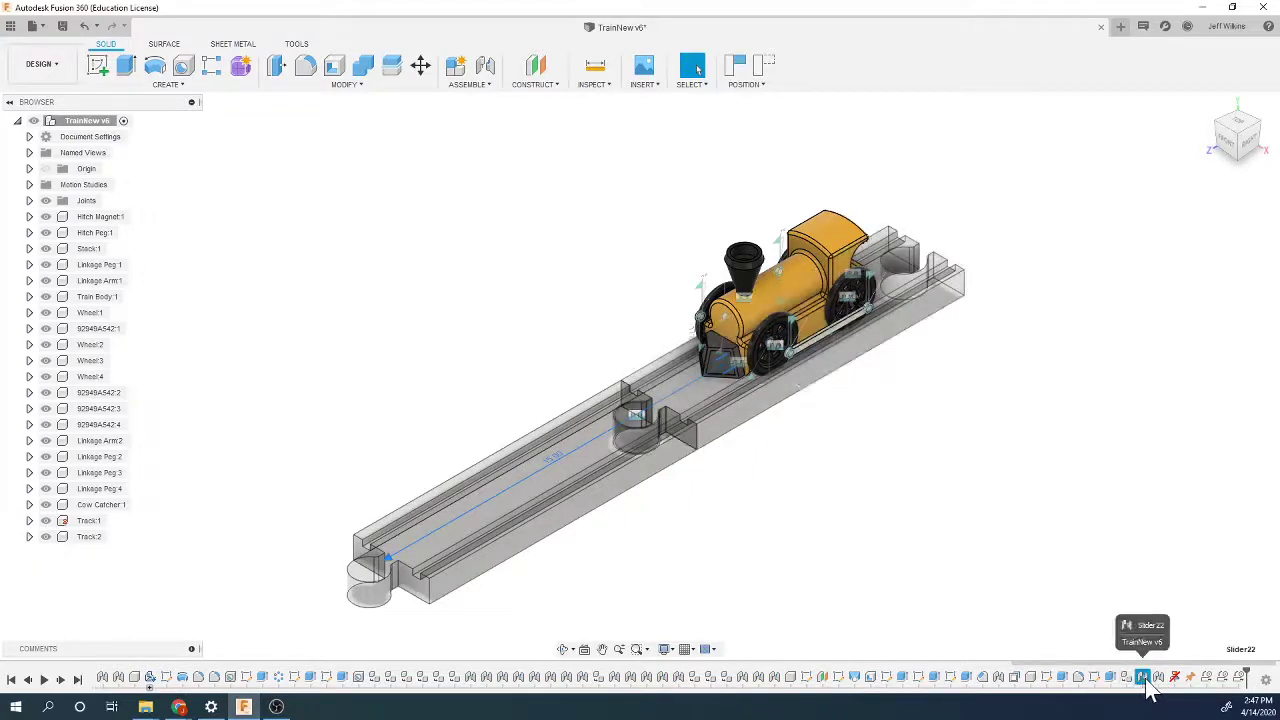
key("Escape")
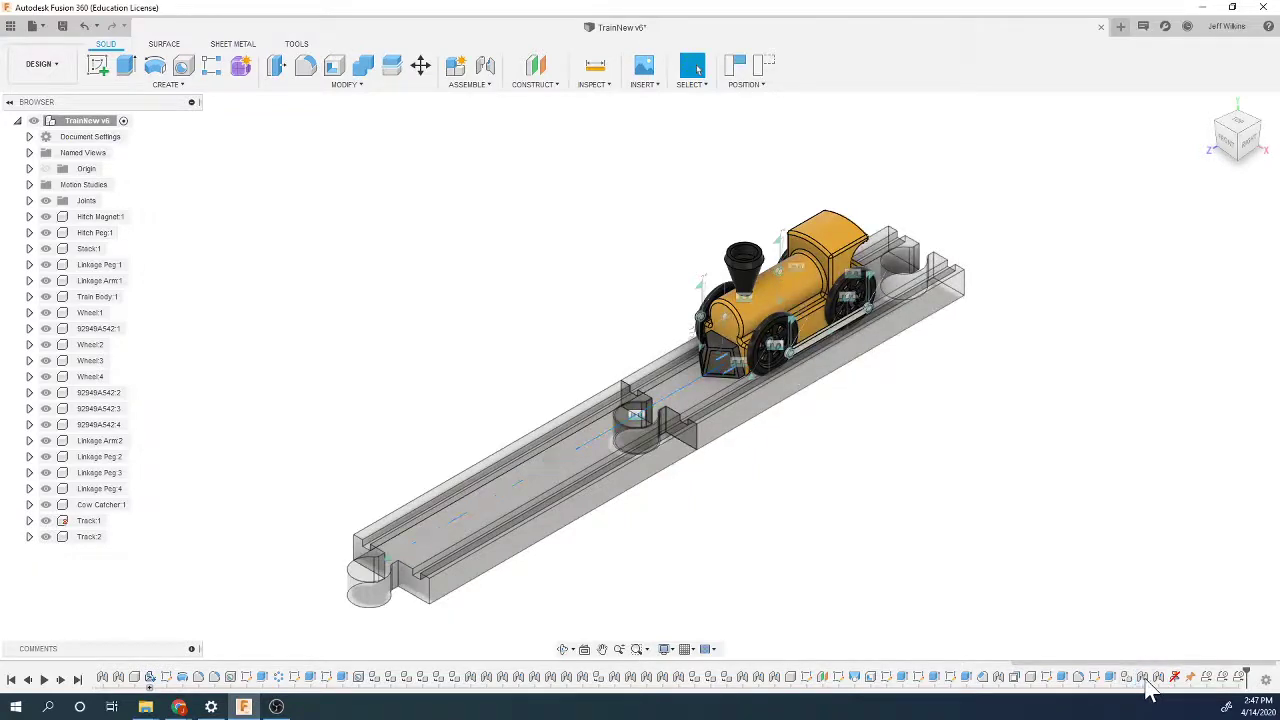
double_click(1143, 680)
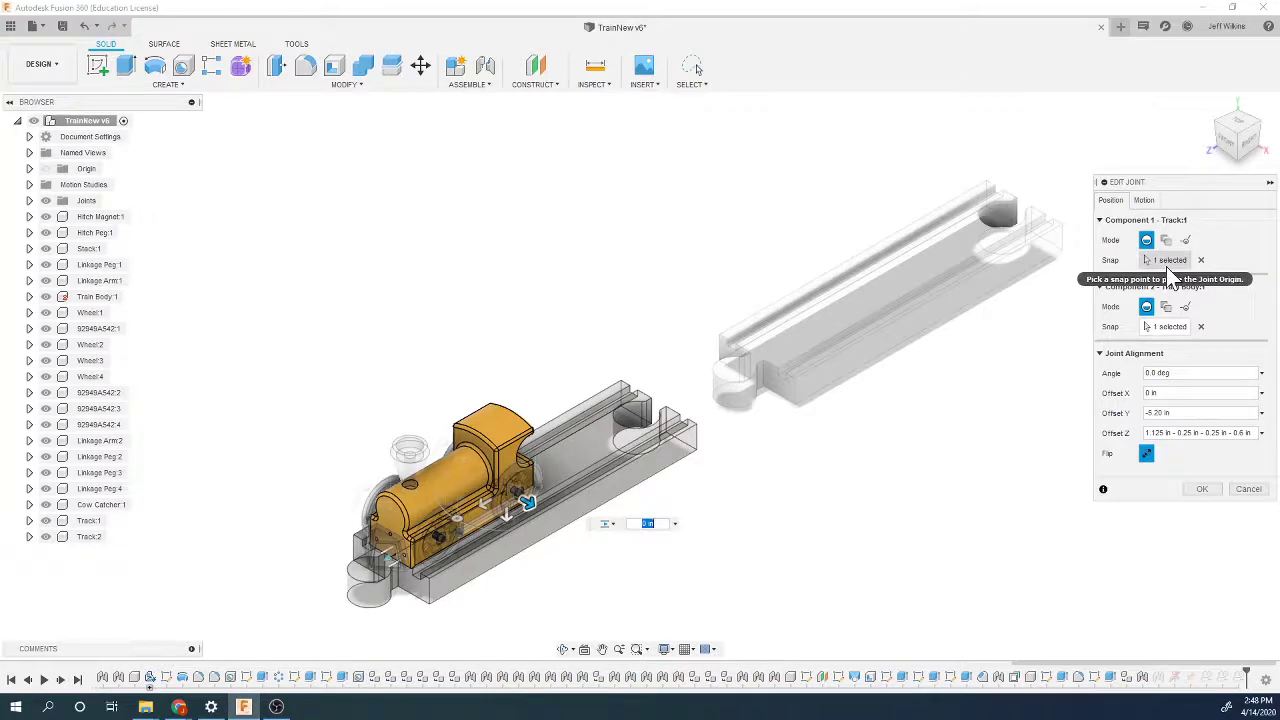
left_click(1247, 489)
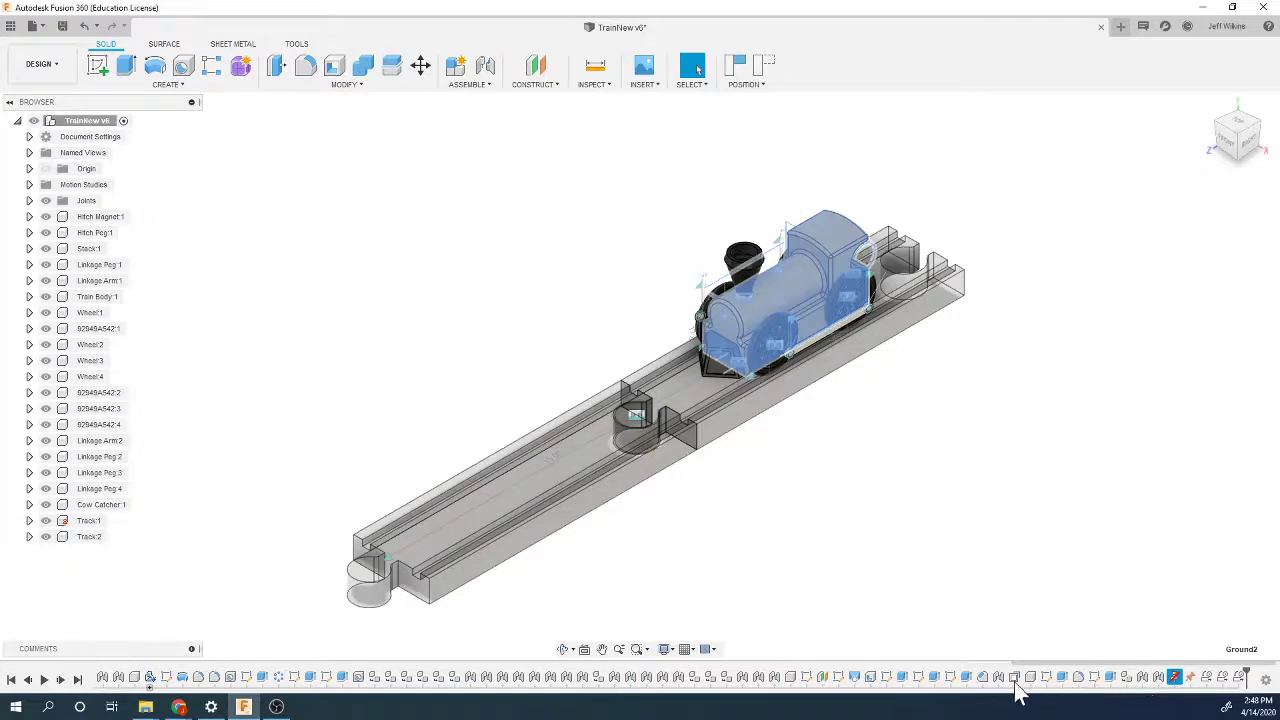
double_click(1143, 677)
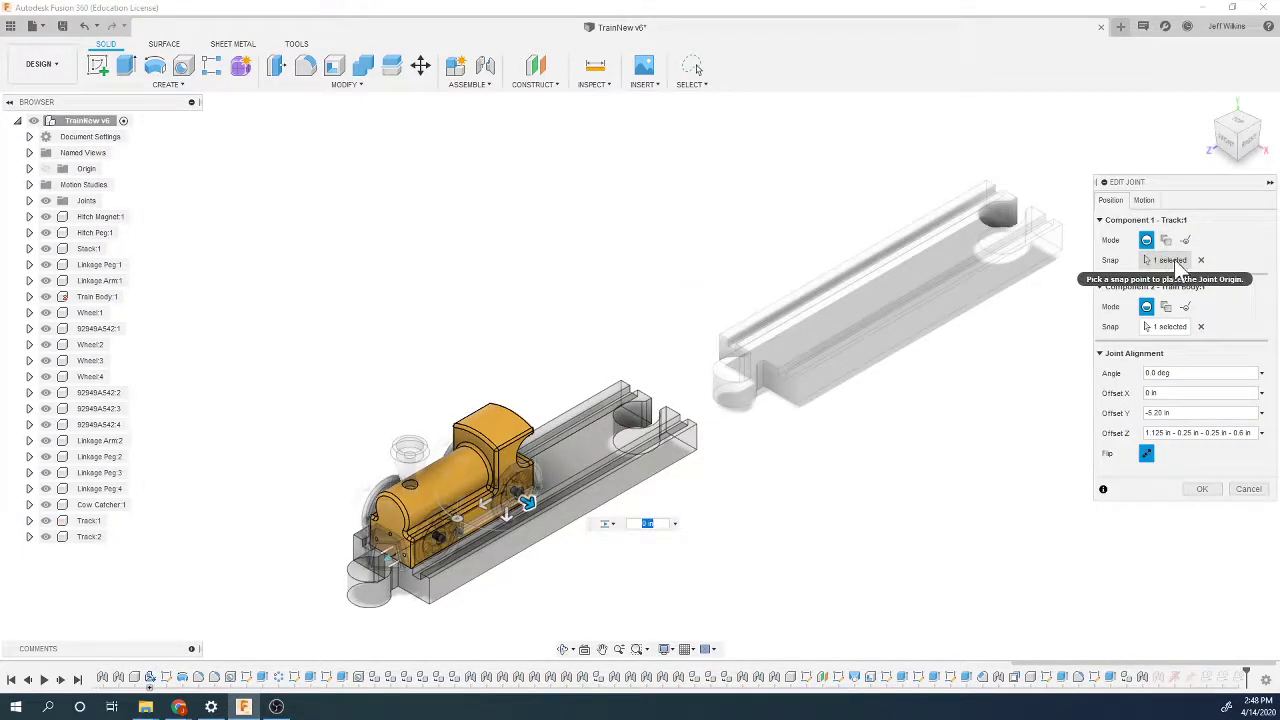
left_click(1201, 326)
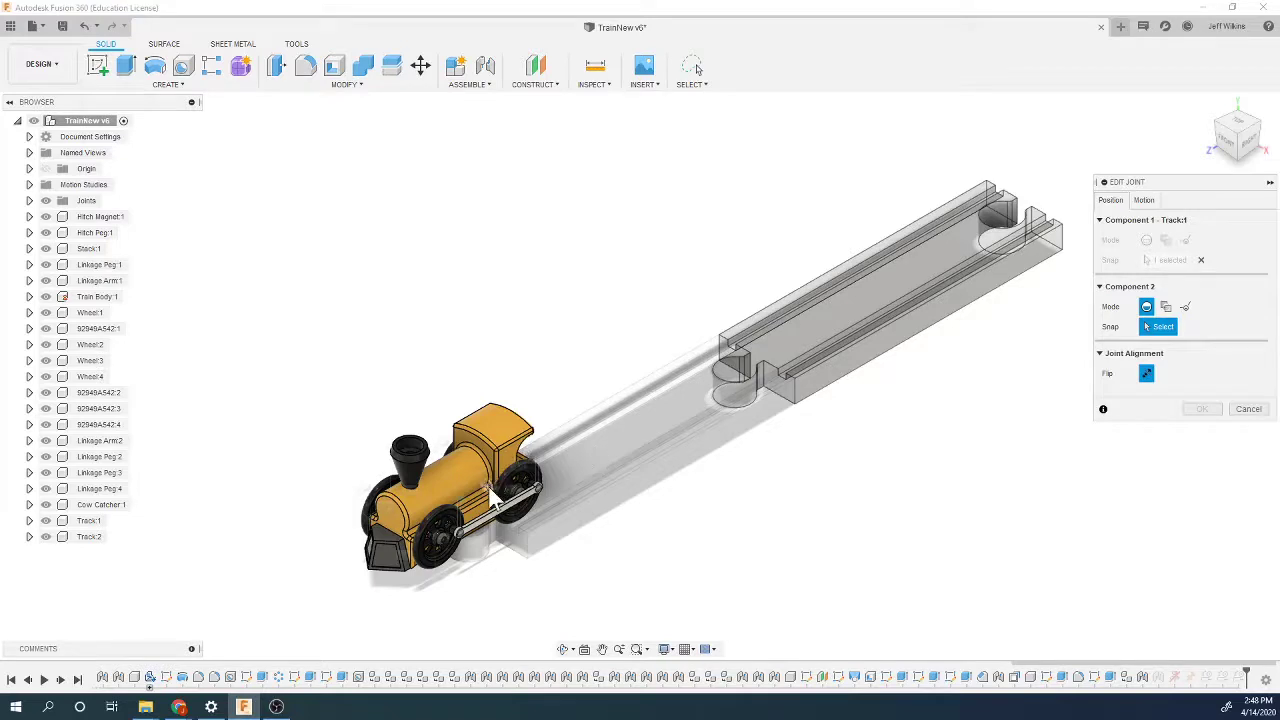
left_click(822, 335)
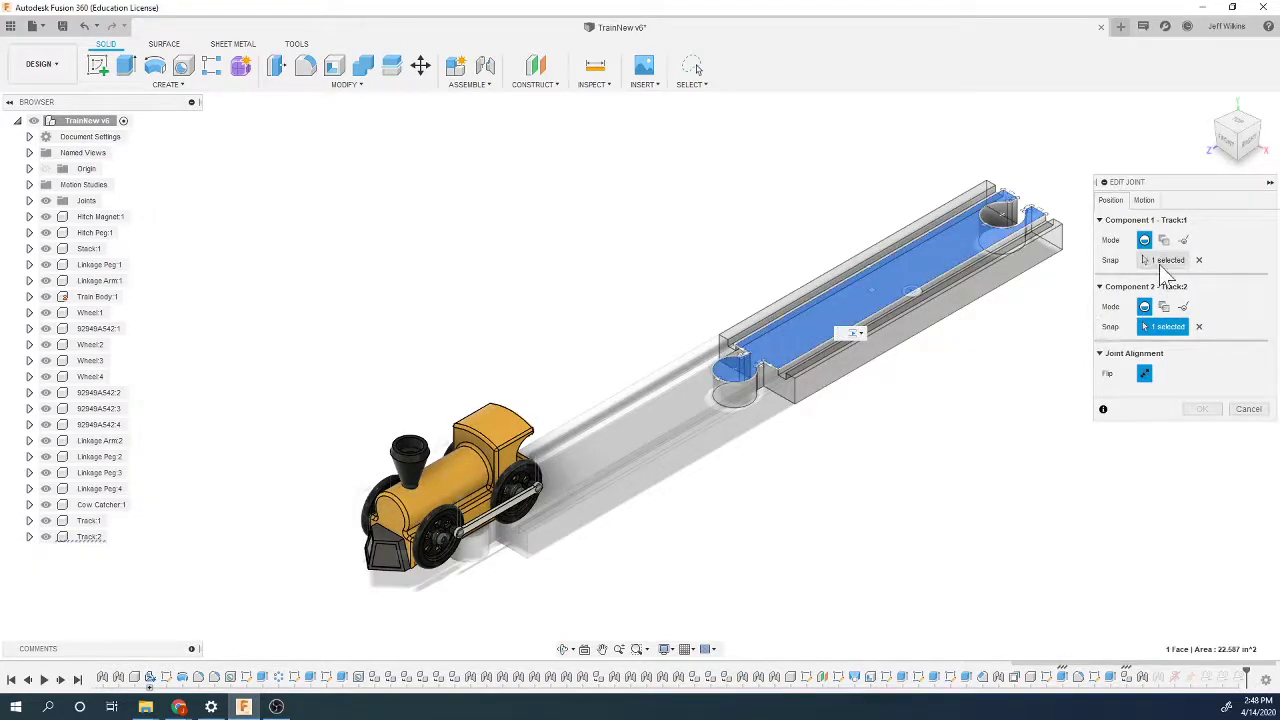
left_click(1199, 260)
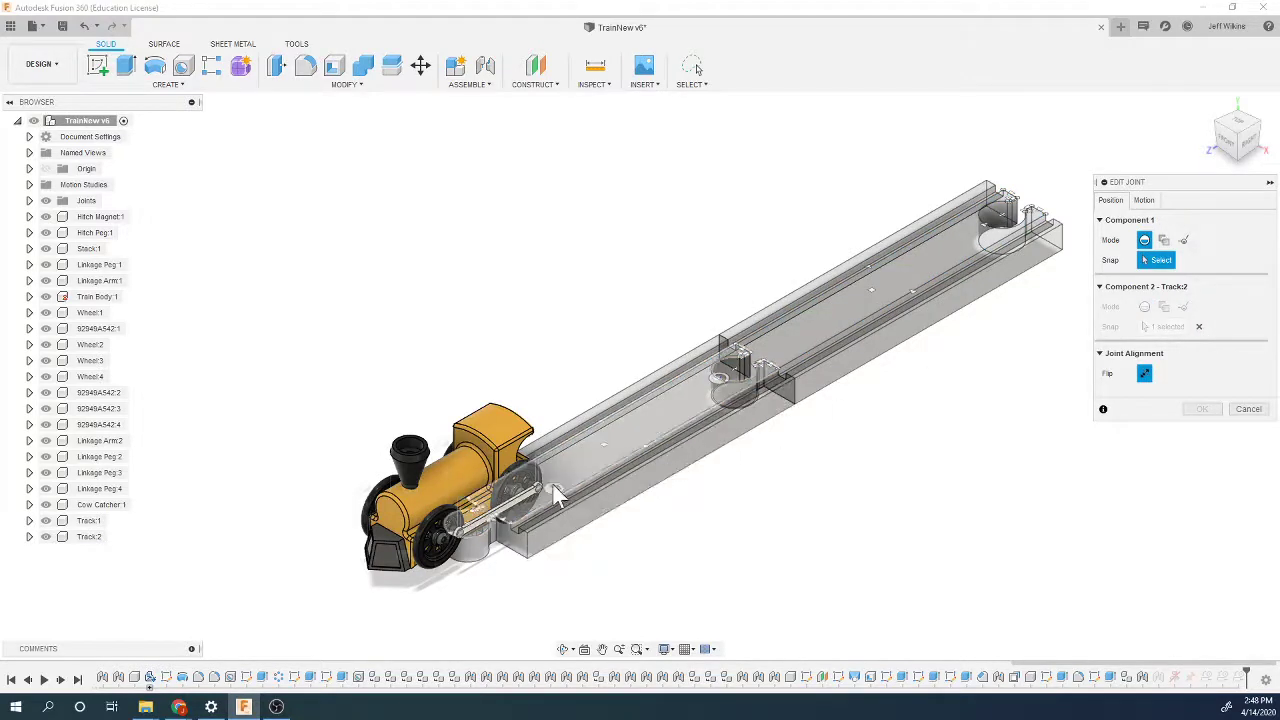
left_click(601, 446)
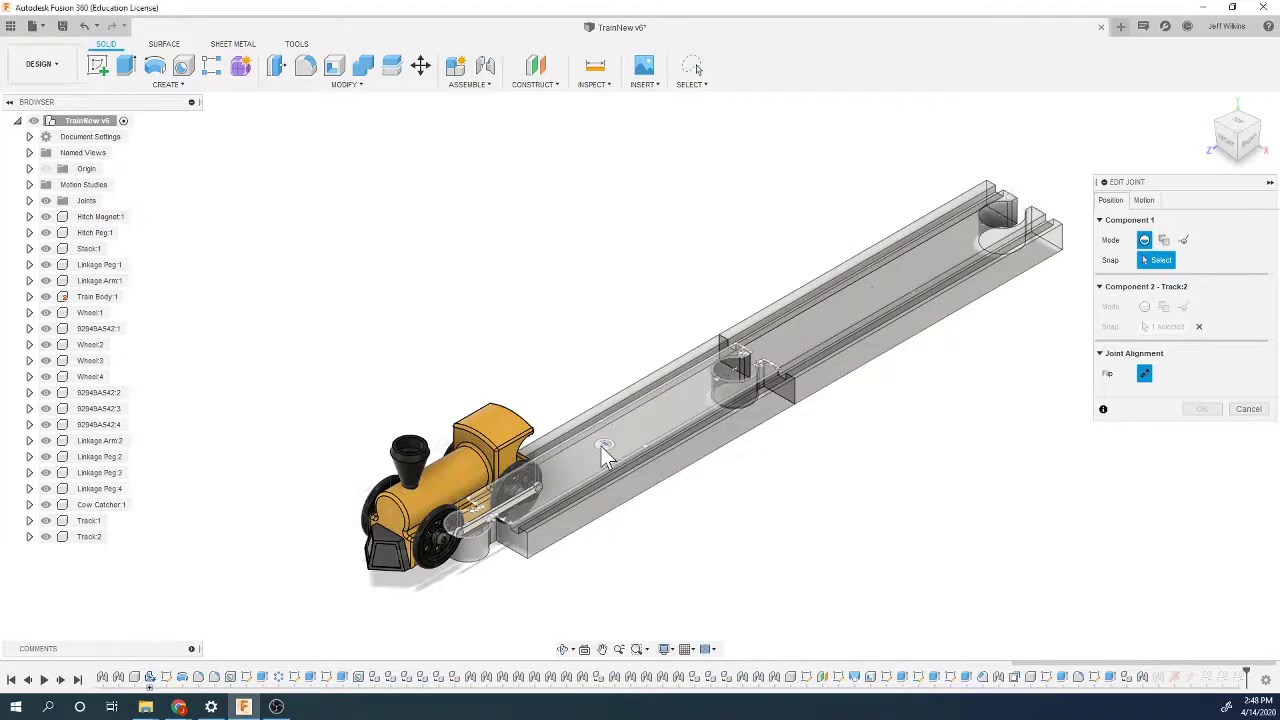
left_click(1162, 262)
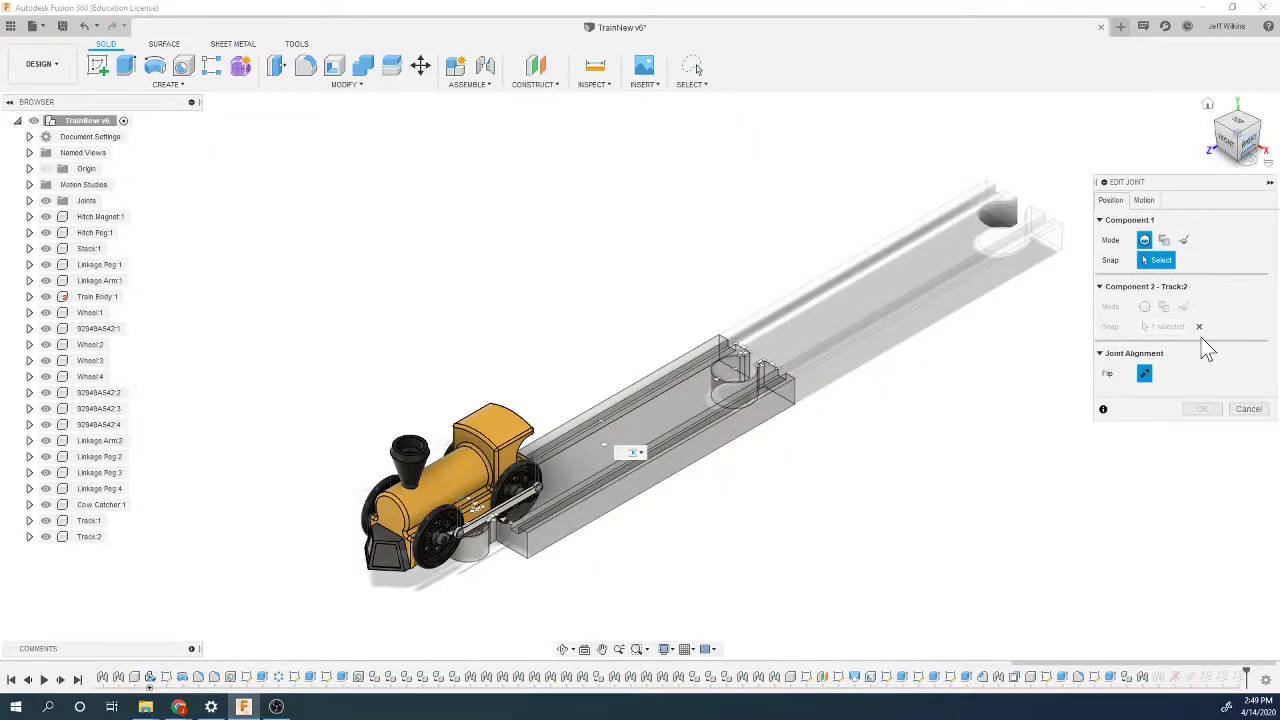
left_click(1249, 411)
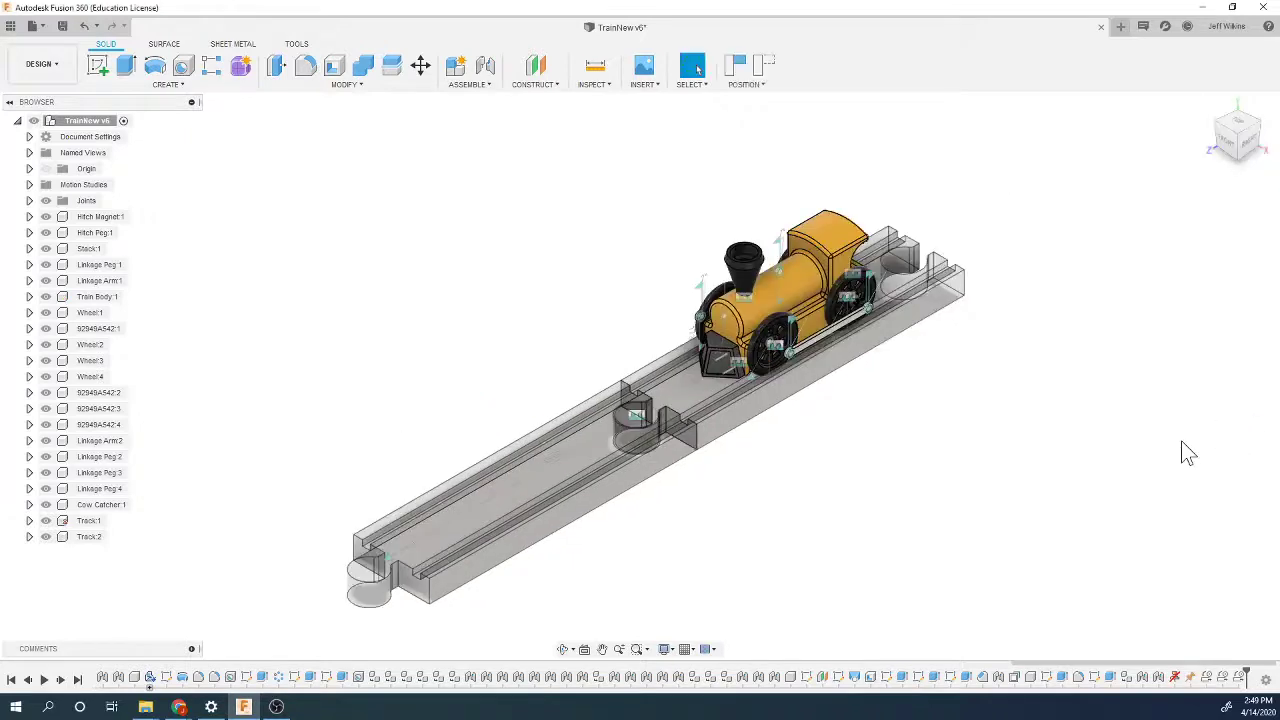
Step: Delete the Slider22 joint from the timeline, confirm the warning, and drag the locomotive down the track
right_click(1141, 678)
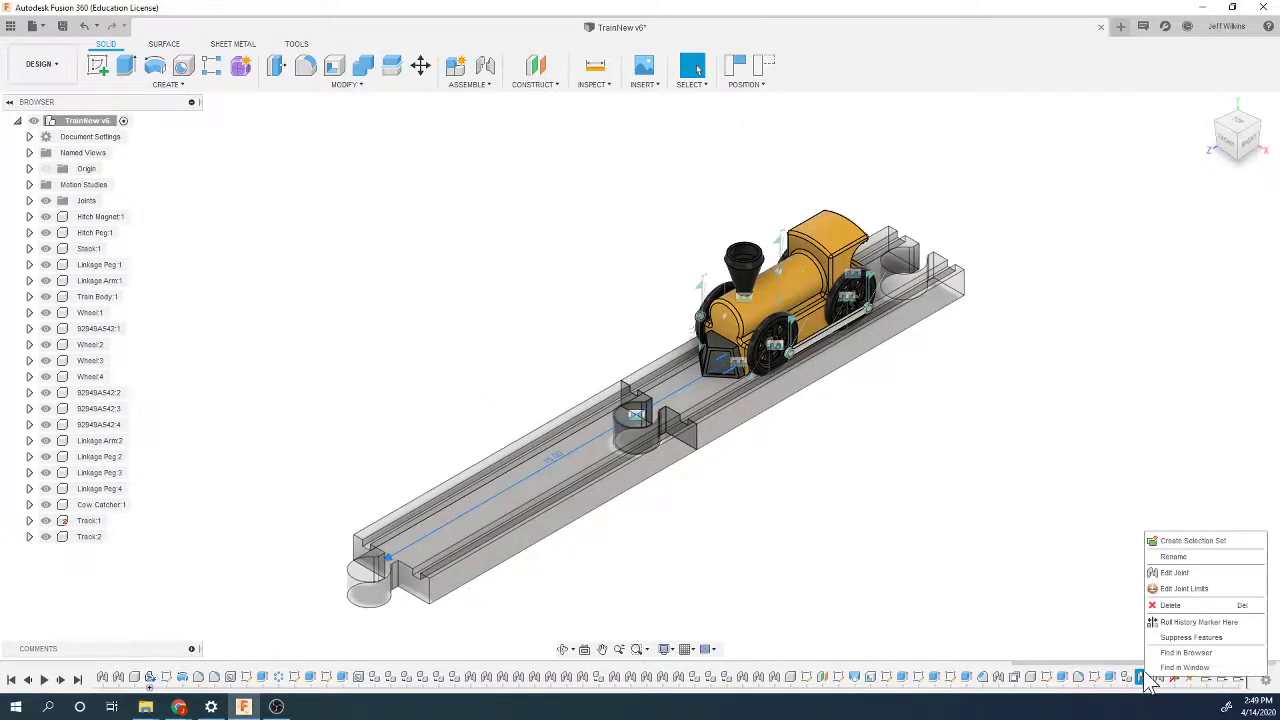
left_click(1184, 608)
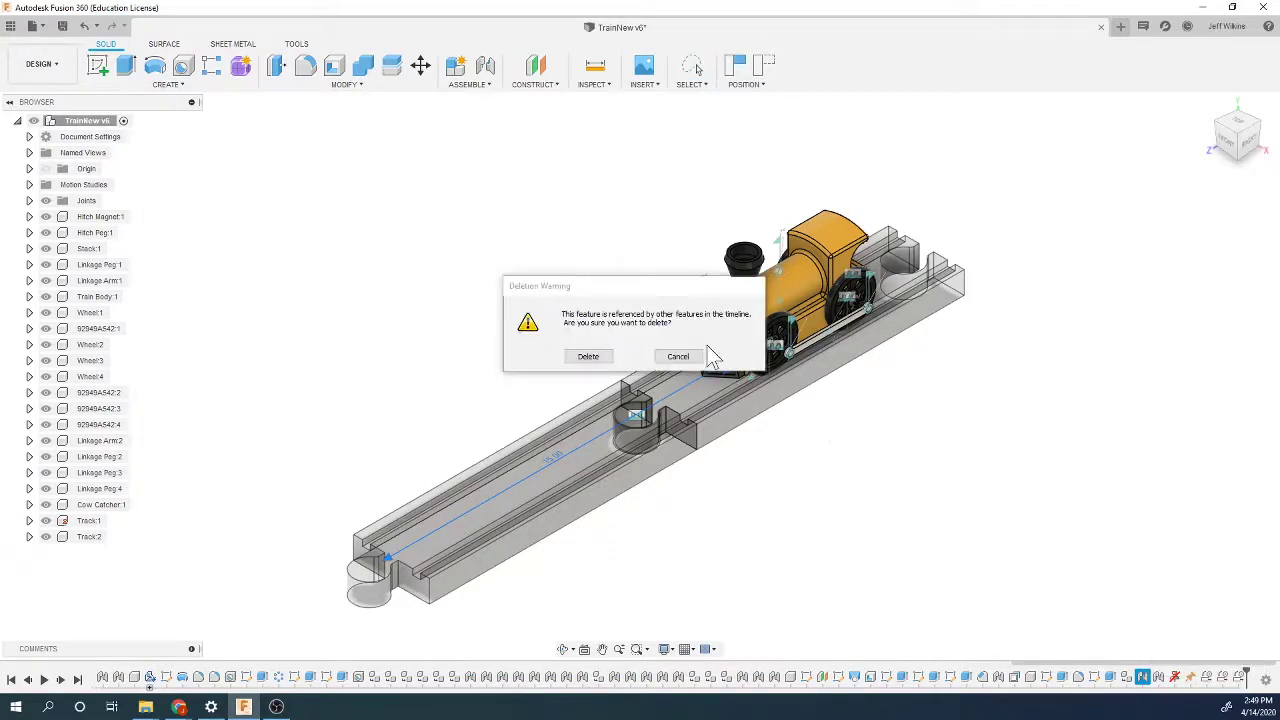
left_click(709, 320)
key("Return")
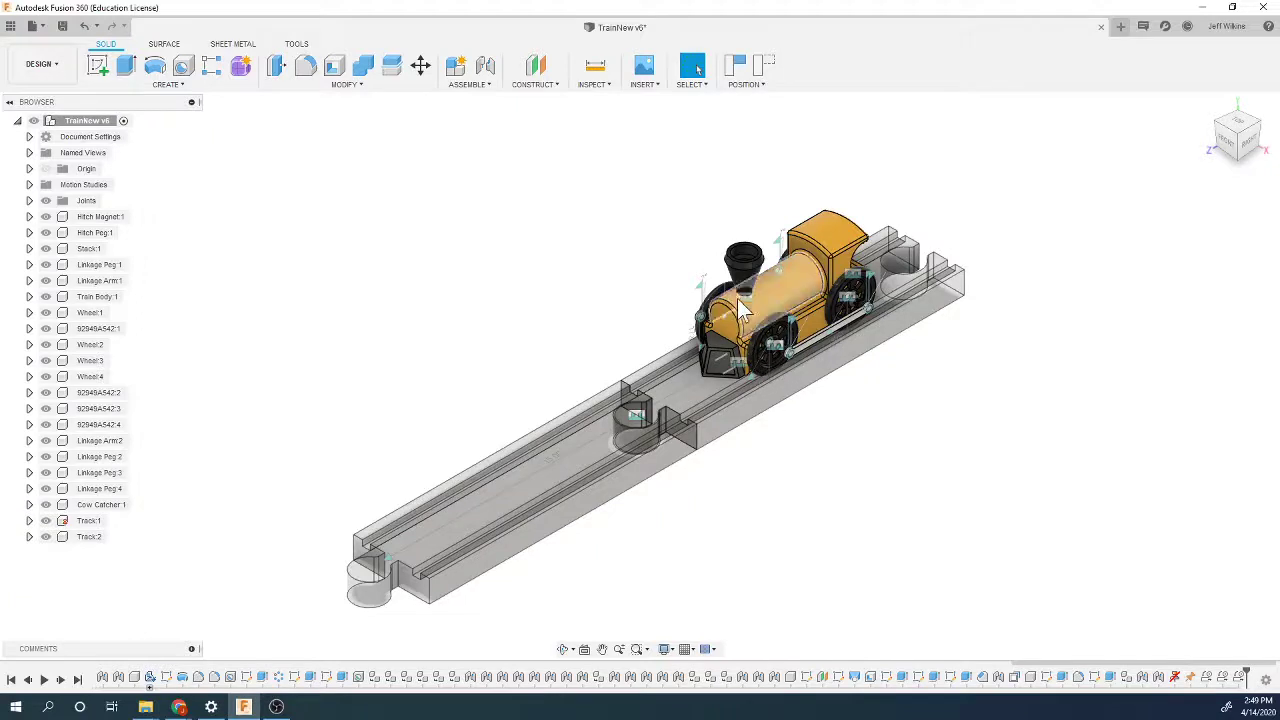
left_click_drag(768, 300, 769, 334)
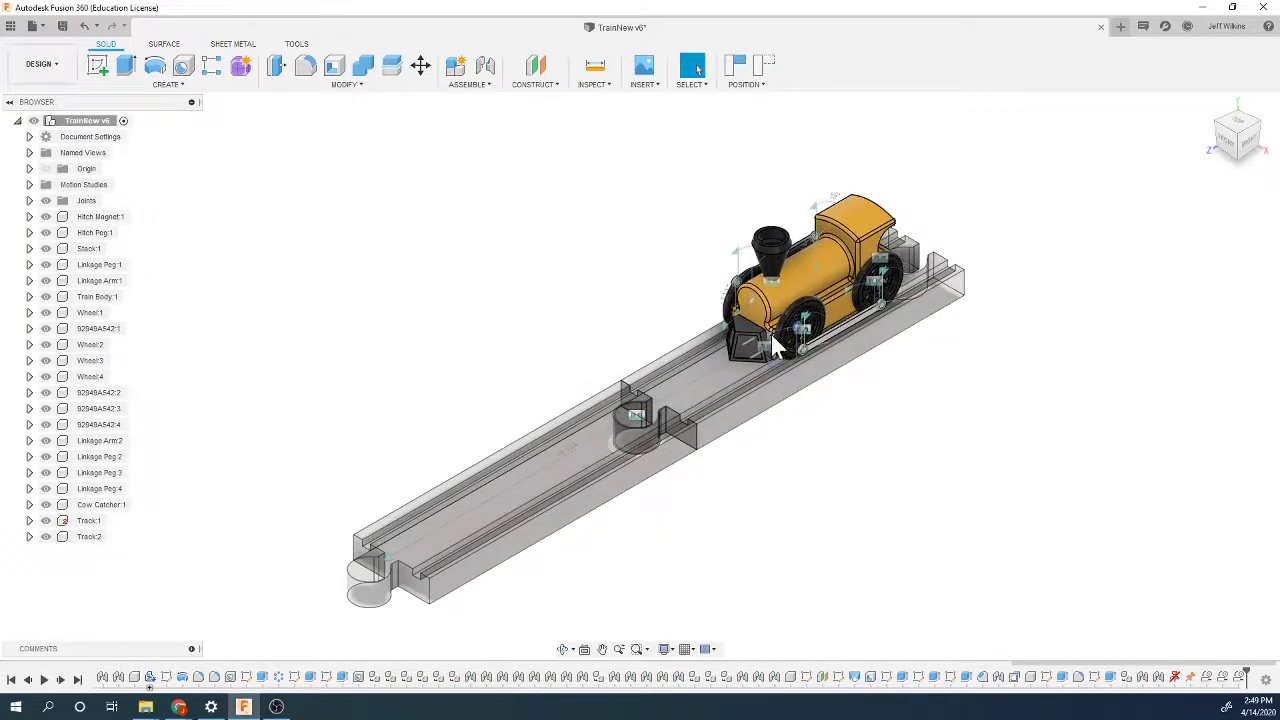
Step: Try Drive Joints on the locomotive and cancel, then preview the wheel joint with Animate Joint
right_click(771, 334)
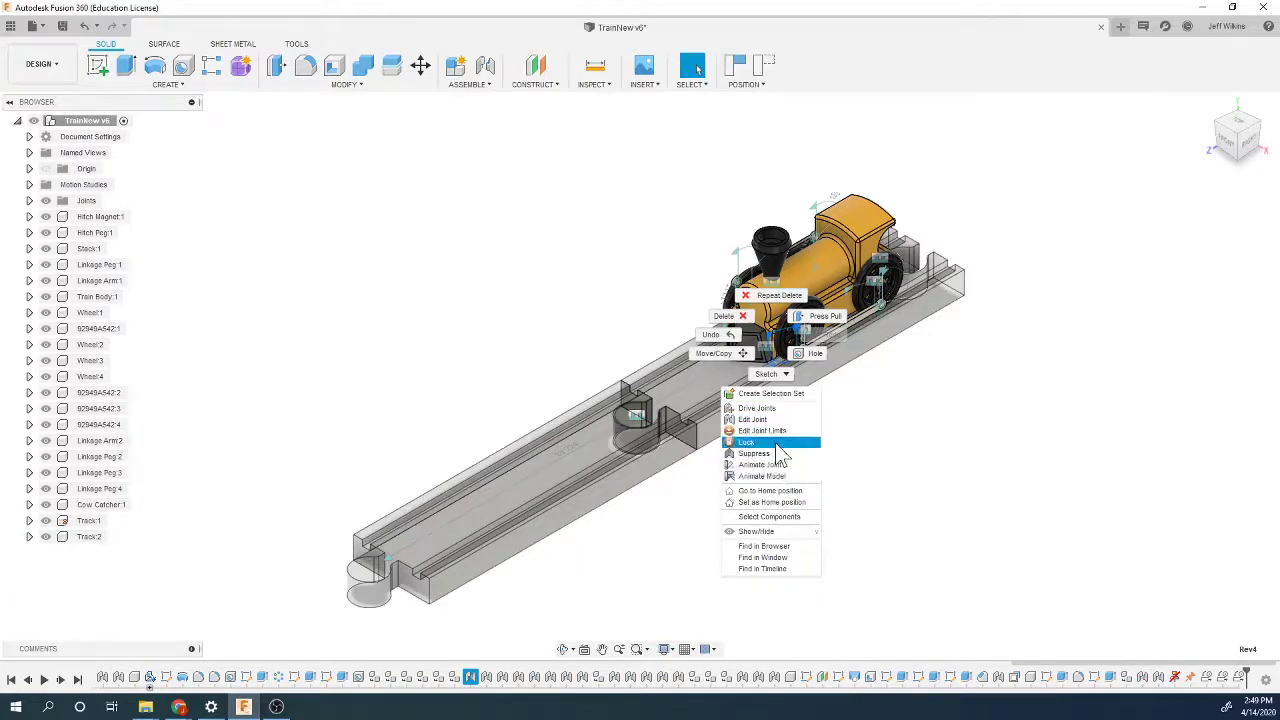
left_click(757, 408)
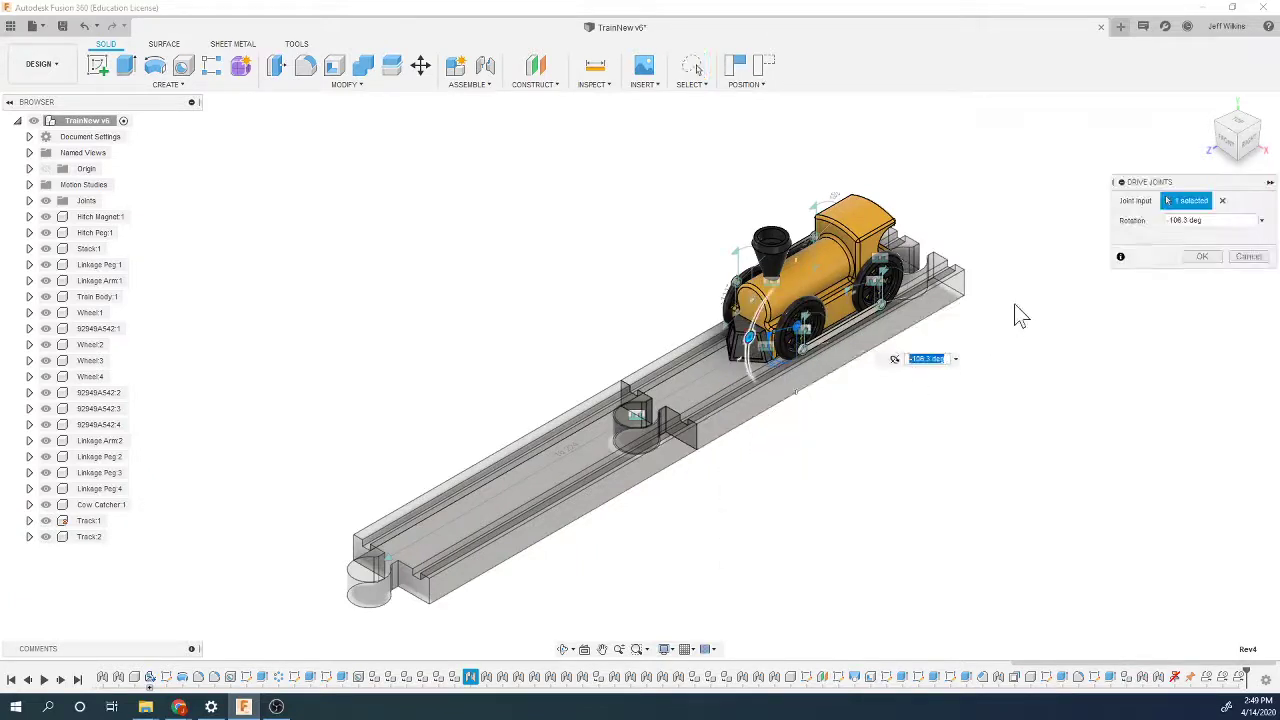
left_click(1236, 258)
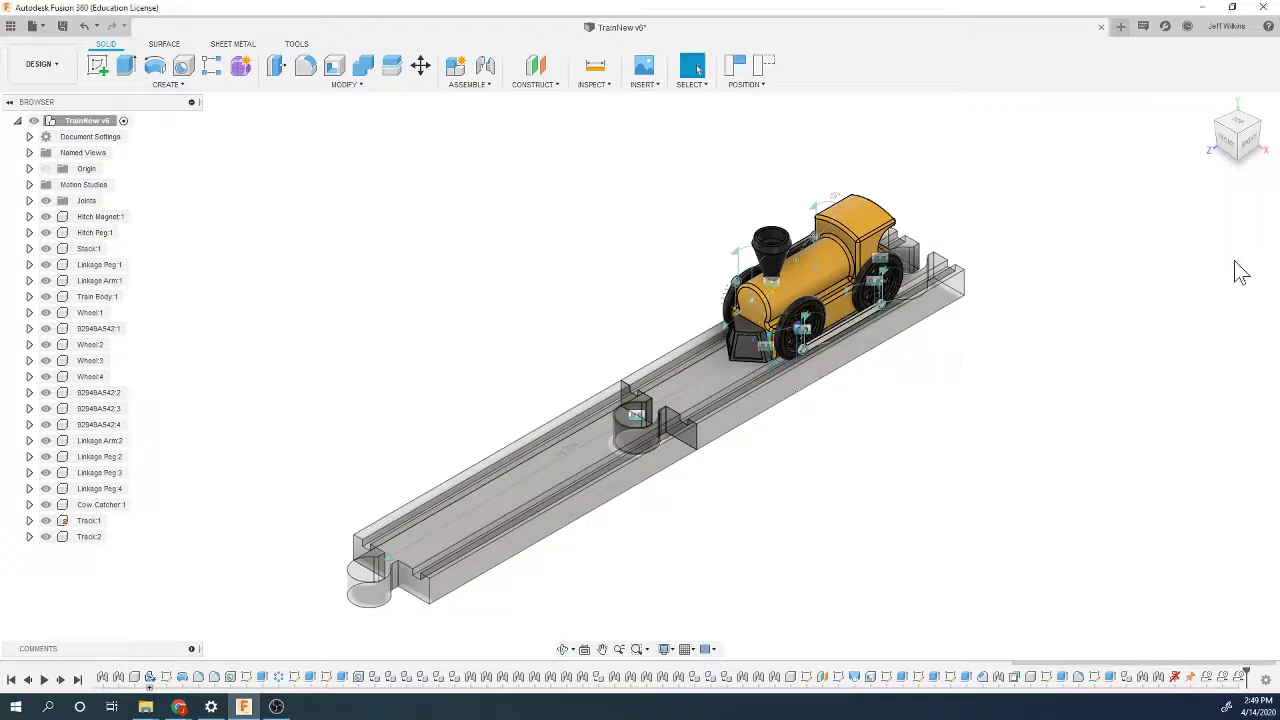
right_click(772, 332)
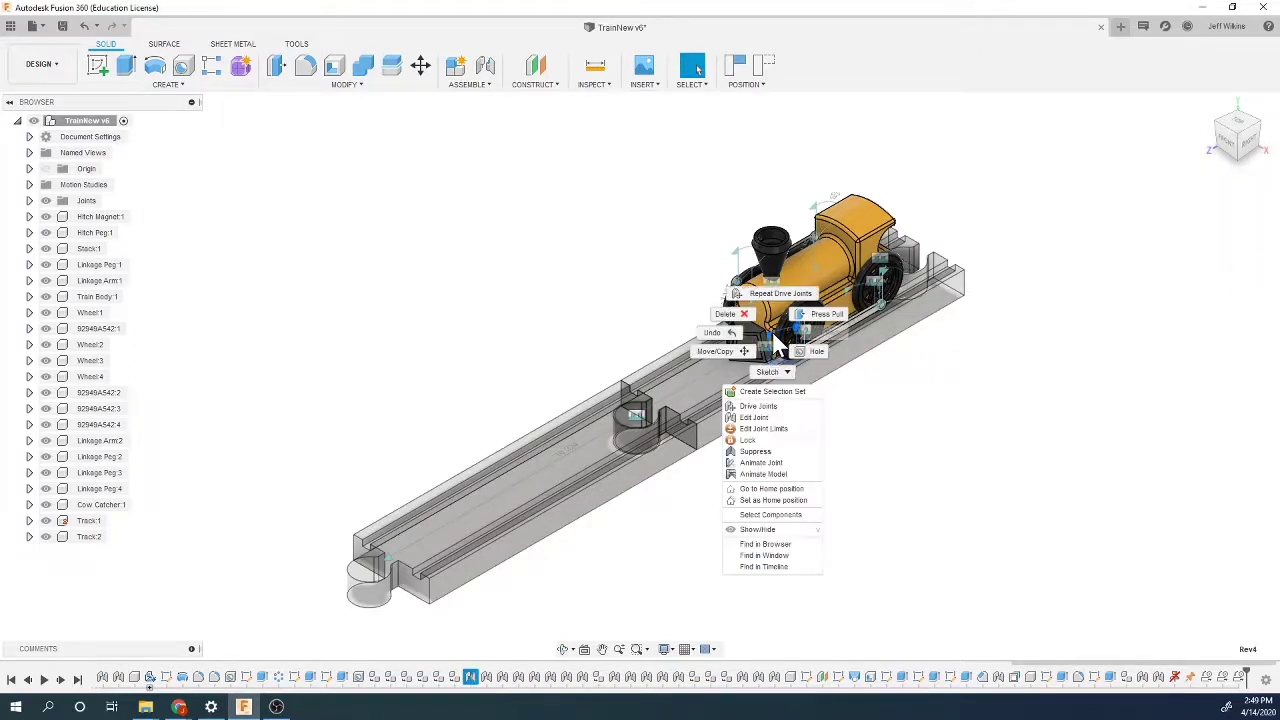
left_click(767, 464)
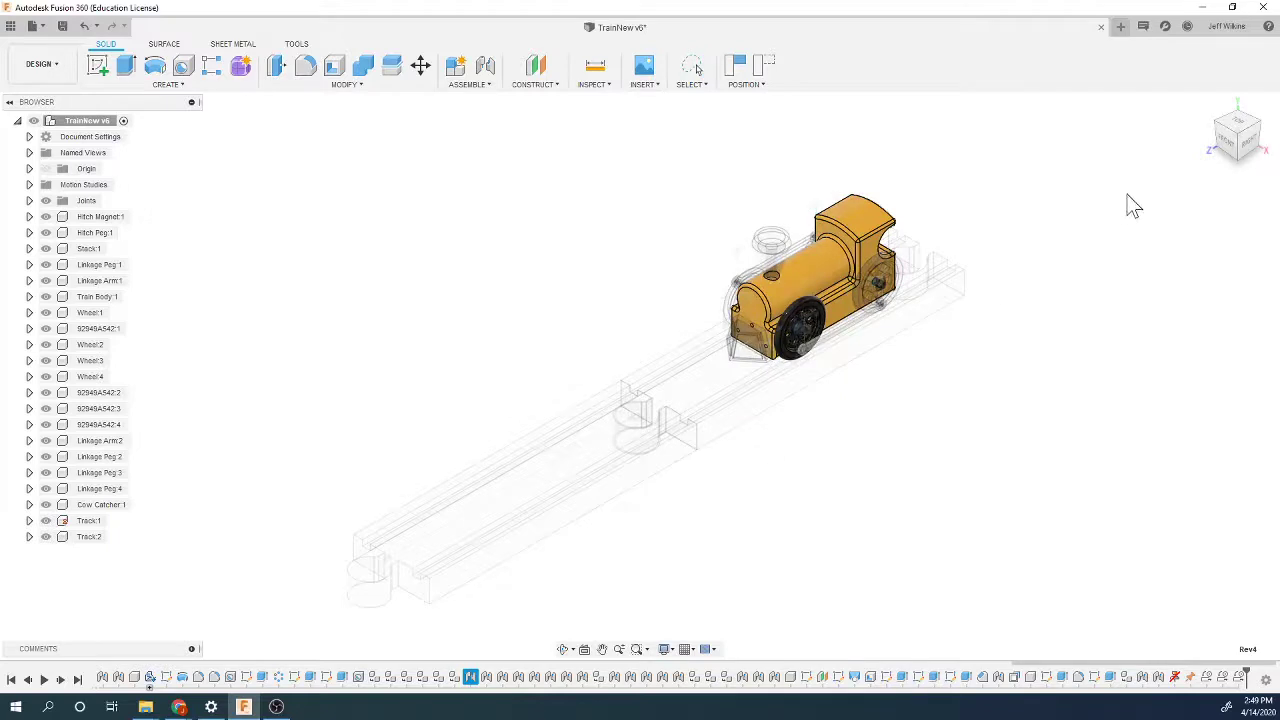
key("Escape")
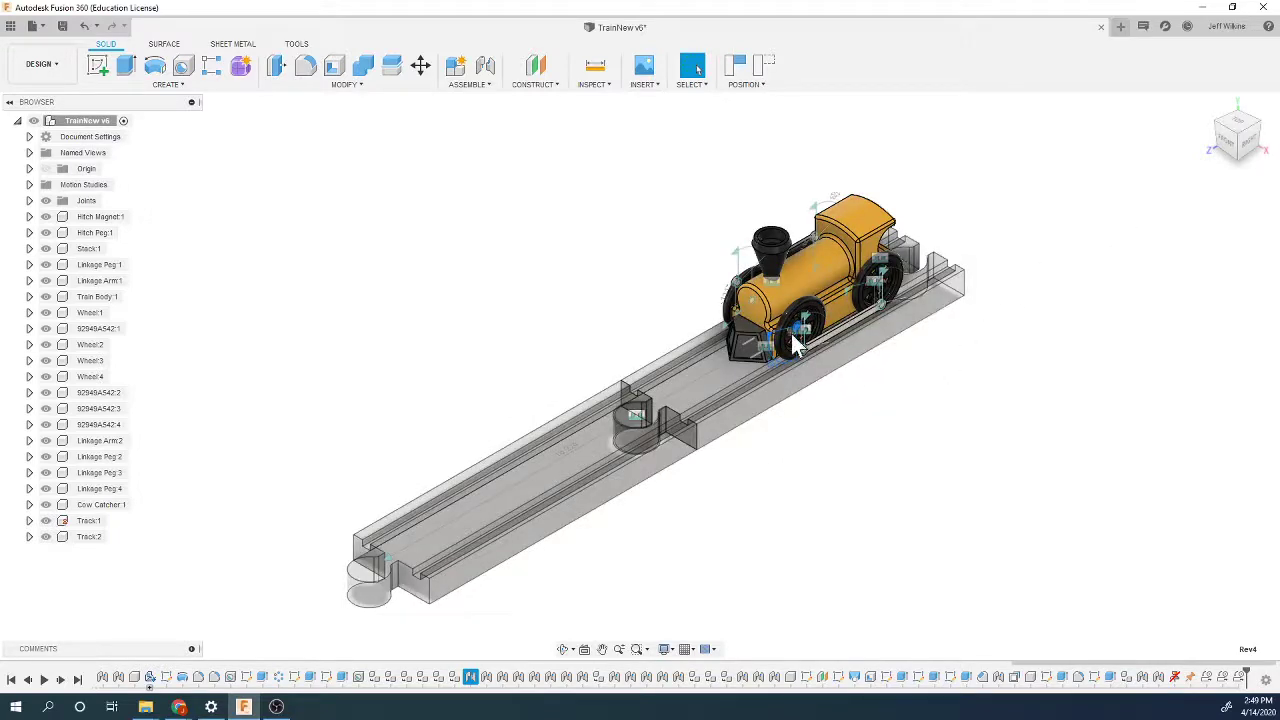
Step: Run Animate Model to preview the whole train moving, then hide the Joints folder
right_click(780, 330)
key("Escape")
right_click(772, 342)
left_click(756, 472)
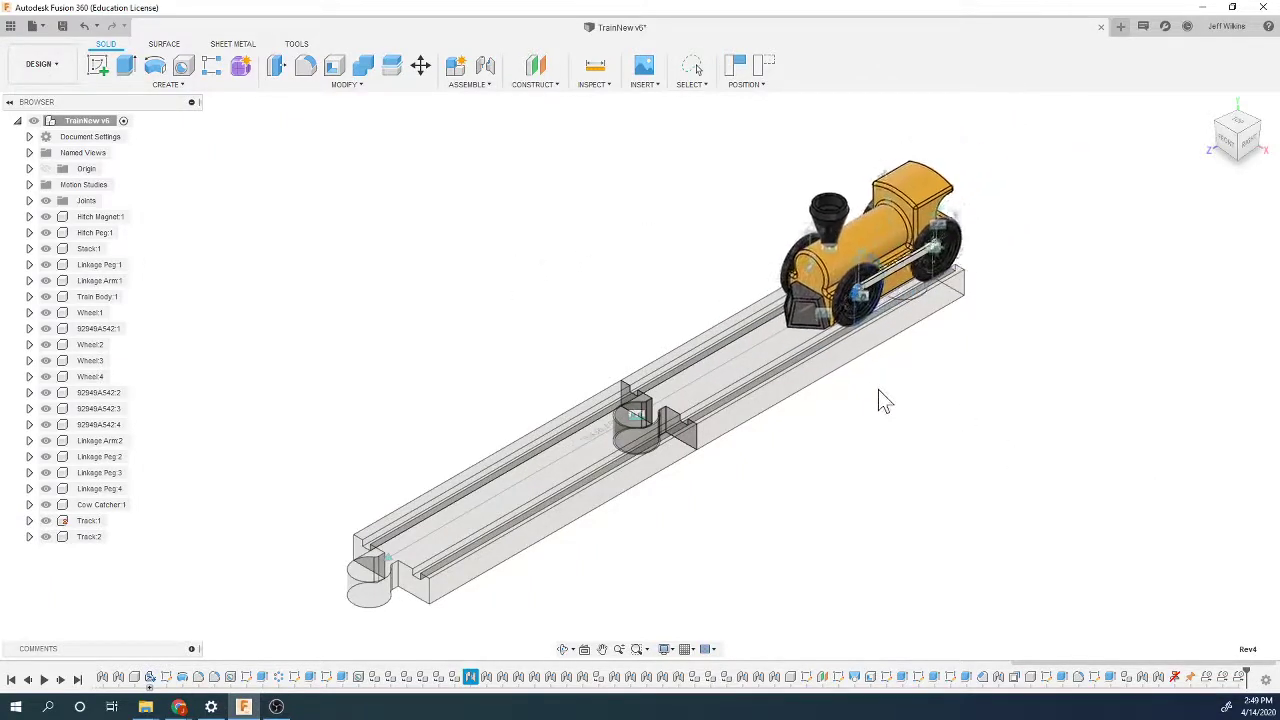
key("Escape")
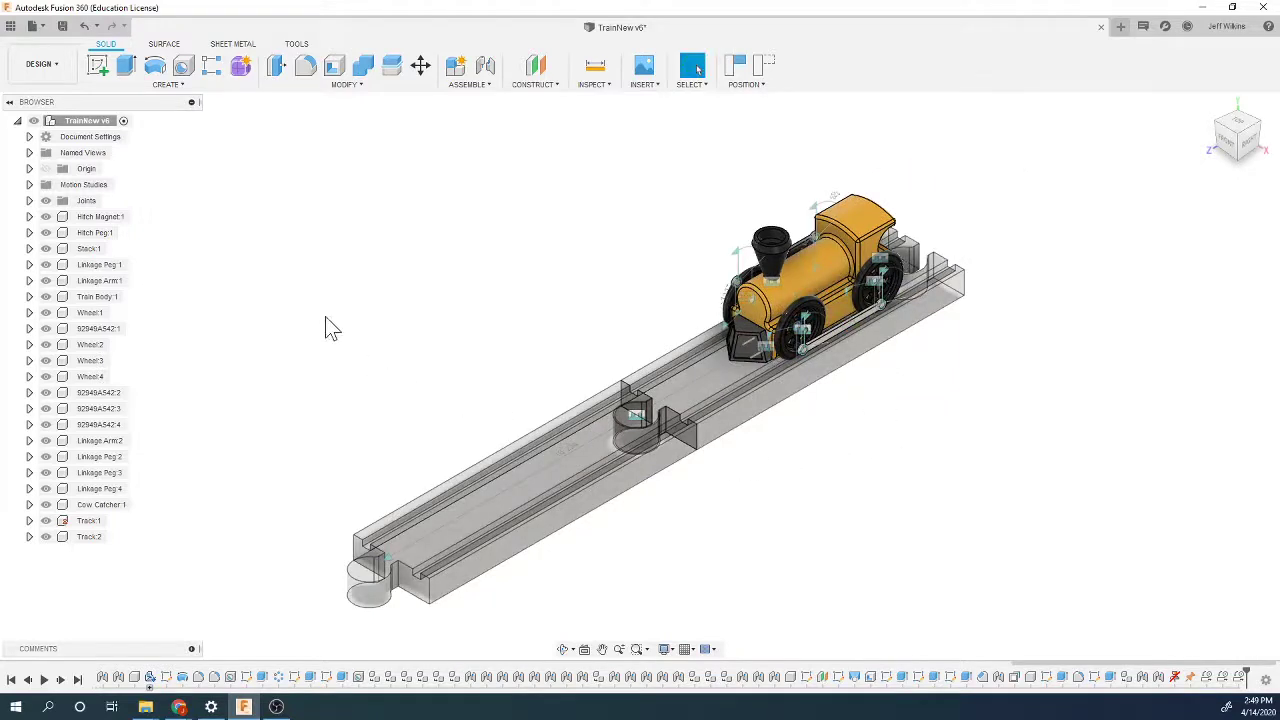
left_click(43, 201)
key("Escape")
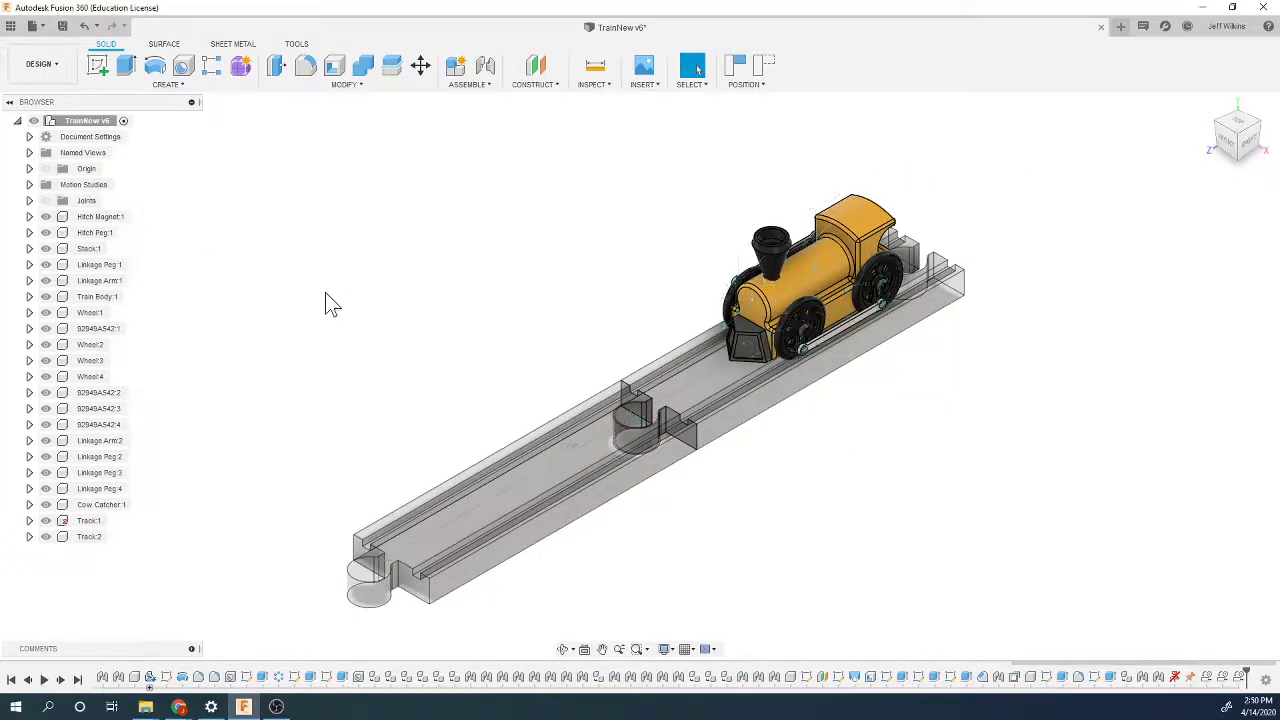
Step: Set Track:1 opacity to 100% and save the design as TrainNew v7 with the description 'User Saved'
right_click(88, 521)
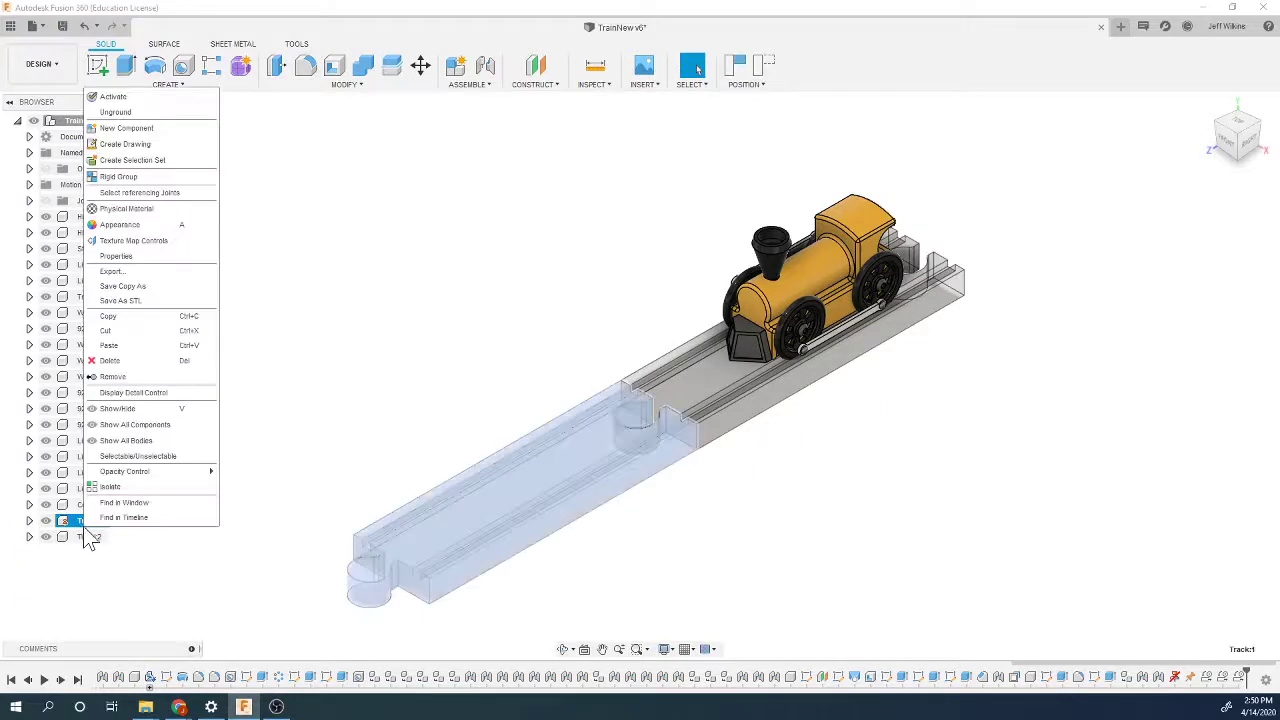
mouse_move(150, 471)
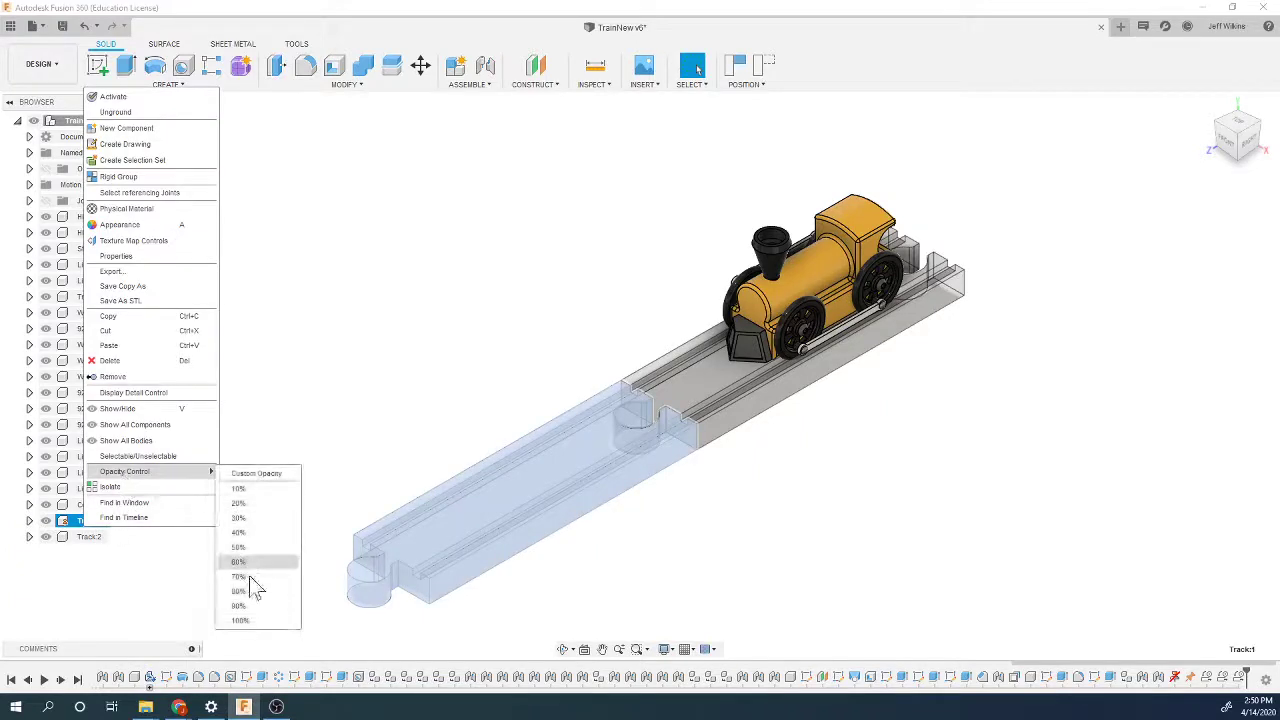
left_click(252, 620)
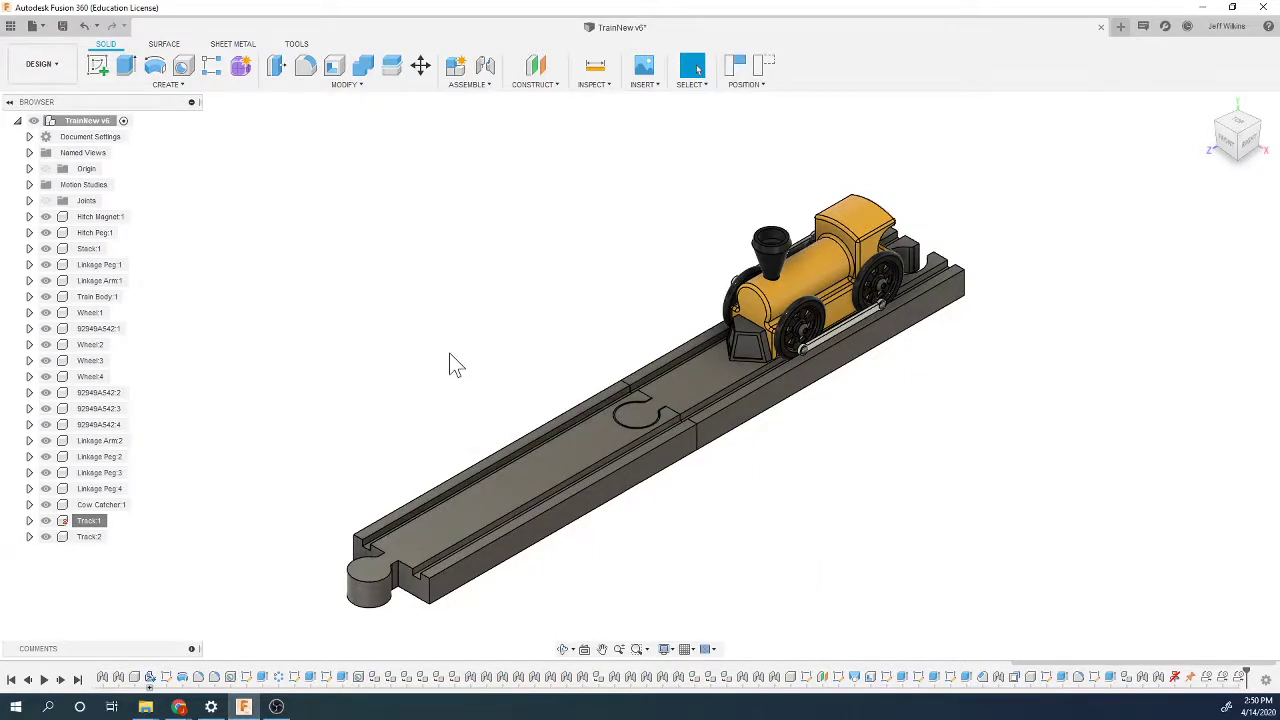
left_click(62, 25)
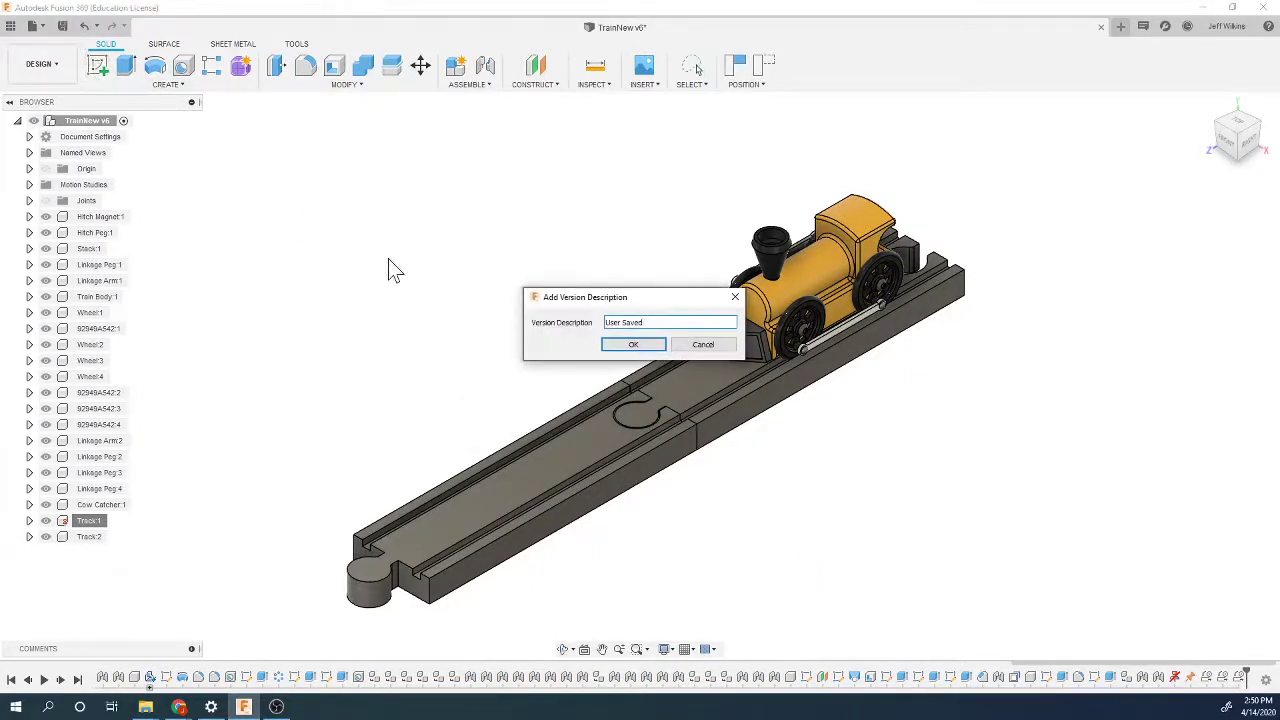
left_click(632, 344)
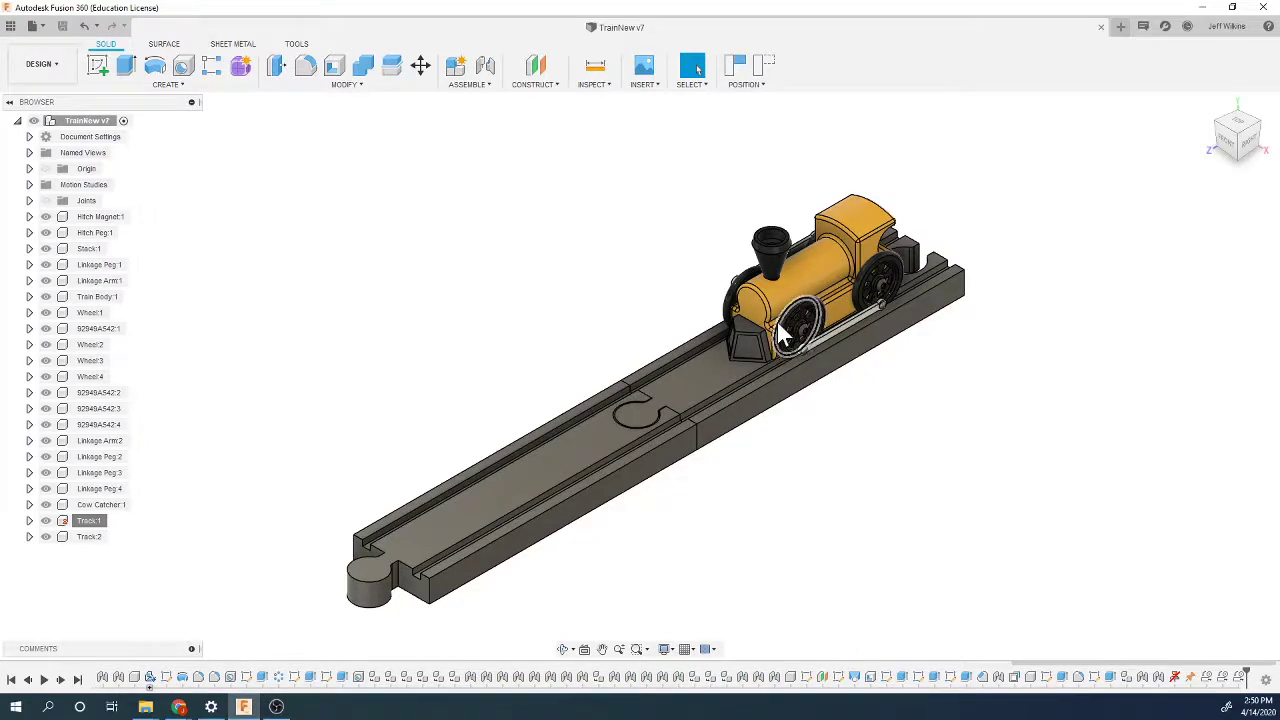
Step: Orbit and zoom to a side-on view of the train, then slide it along the track
scroll(780, 326, "up", 8)
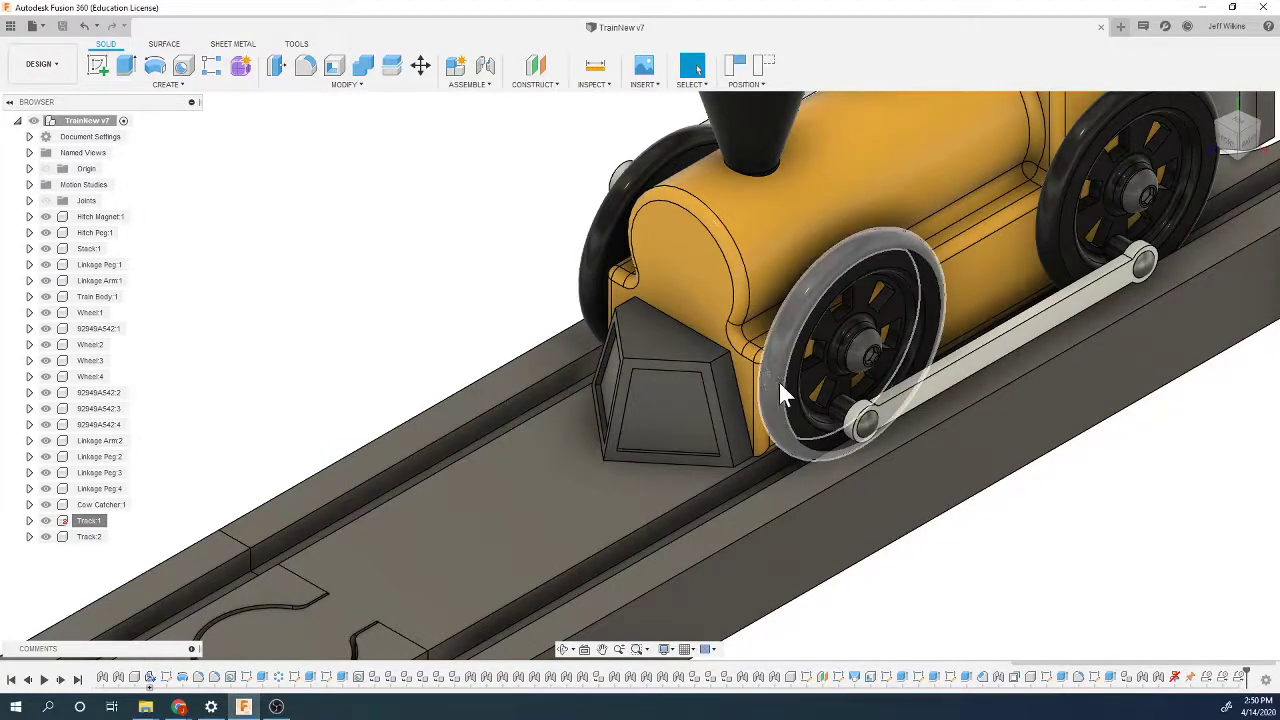
left_click(1230, 143)
scroll(575, 585, "up", 5)
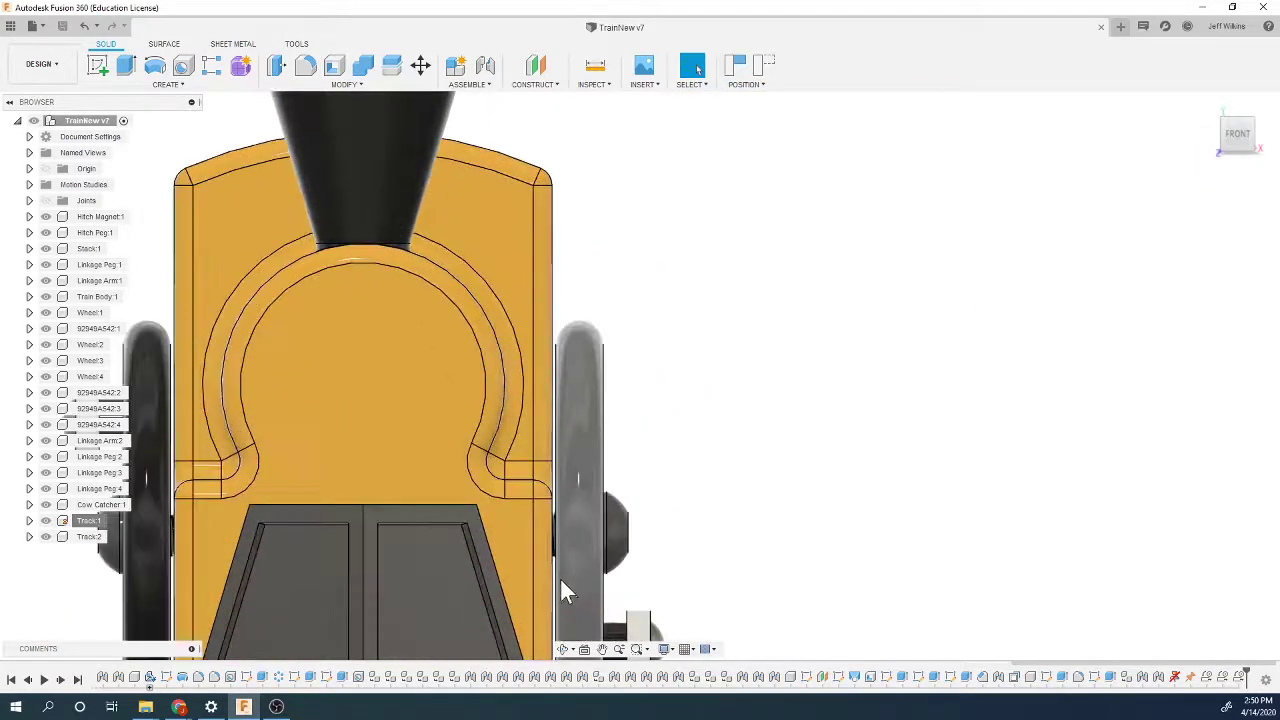
scroll(556, 585, "down", 1)
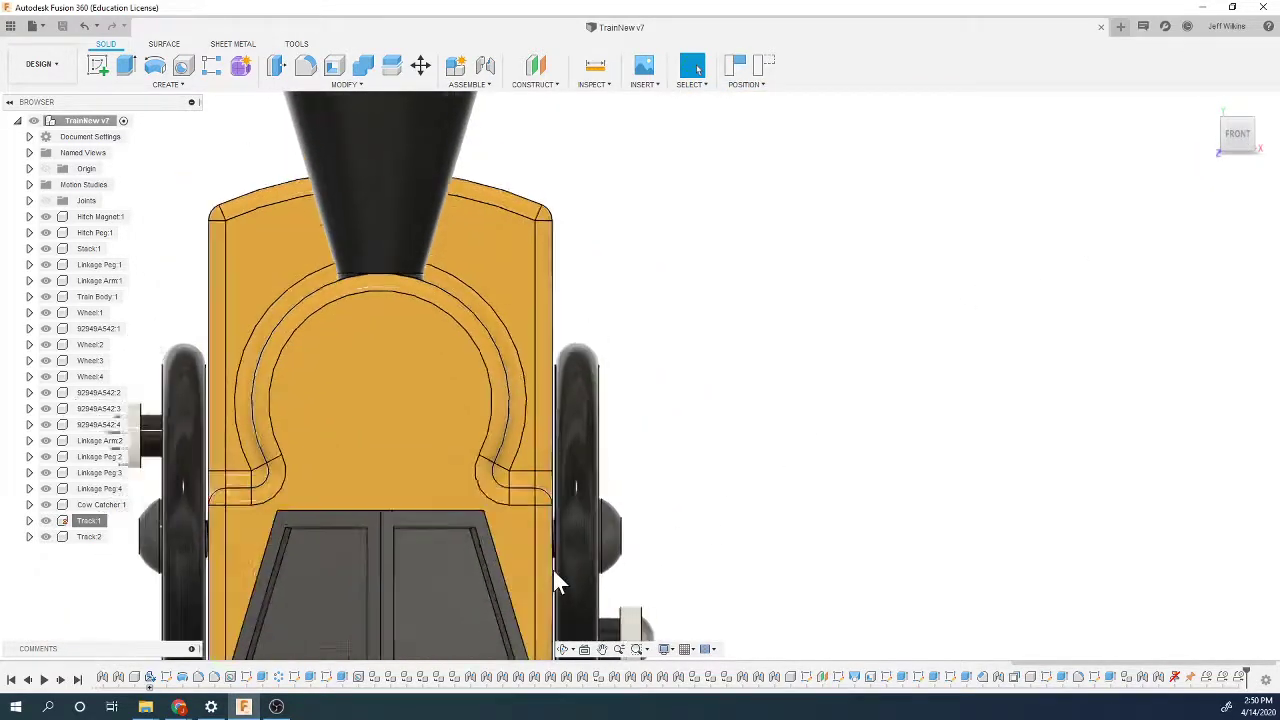
scroll(520, 545, "down", 1)
scroll(528, 500, "down", 2)
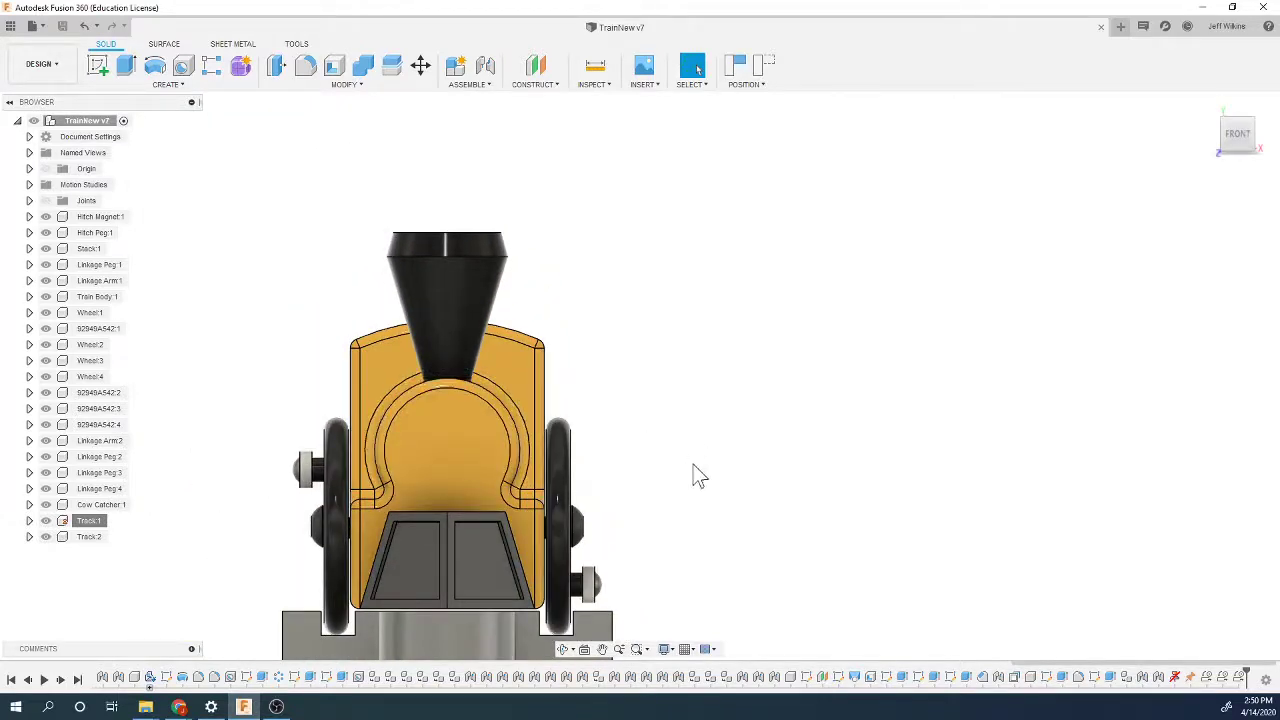
left_click_drag(1237, 136, 1180, 142)
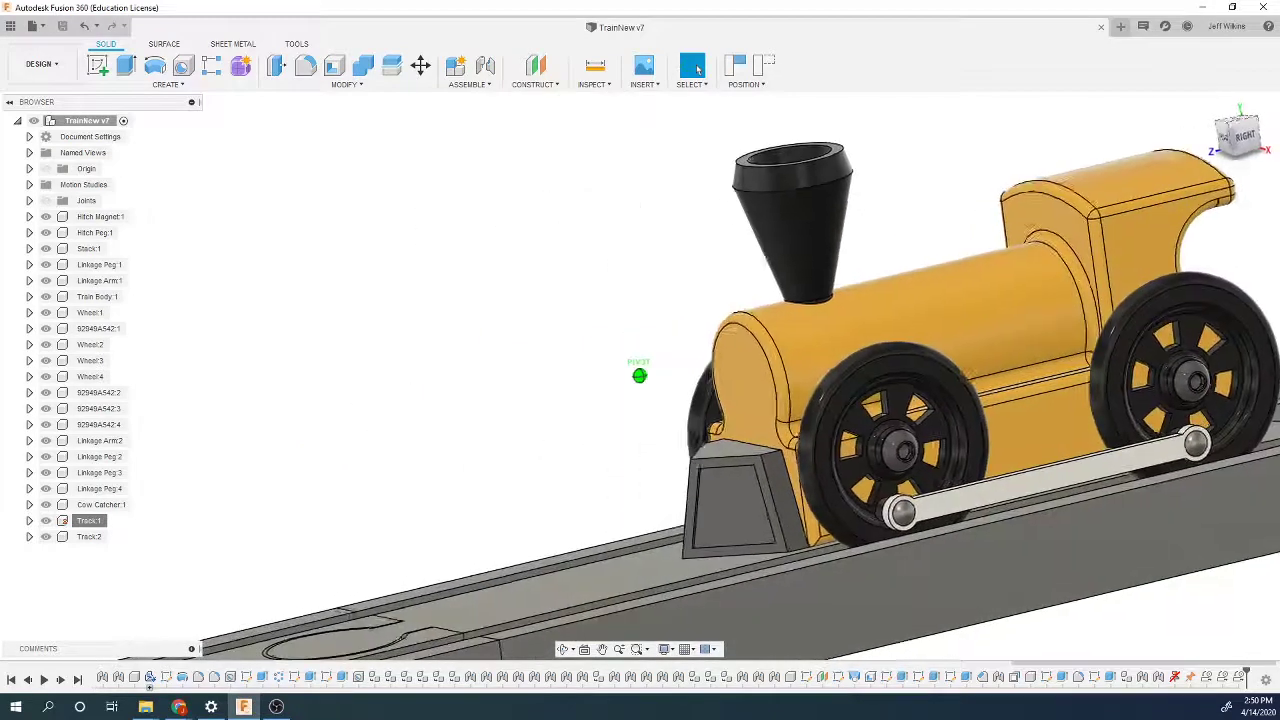
scroll(984, 326, "up", 3)
scroll(984, 326, "down", 5)
scroll(988, 408, "up", 5)
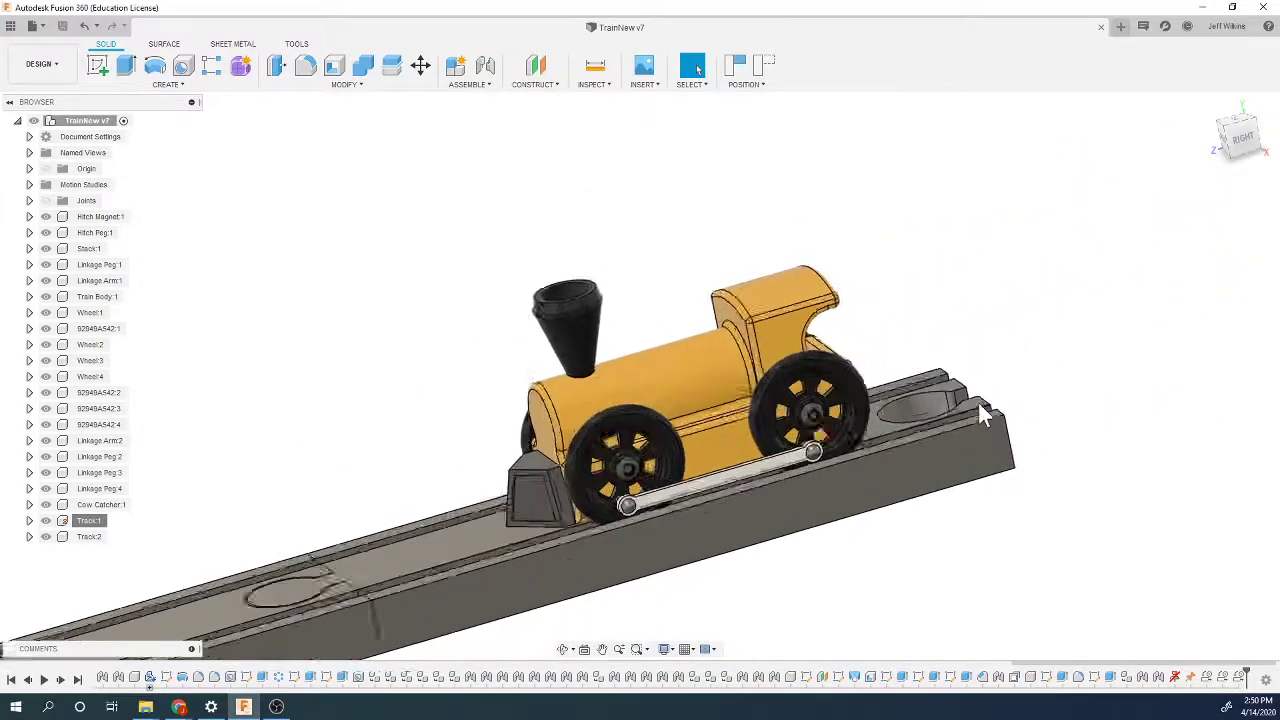
mouse_move(1217, 129)
left_mouse_down()
mouse_move(1229, 150)
mouse_move(1238, 143)
left_mouse_up()
middle_click_drag(900, 255, 931, 230, "shift")
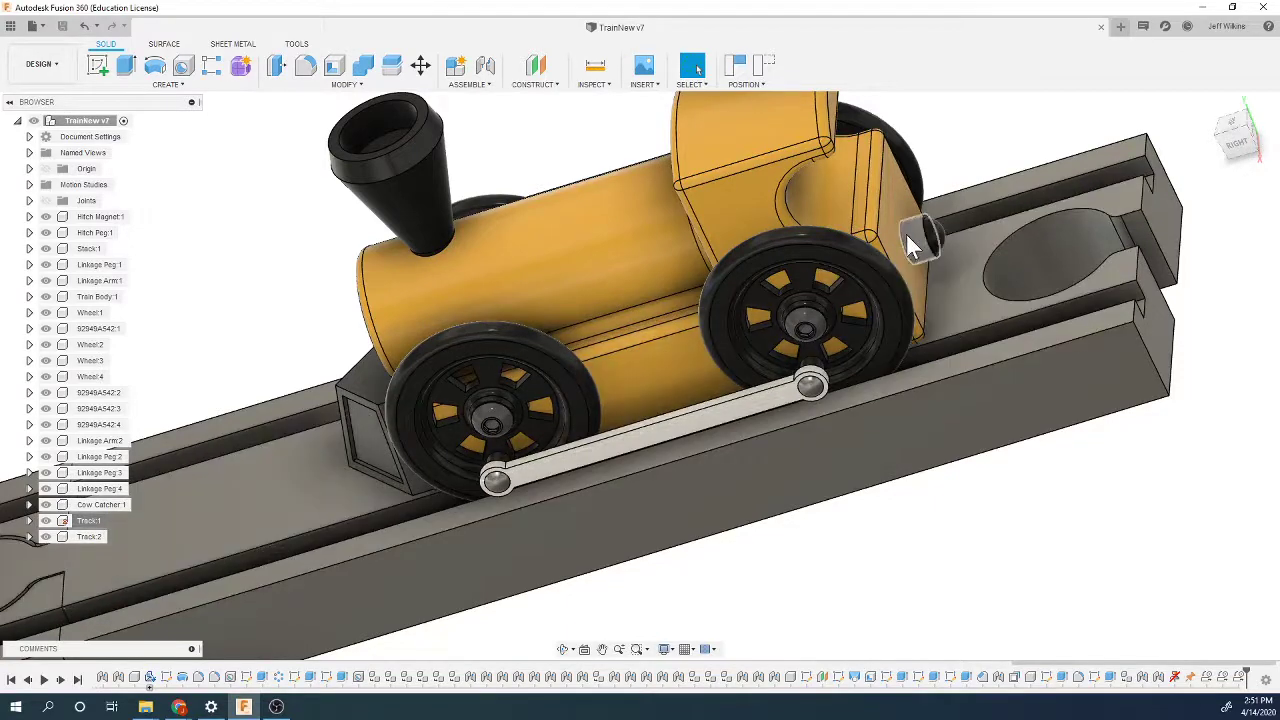
left_click_drag(882, 238, 440, 384)
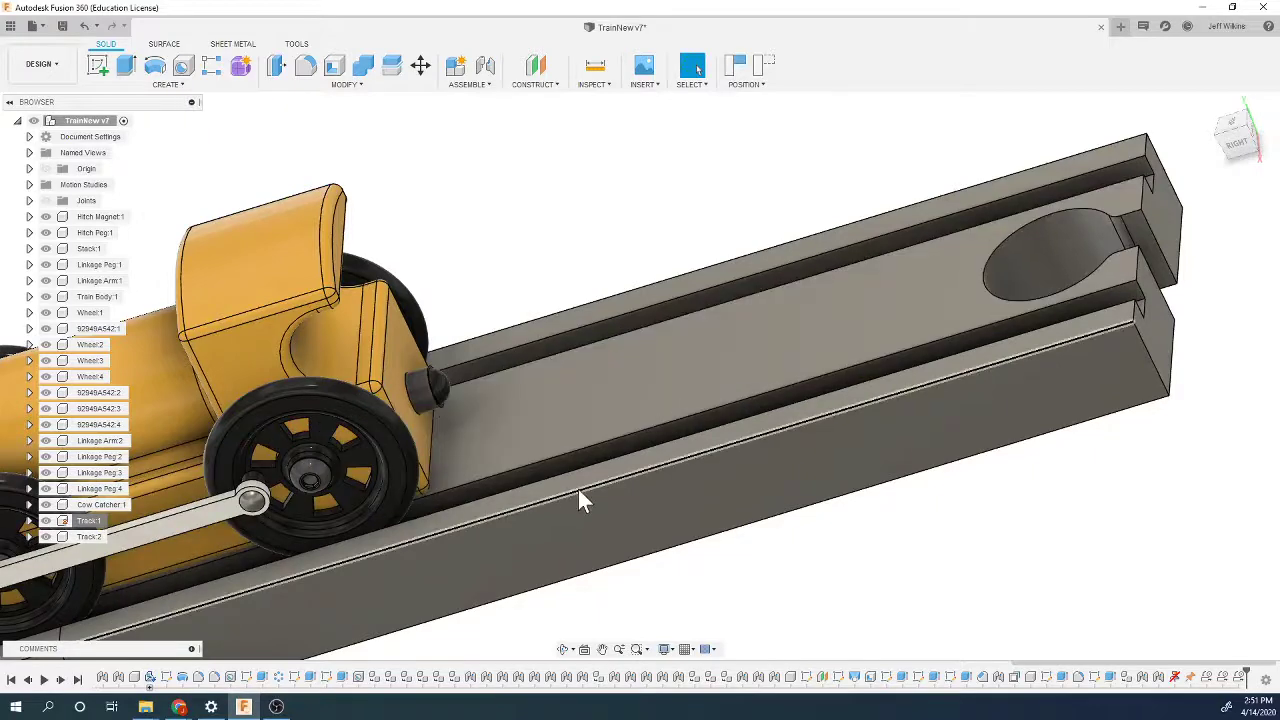
Step: Switch to the ViewCube's BACK view and zoom in on the rear hitch peg
left_click(1258, 143)
left_click(1256, 140)
scroll(394, 486, "down", 3)
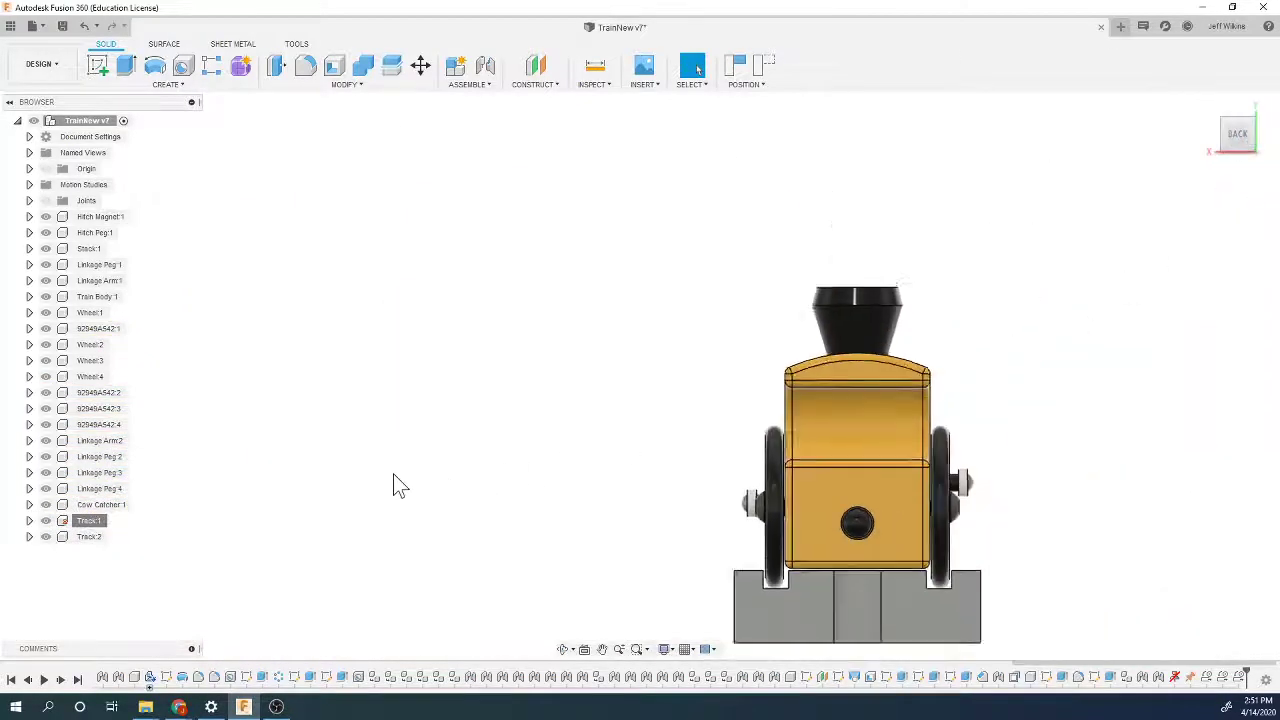
scroll(807, 575, "up", 4)
scroll(807, 575, "up", 1)
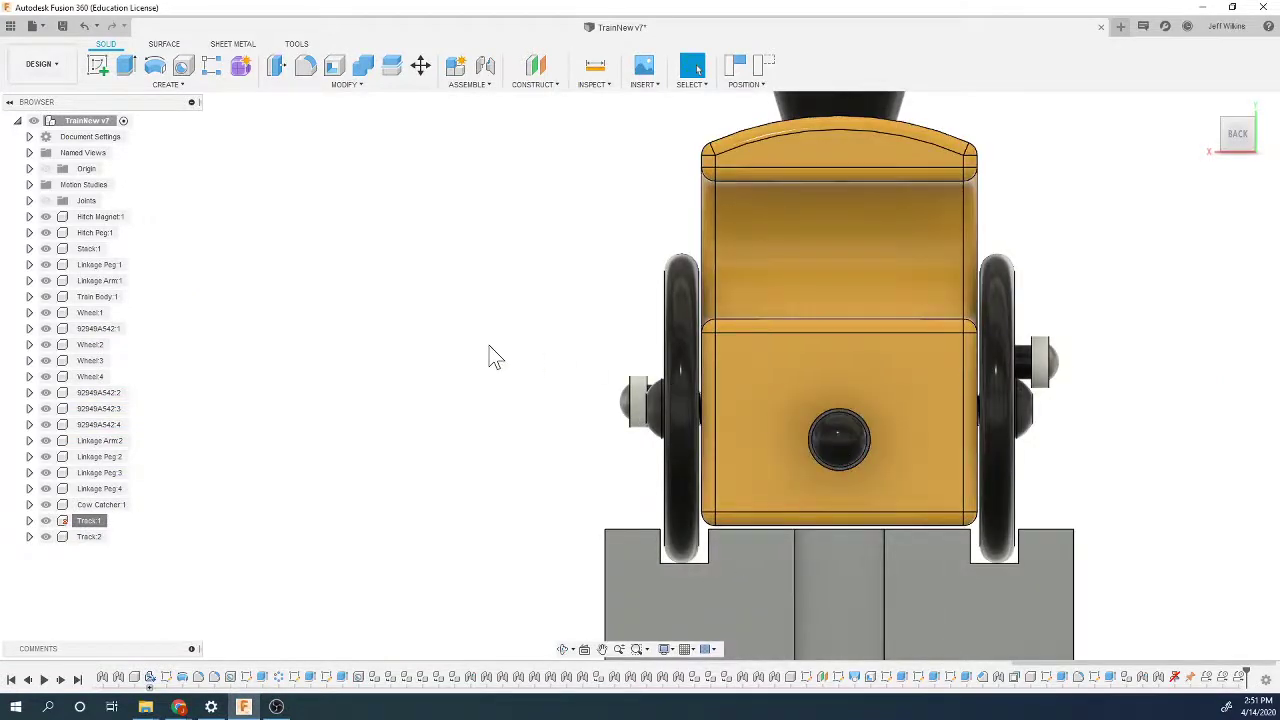
Step: Measure from the track groove edge to the 0.45 in hitch peg's circular edge, then activate Train Body:1
left_click(595, 66)
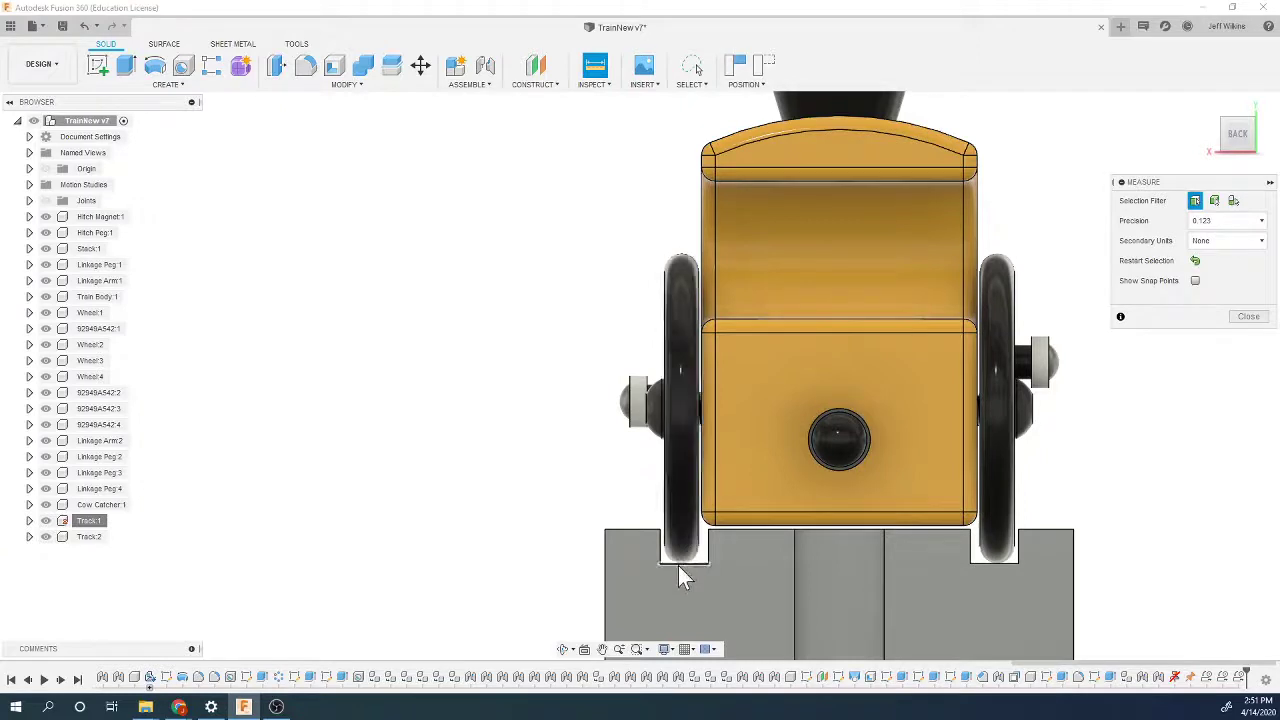
left_click(682, 563)
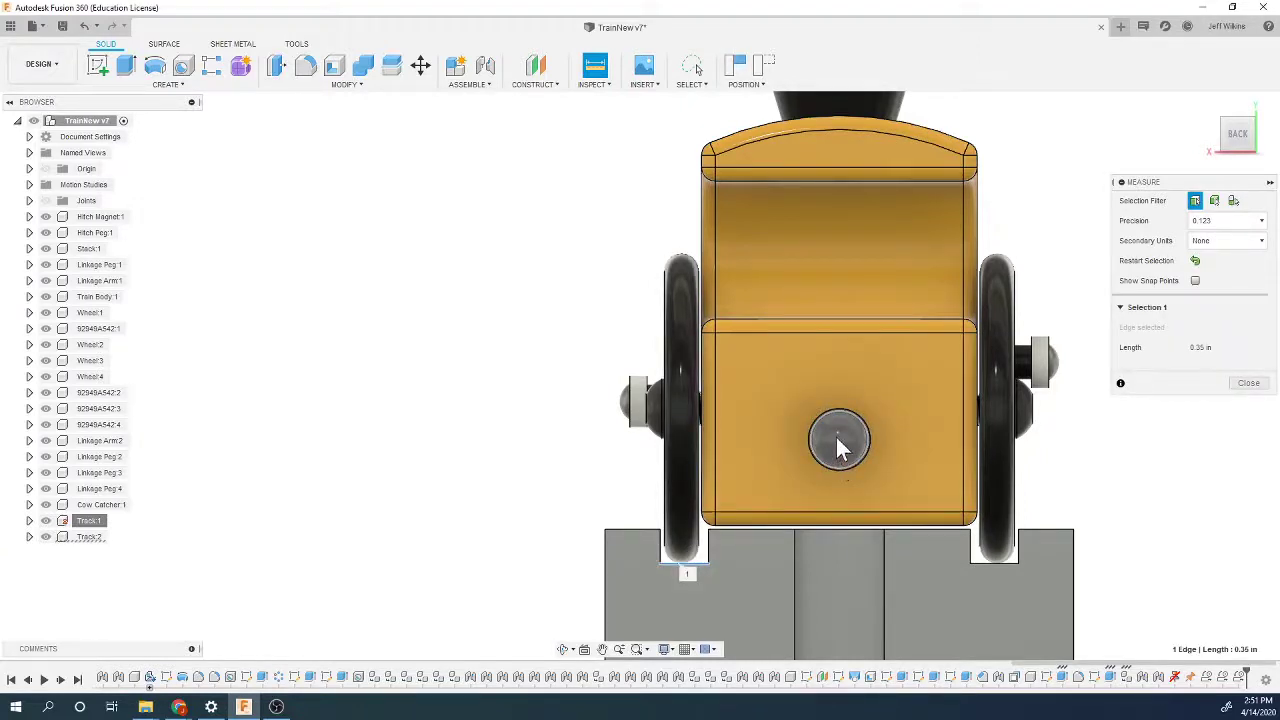
left_click(856, 466)
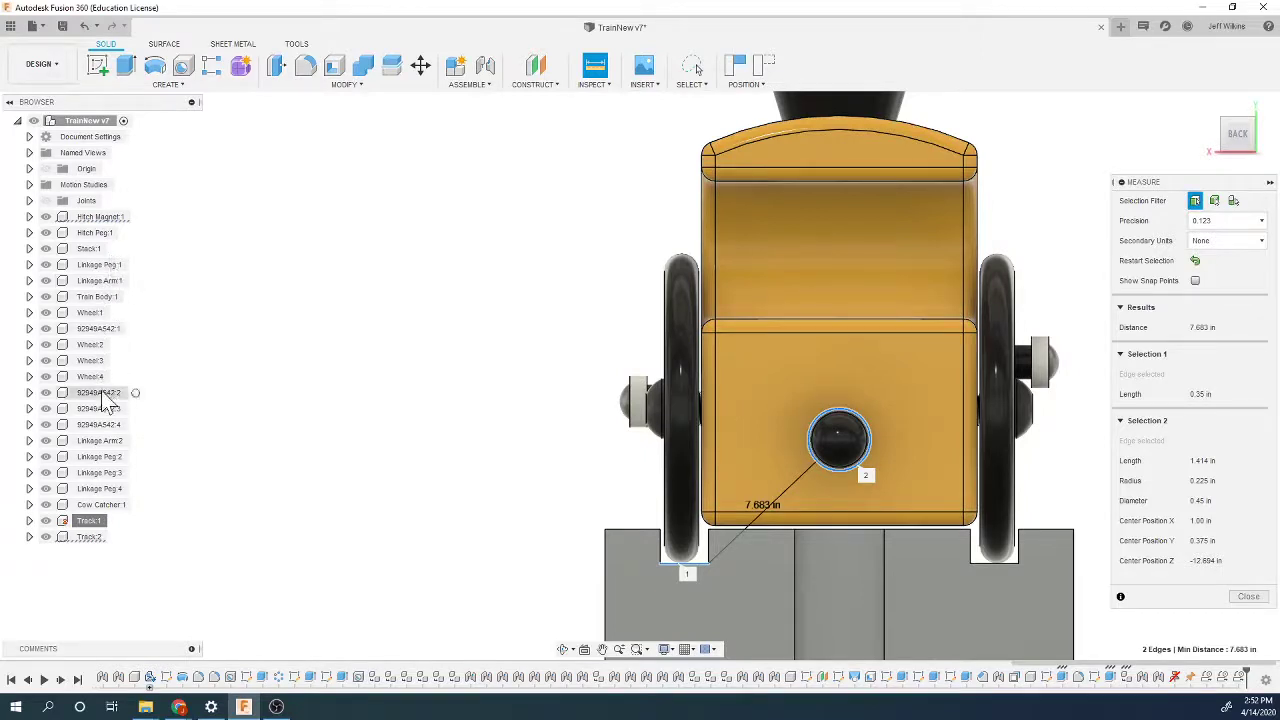
left_click(135, 299)
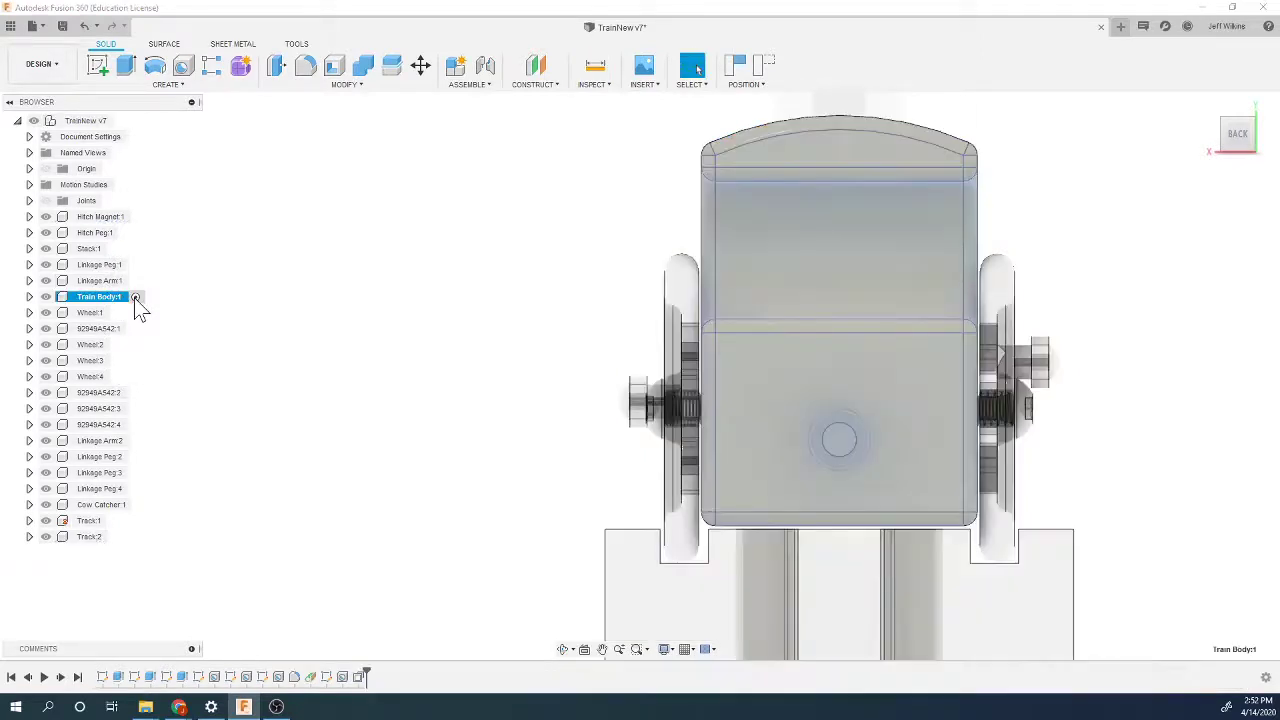
left_click(326, 677)
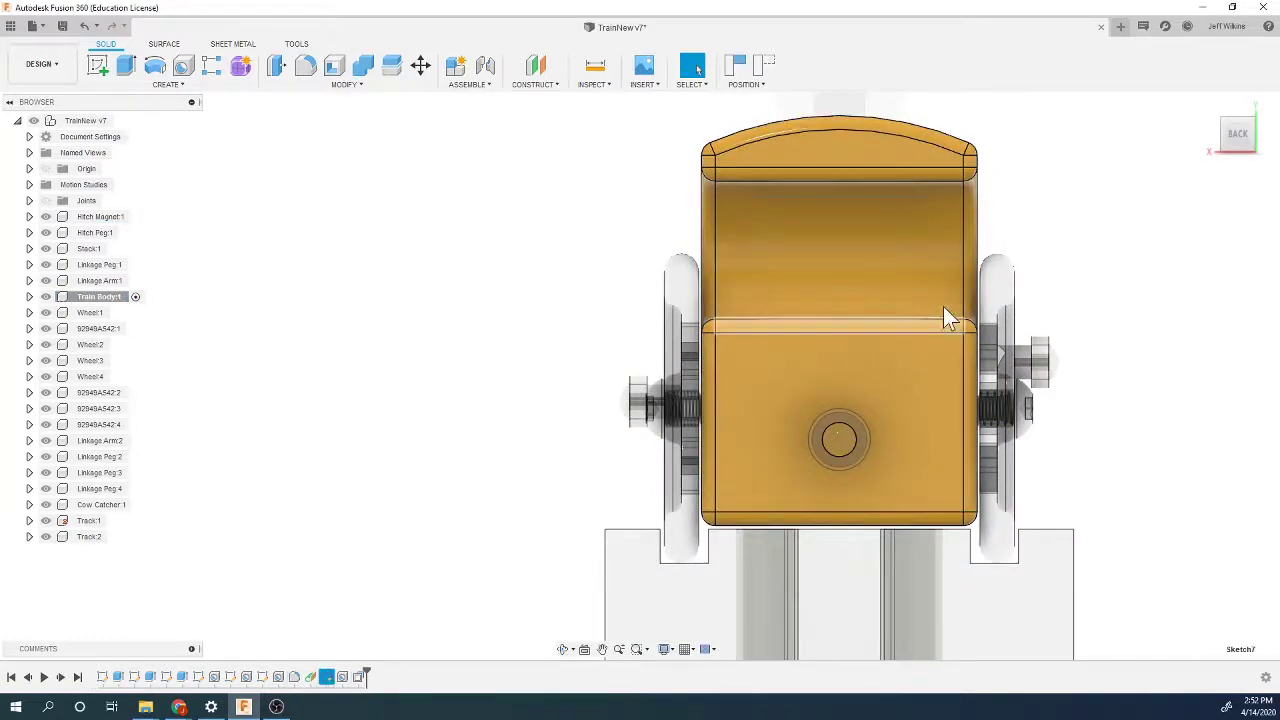
left_click(1211, 106)
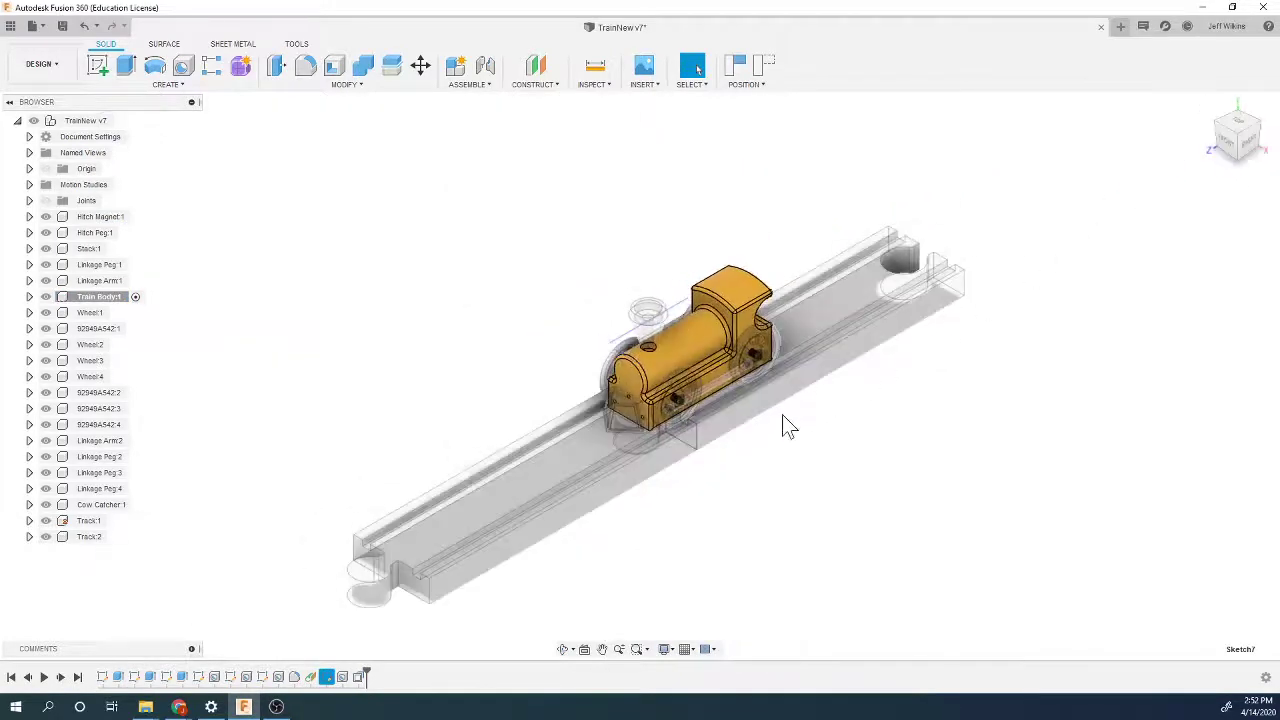
left_click(341, 679)
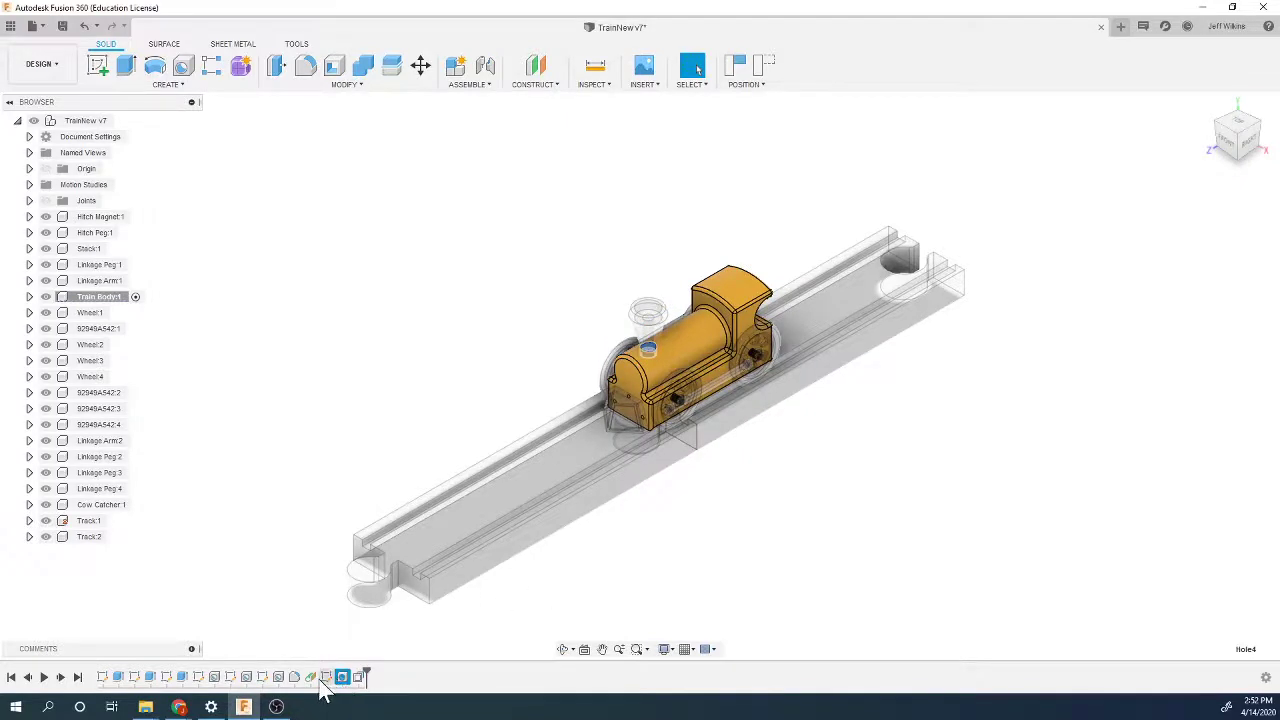
left_click(278, 679)
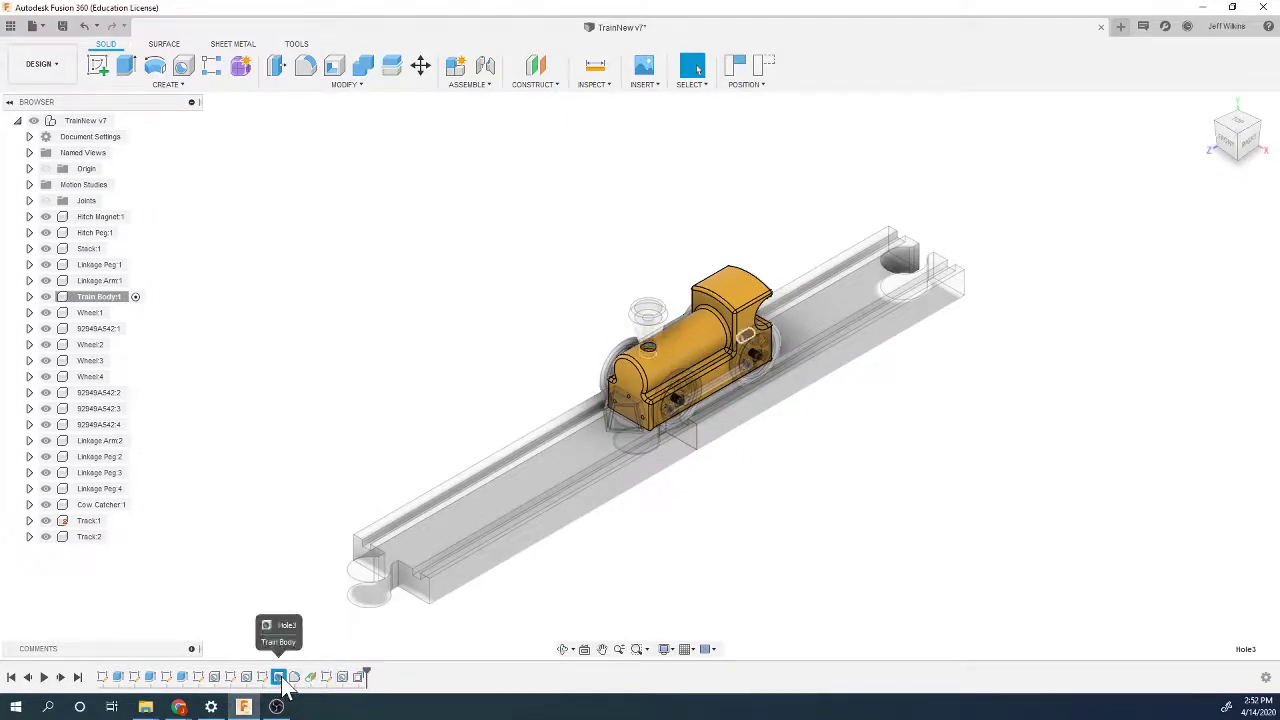
left_click(262, 679)
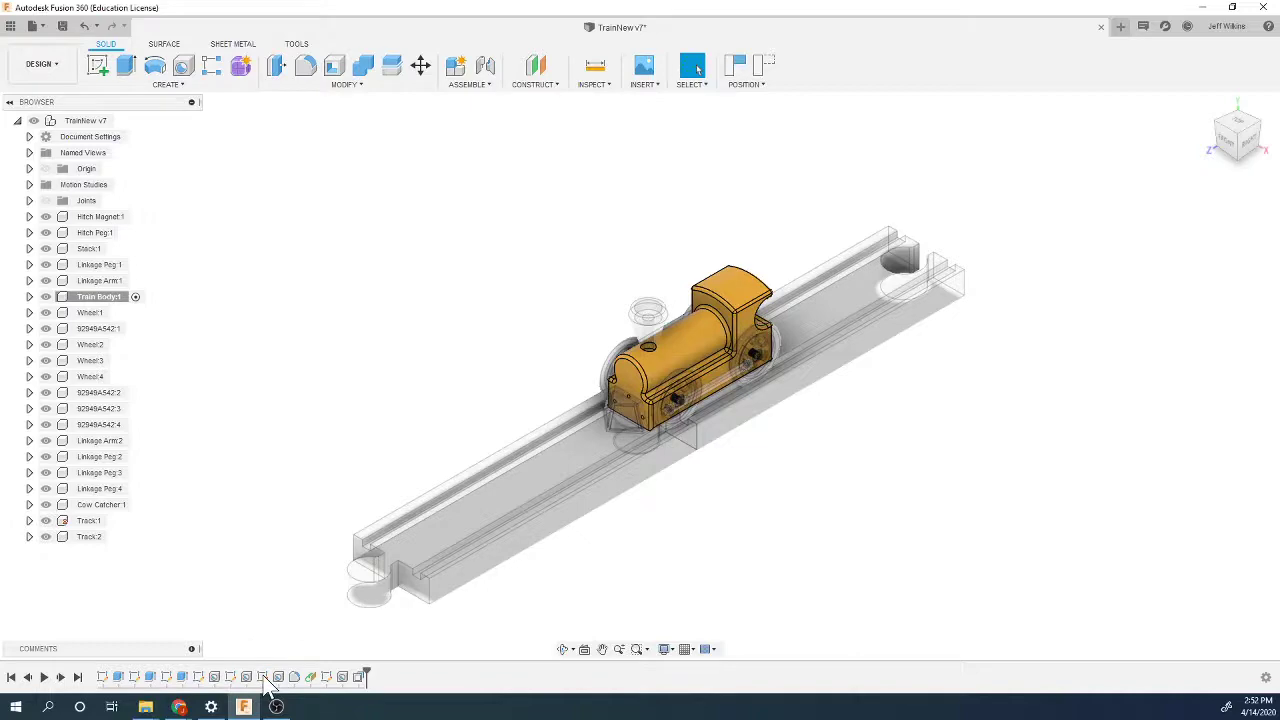
double_click(263, 679)
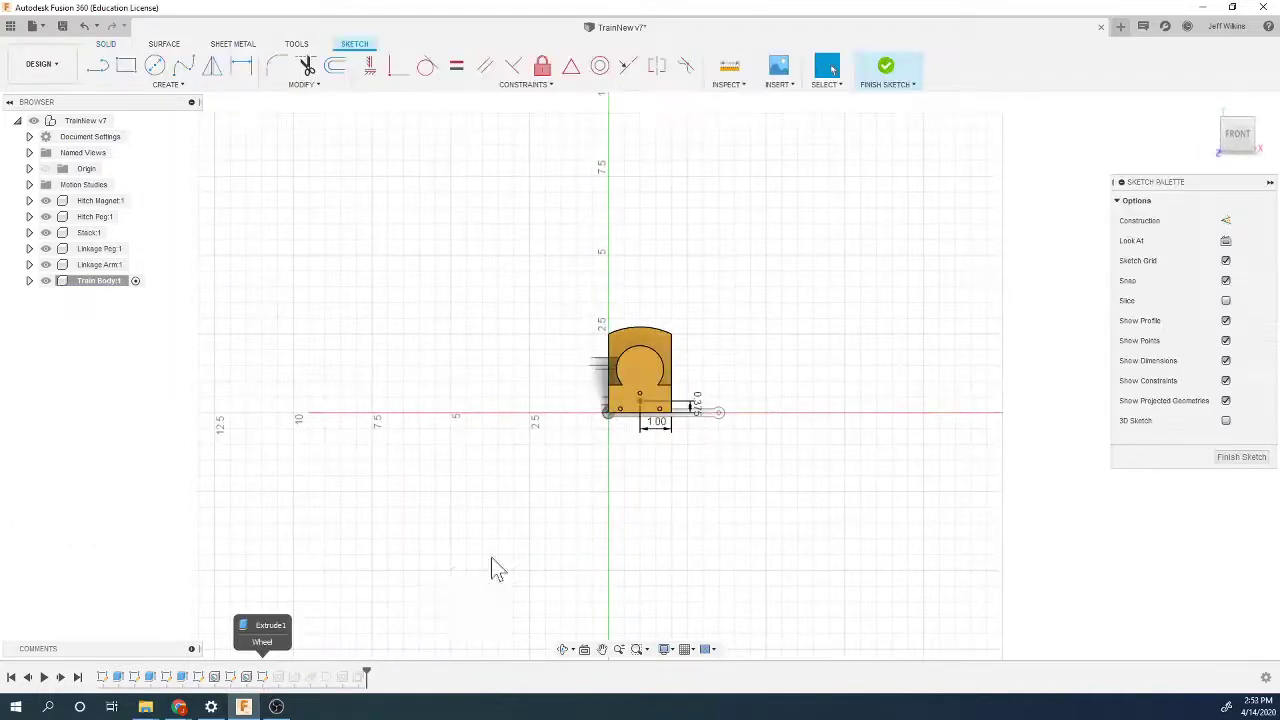
scroll(693, 428, "up", 5)
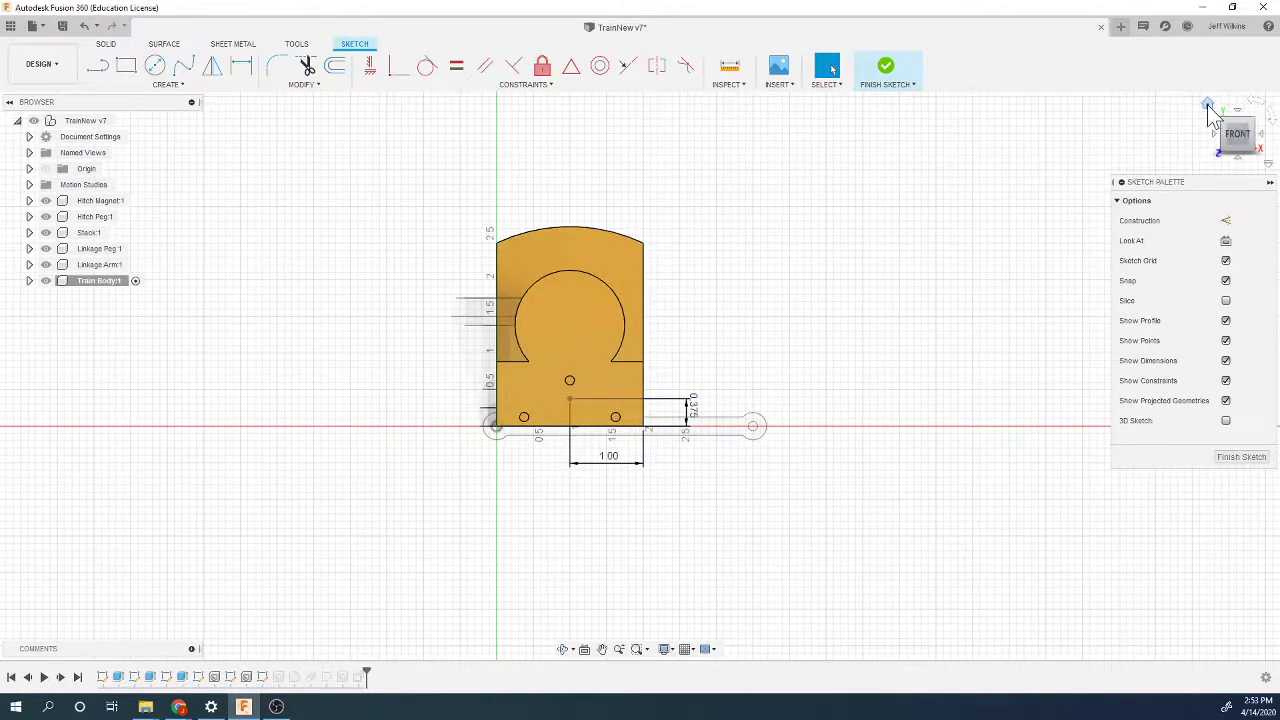
left_click(1207, 104)
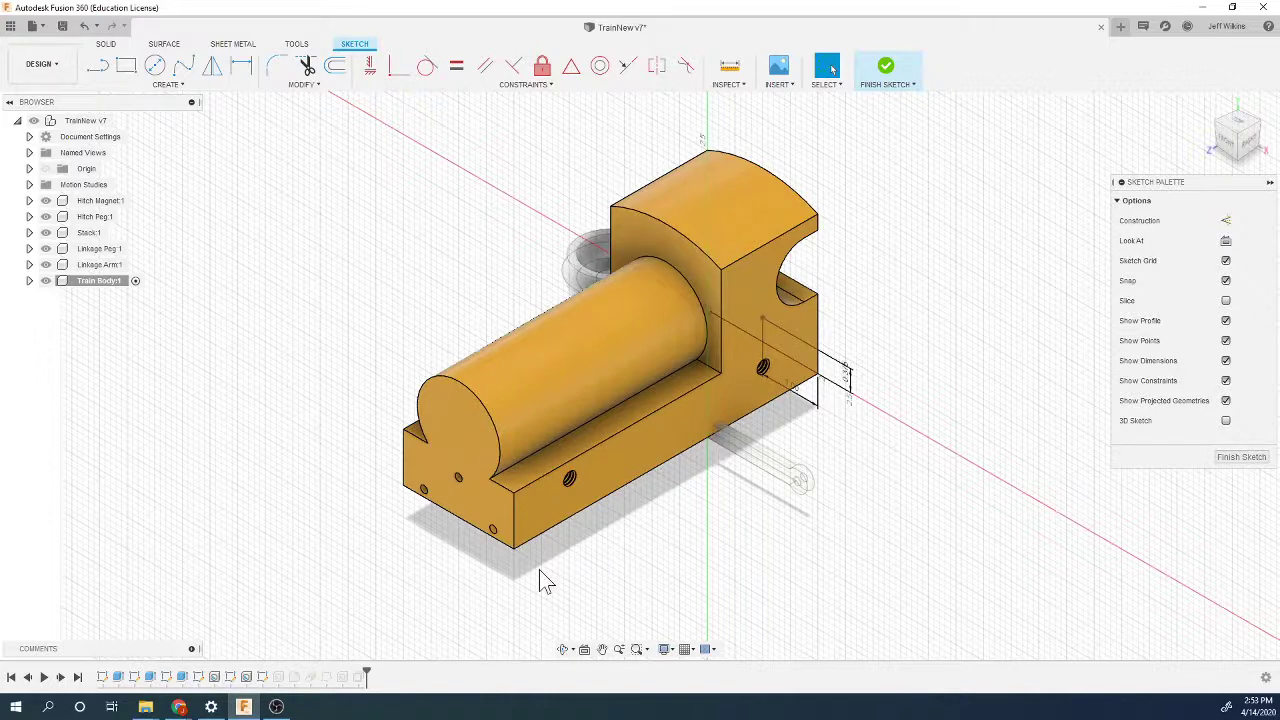
left_click(889, 68)
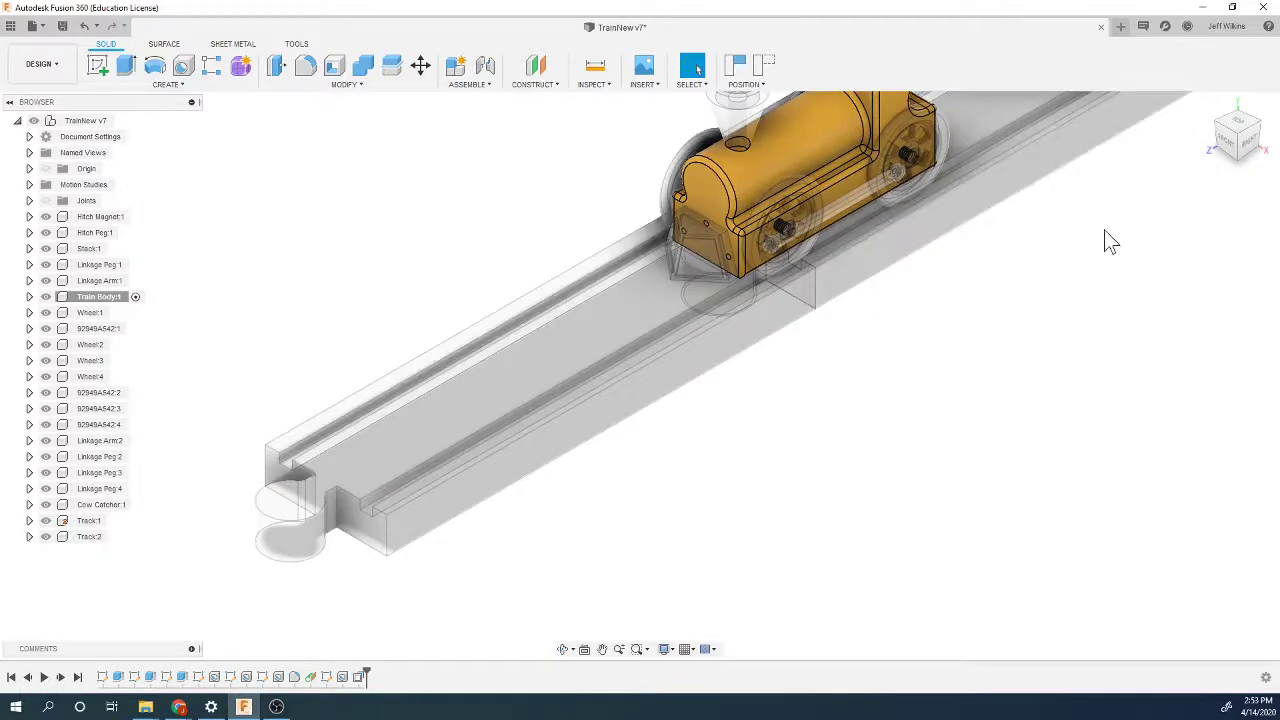
Step: Activate root TrainNew v7, switch to the RIGHT view, create Component12:1 and begin a sketch in it
left_click(123, 120)
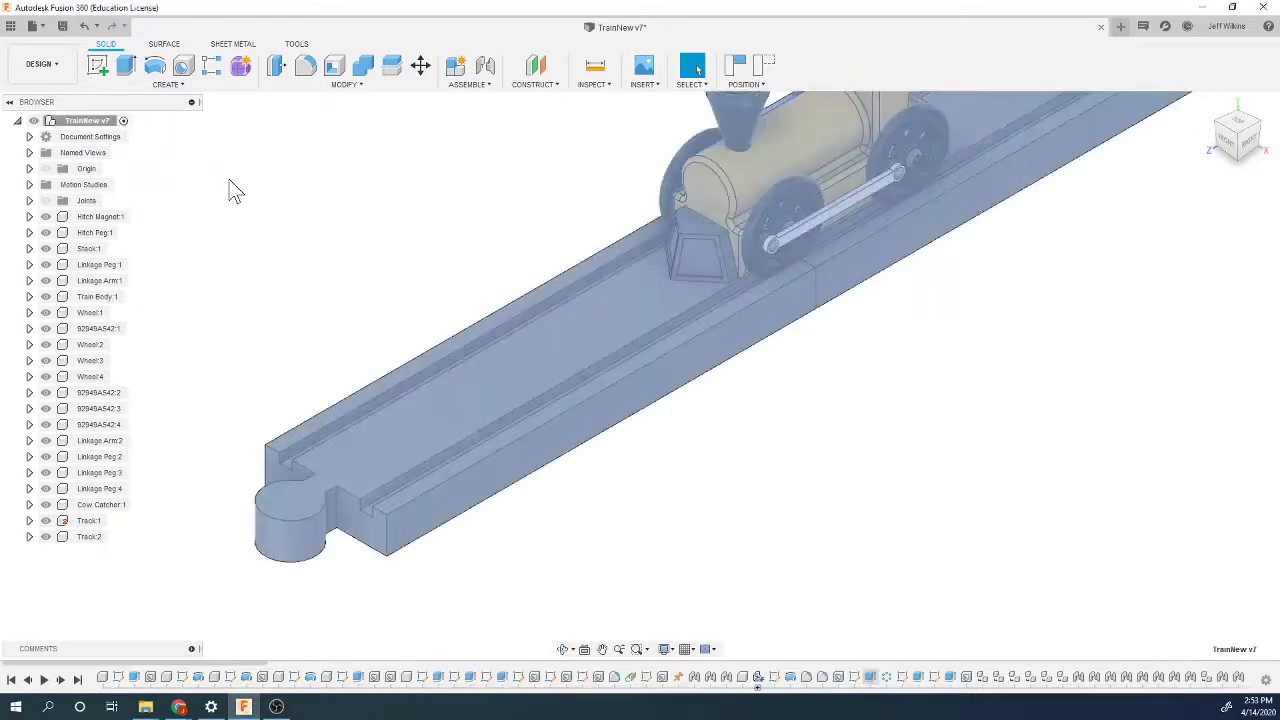
left_click(1250, 142)
scroll(940, 362, "up", 2)
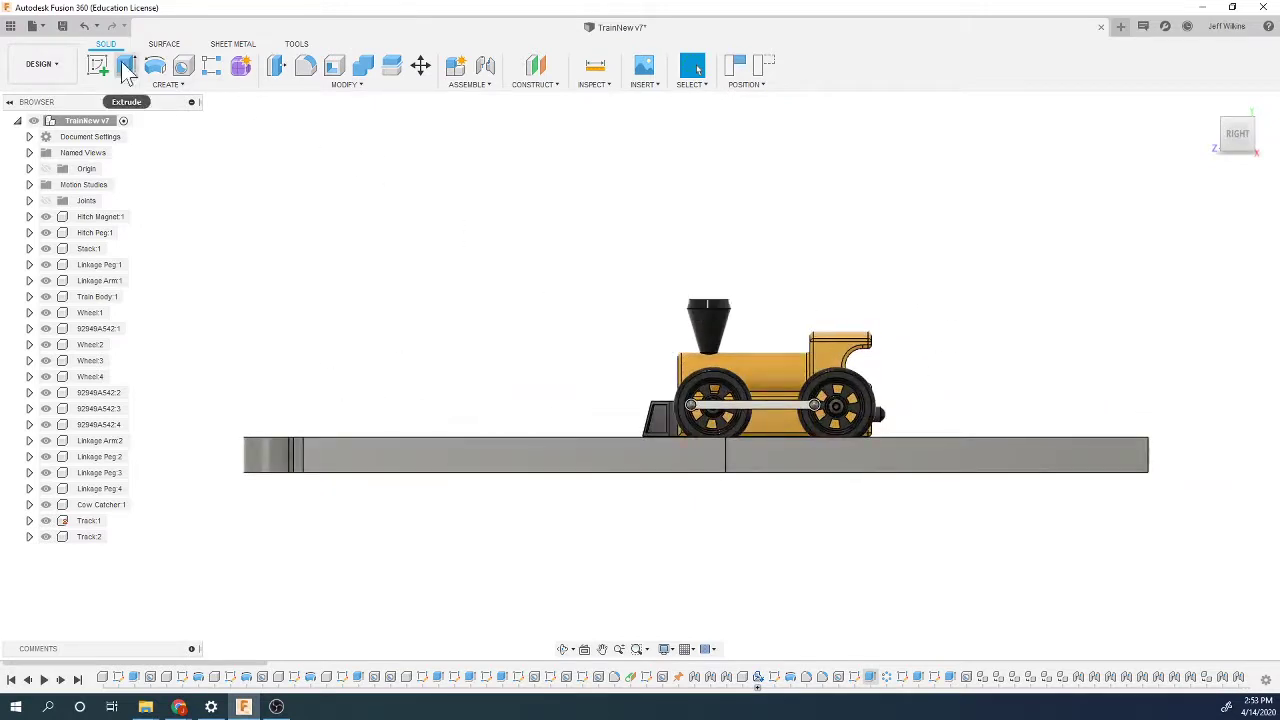
right_click(87, 121)
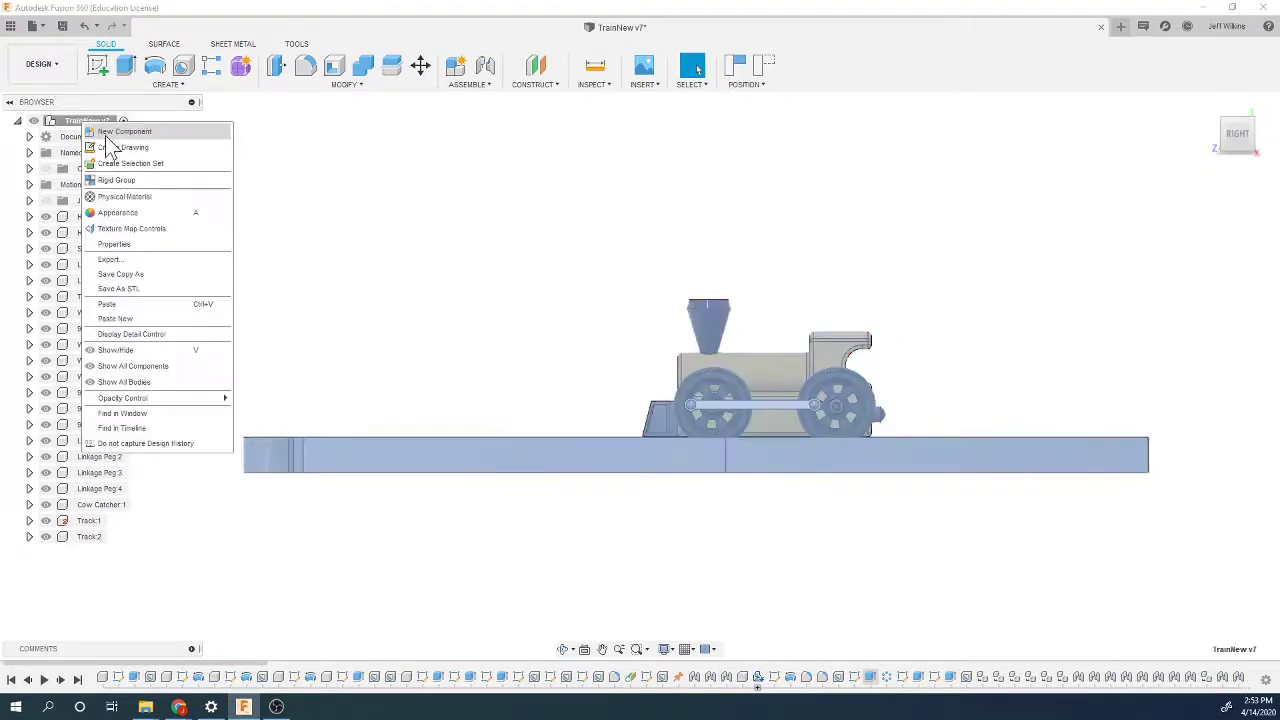
left_click(146, 161)
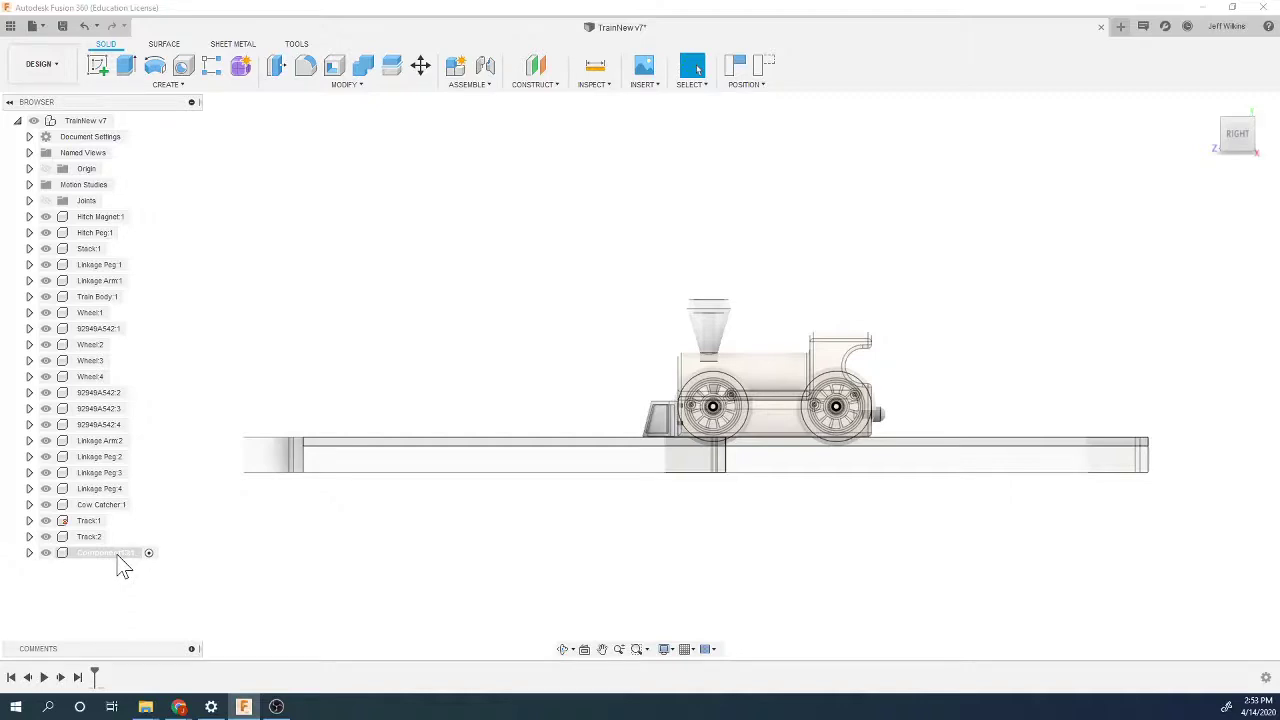
left_click(97, 65)
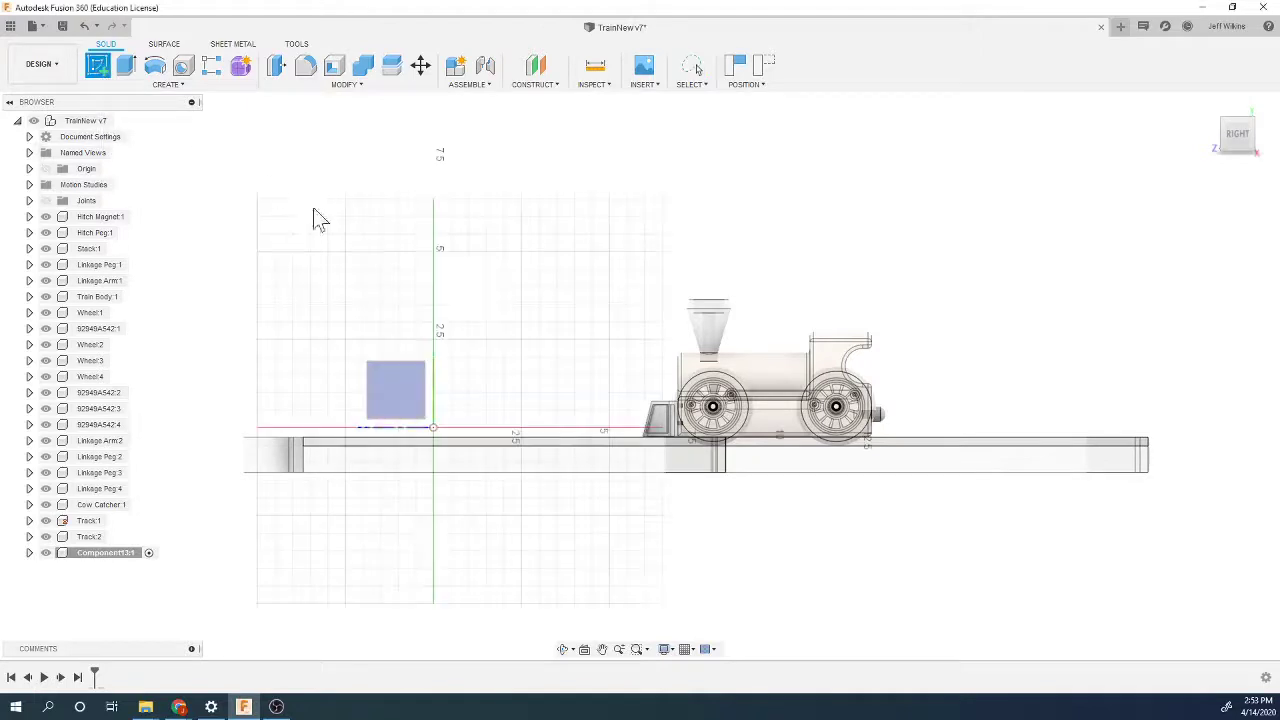
Step: Start a sketch on the XY plane without capturing the moved component positions
left_click(1224, 117)
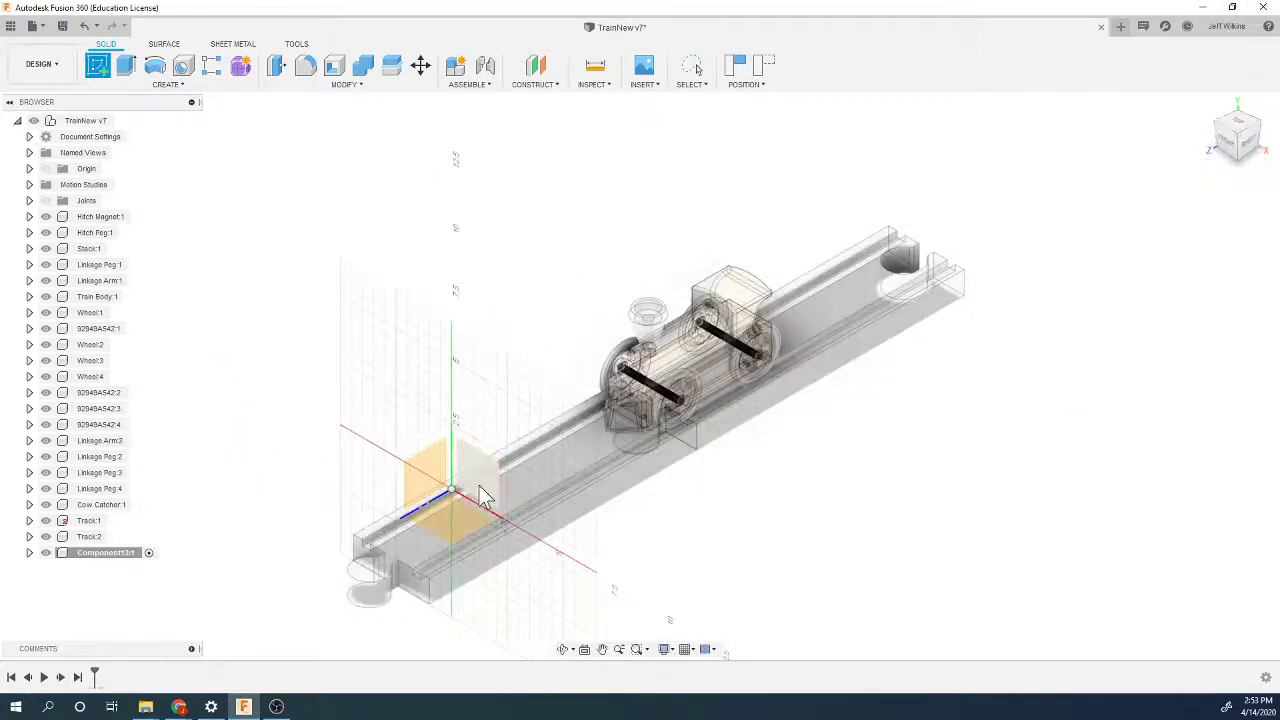
left_click(480, 495)
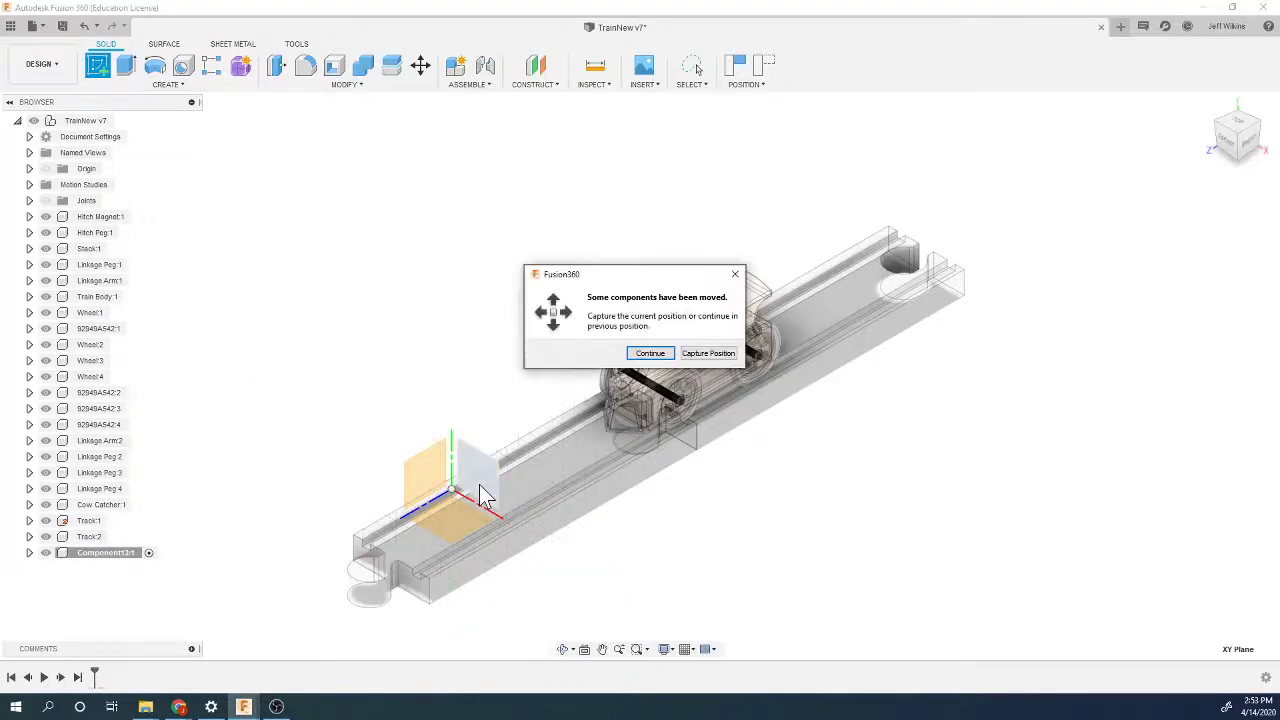
left_click(652, 354)
scroll(644, 409, "up", 3)
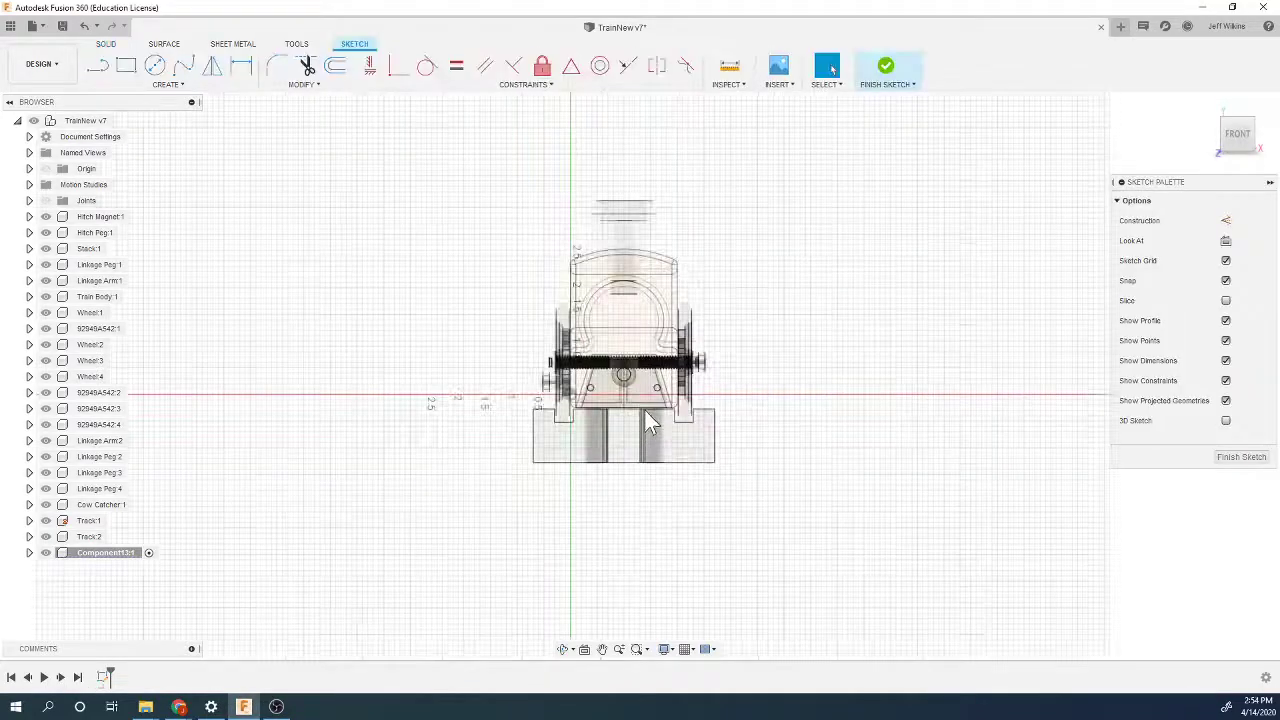
scroll(653, 392, "up", 5)
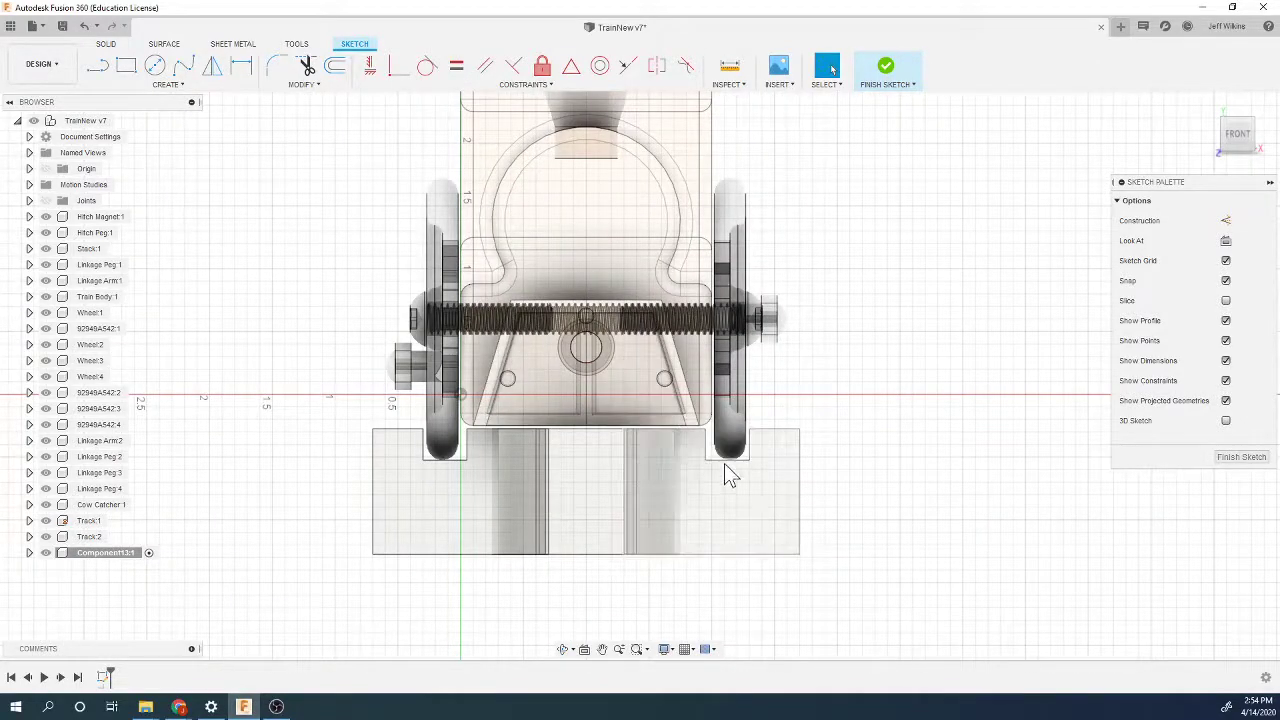
scroll(590, 450, "down", 3)
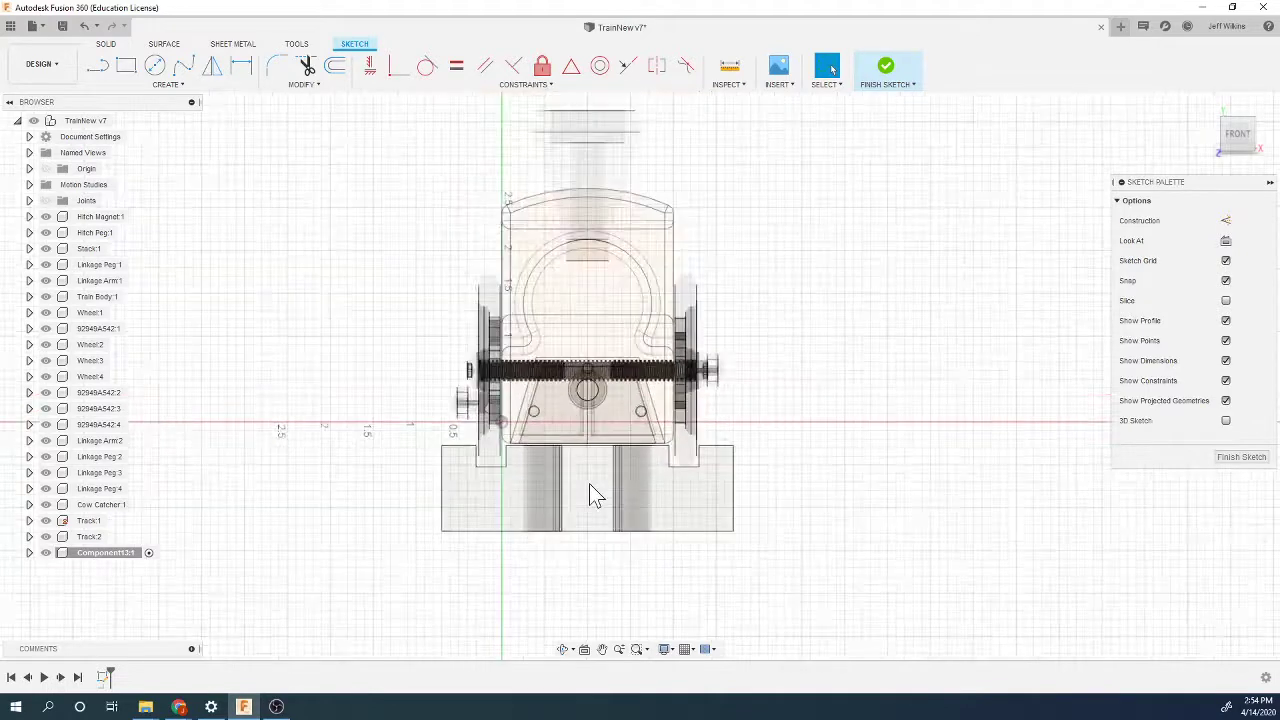
Step: Draw one large rectangle across the train front and two narrow rectangles beside the wheels
left_click(126, 65)
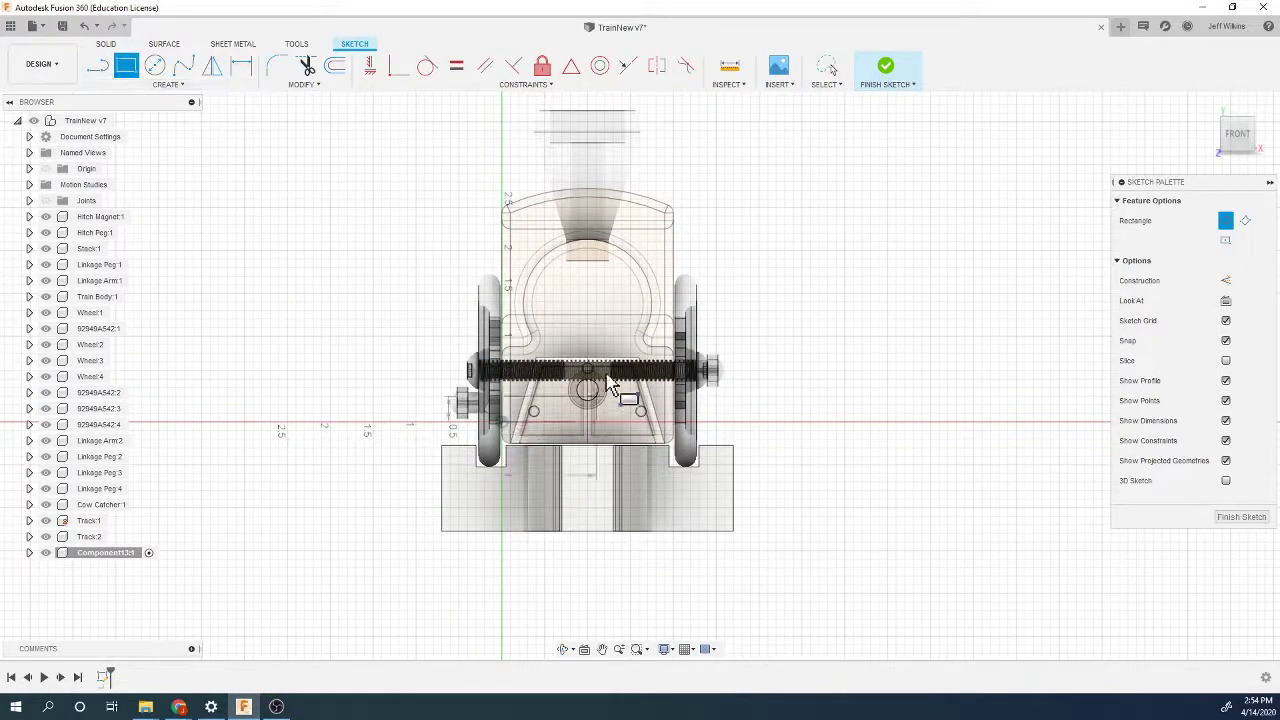
left_click(447, 462)
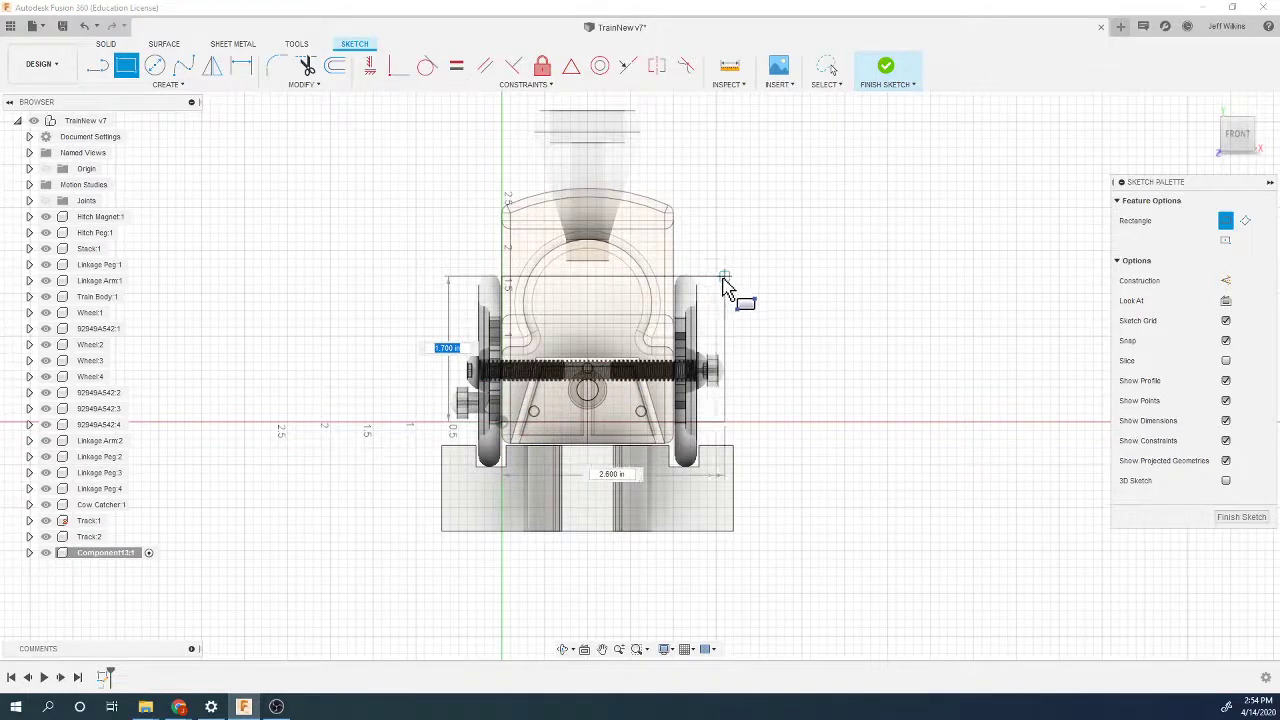
left_click(670, 278)
scroll(541, 420, "up", 3)
scroll(541, 420, "up", 2)
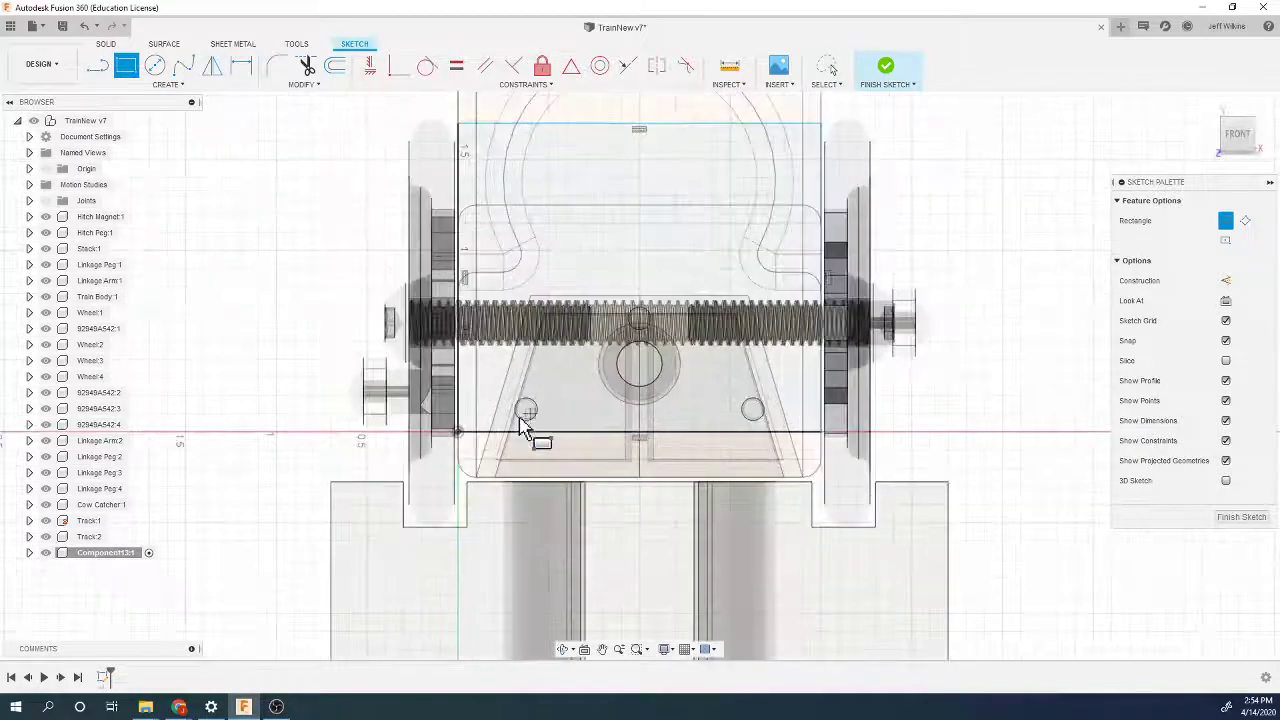
left_click(457, 432)
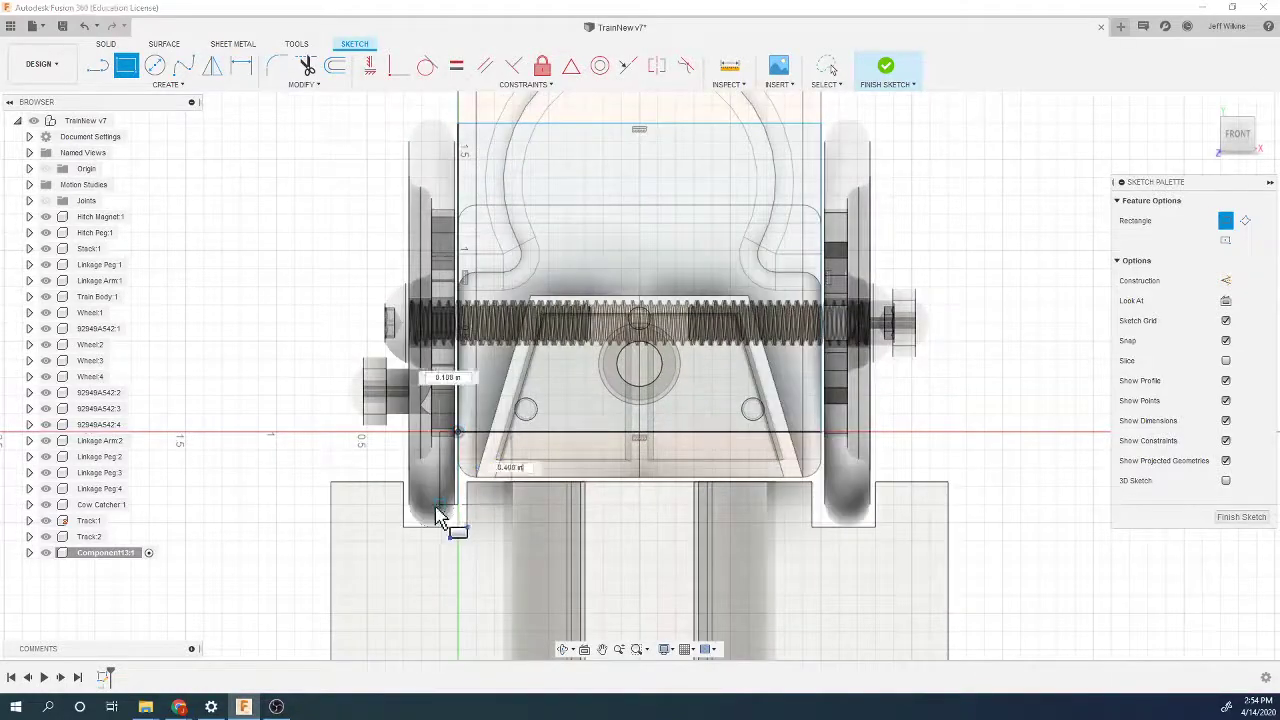
left_click(434, 512)
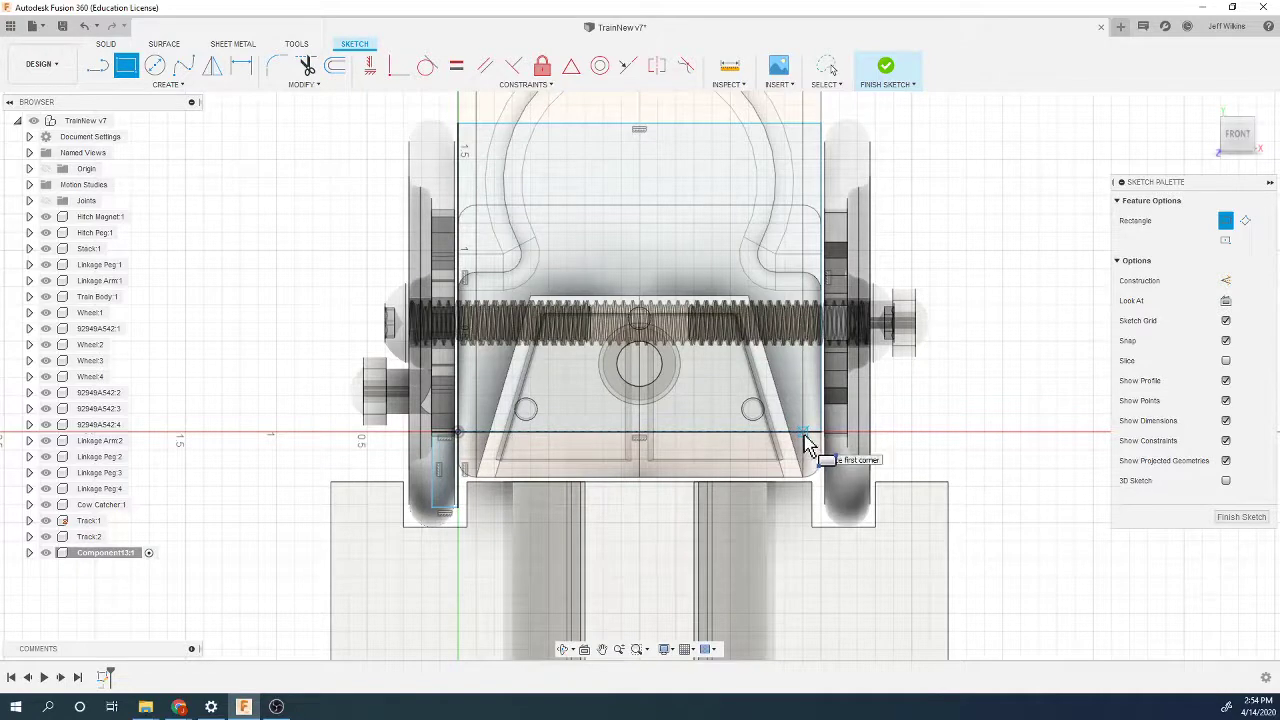
left_click(804, 434)
left_click(822, 498)
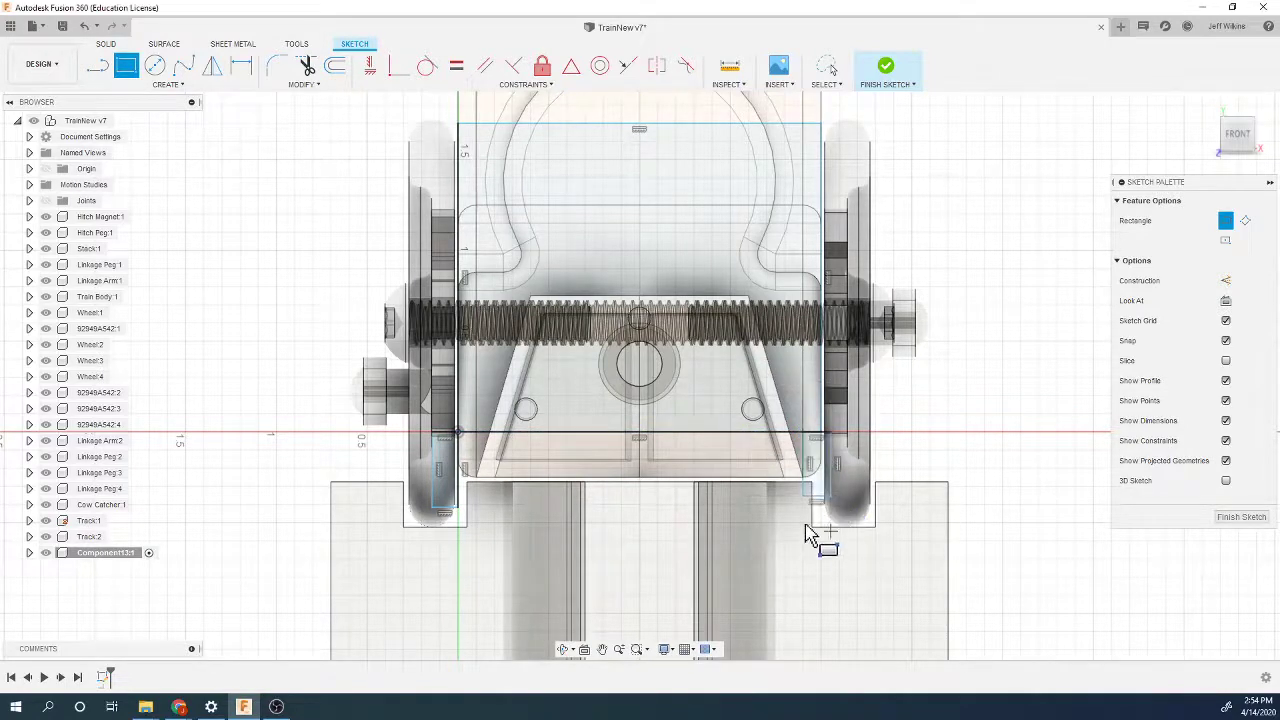
Step: Dimension the left slot's width to 0.25 in and the wide rectangle's width to 2.00 in
key("d")
left_click(441, 514)
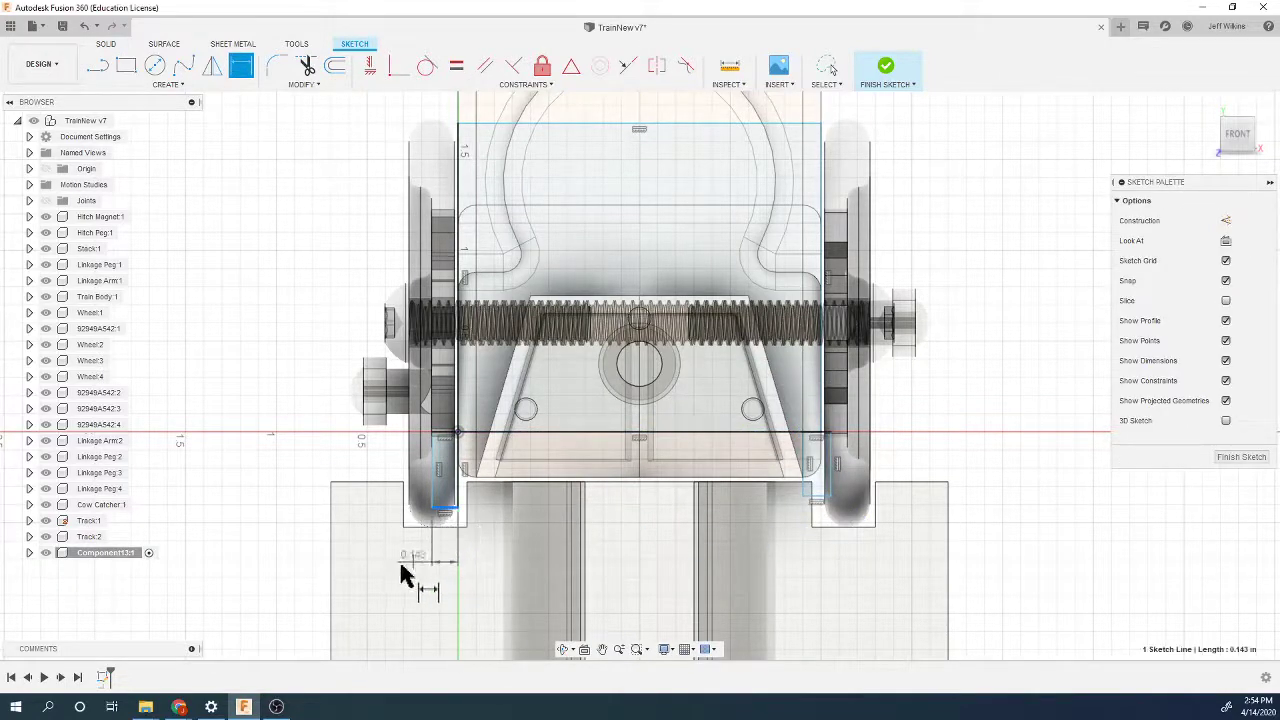
left_click(399, 565)
type("0.25")
key("Return")
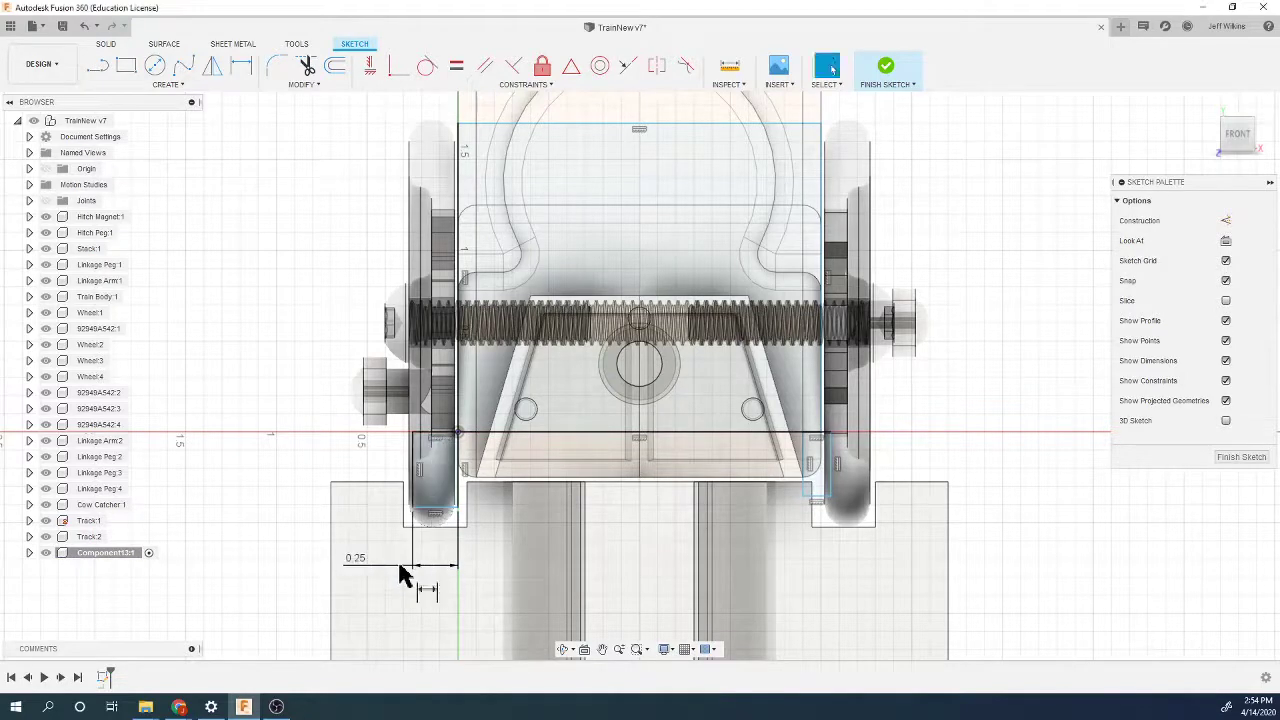
key("r")
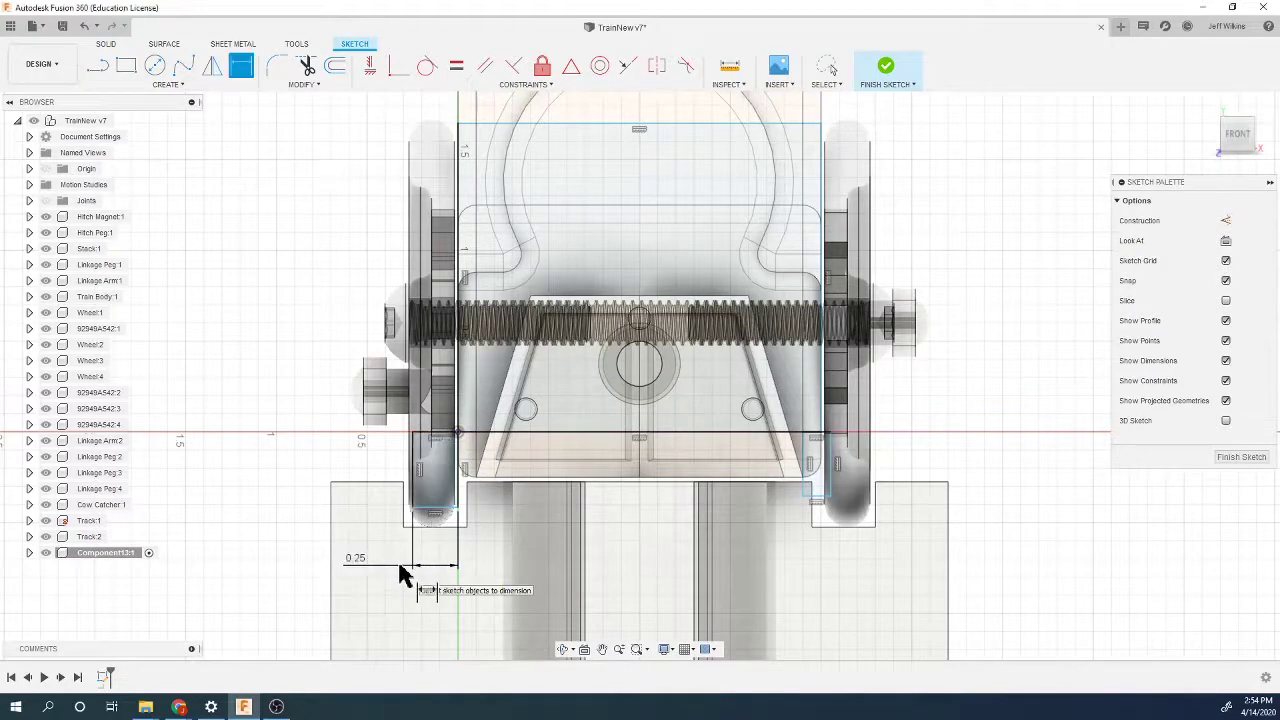
left_click(565, 438)
left_click(583, 539)
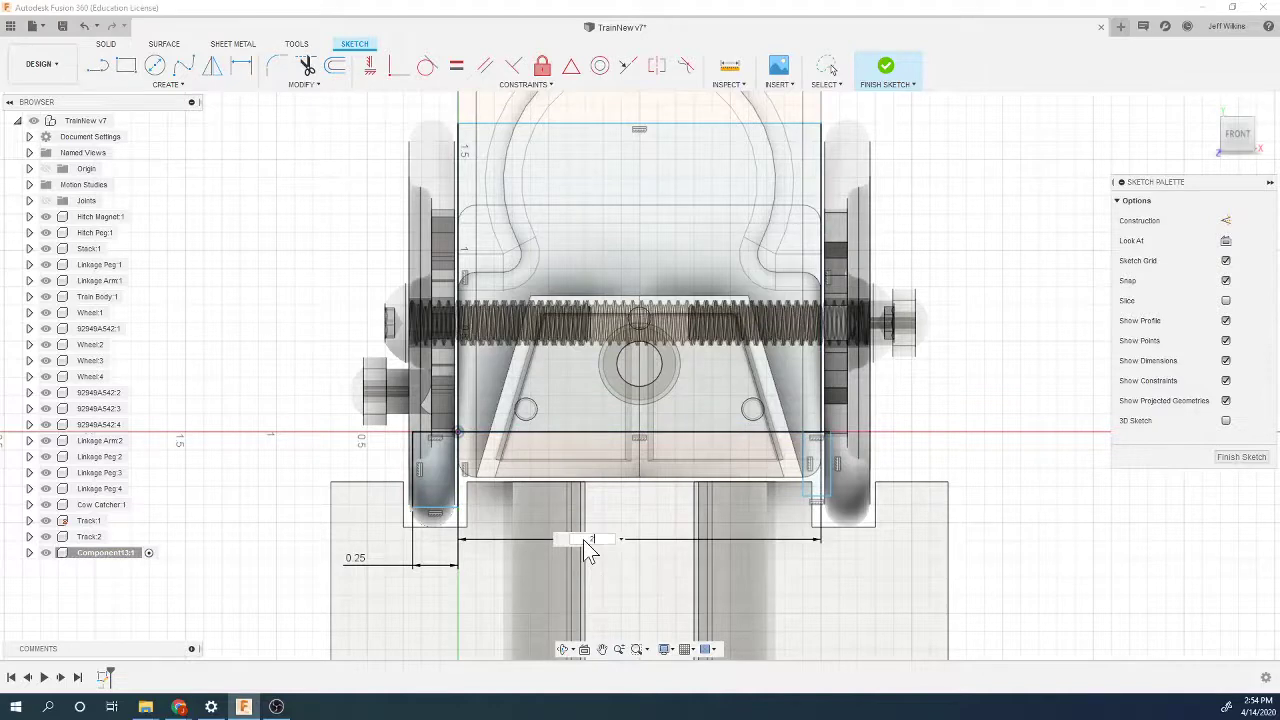
key("Return")
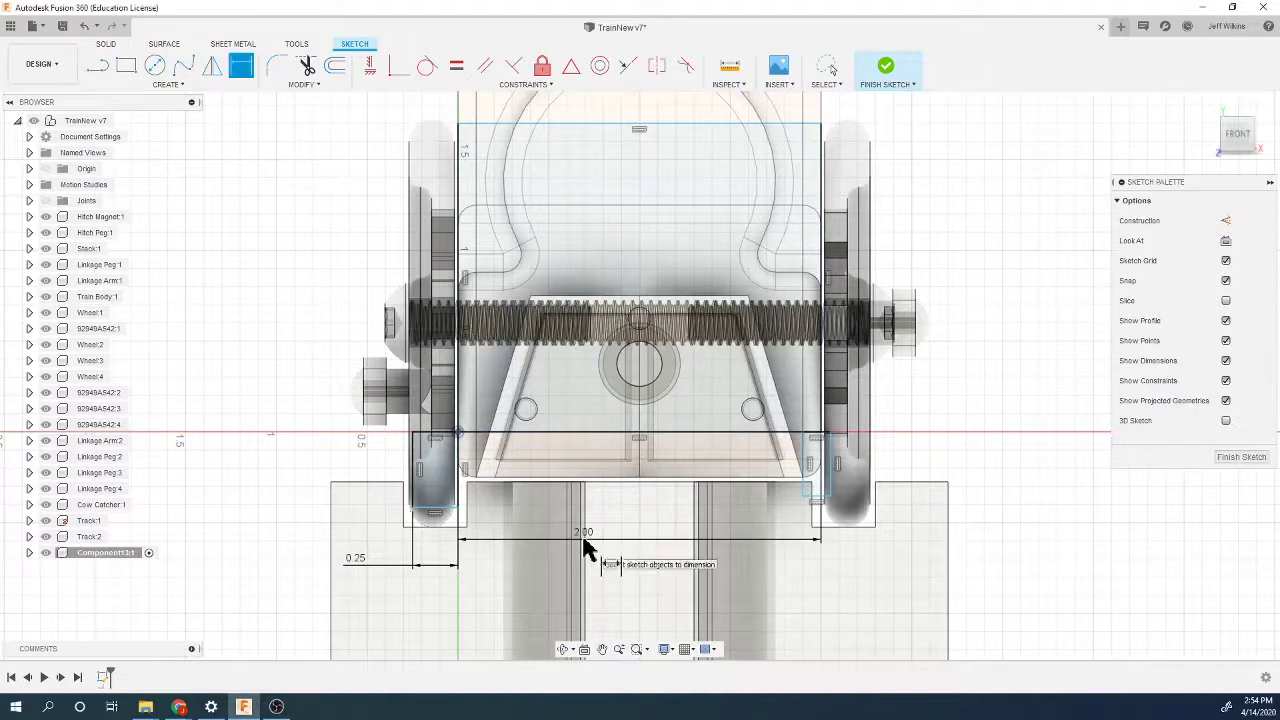
Step: Dimension the right slot 0.25 in wide and 0.50 in tall
left_click(815, 500)
left_click(864, 568)
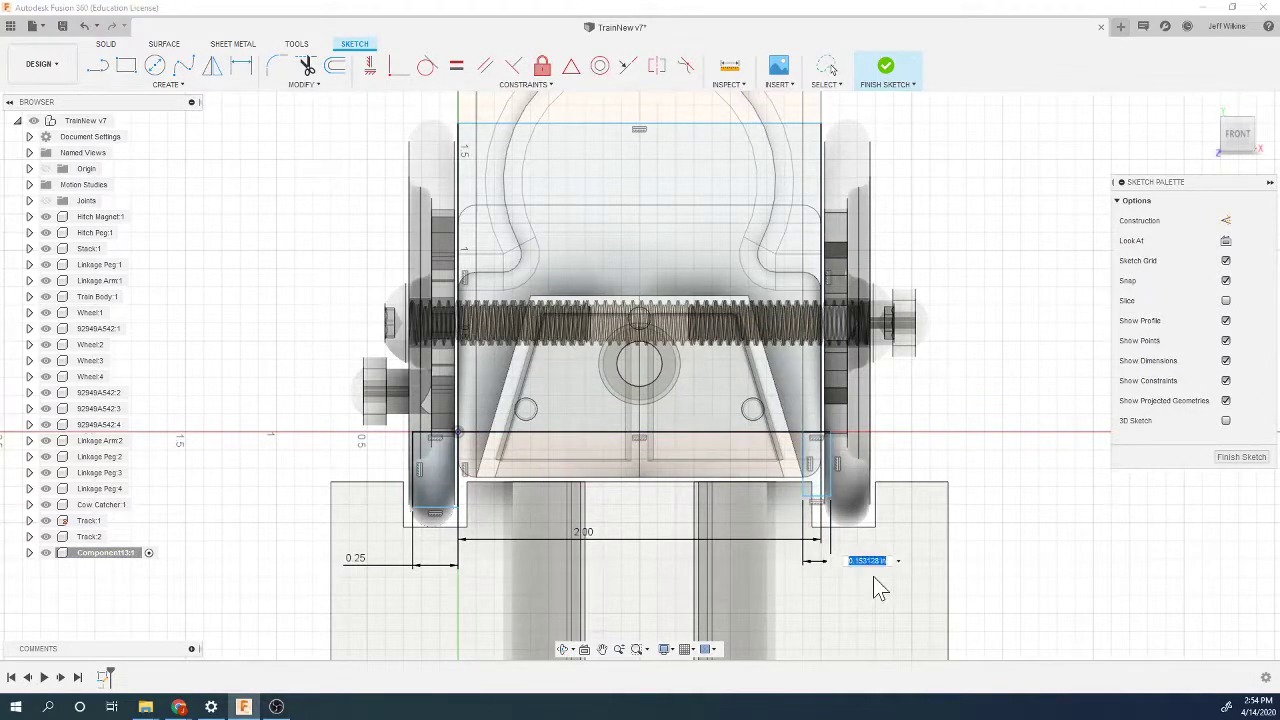
type("0.25")
key("Return")
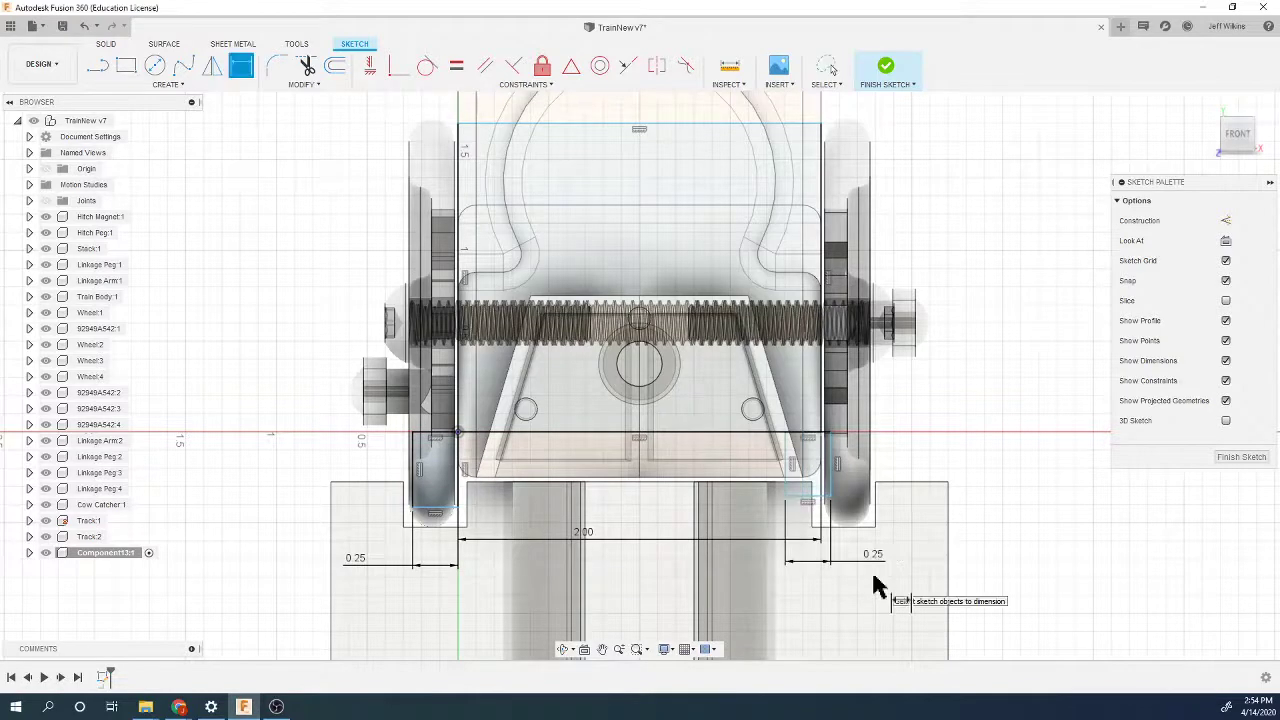
left_click(836, 471)
left_click(975, 460)
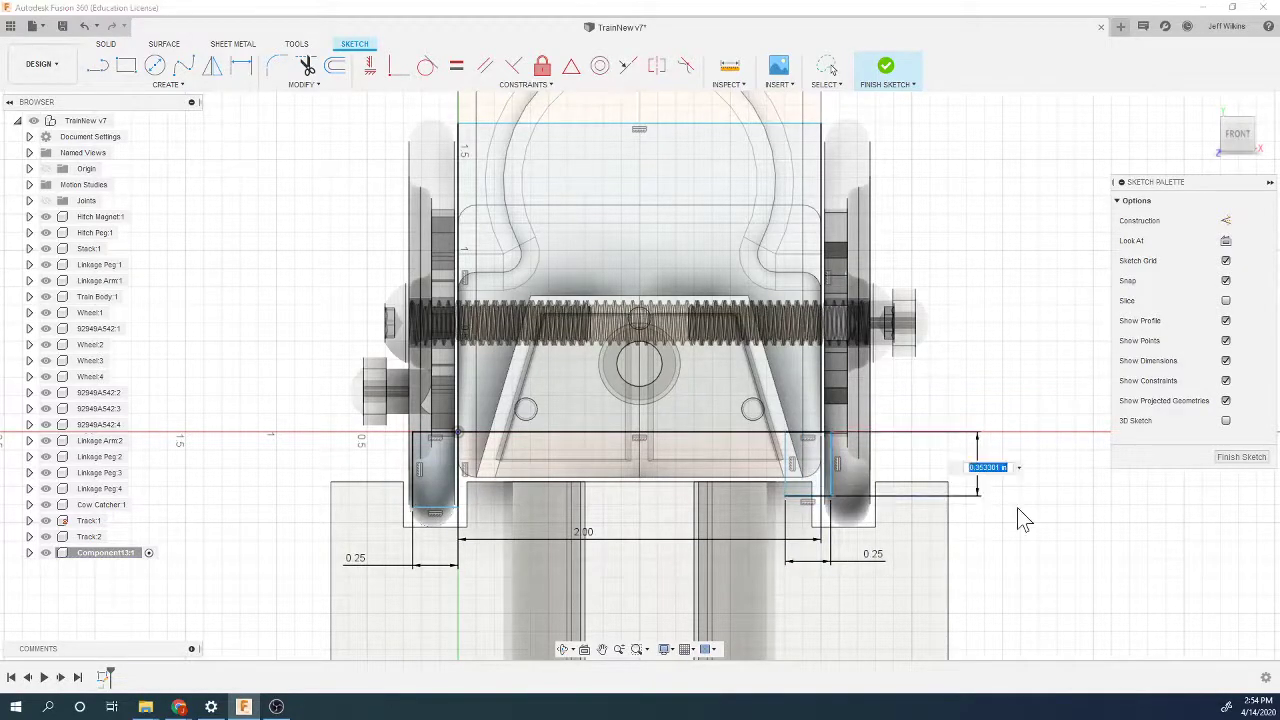
key("BackSpace")
type(".5")
key("Return")
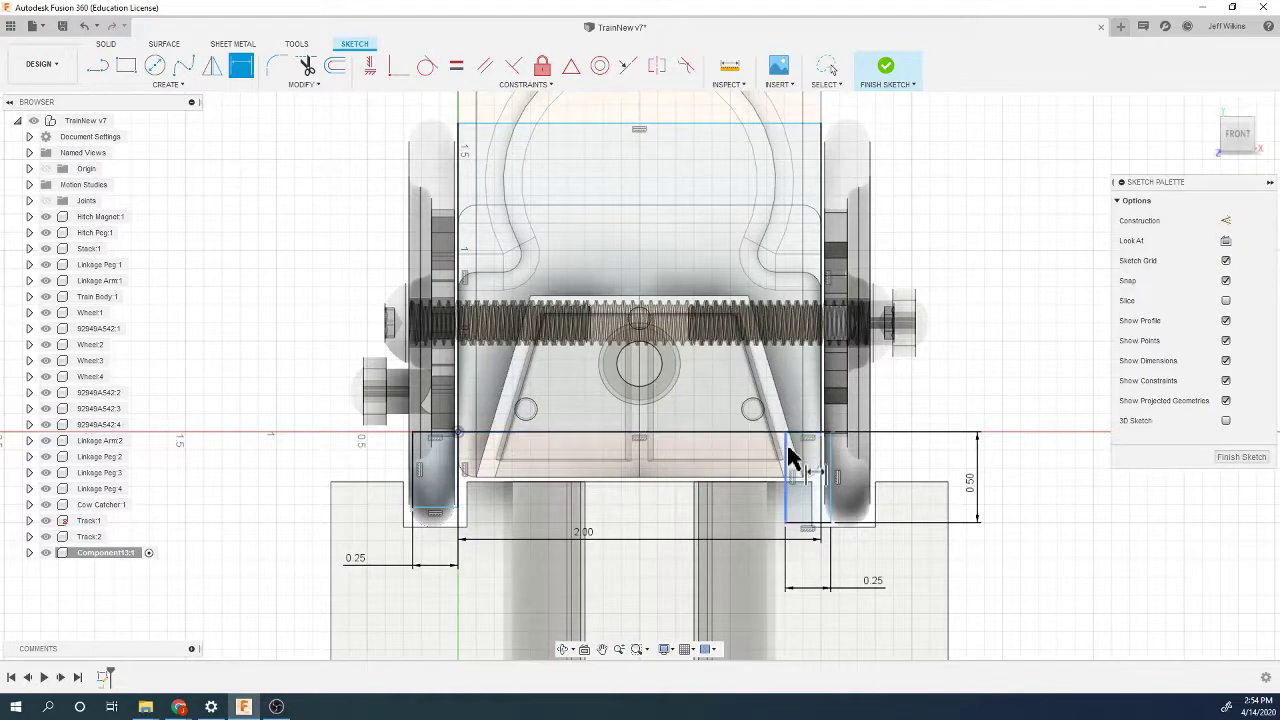
Step: Make the left and right slots' vertical lines equal in length
left_click(456, 66)
left_click(459, 505)
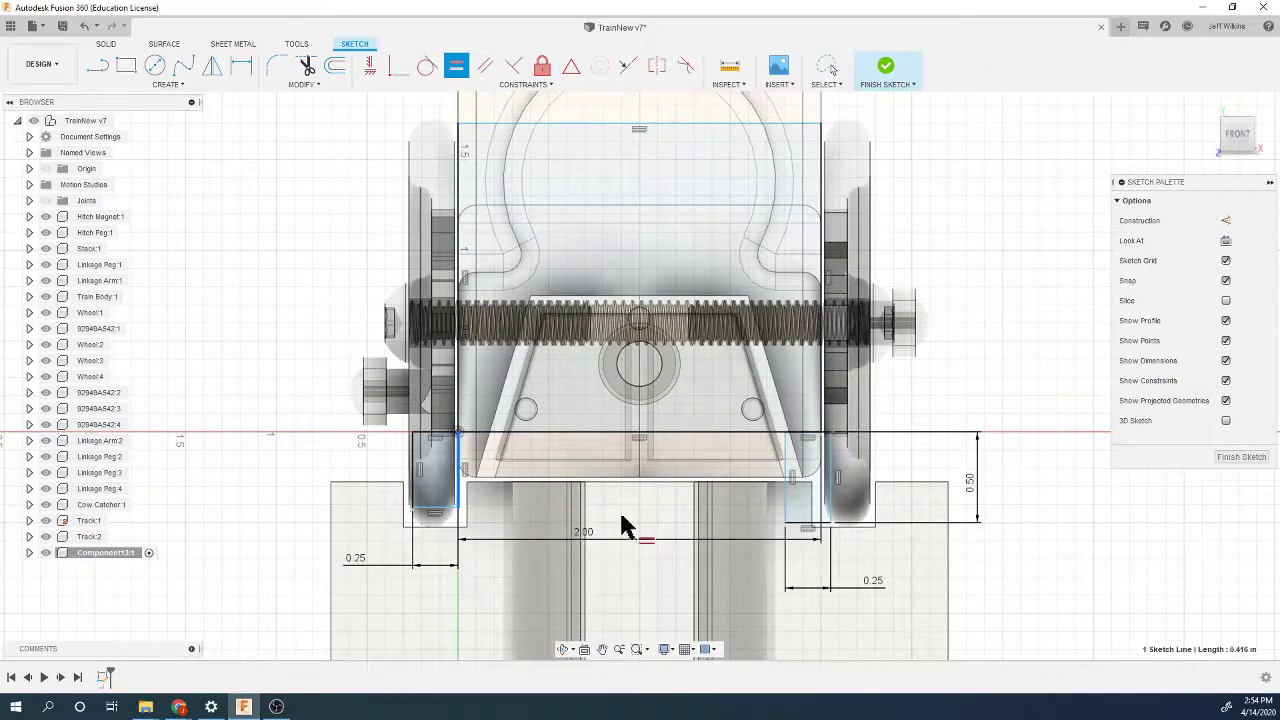
left_click(786, 508)
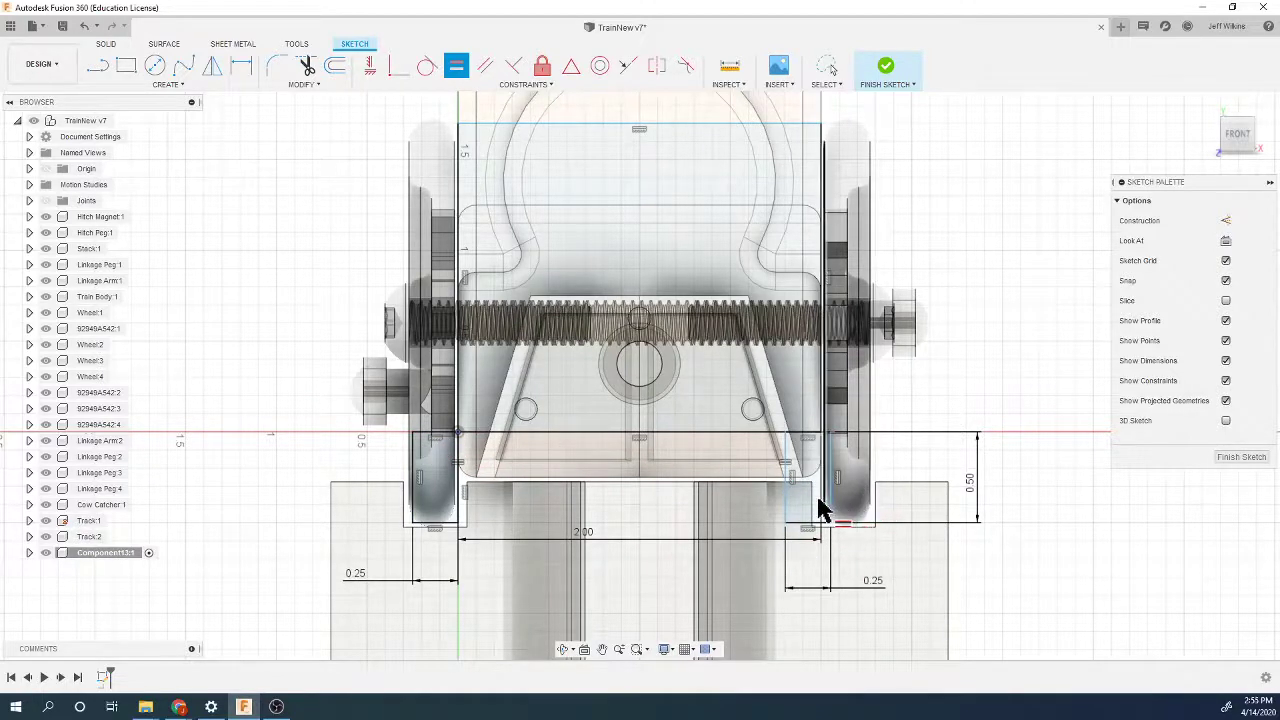
key("Escape")
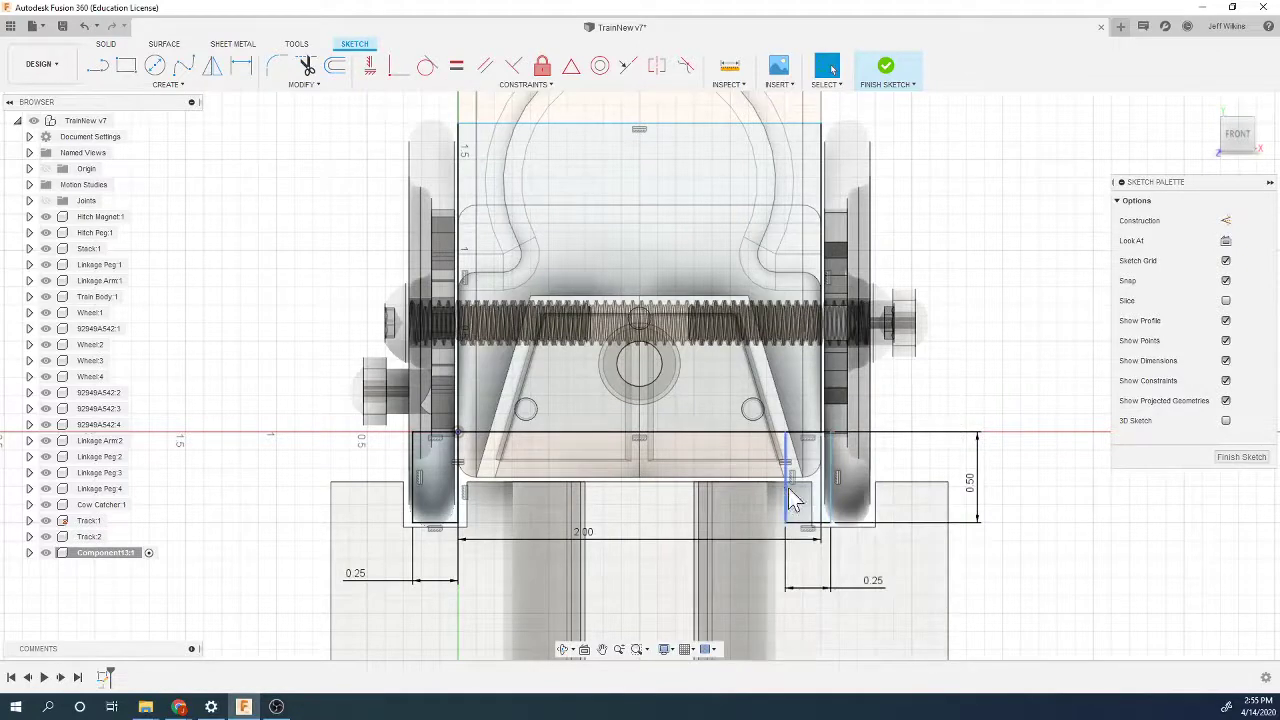
Step: Move the right slot outward and make it collinear with the body's right edge
left_click_drag(790, 489, 926, 505)
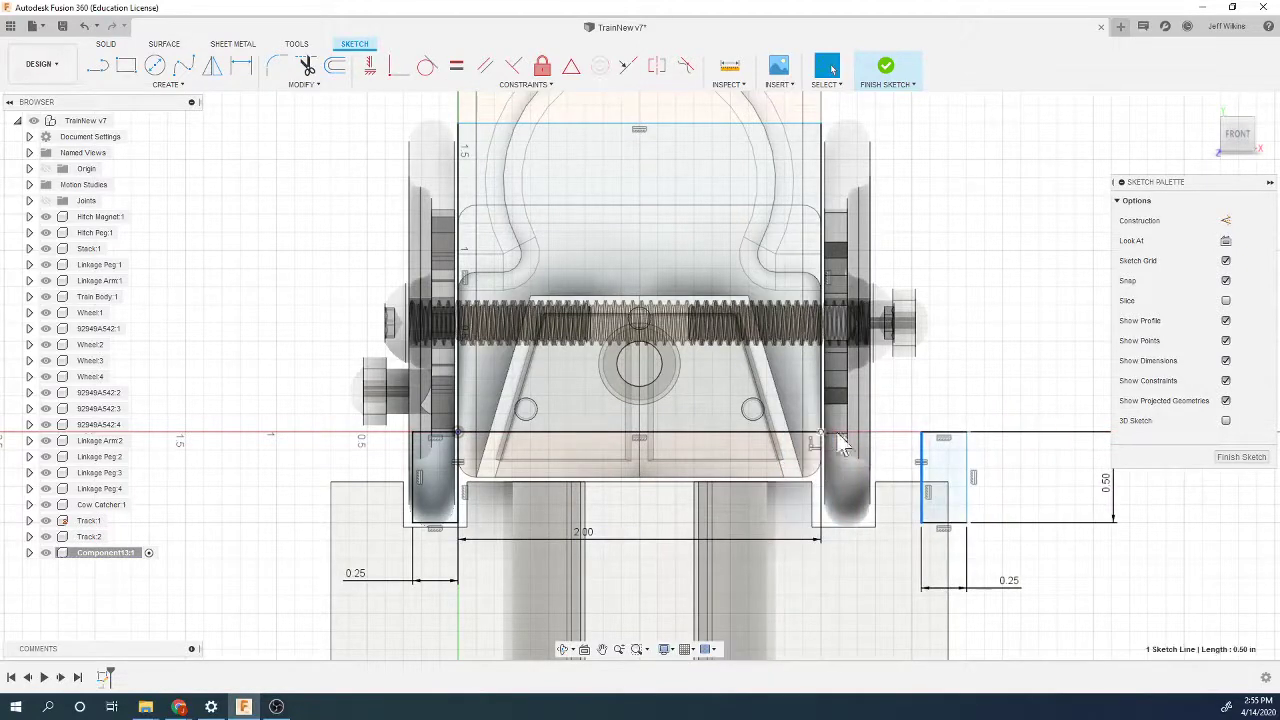
left_click(398, 66)
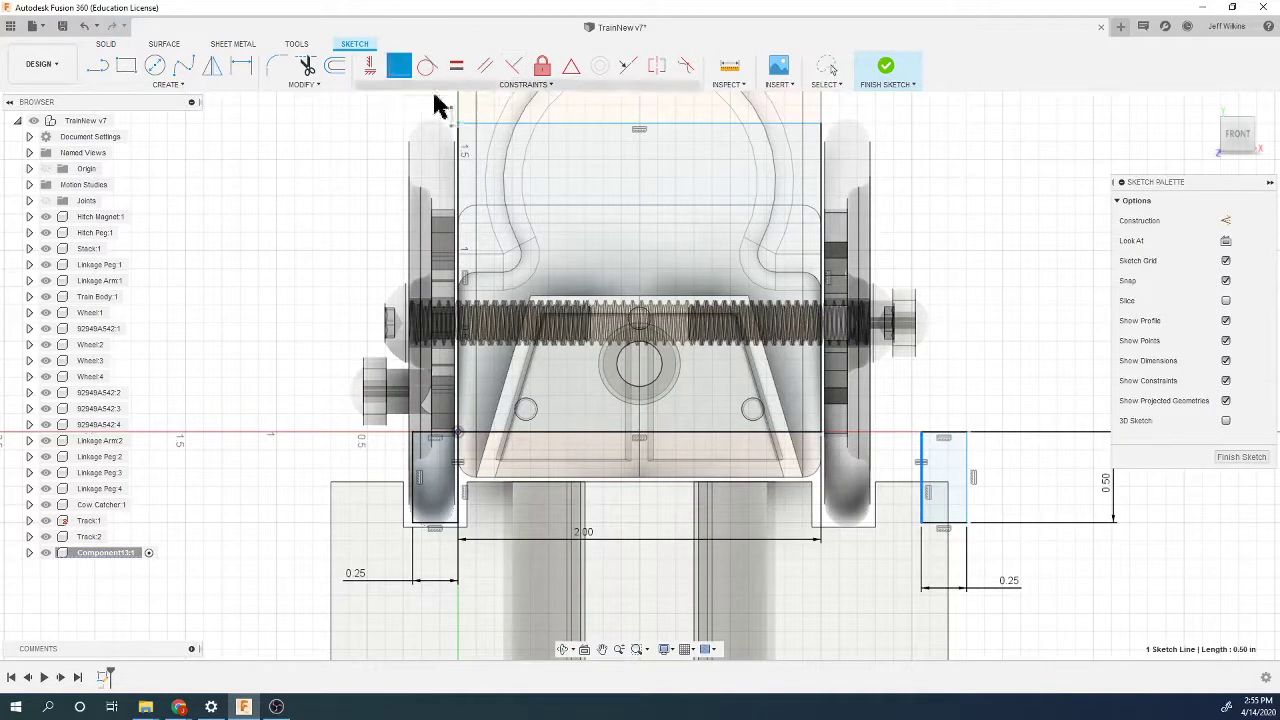
left_click(828, 443)
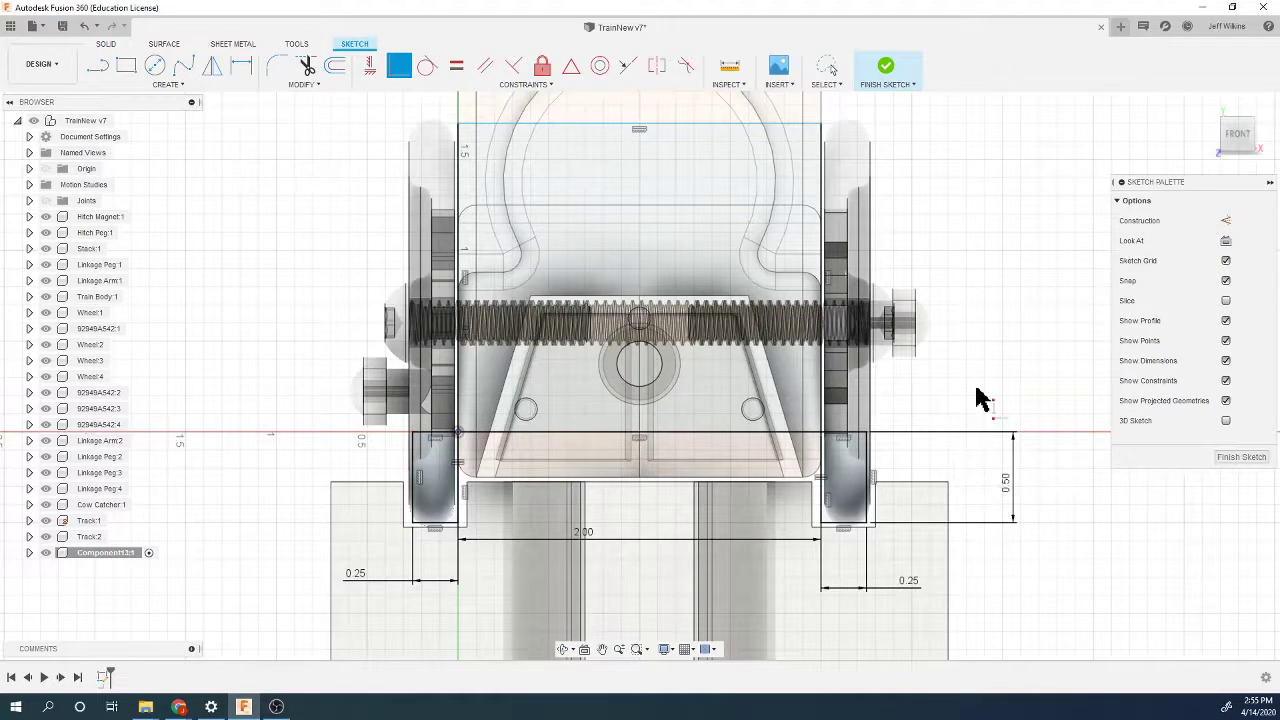
key("Escape")
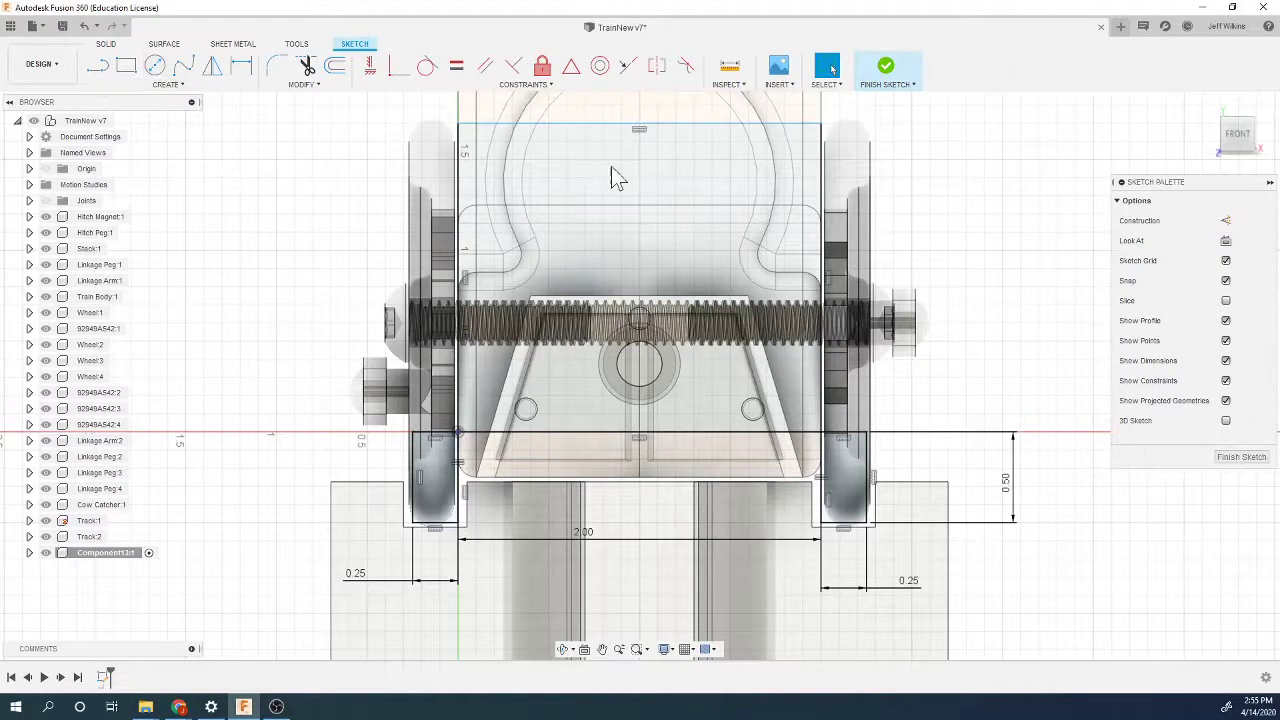
Step: Finish the sketch and hide the track, pegs, linkage arms, wheels, axle hardware, body and stack
left_click(885, 82)
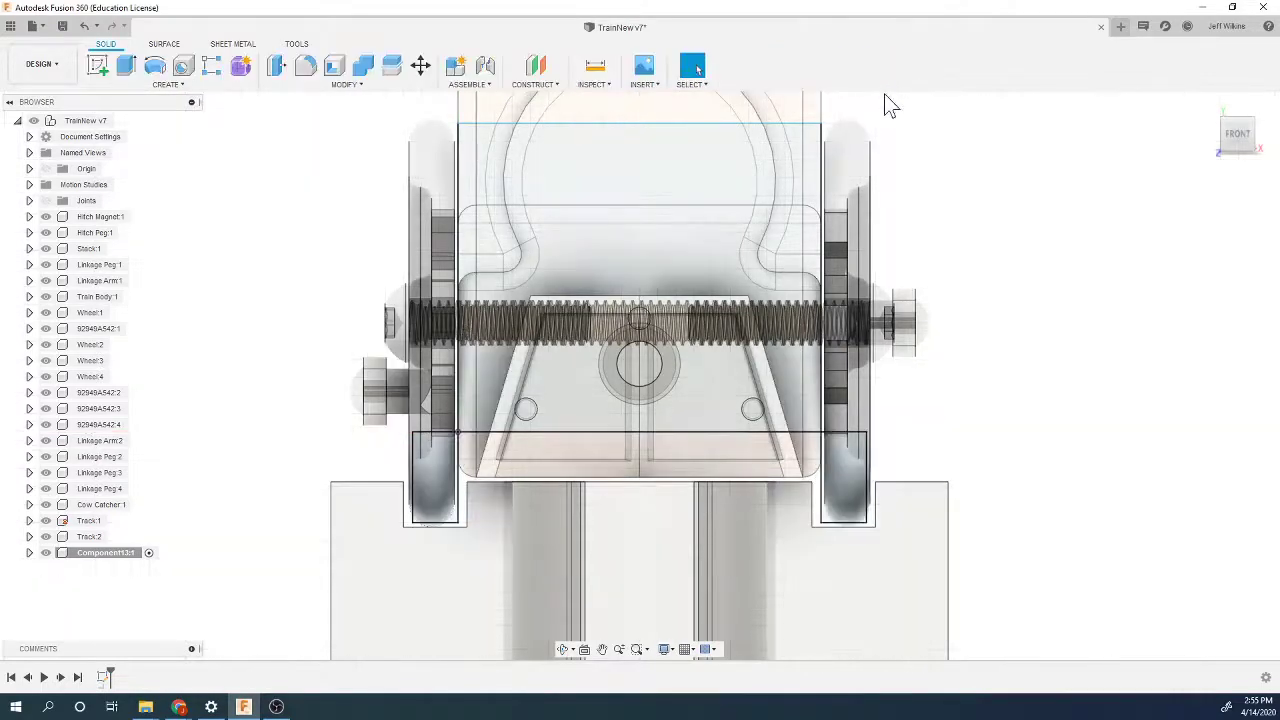
left_click(1245, 130)
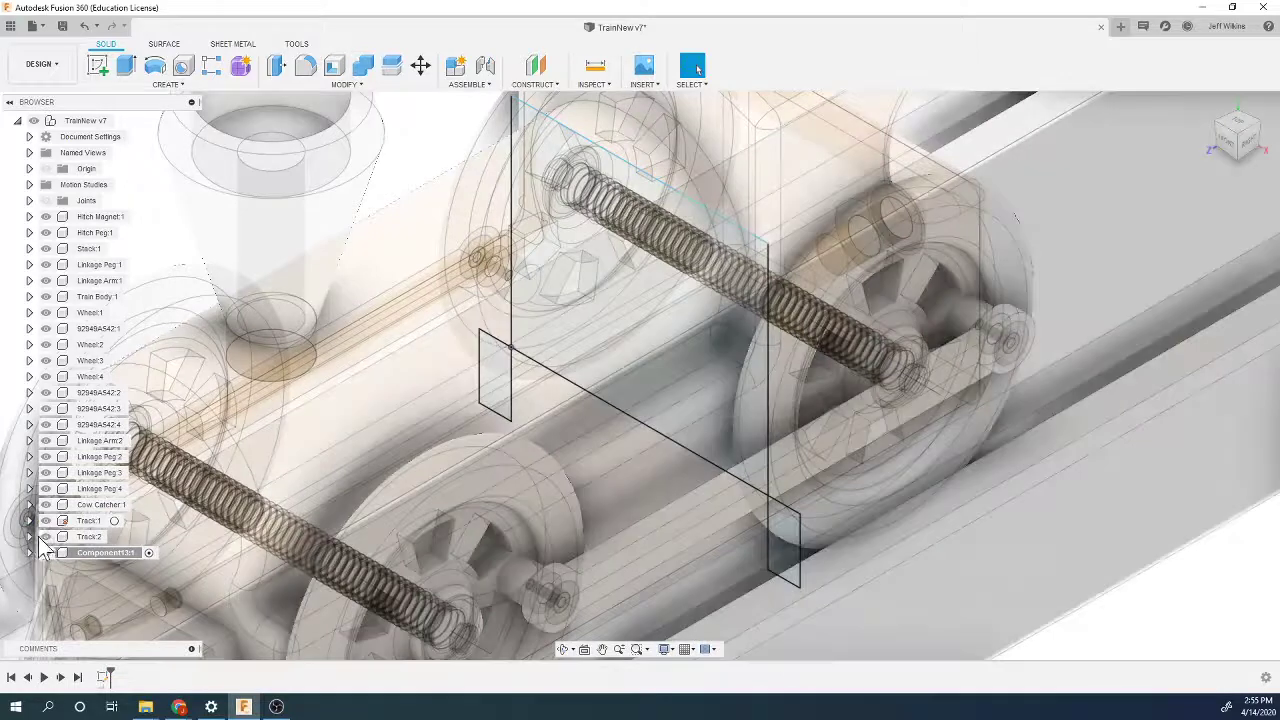
left_click(42, 540)
left_click(45, 537)
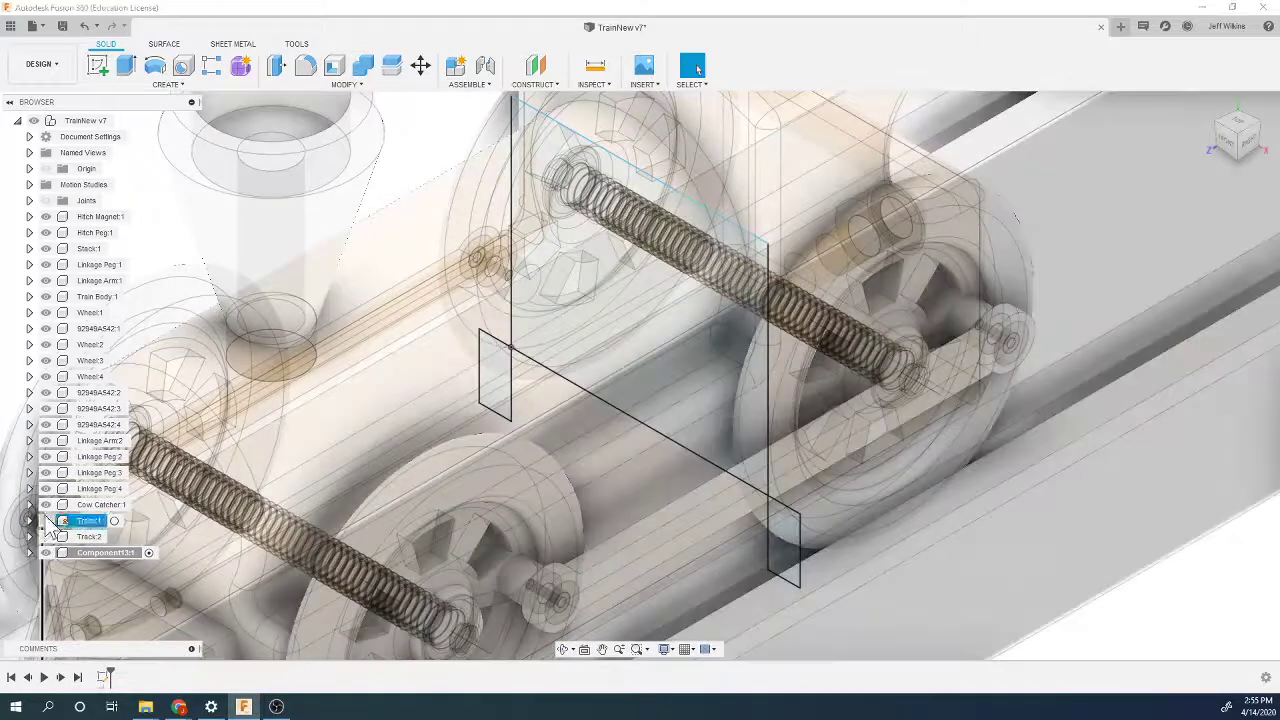
left_click(45, 488)
left_click(45, 472)
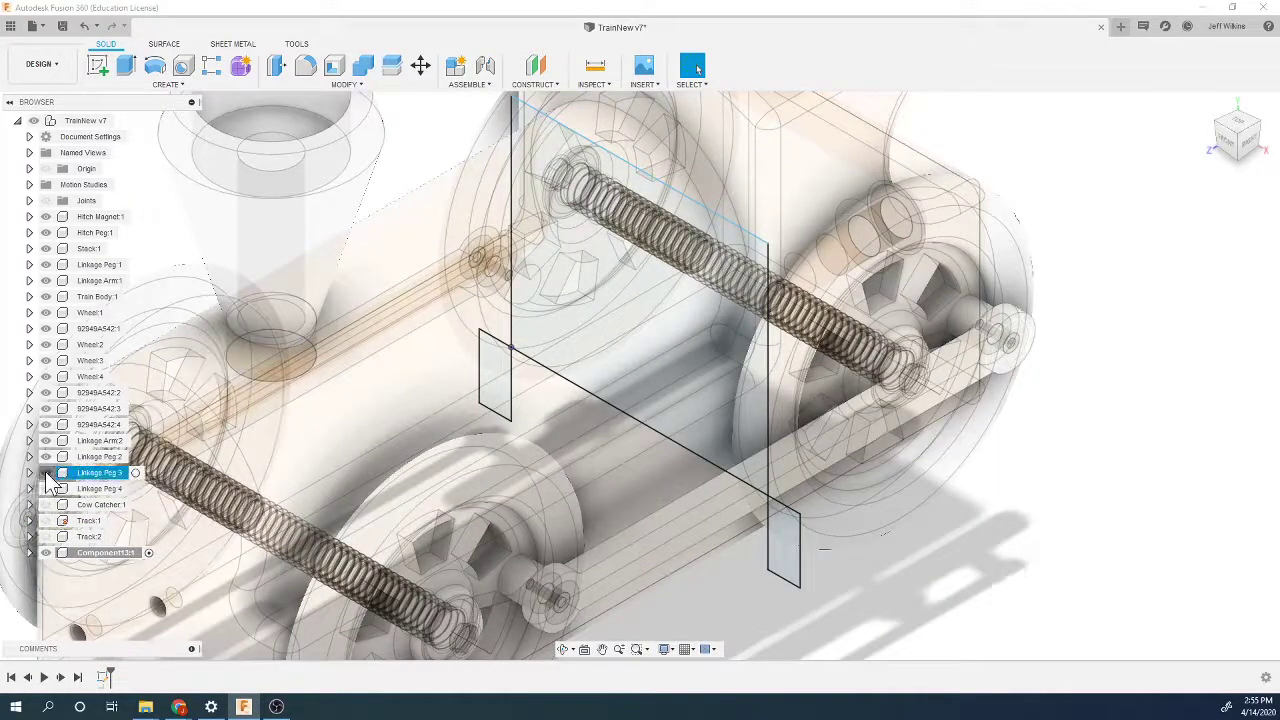
left_click(45, 456)
left_click(45, 440)
left_click(45, 424)
left_click(45, 408)
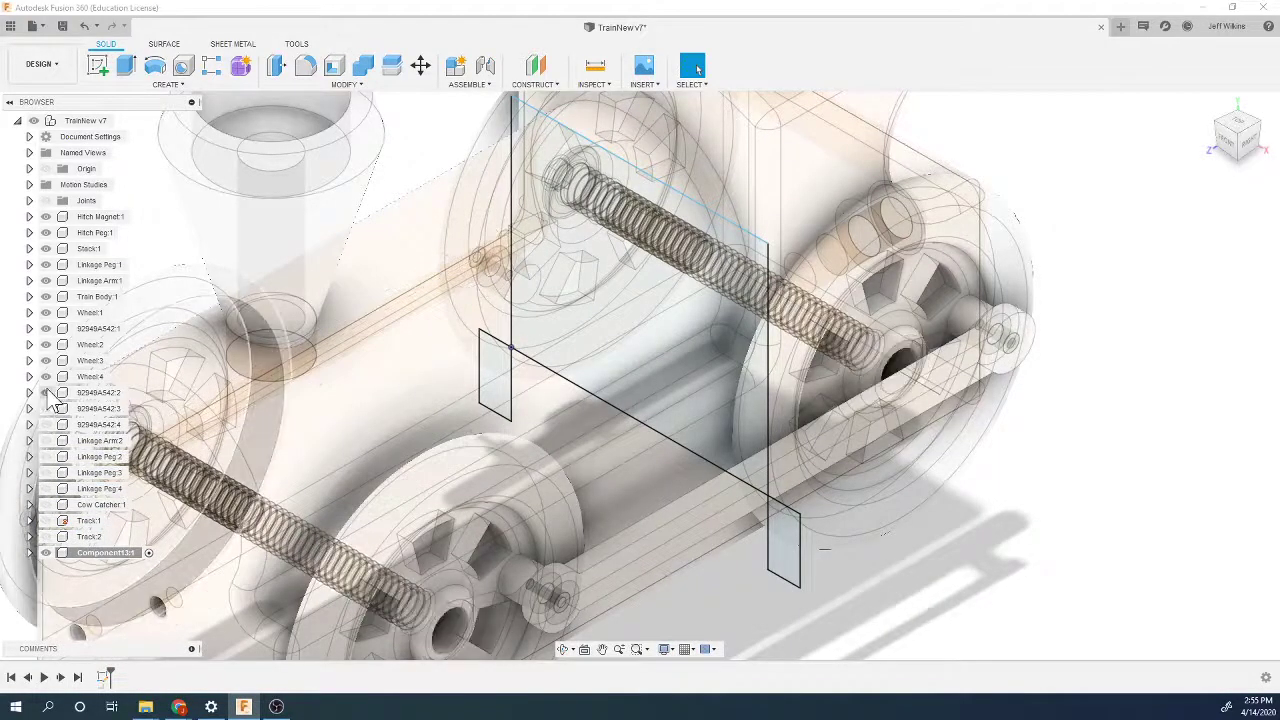
left_click(45, 392)
left_click(45, 376)
left_click(45, 360)
left_click(45, 344)
left_click(45, 328)
left_click(45, 312)
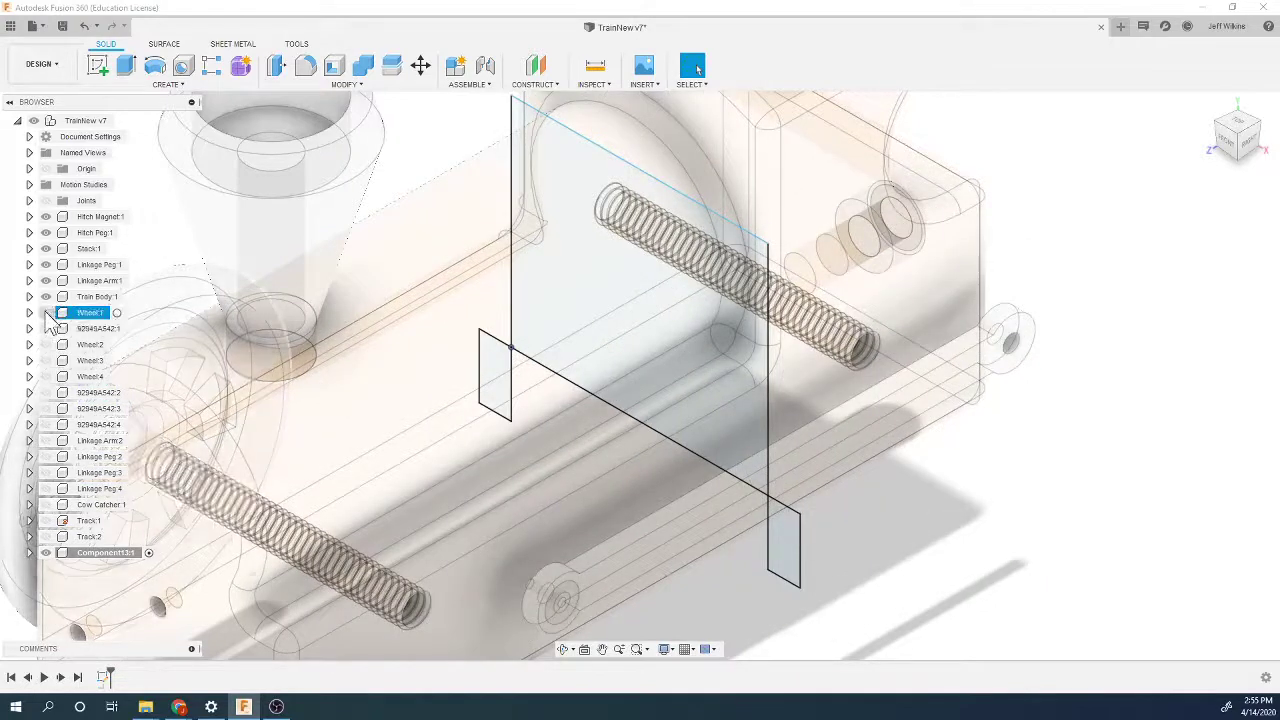
left_click(45, 296)
left_click(45, 280)
left_click(45, 264)
left_click(45, 248)
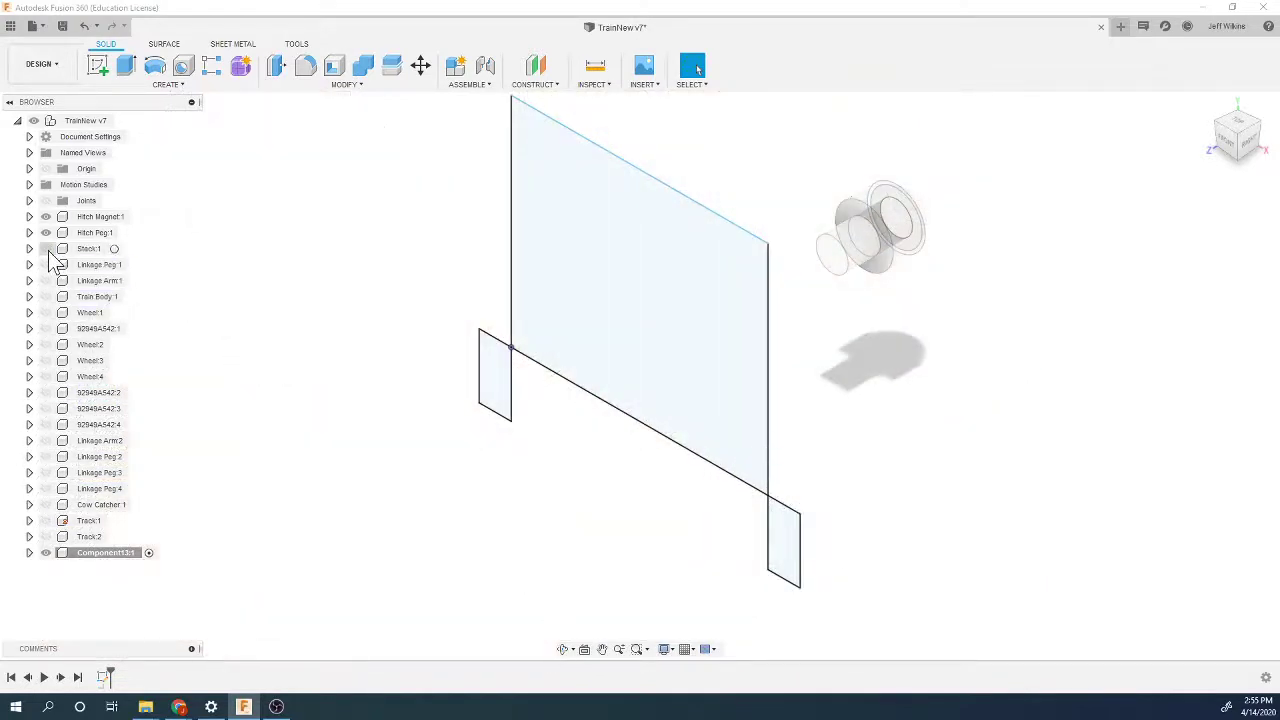
scroll(480, 515, "down", 2)
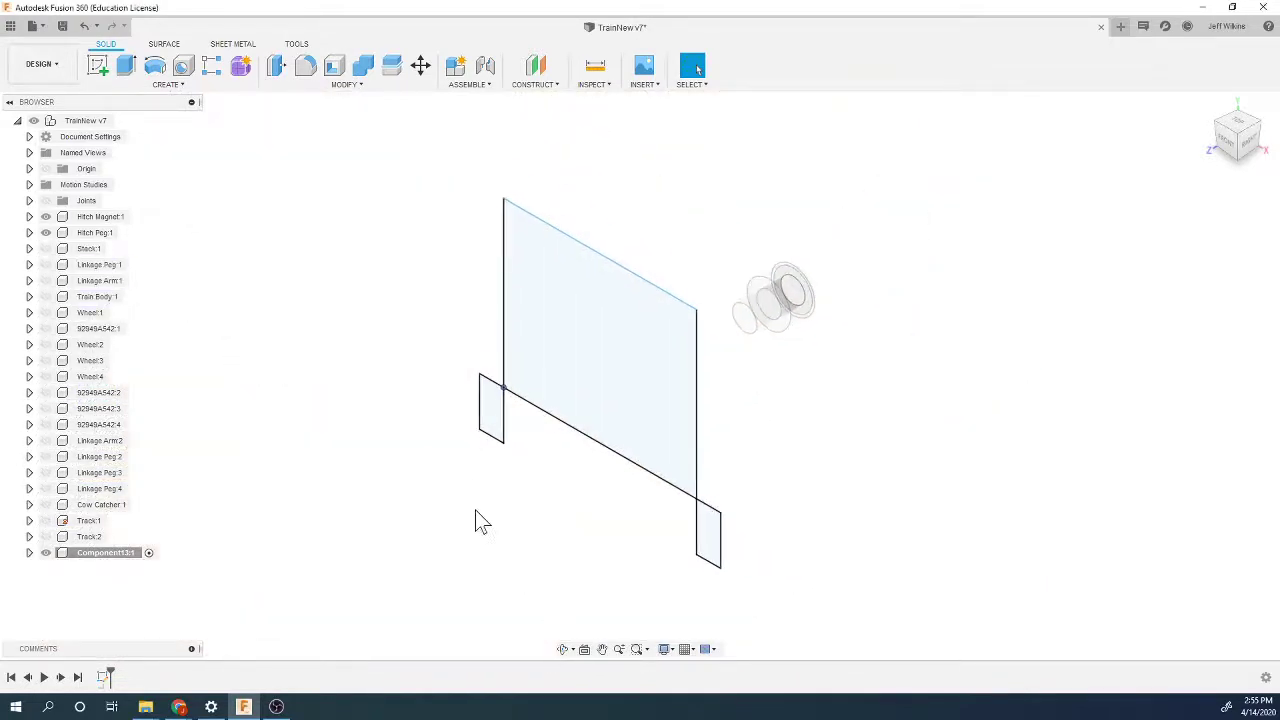
Step: Extrude the cab profile and both foot profiles 1.50 in deep as a new body
left_click(126, 65)
left_click(620, 386)
left_click(492, 415)
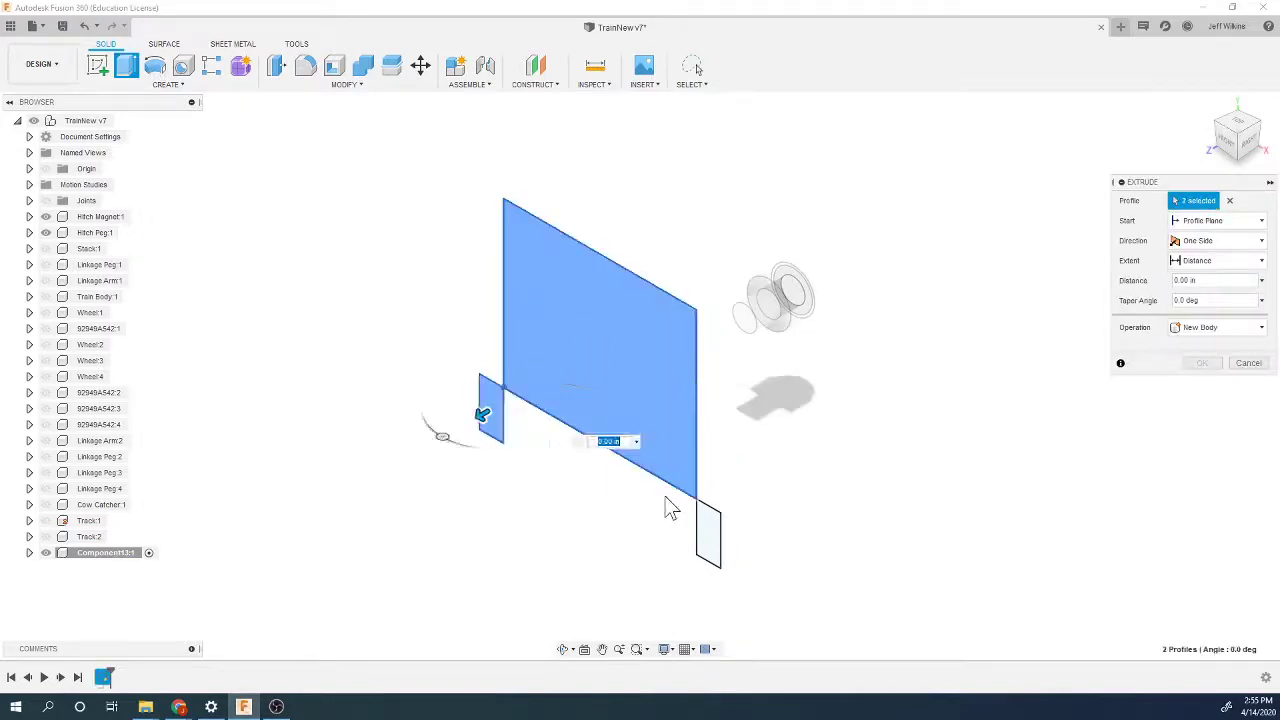
left_click(712, 540)
left_click_drag(700, 534, 862, 476)
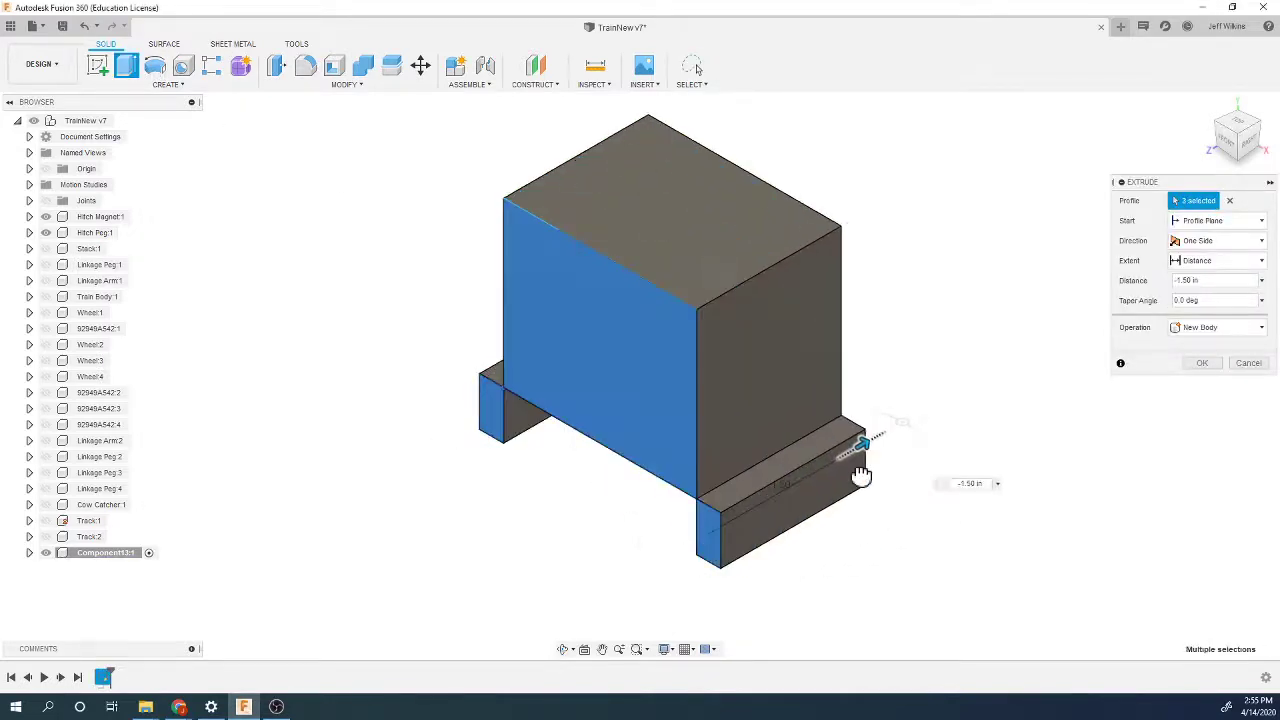
left_click(1201, 363)
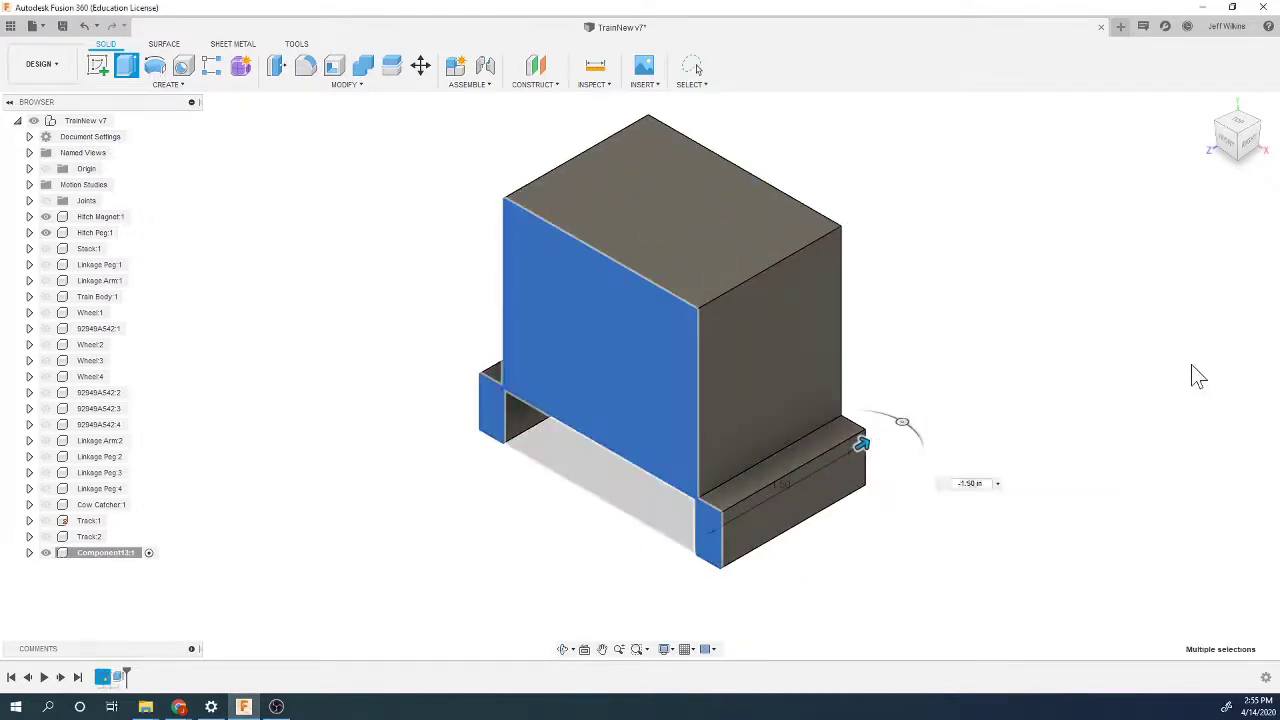
left_click(306, 66)
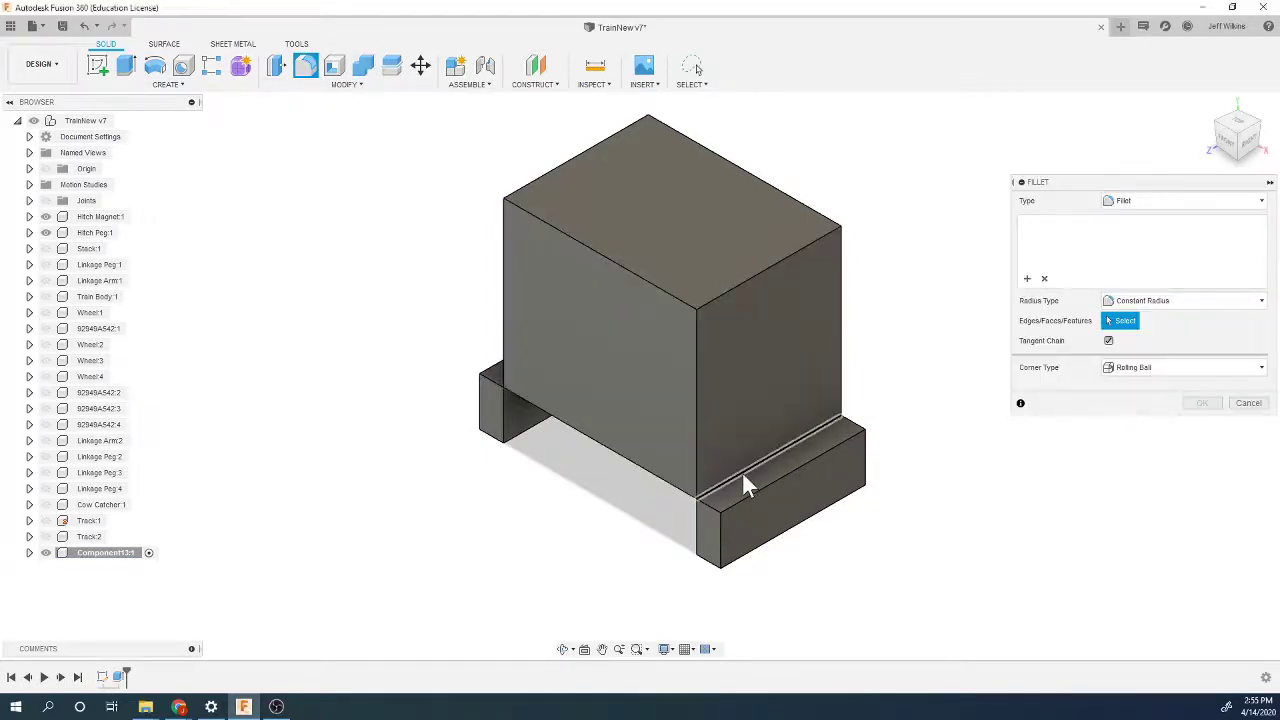
left_click(742, 470)
left_click(522, 390)
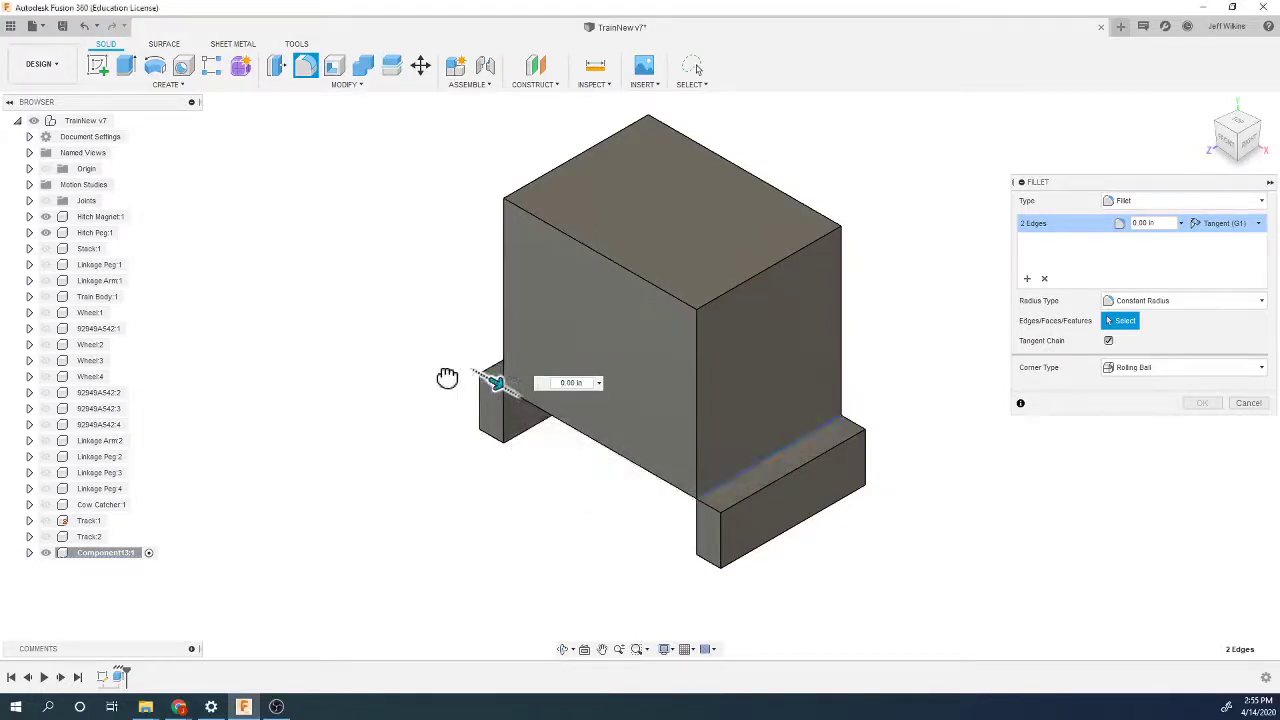
left_click(1248, 402)
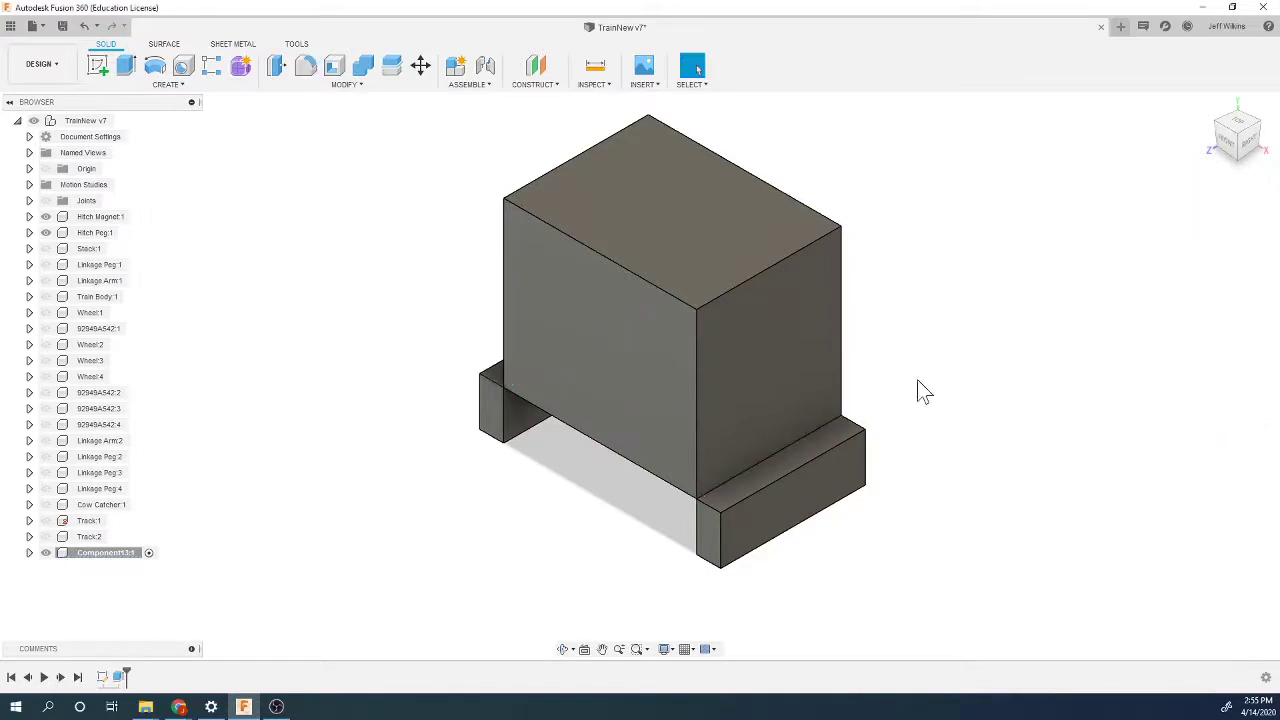
left_click(334, 86)
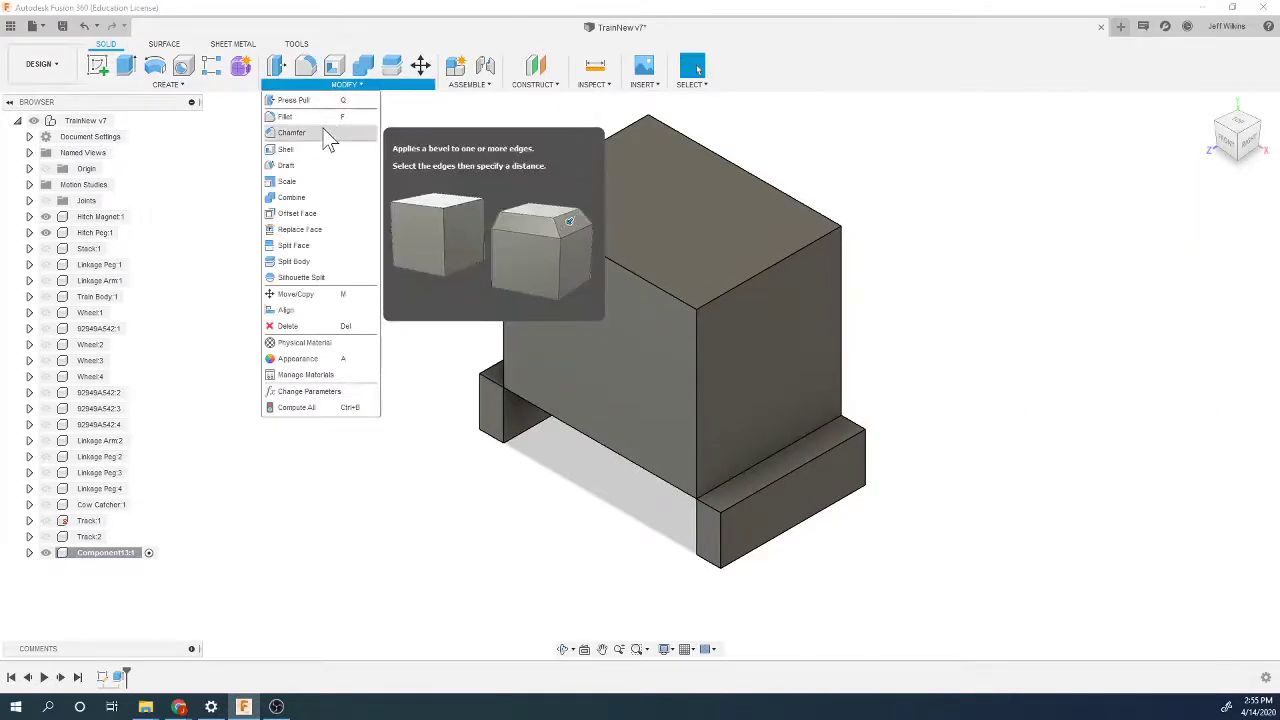
left_click(323, 128)
left_click(753, 465)
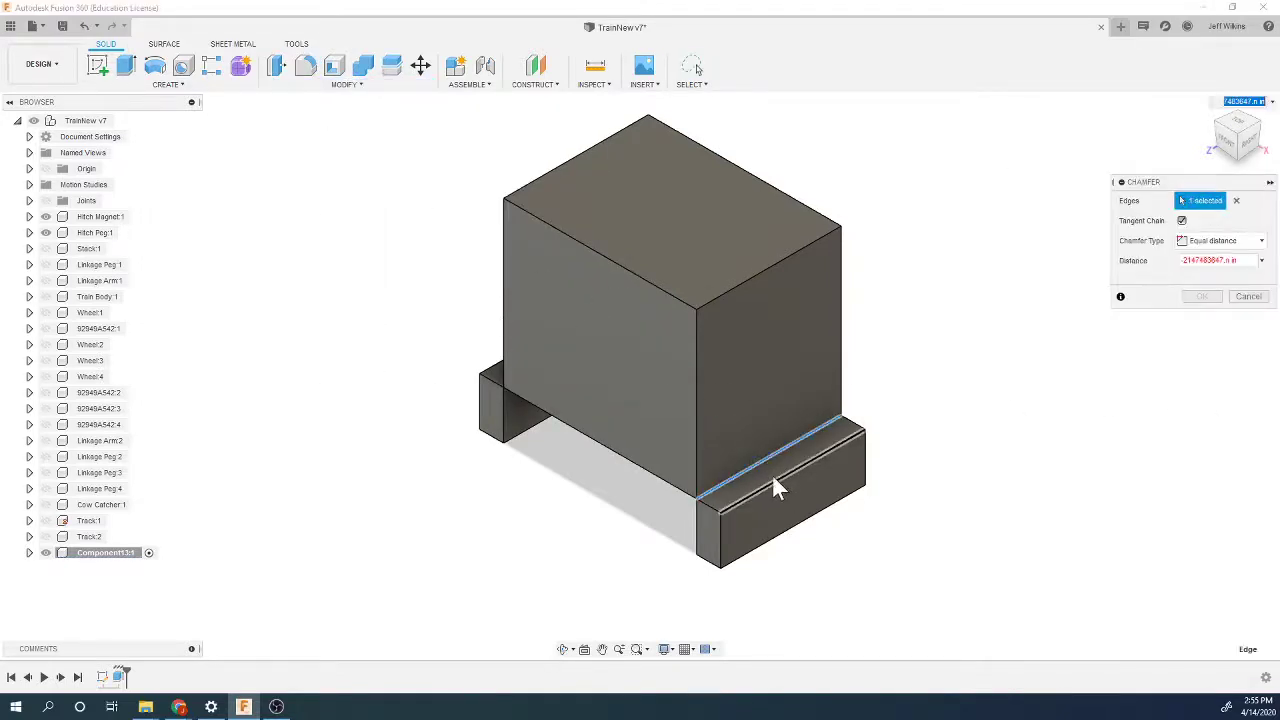
left_click(1248, 296)
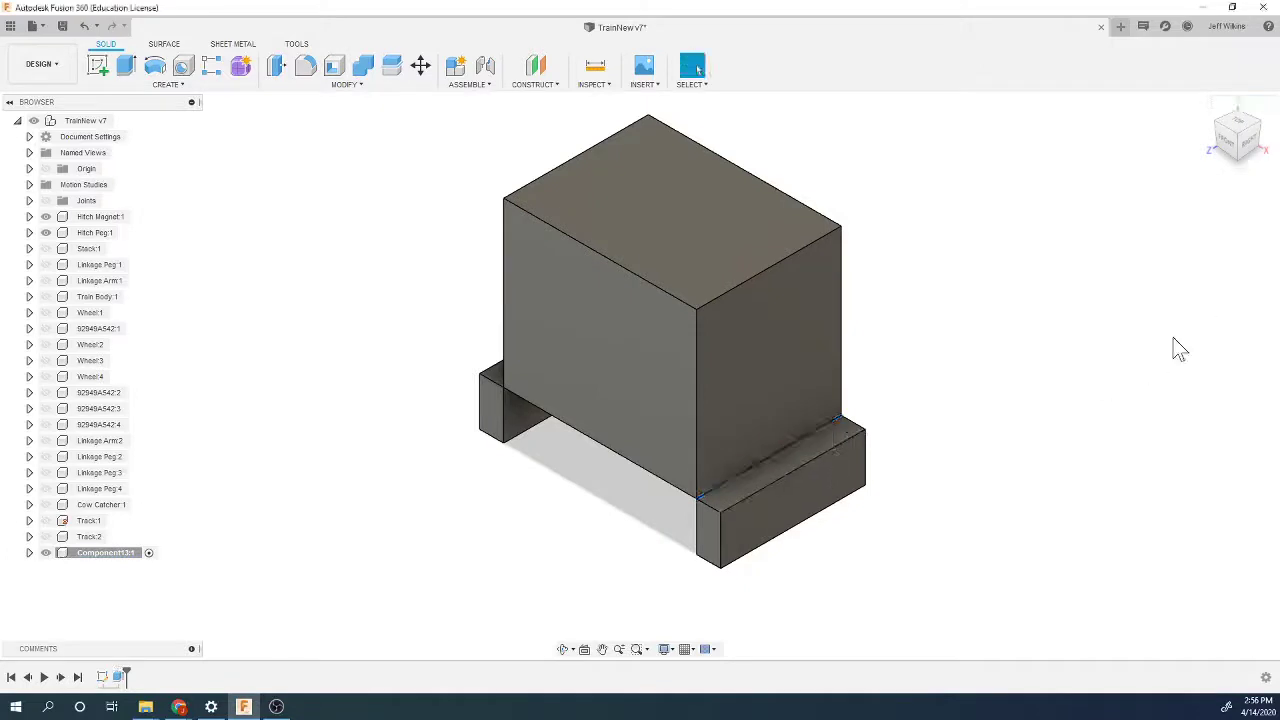
left_click(335, 86)
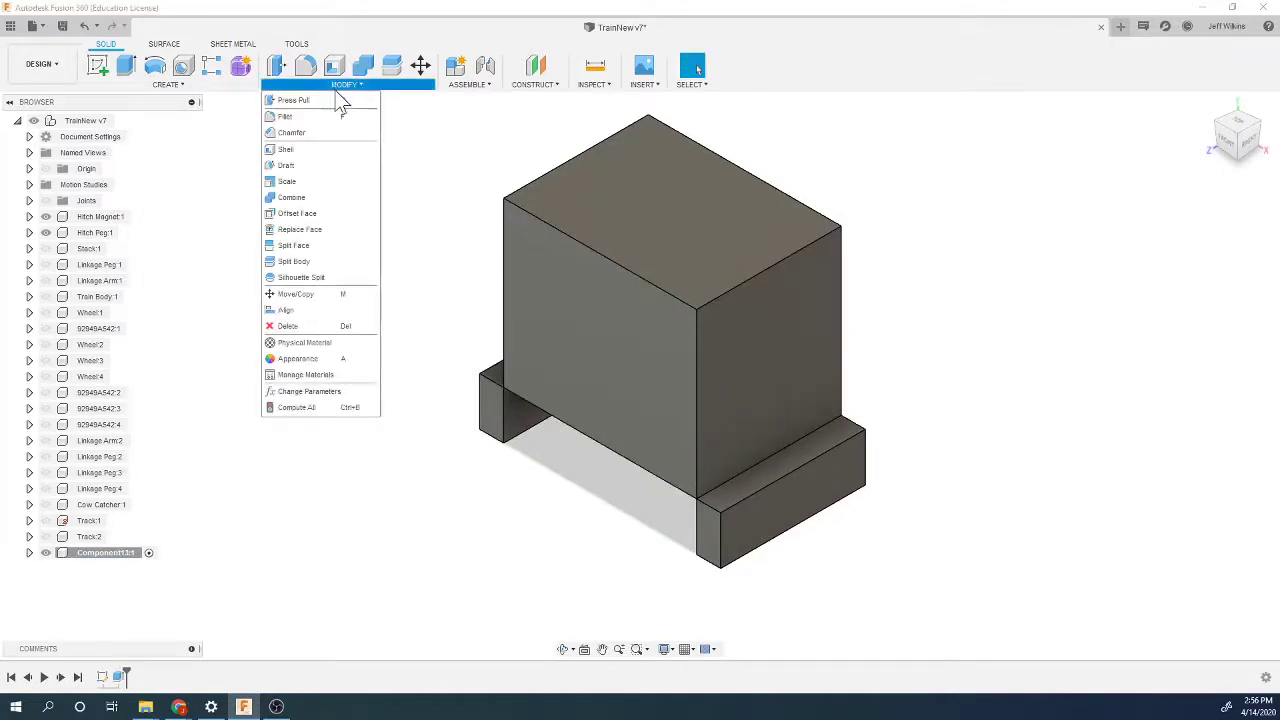
left_click(290, 166)
left_click(727, 412)
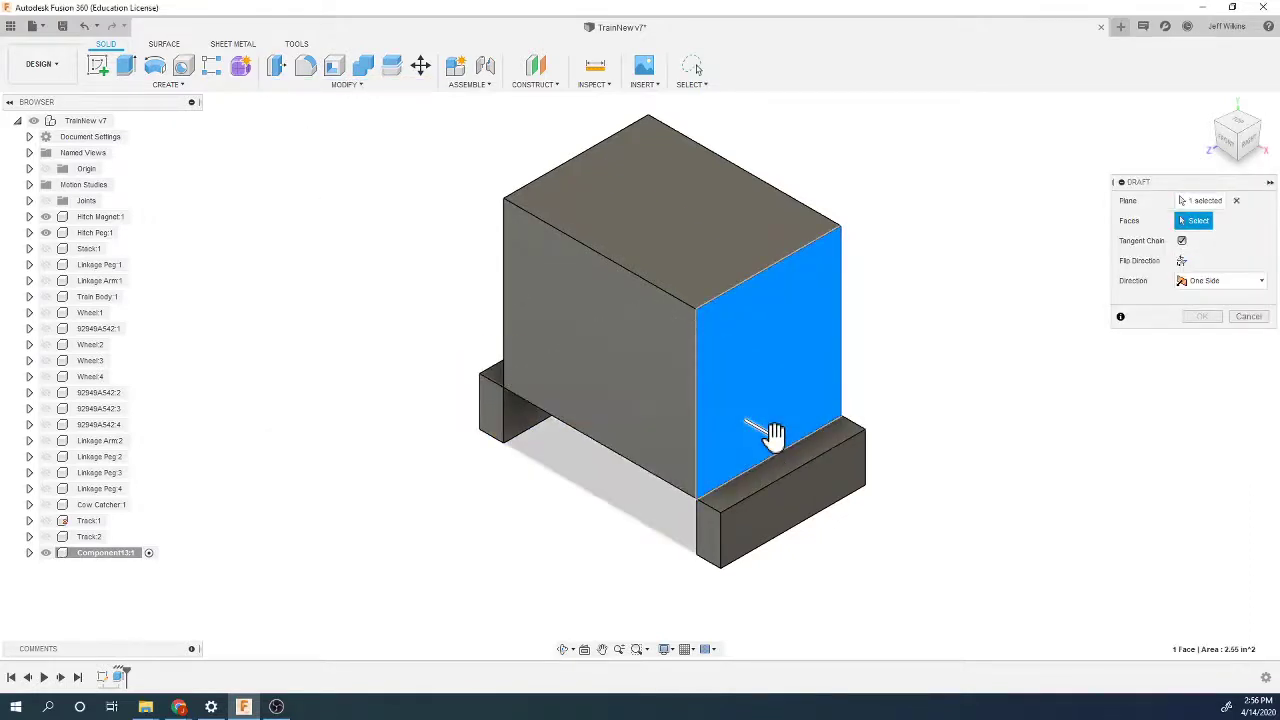
left_click(727, 408)
left_click(746, 476)
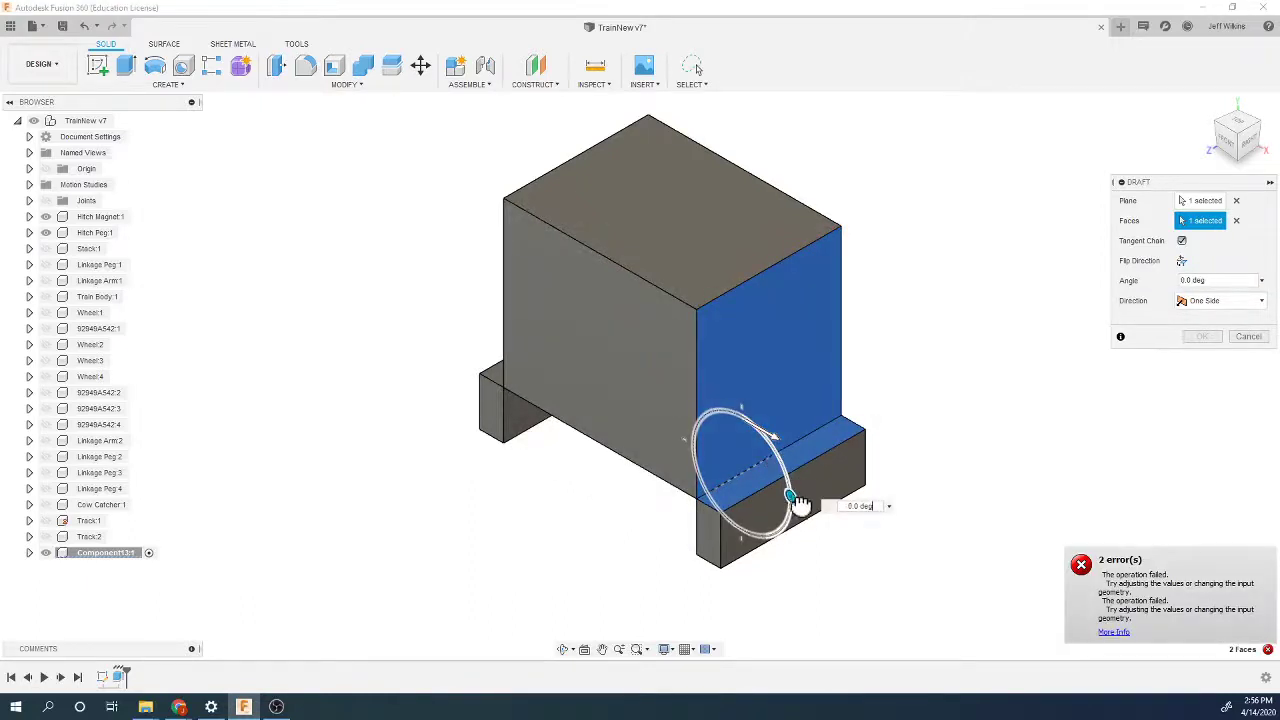
left_click_drag(798, 505, 768, 536)
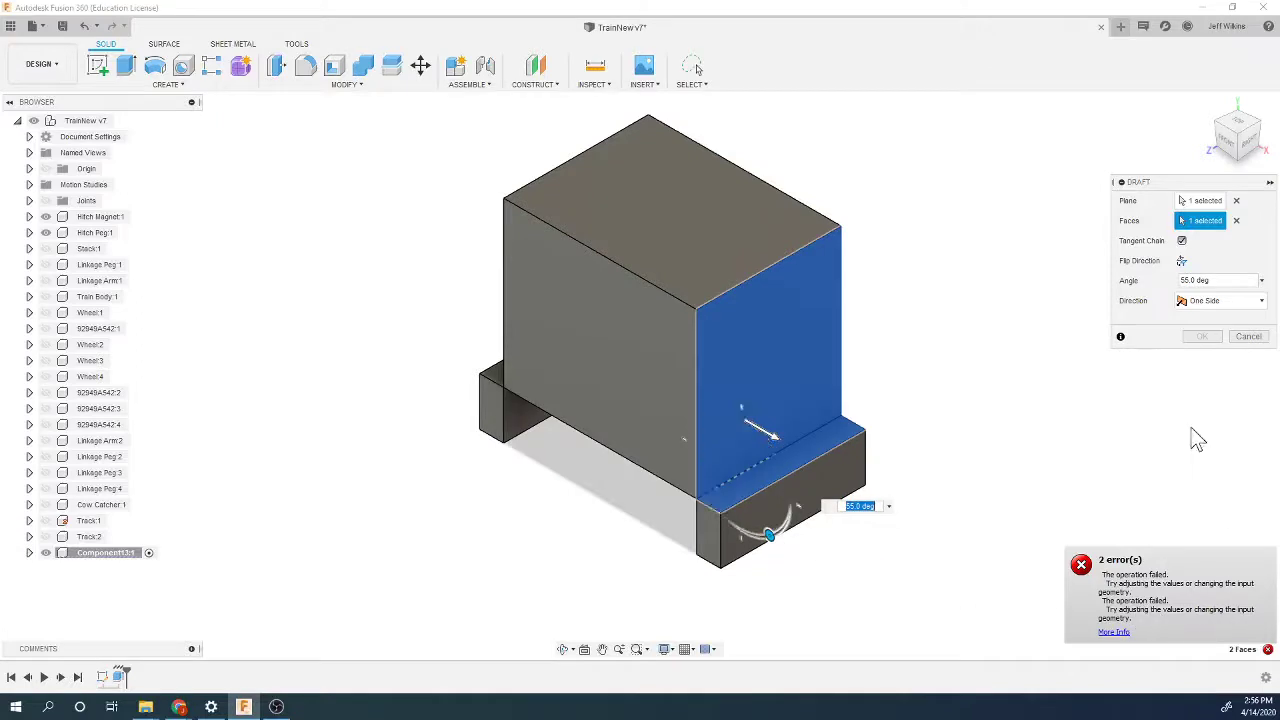
key("Escape")
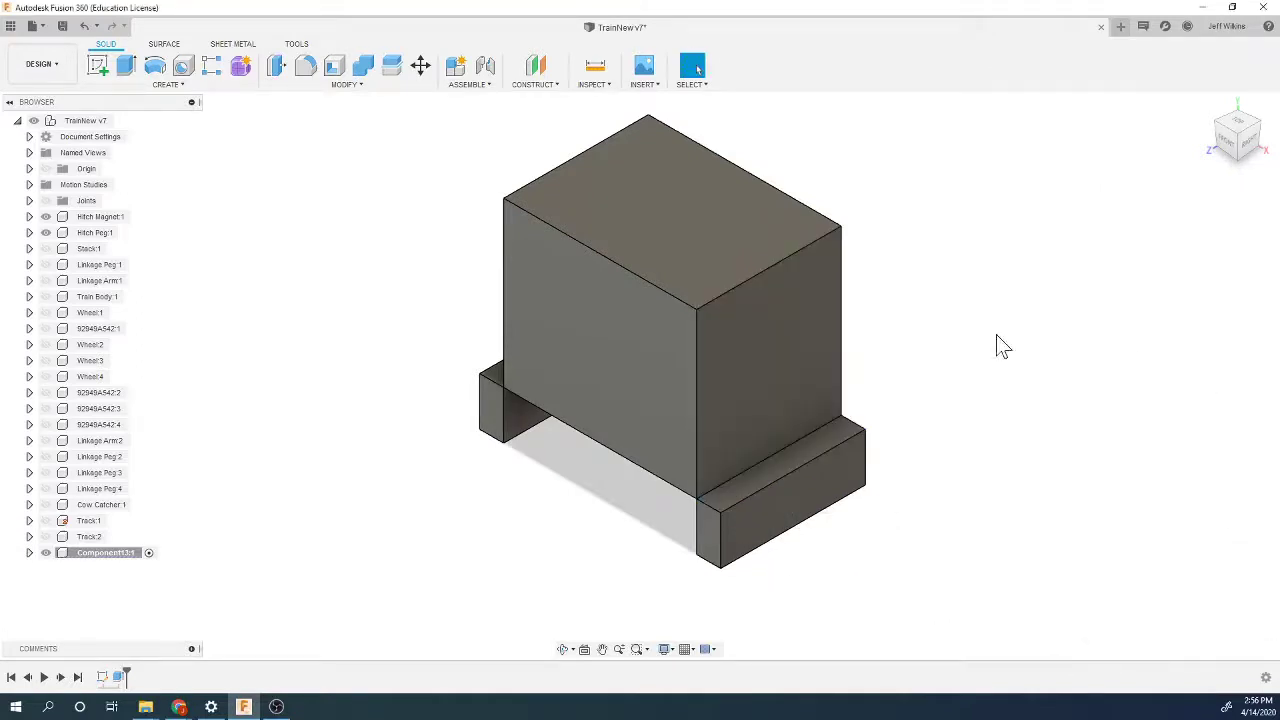
left_click(350, 85)
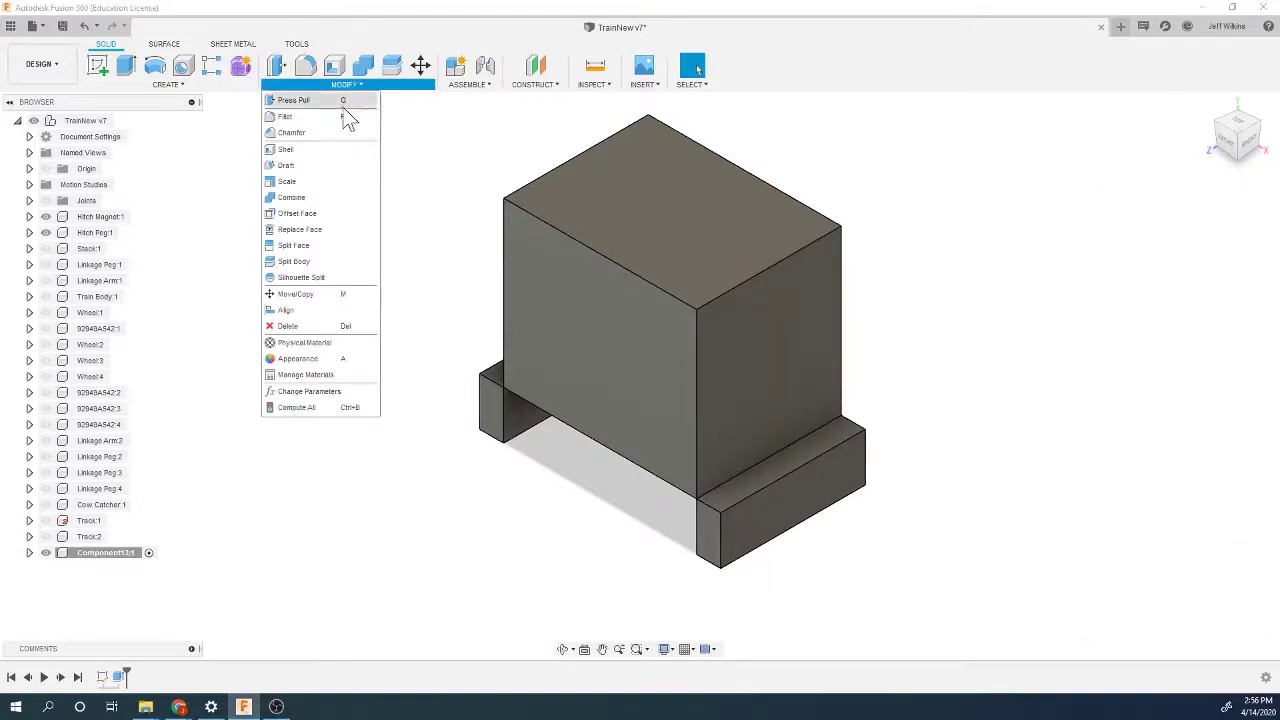
left_click(286, 165)
left_click(759, 476)
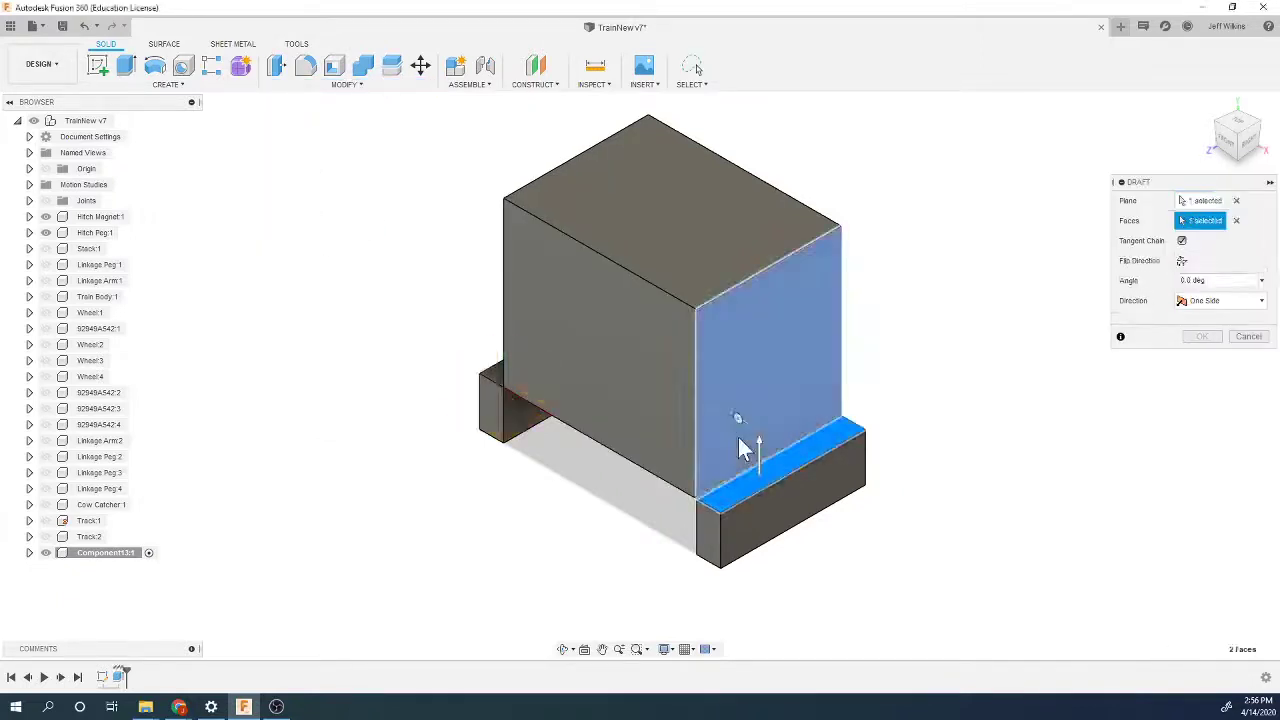
left_click(740, 437)
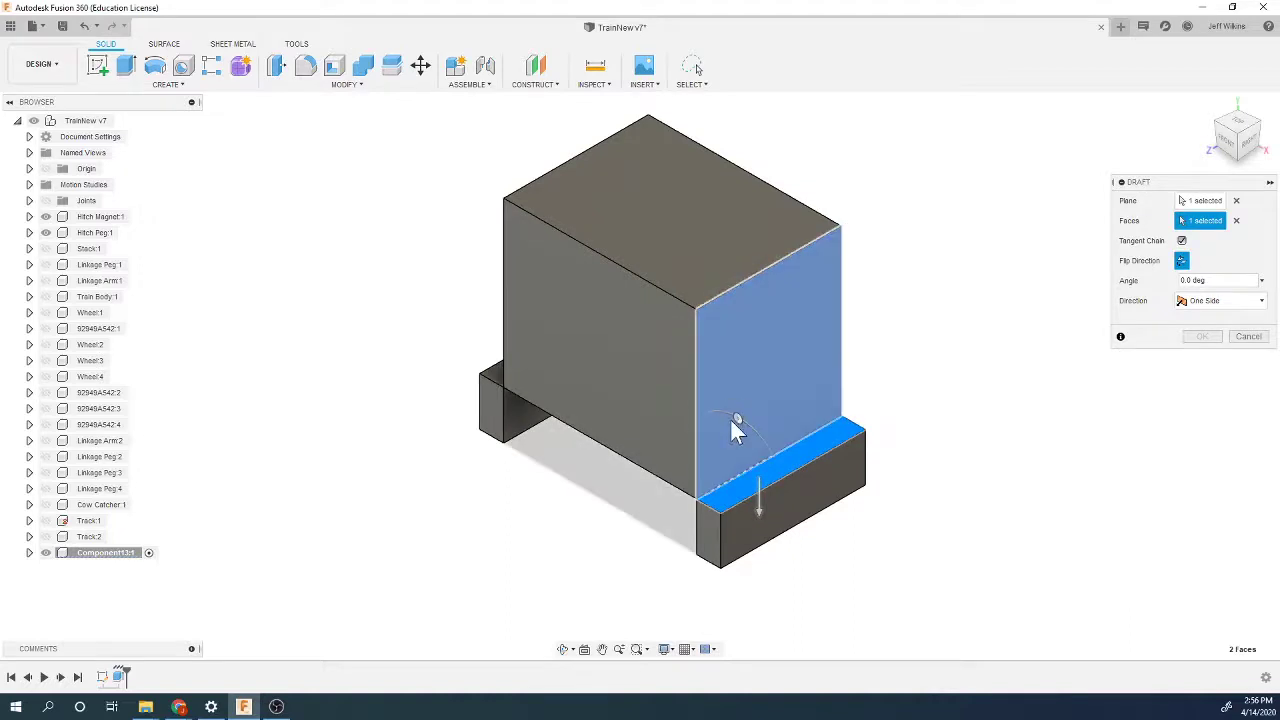
mouse_move(730, 418)
left_mouse_down()
mouse_move(697, 417)
mouse_move(758, 432)
mouse_move(782, 455)
mouse_move(788, 484)
mouse_move(760, 516)
mouse_move(751, 446)
mouse_move(650, 457)
mouse_move(719, 438)
left_mouse_up()
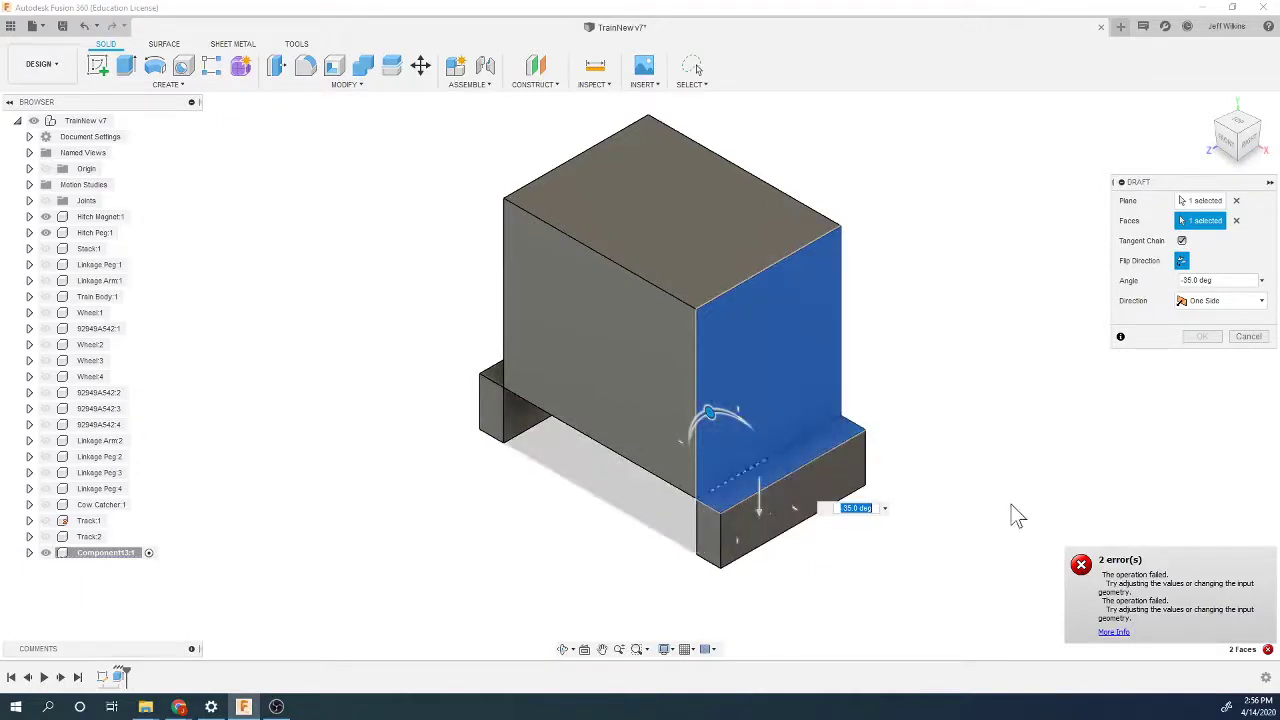
left_click(1248, 337)
Step: On the cab's front face, draw two slanted lines from the feet's outer corners to the cab sides
left_click(97, 65)
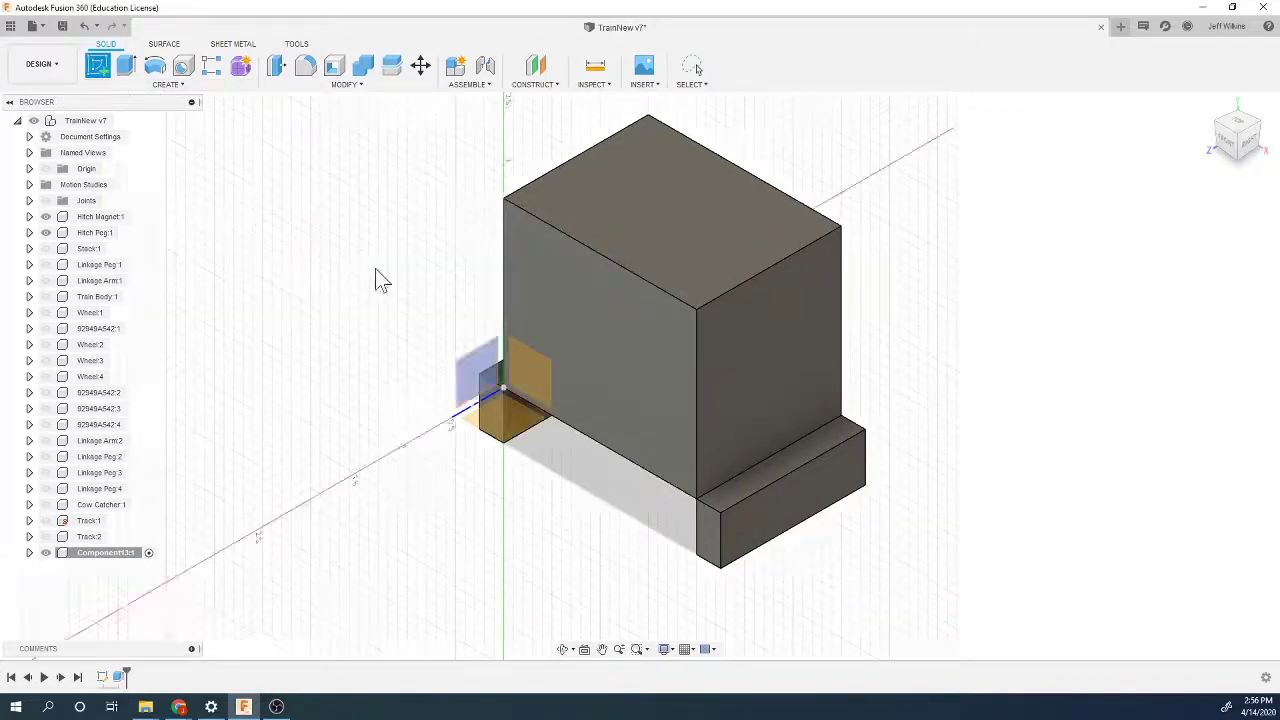
left_click(607, 375)
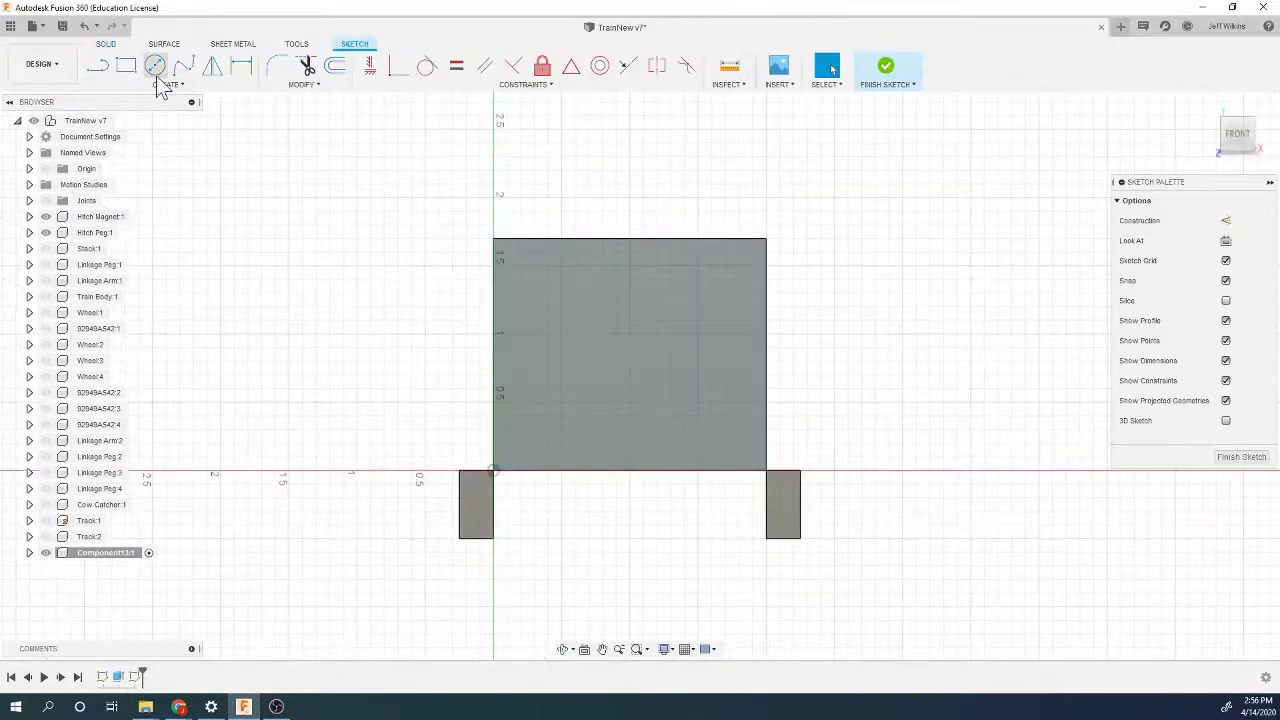
left_click(97, 65)
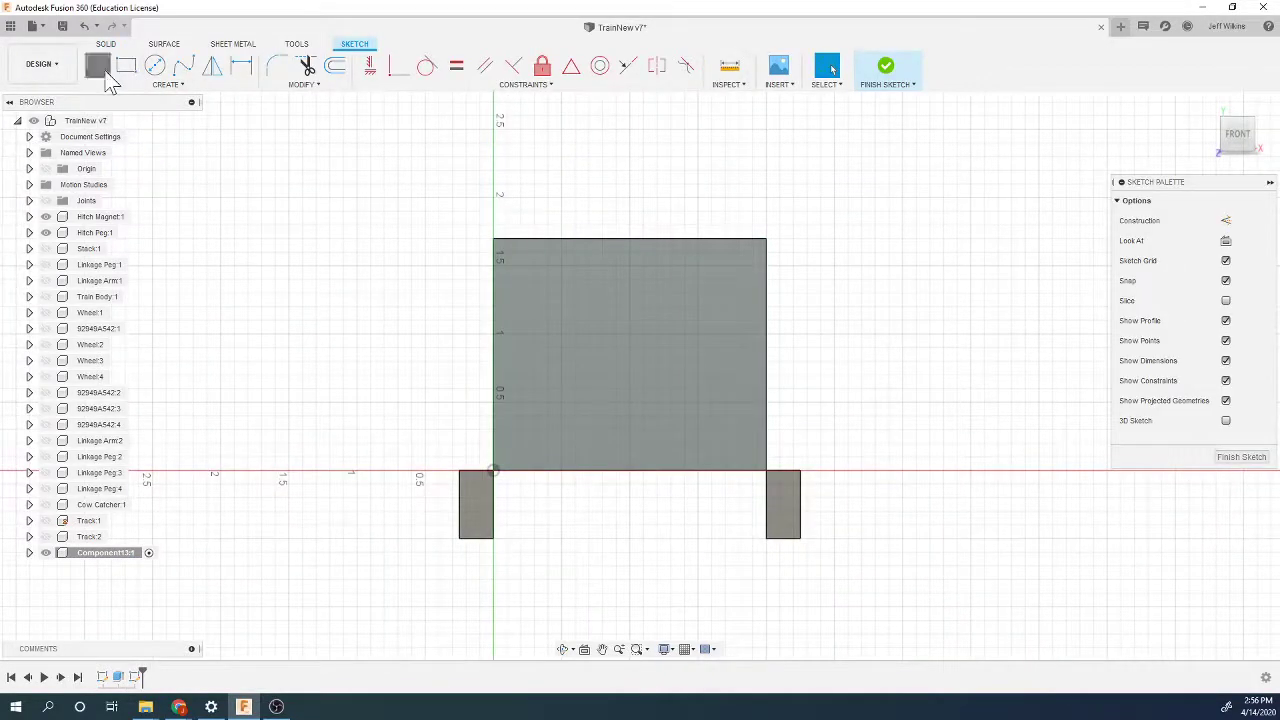
left_click(460, 470)
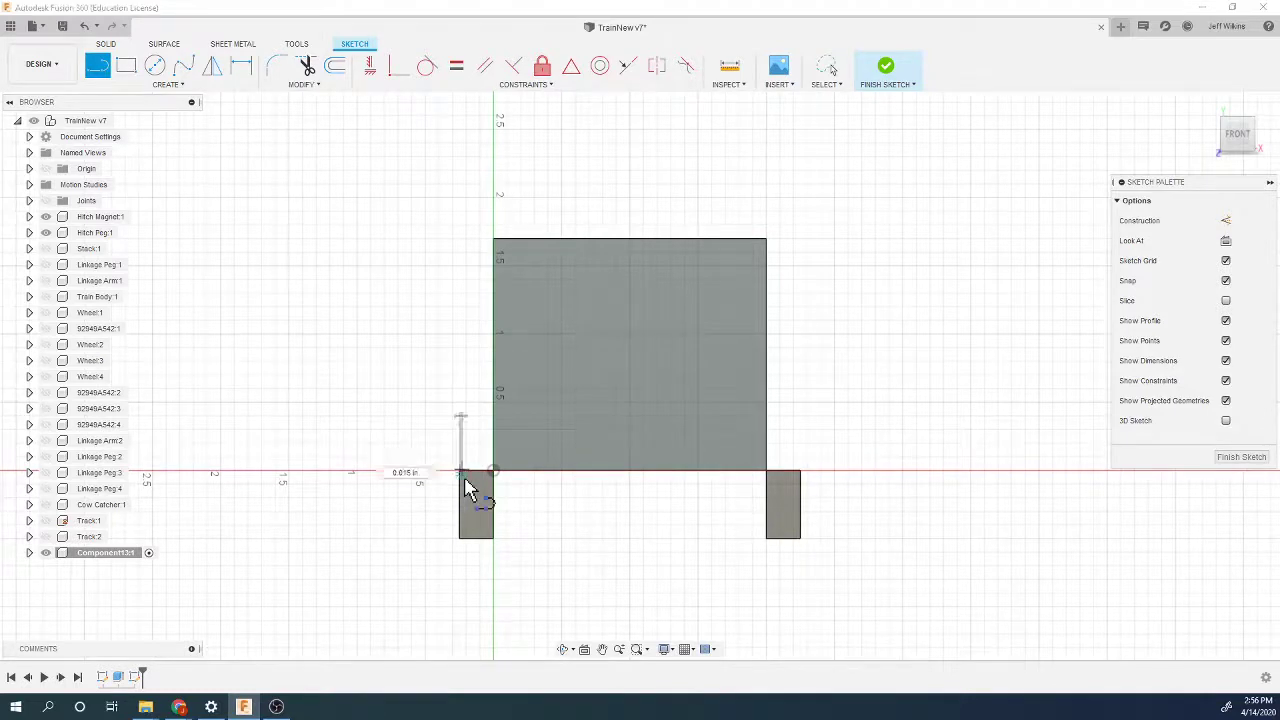
double_click(492, 349)
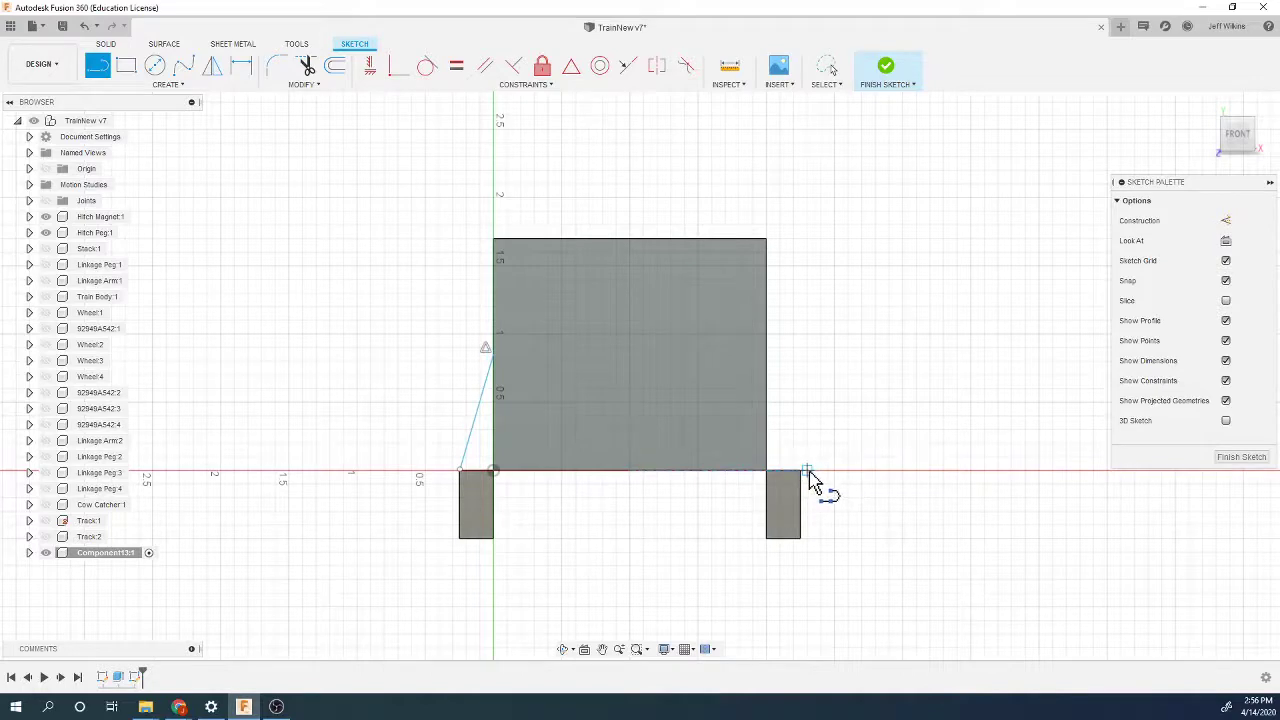
left_click(766, 354)
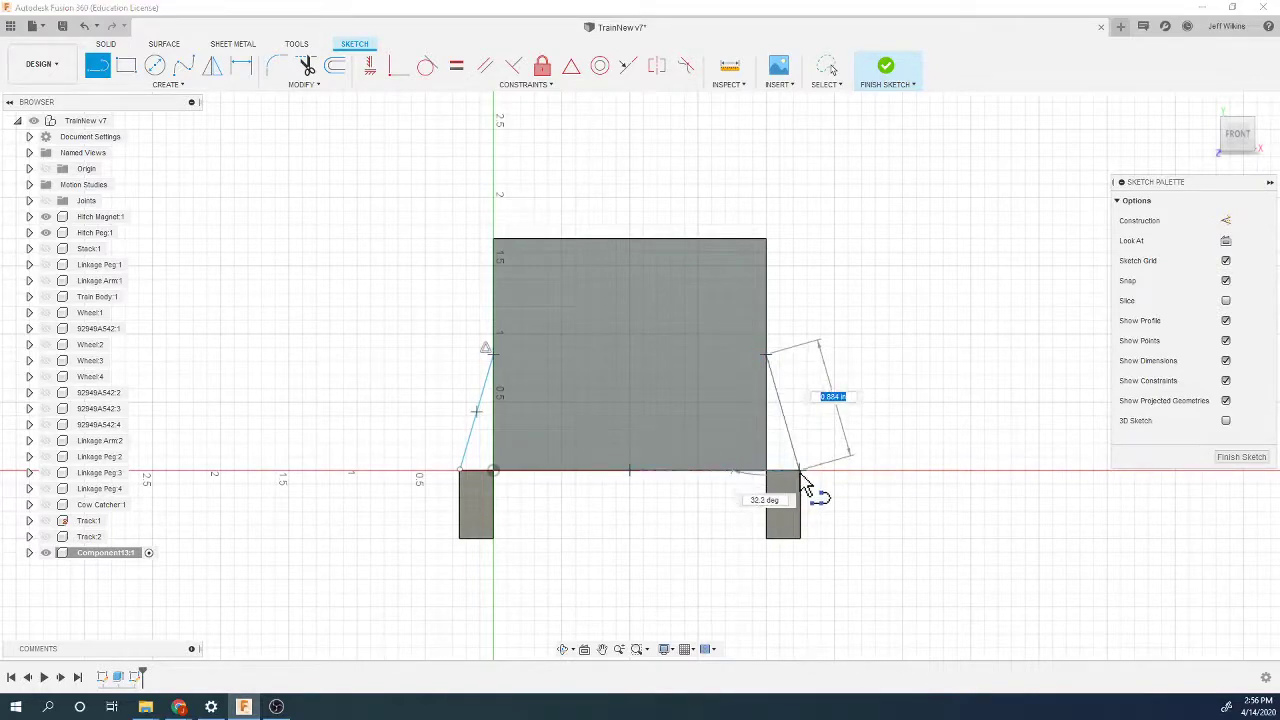
left_click(801, 471)
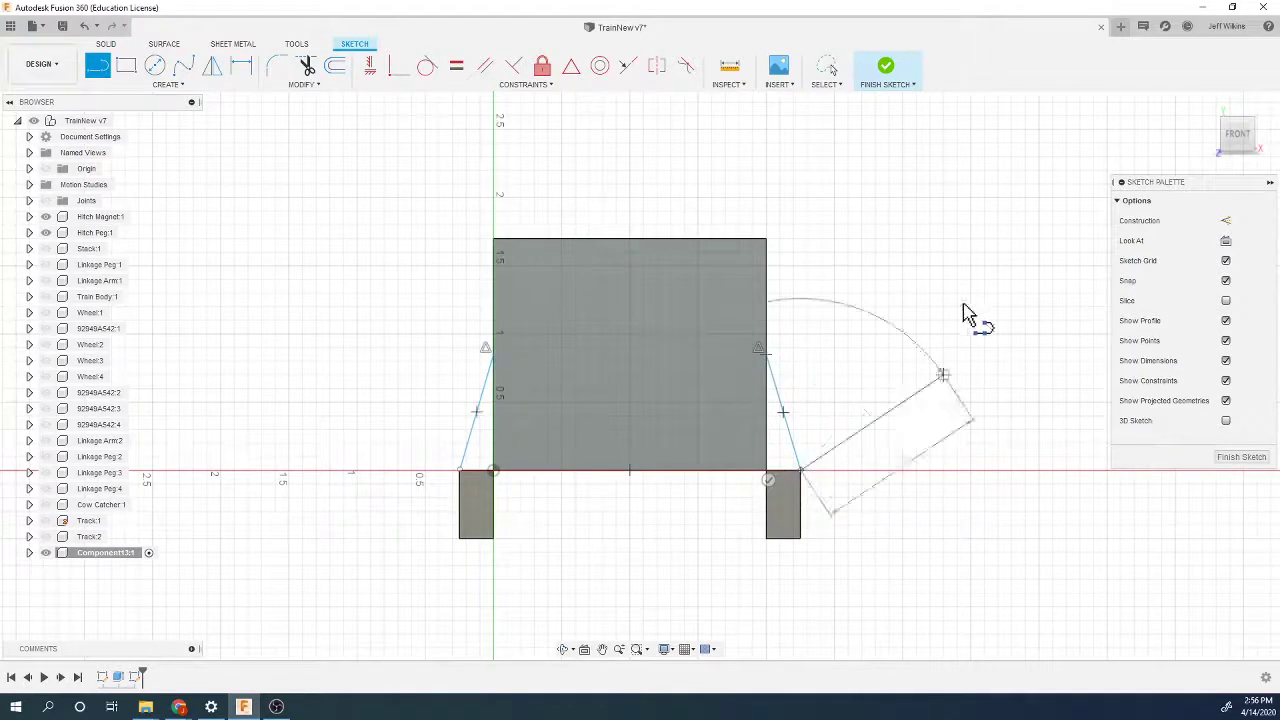
left_click(895, 75)
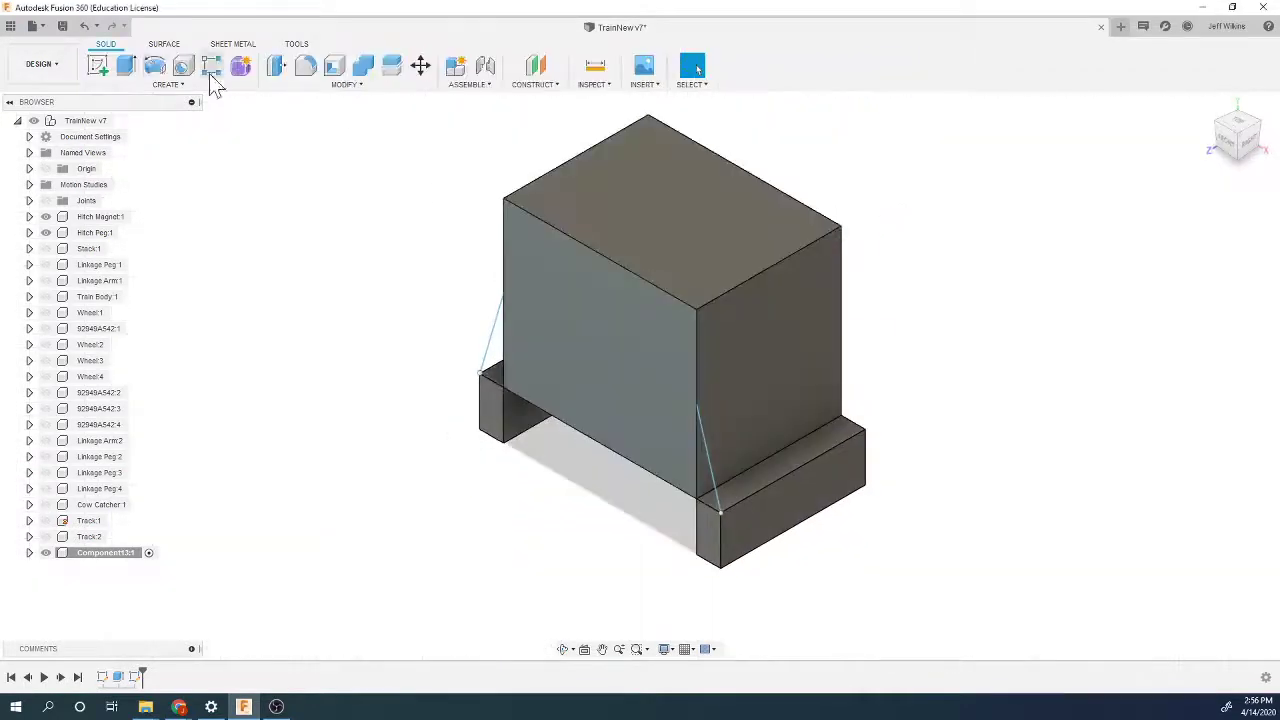
Step: Cancel a trial extrusion and reopen the slanted-line sketch from the timeline
left_click(127, 70)
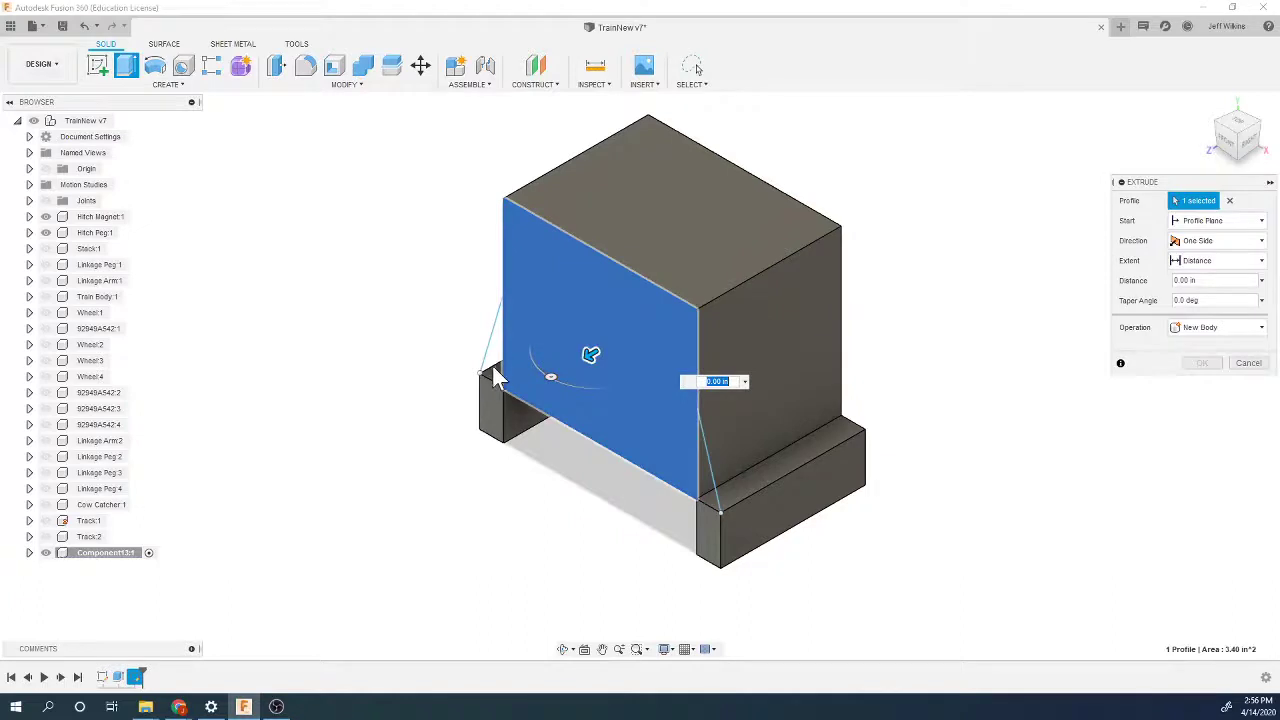
left_click(638, 409)
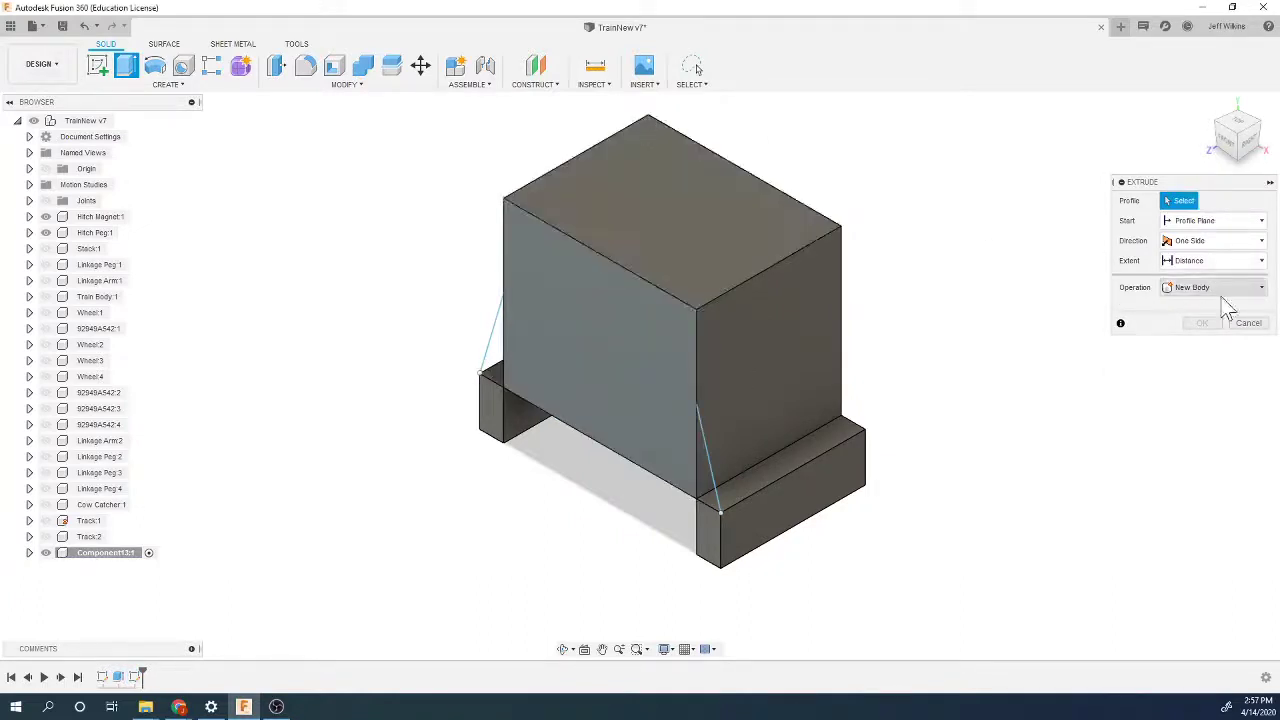
left_click(1247, 324)
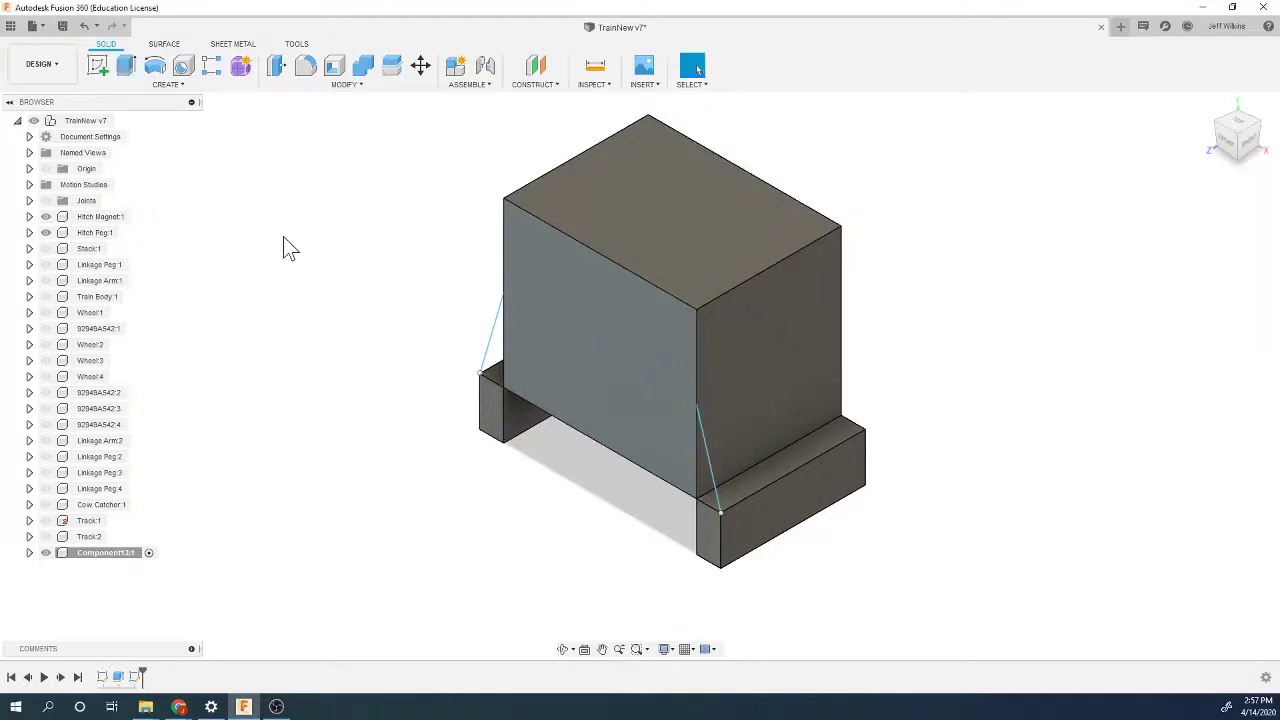
double_click(139, 678)
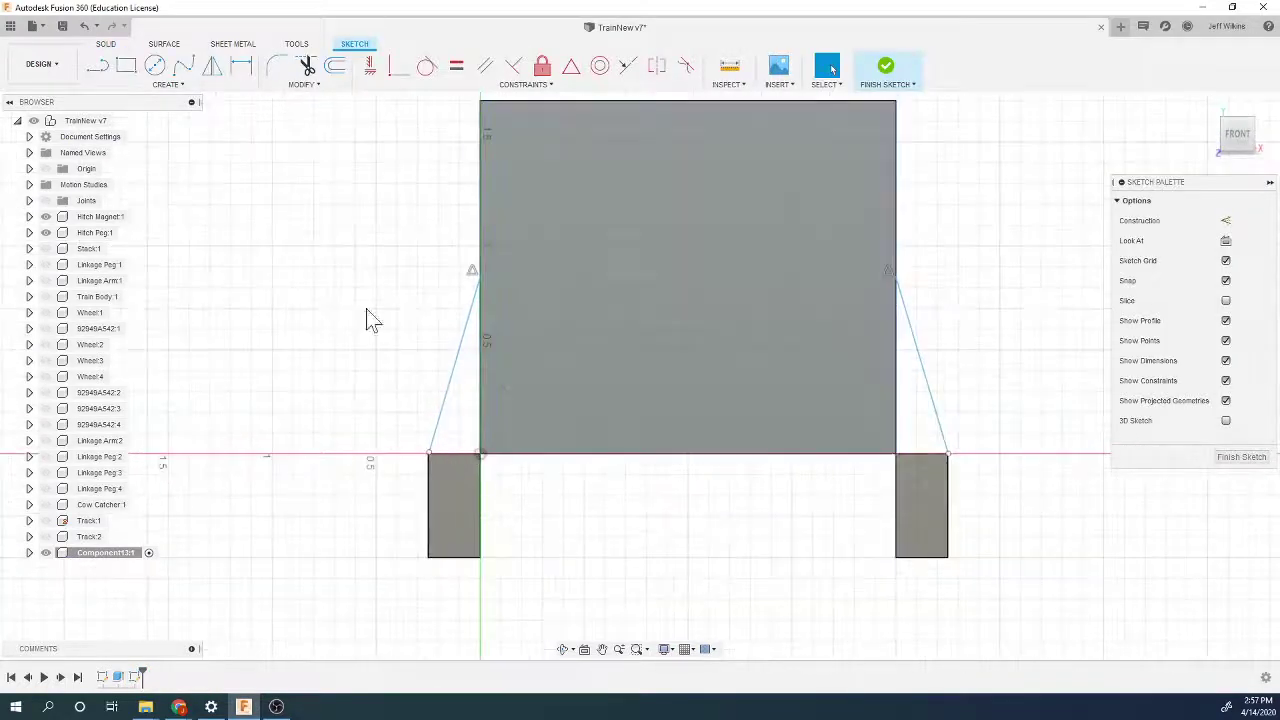
Step: Project the cab sides and block top edges, then snap both line ends onto the block corners
left_click(167, 84)
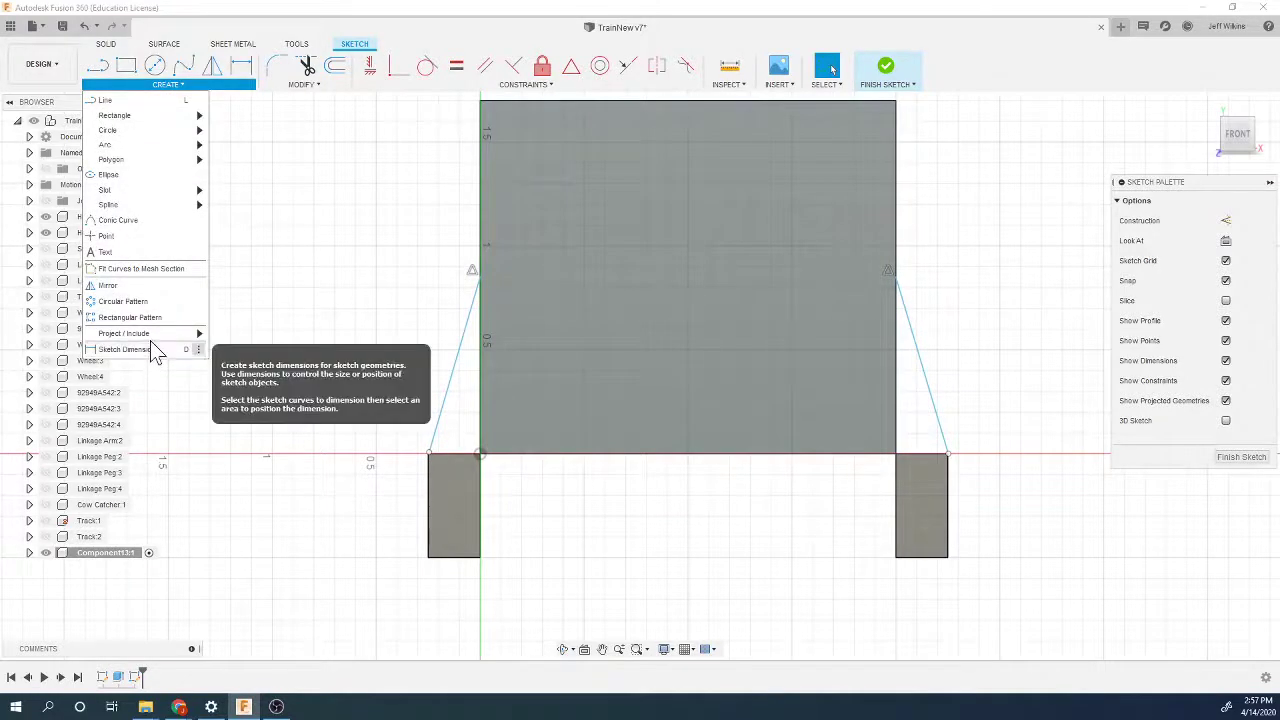
left_click(225, 336)
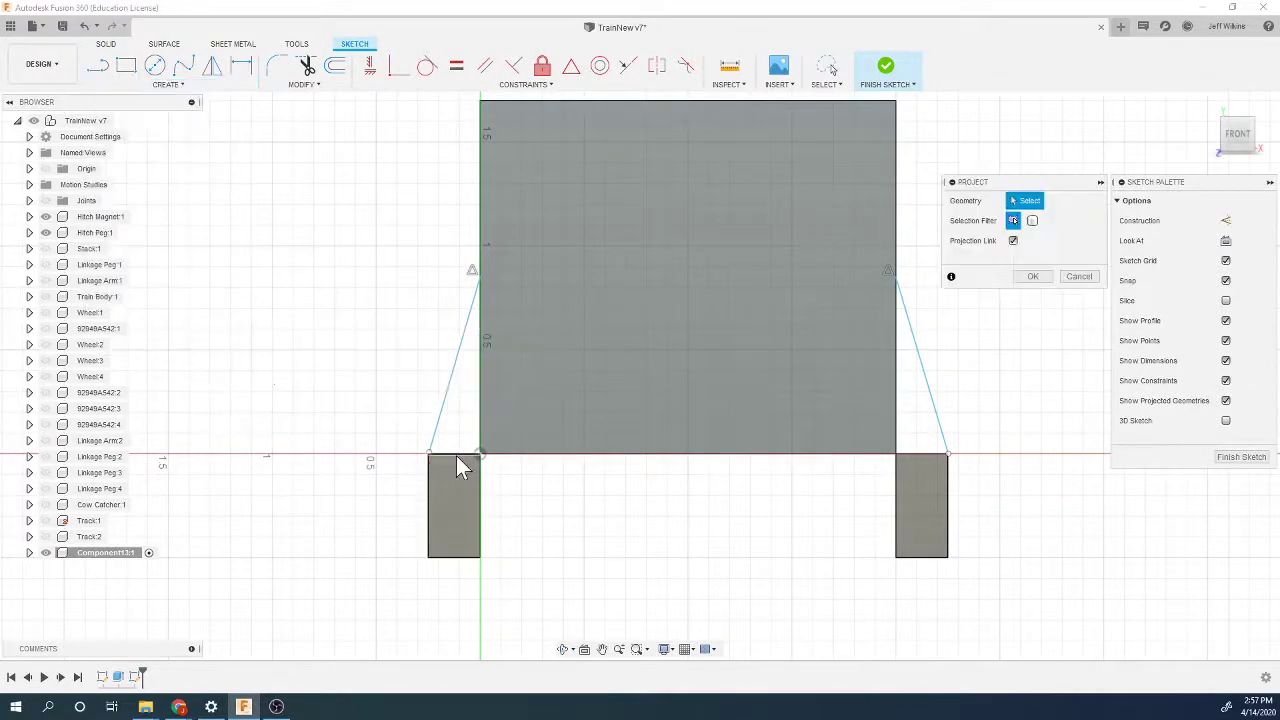
left_click(456, 456)
left_click(480, 436)
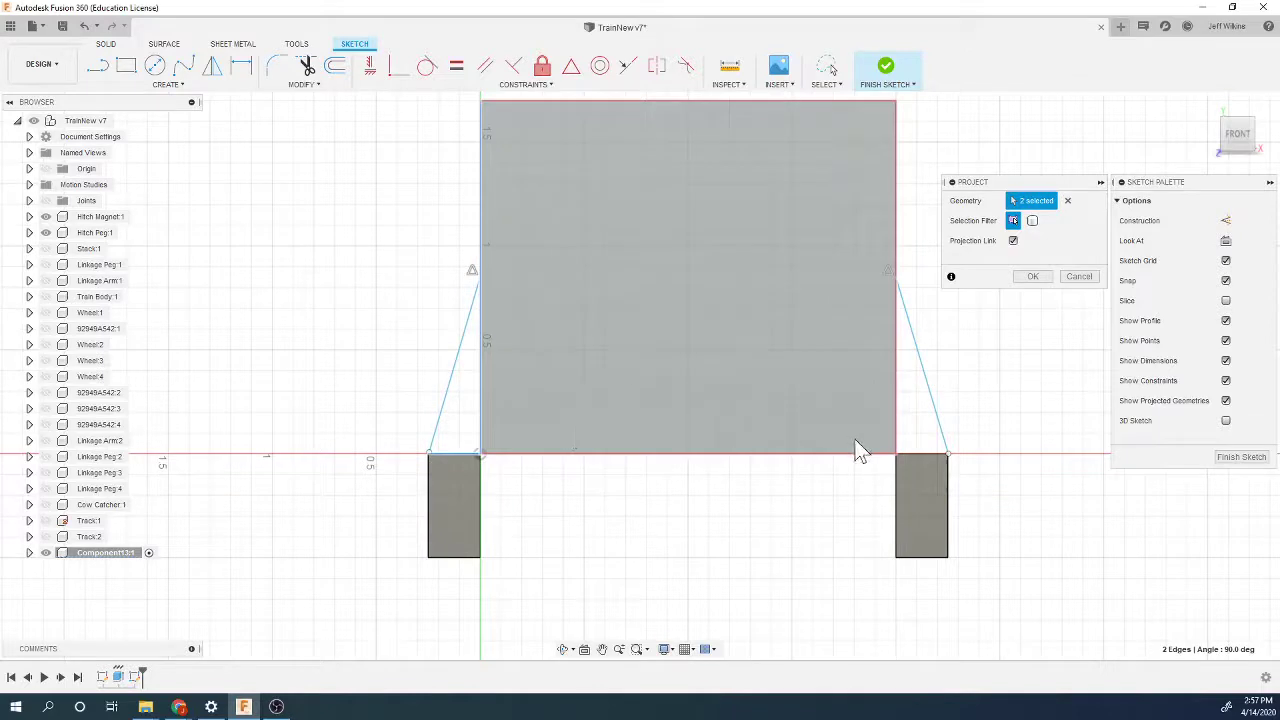
left_click(896, 438)
left_click(907, 454)
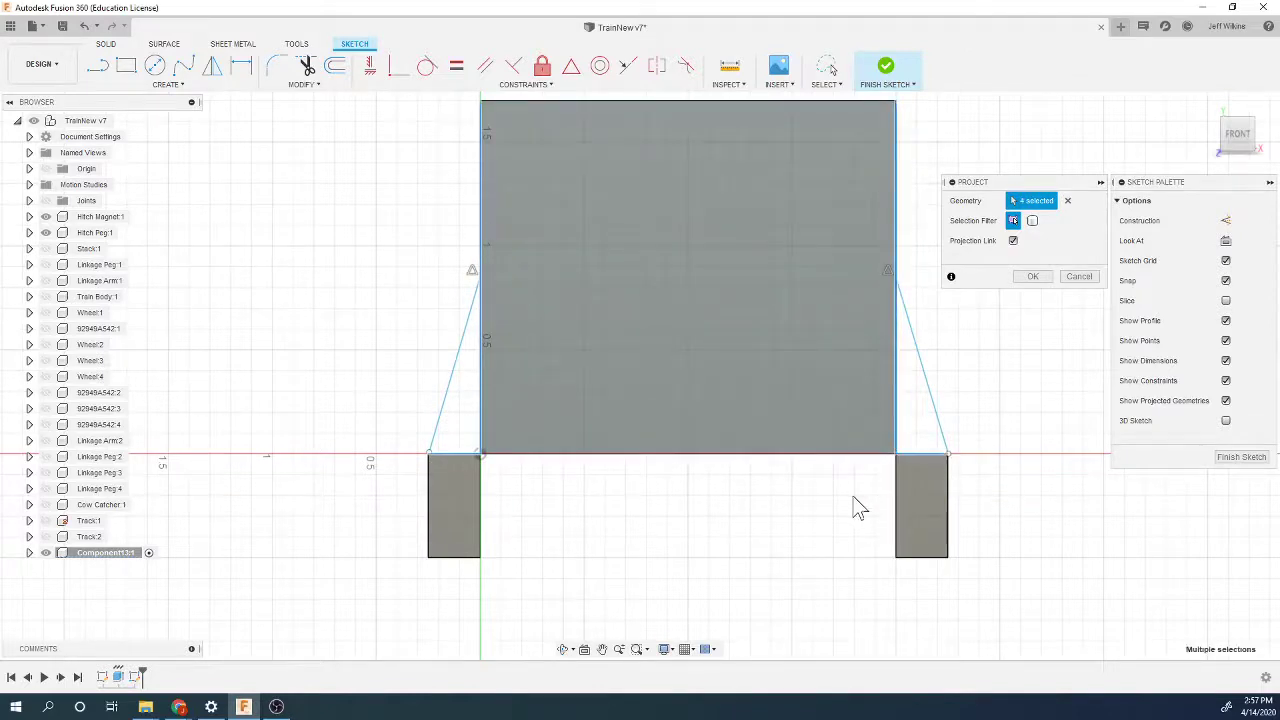
left_click(1030, 278)
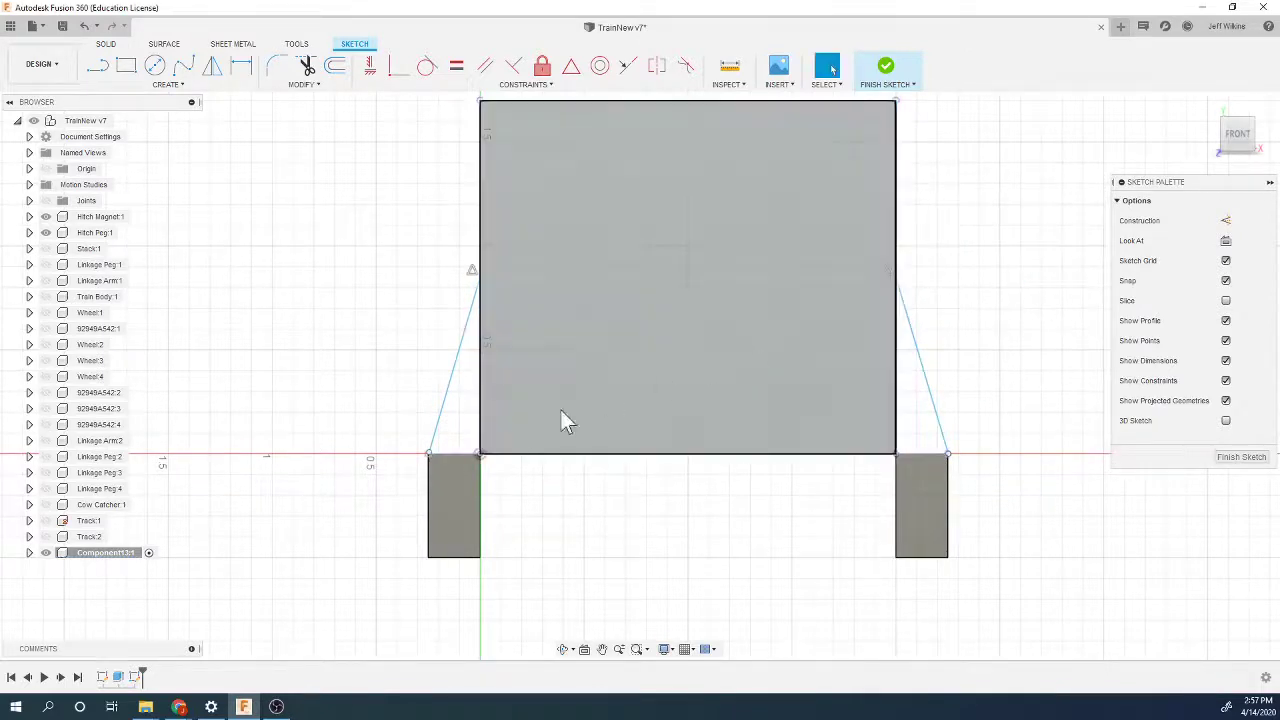
left_click_drag(433, 450, 428, 453)
left_click_drag(949, 452, 947, 453)
Step: Finish the sketch and extrude both triangle profiles -0.10 in, joined to the body
left_click(886, 72)
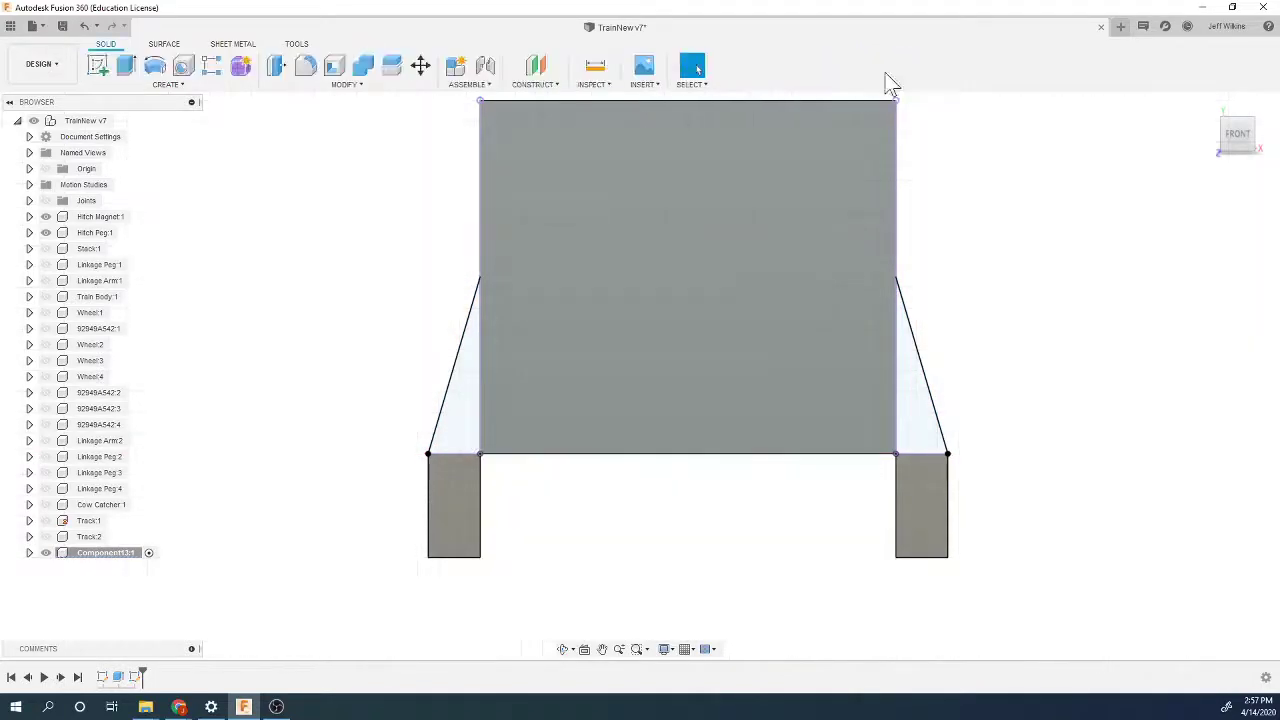
left_click(127, 70)
left_click(458, 415)
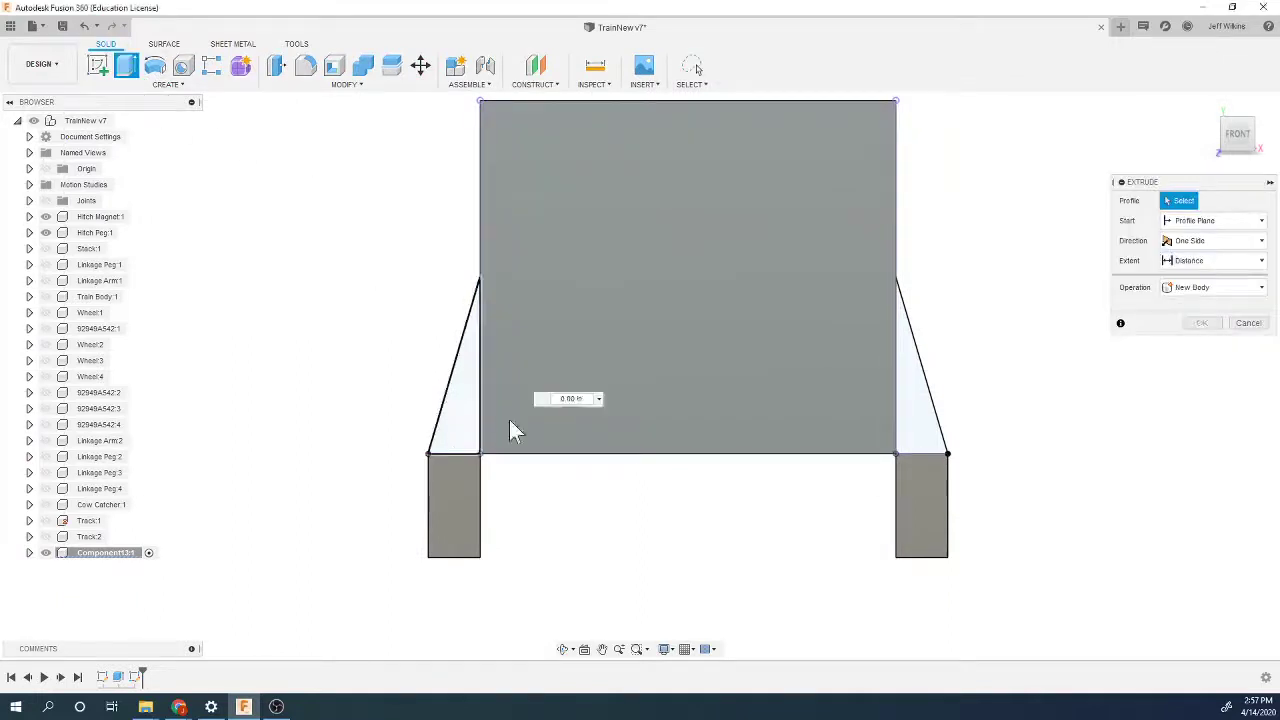
left_click(910, 420)
left_click(1255, 135)
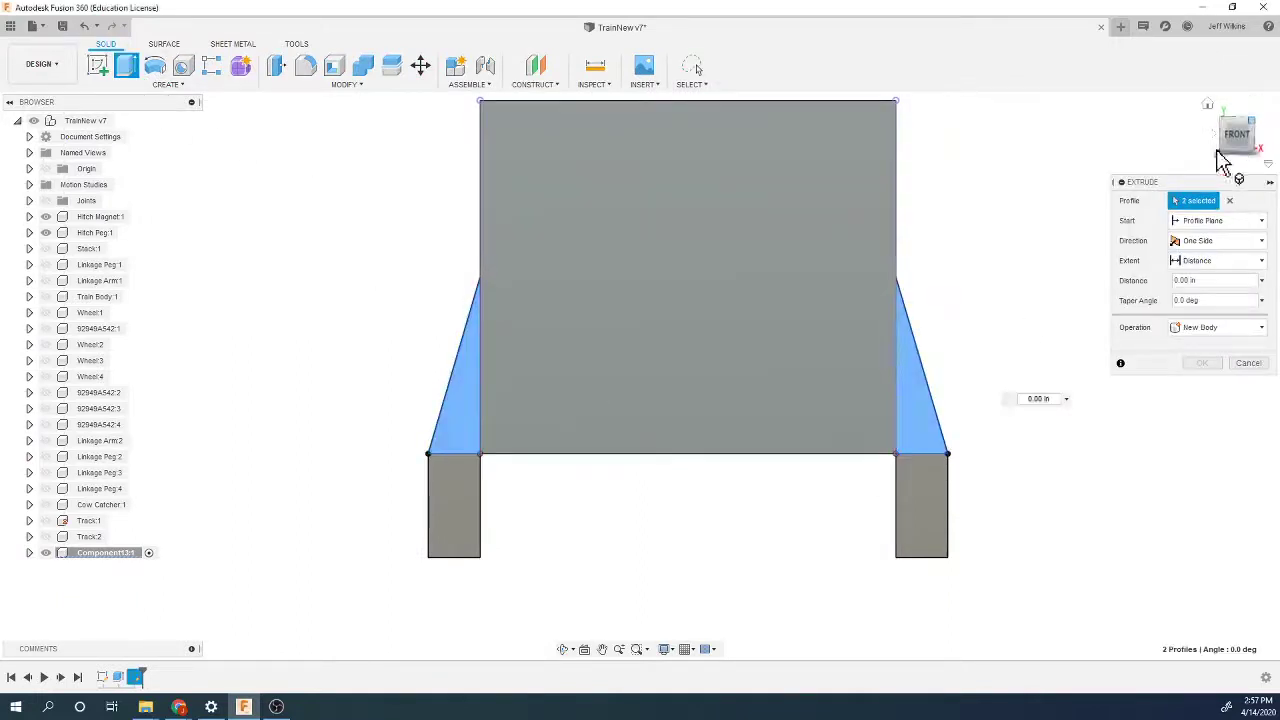
left_click_drag(790, 515, 1010, 392)
left_click(1202, 364)
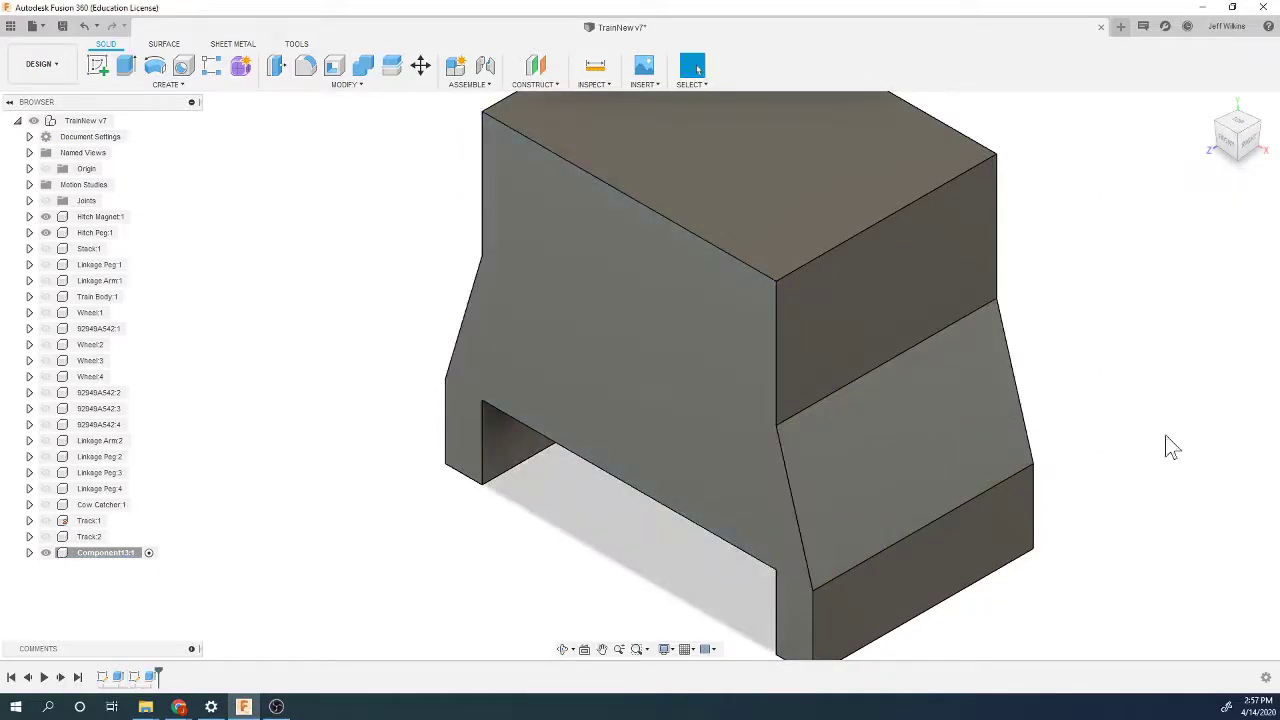
scroll(500, 520, "down", 3)
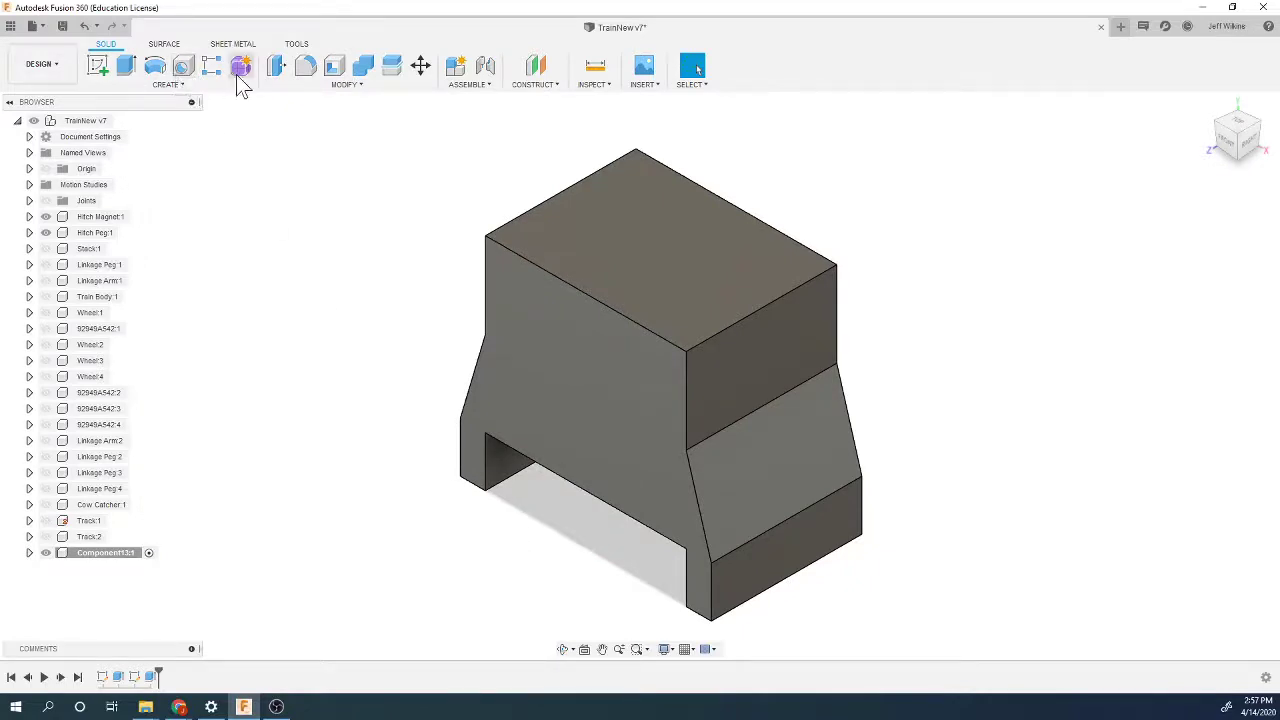
Step: Fillet the four bottom edges of the two legs with a 0.125 in radius
left_click(306, 67)
left_click(478, 477)
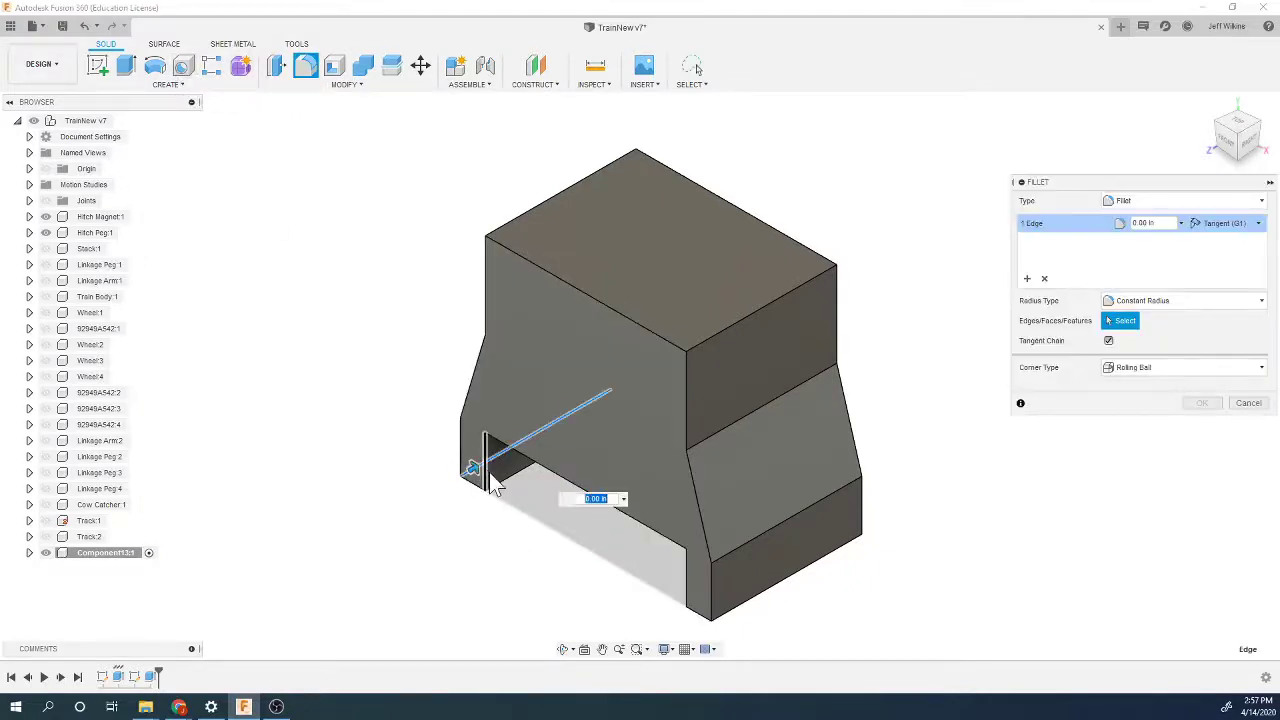
left_click(505, 482)
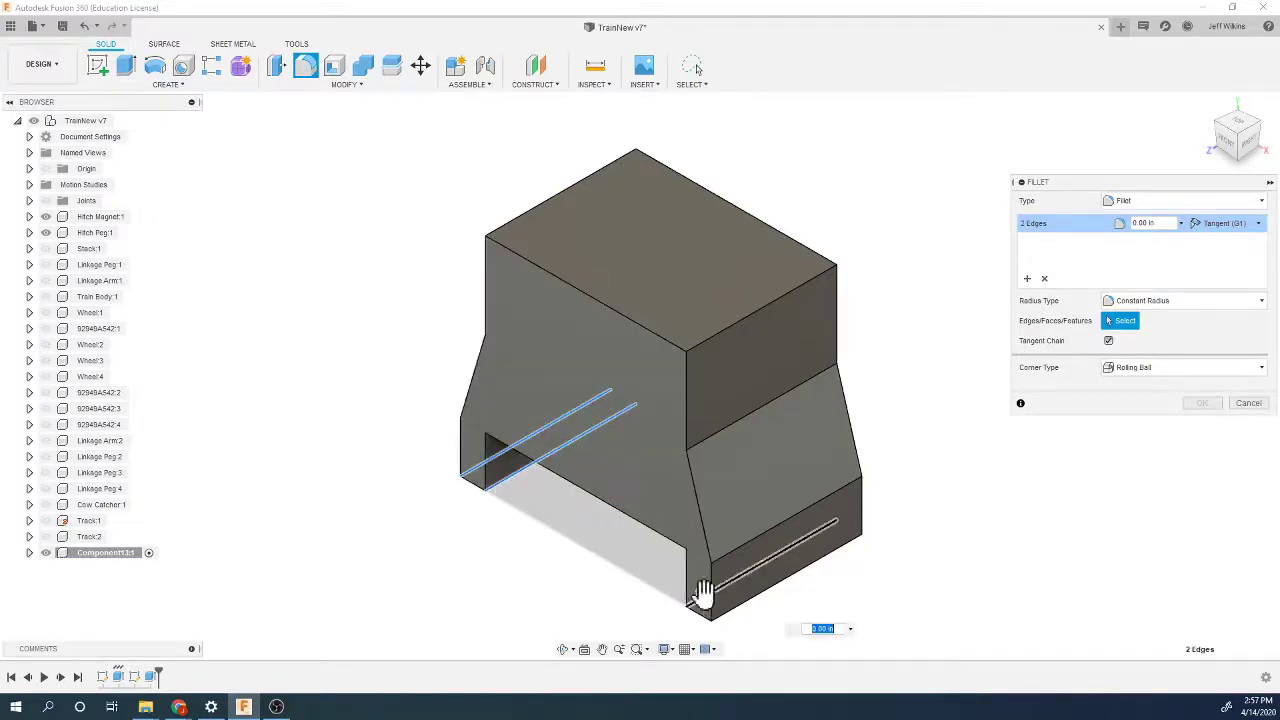
left_click(712, 602)
left_click(737, 608)
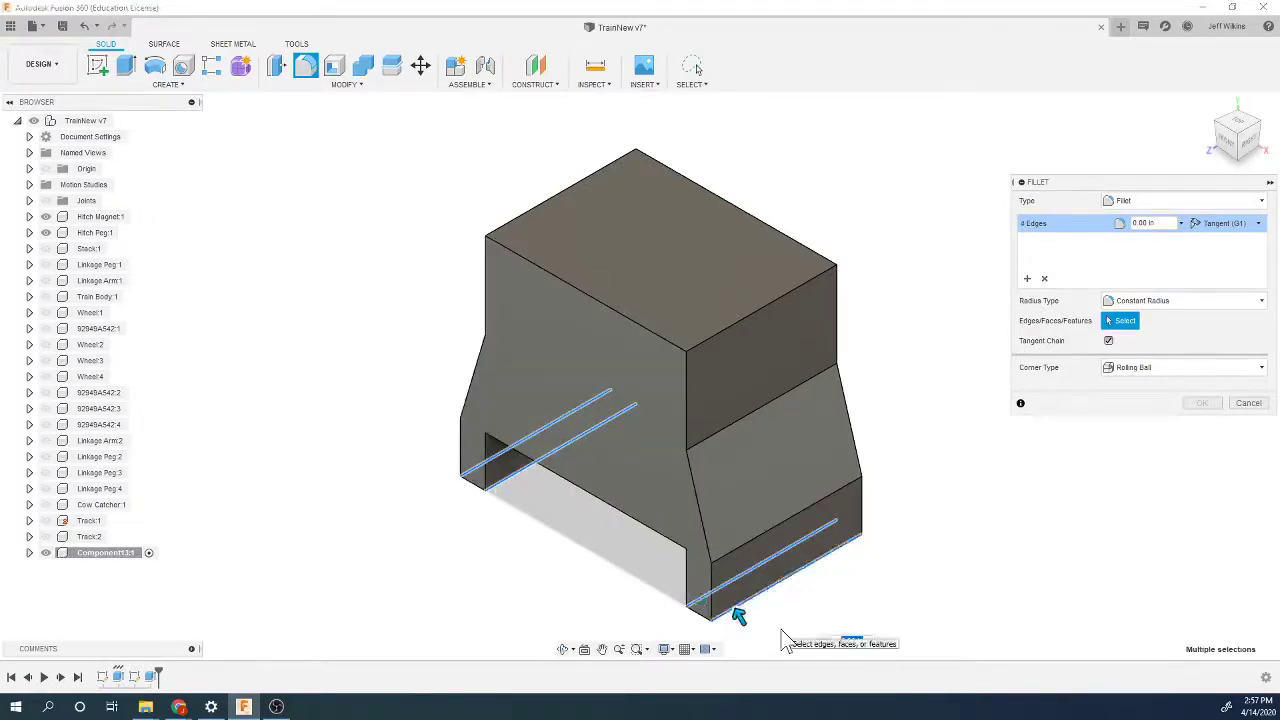
type("0.125")
key("Return")
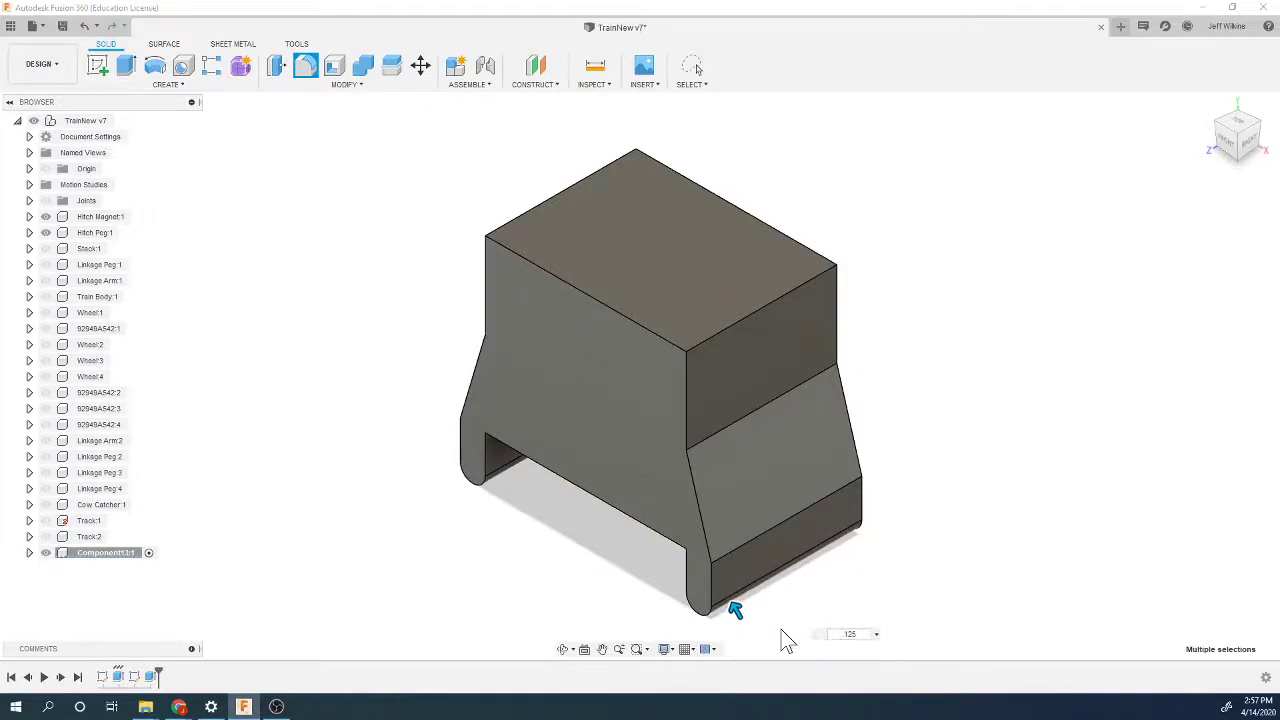
left_click(97, 65)
Step: Sketch a Ø0.25 in circle on the cab's front face
left_click(621, 402)
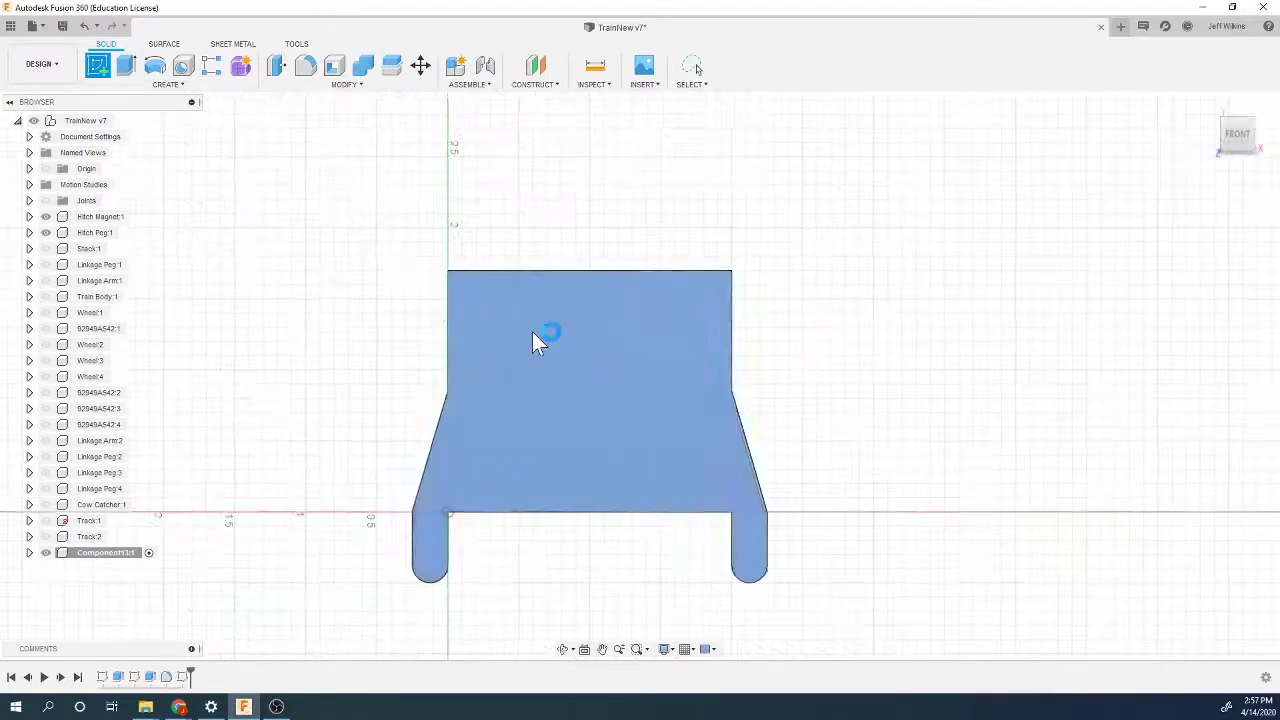
left_click(155, 65)
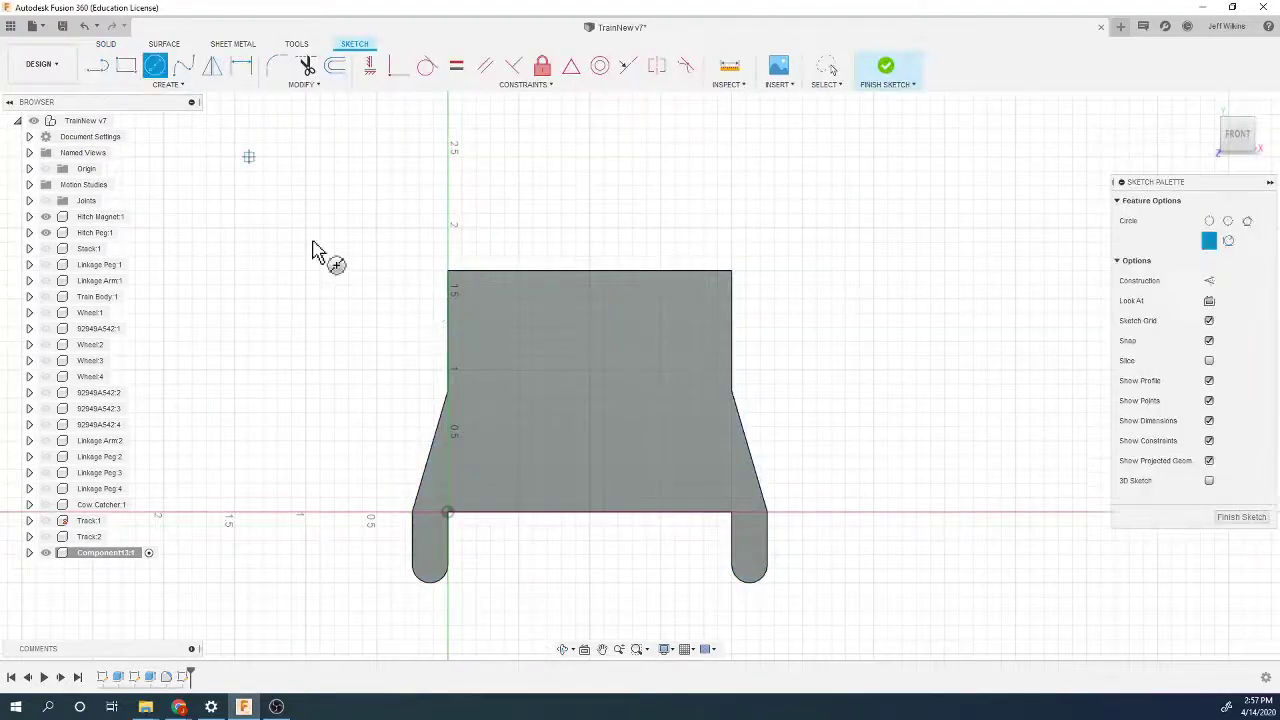
left_click(590, 456)
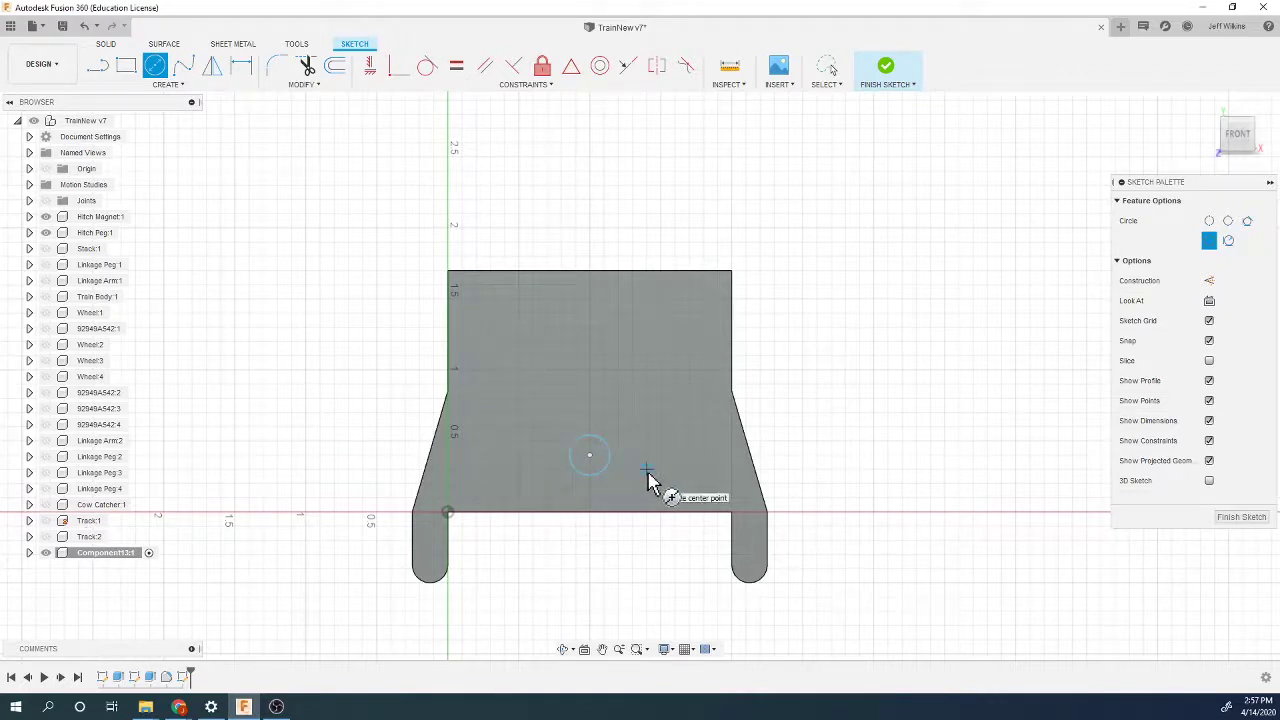
key("d")
left_click(606, 485)
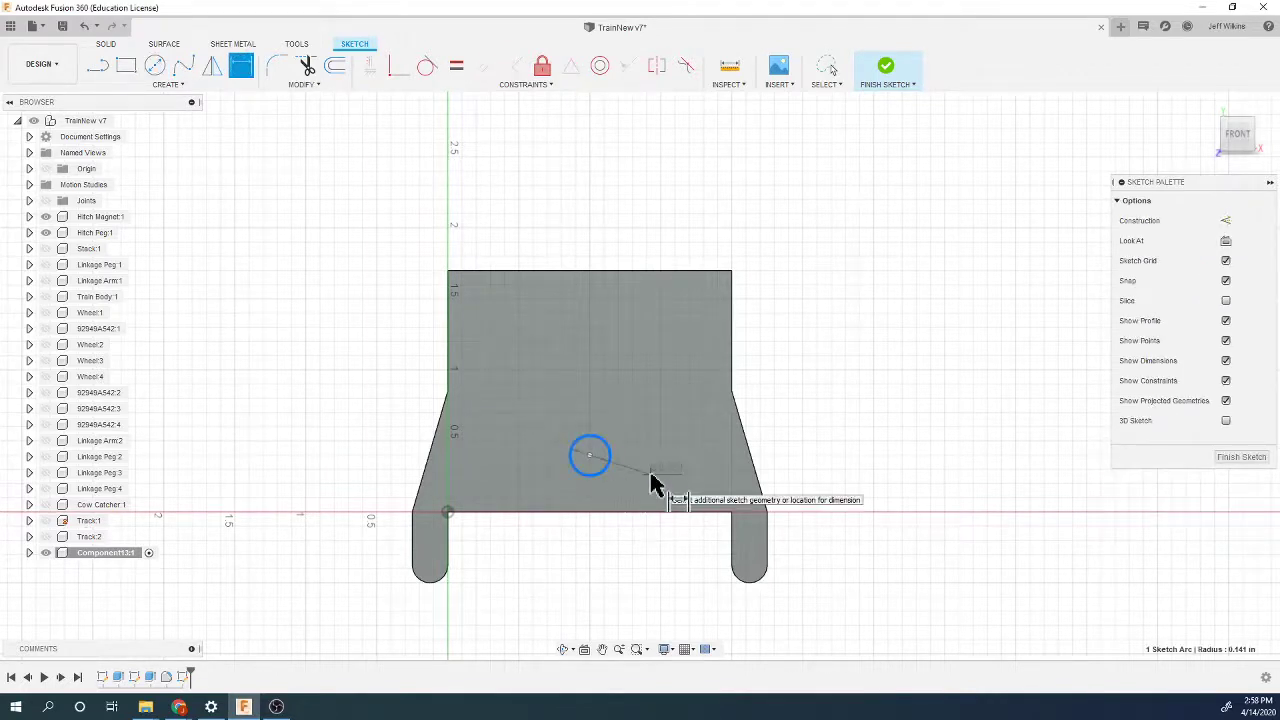
left_click(651, 477)
type(".25")
key("Return")
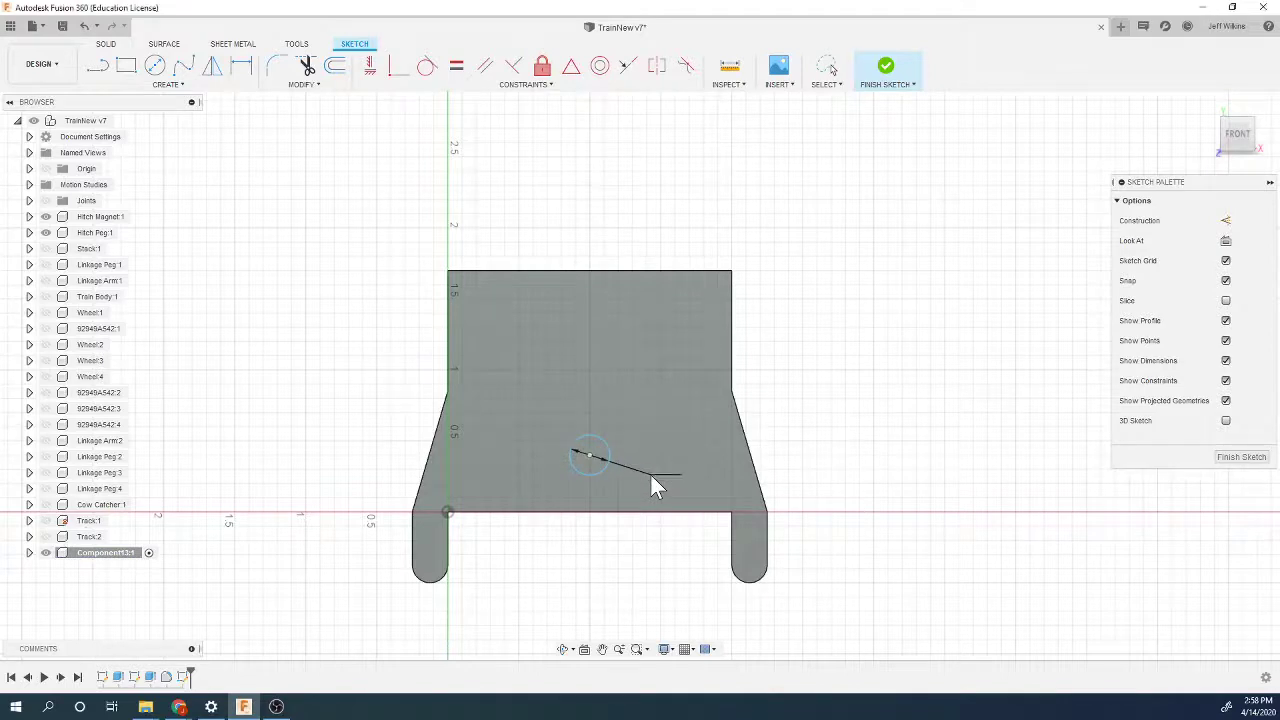
Step: Dimension the circle 1.00 in from the left corner and remove a trial 0.40 vertical dimension
left_click(590, 457)
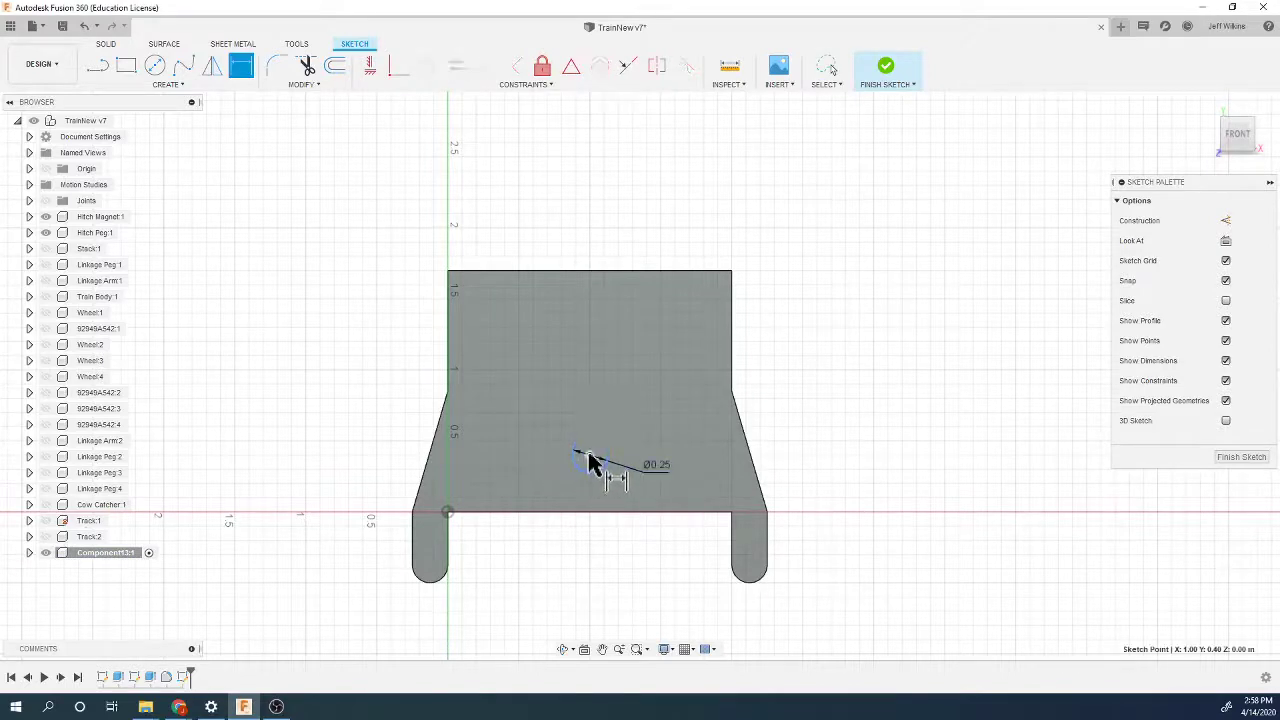
left_click(449, 514)
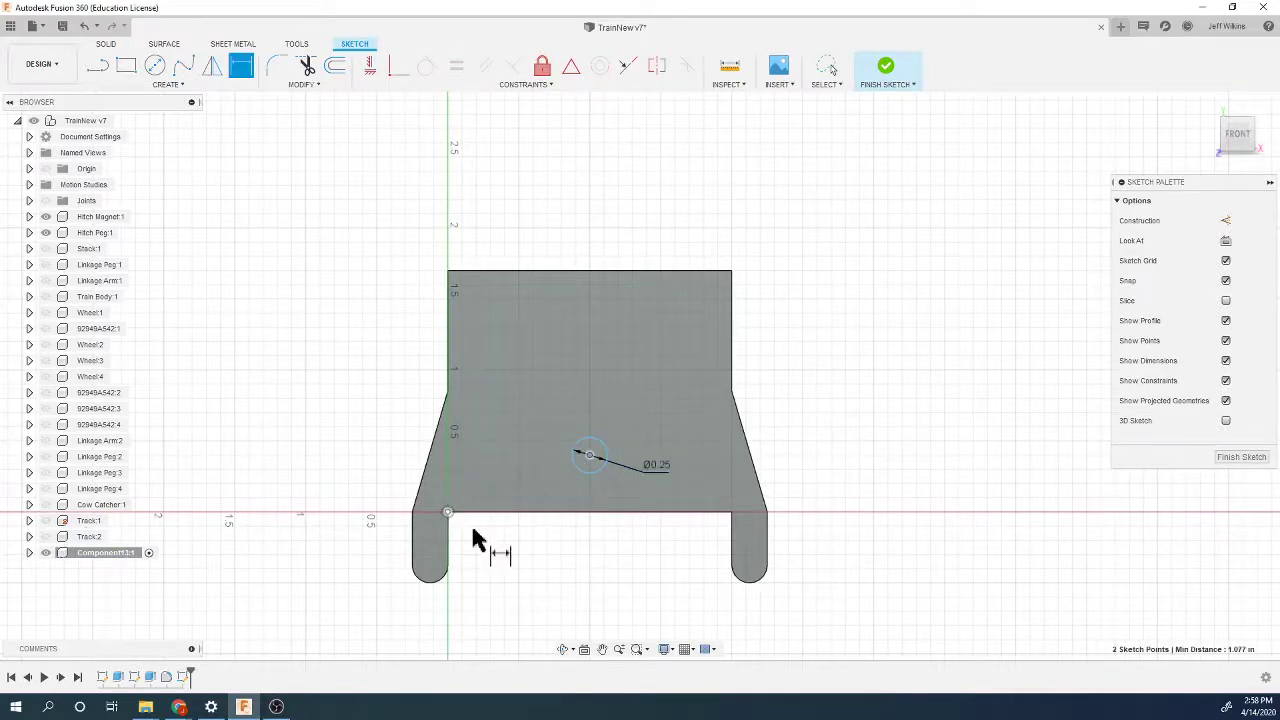
left_click(514, 562)
key("Return")
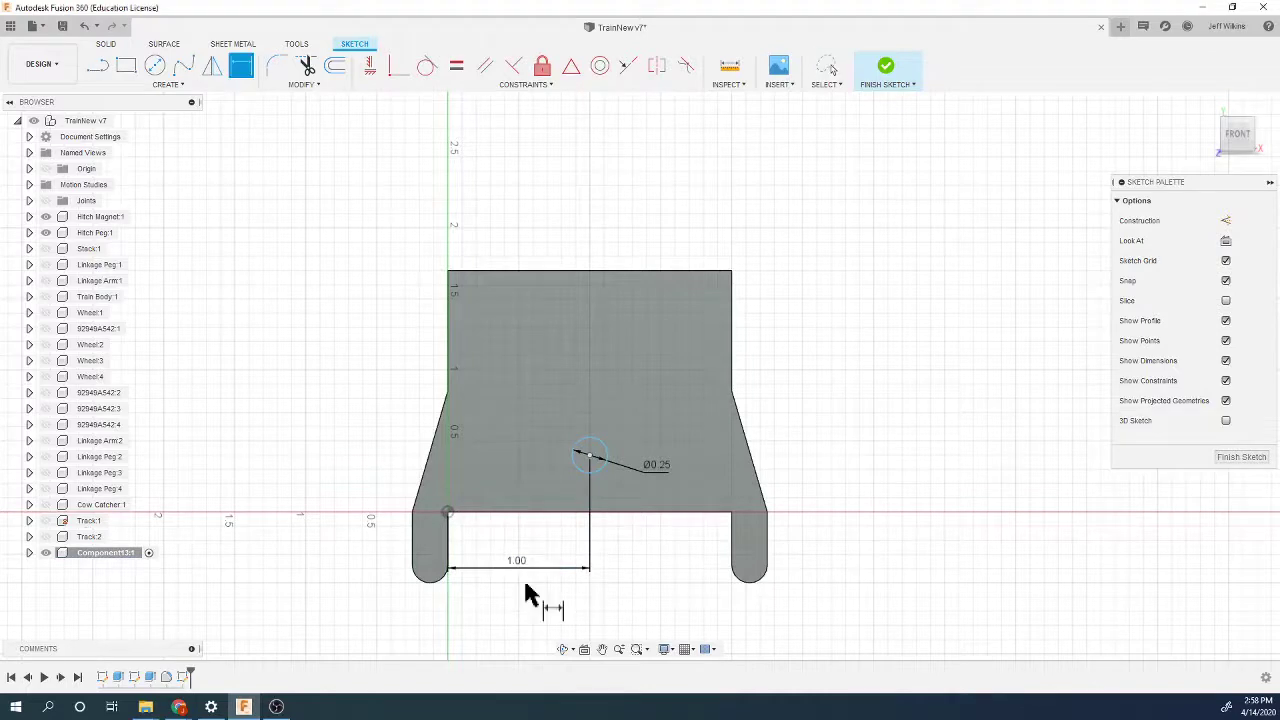
left_click(612, 516)
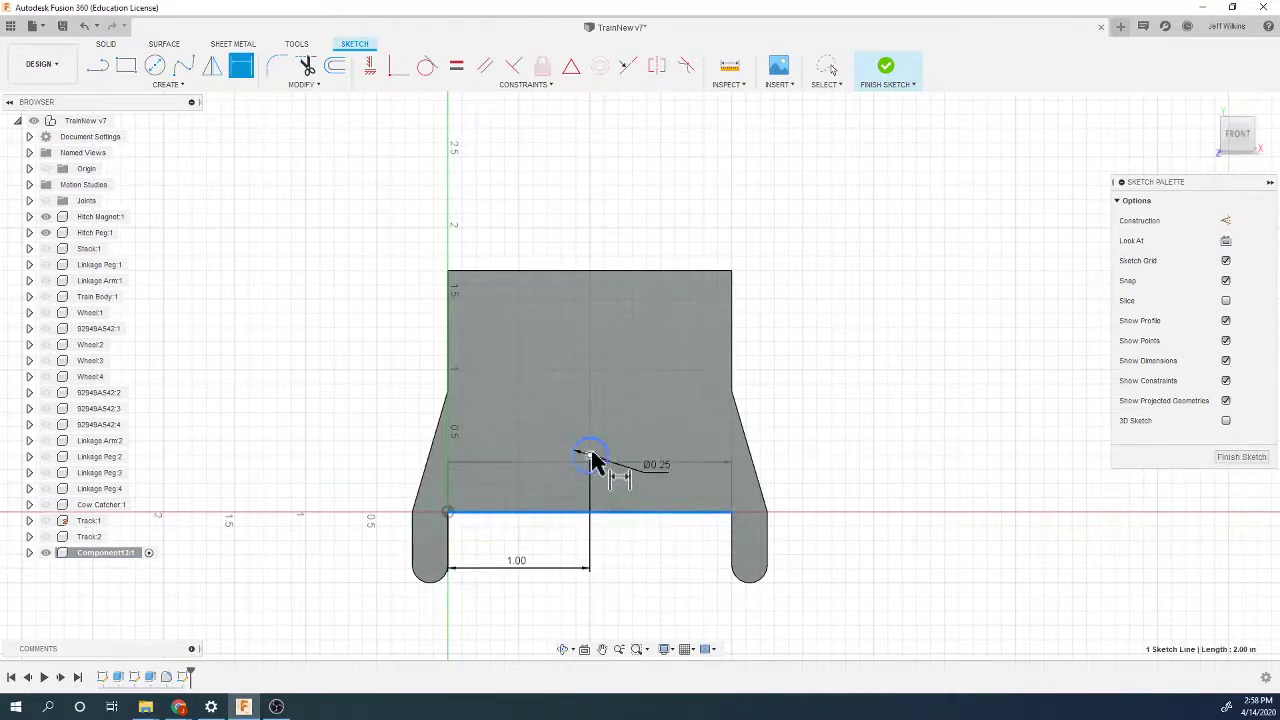
left_click(590, 457)
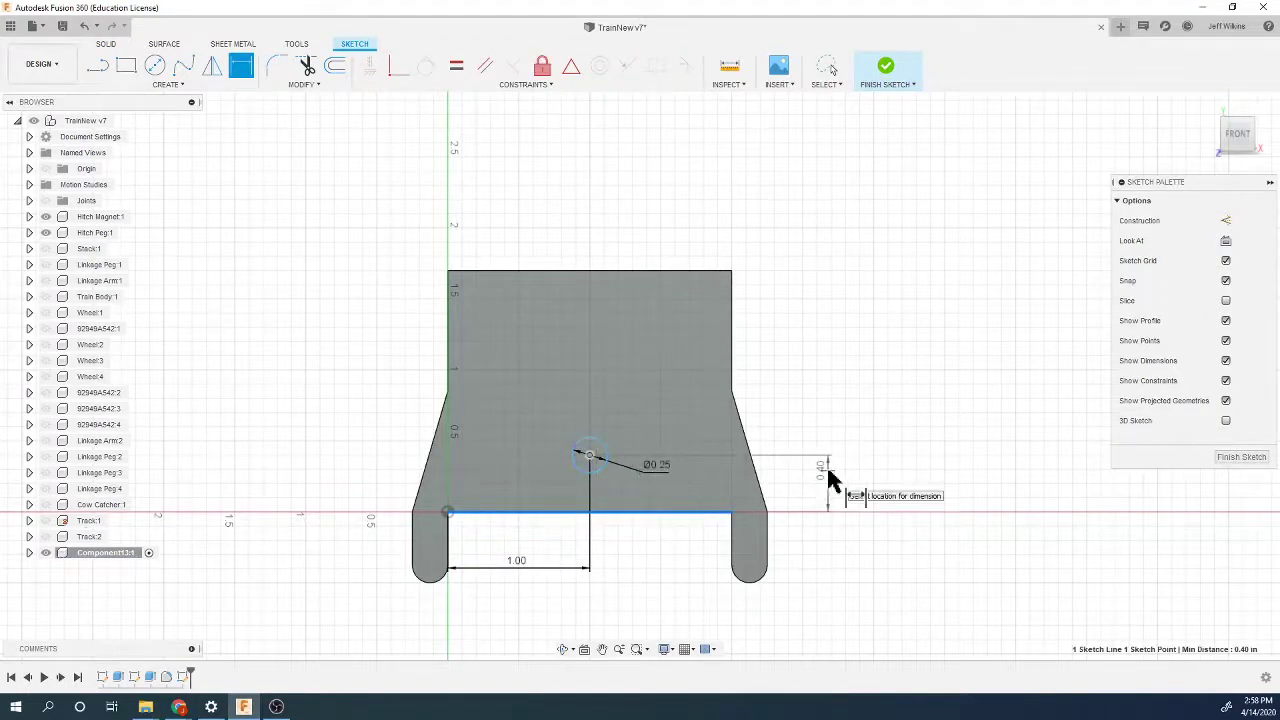
left_click(828, 480)
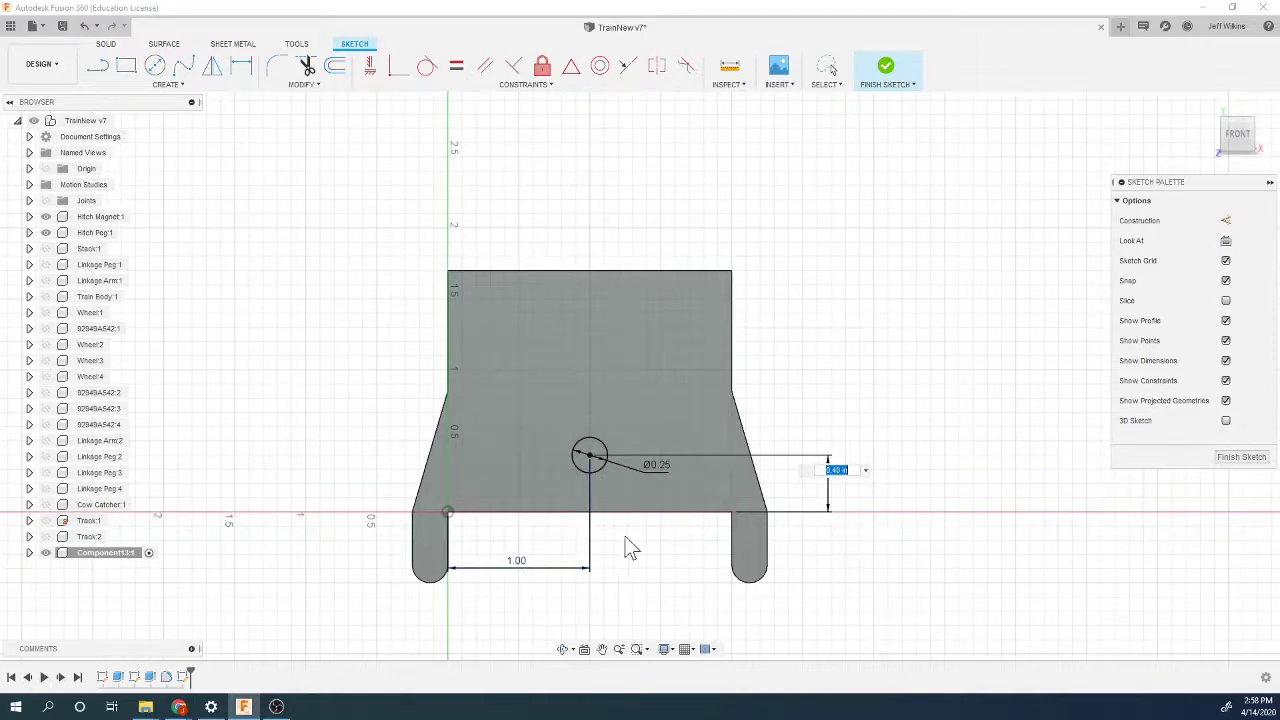
key("Return")
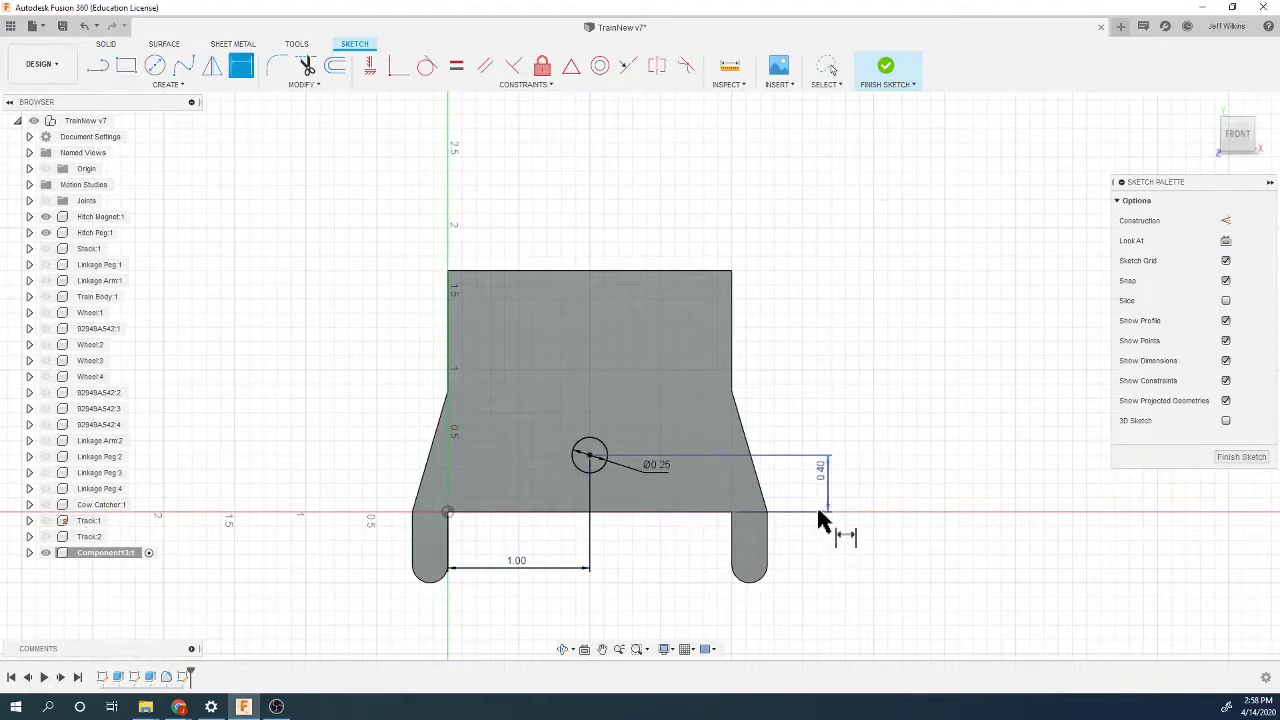
key("Escape")
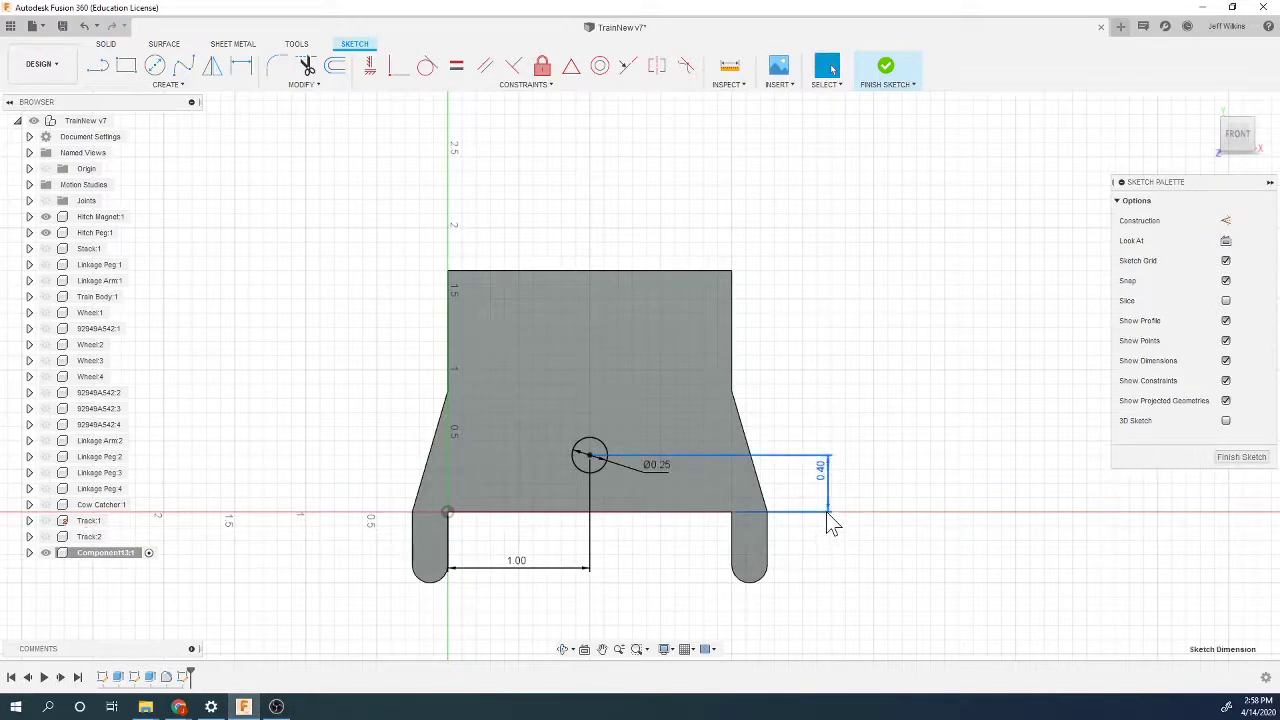
key("Delete")
Step: Dimension the circle centre 0.775 in above the leg bottom and finish the sketch
key("d")
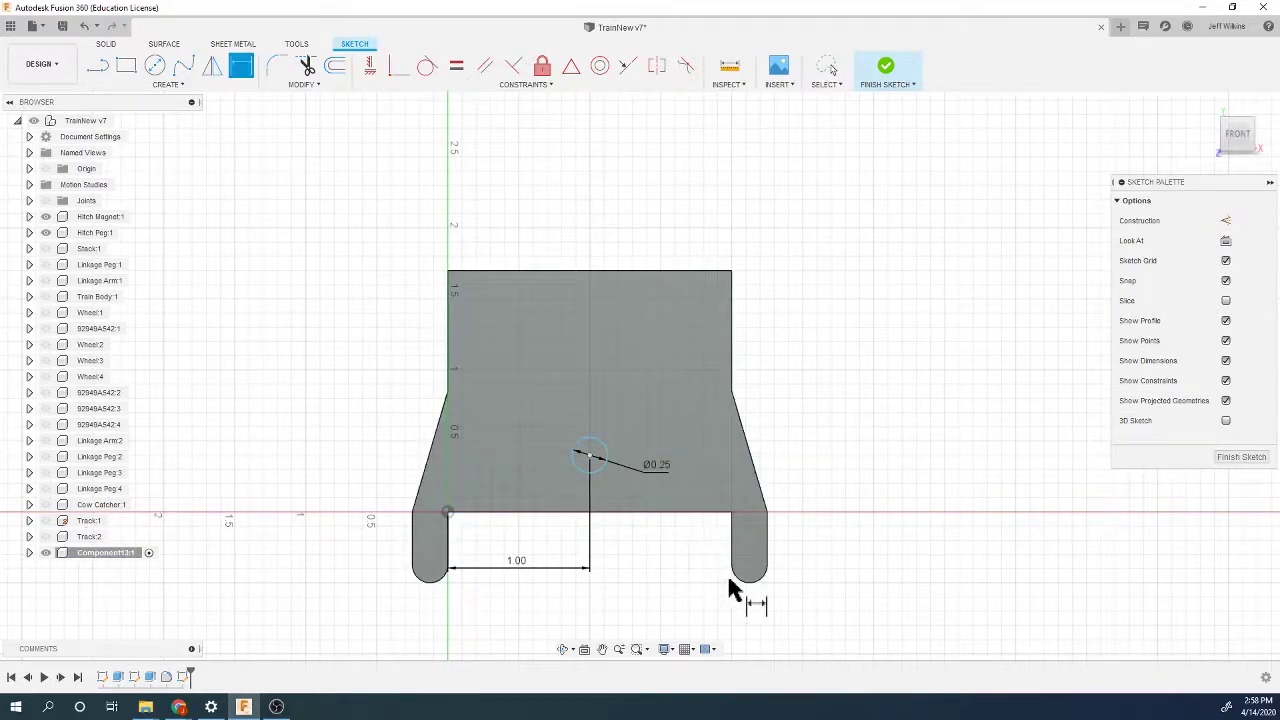
left_click(751, 586)
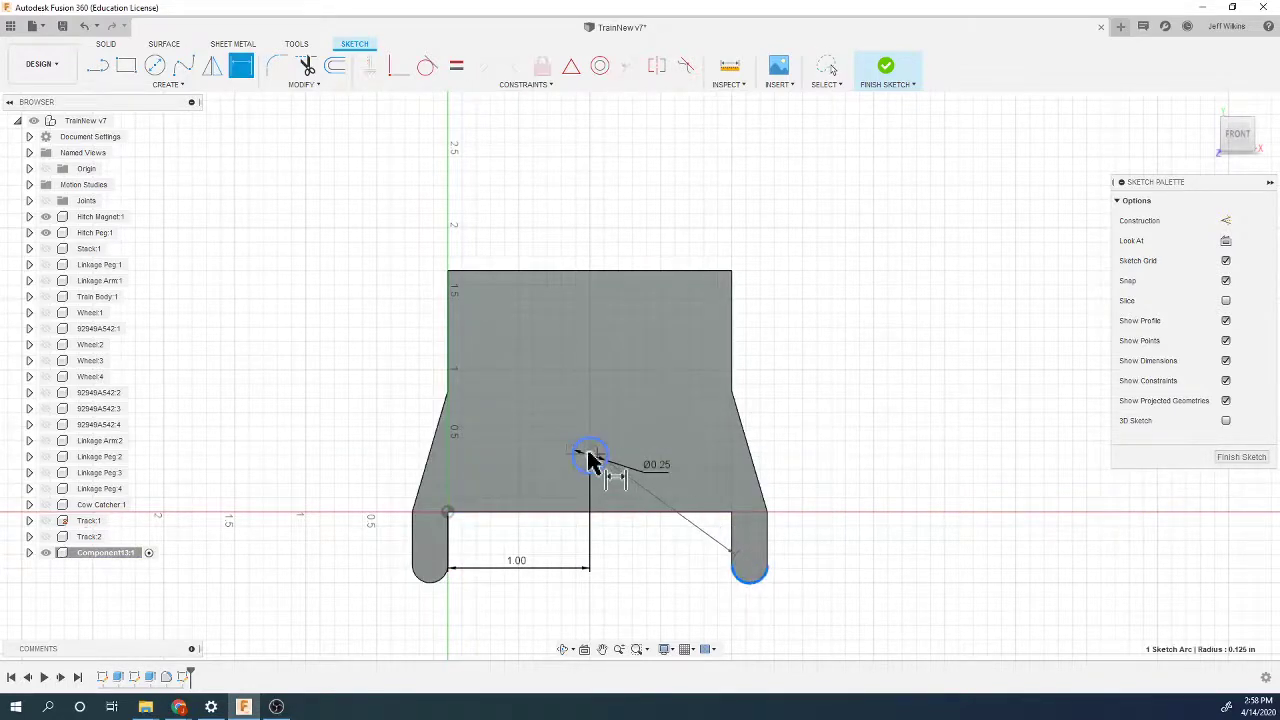
left_click(589, 457)
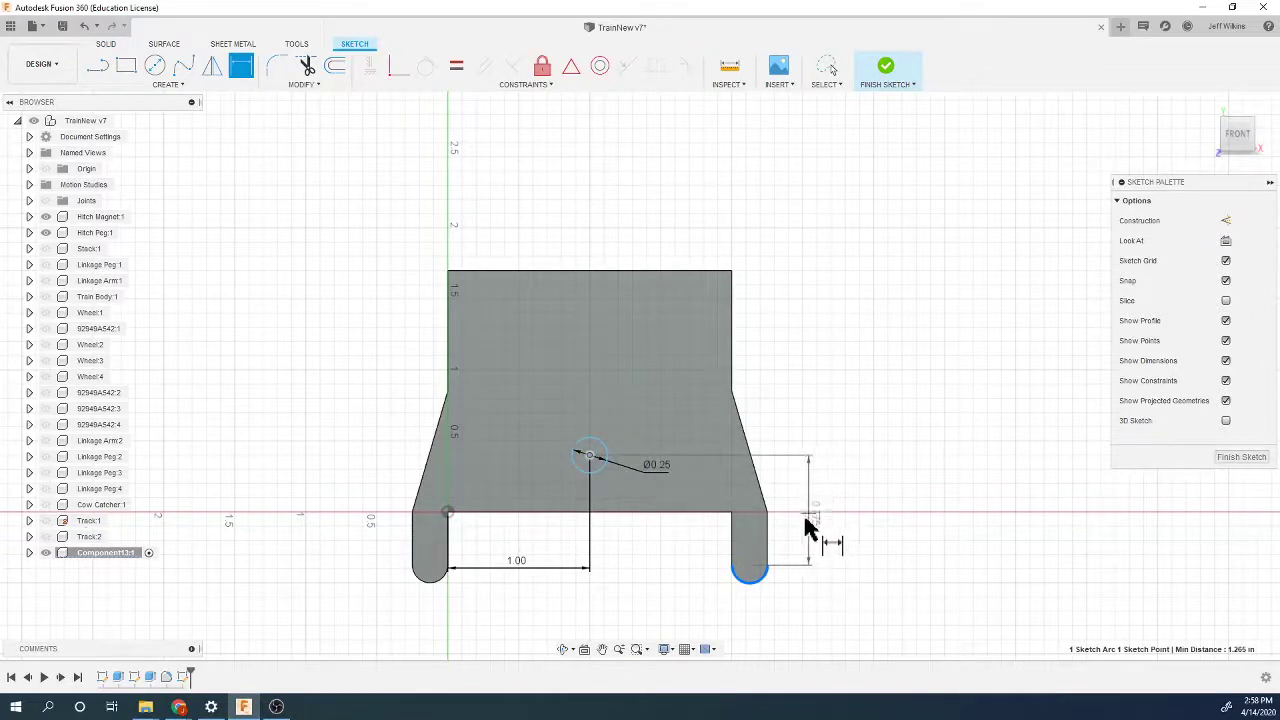
left_click(825, 534)
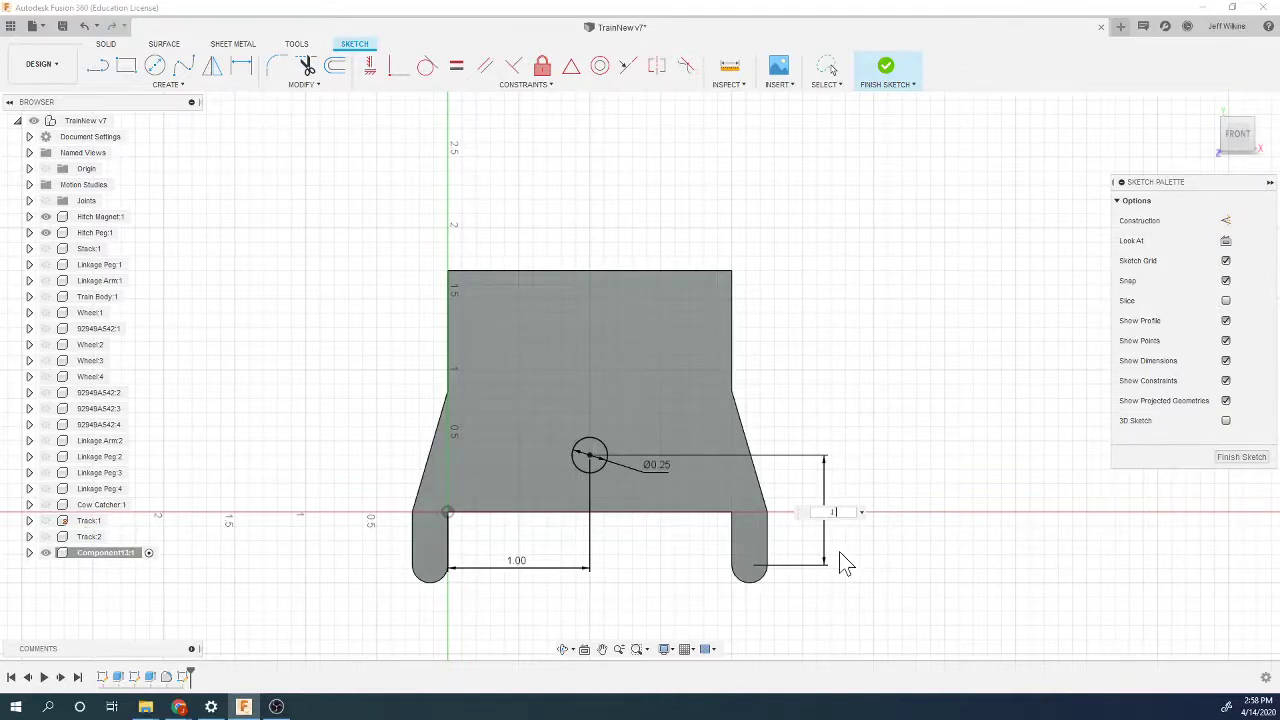
type(".125")
key("Return")
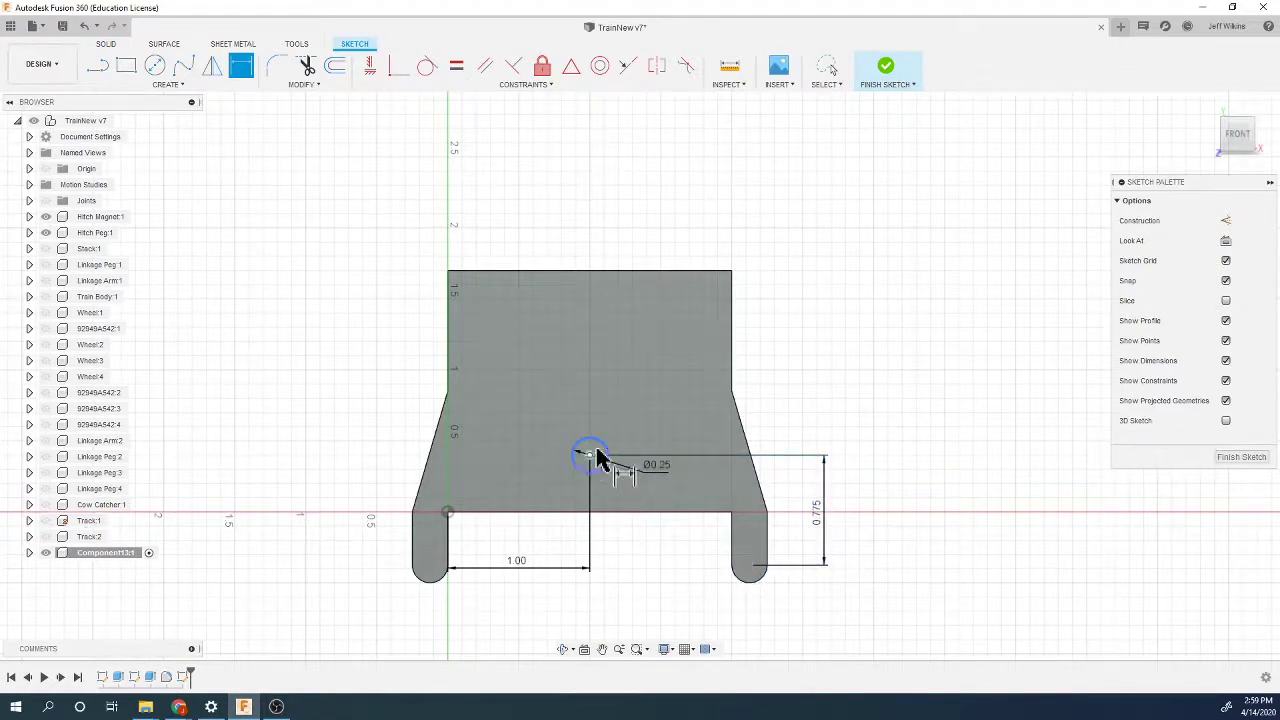
left_click(886, 67)
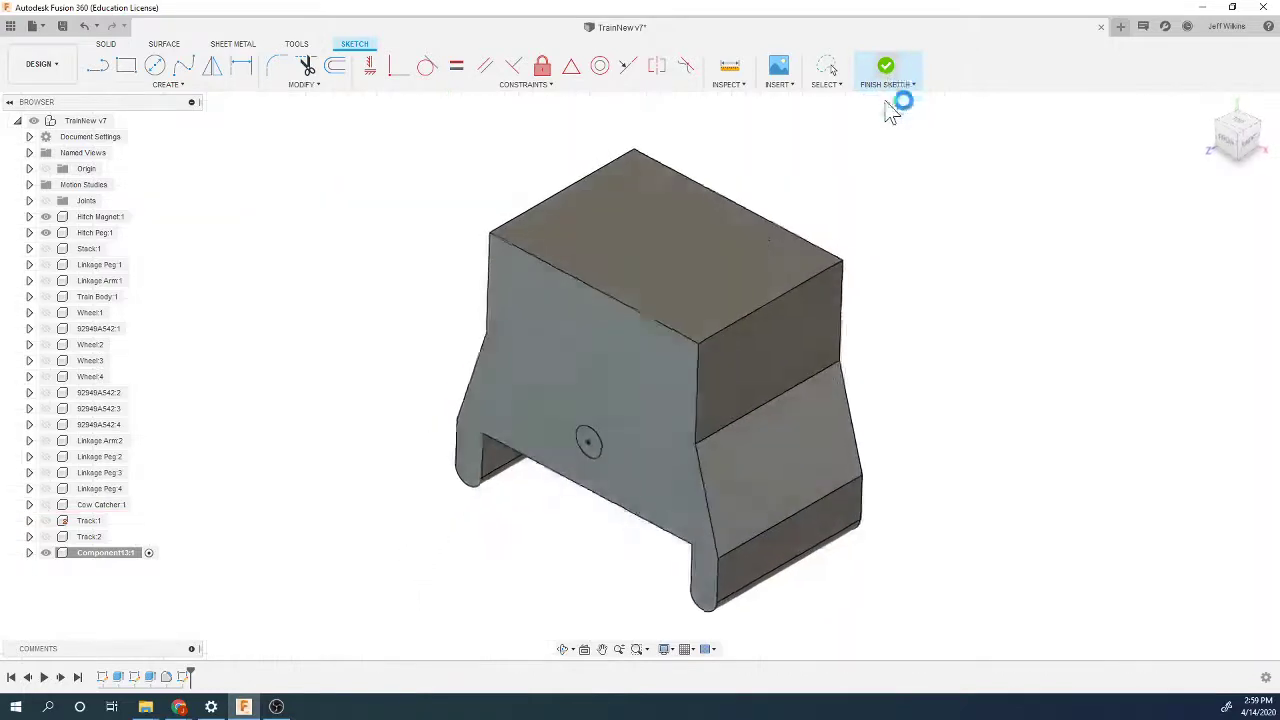
Step: Drill a 0.25 in diameter, 0.5 in deep hole at the sketched point on the cab's front face
left_click(180, 70)
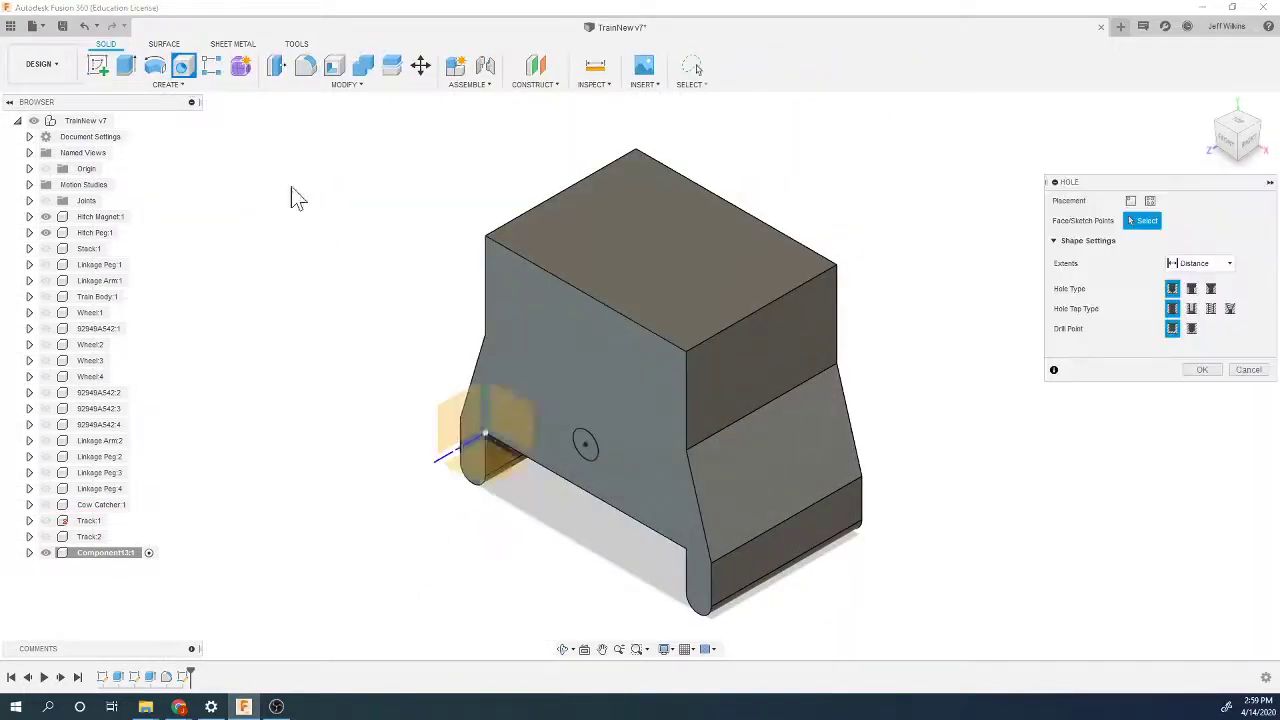
left_click(585, 444)
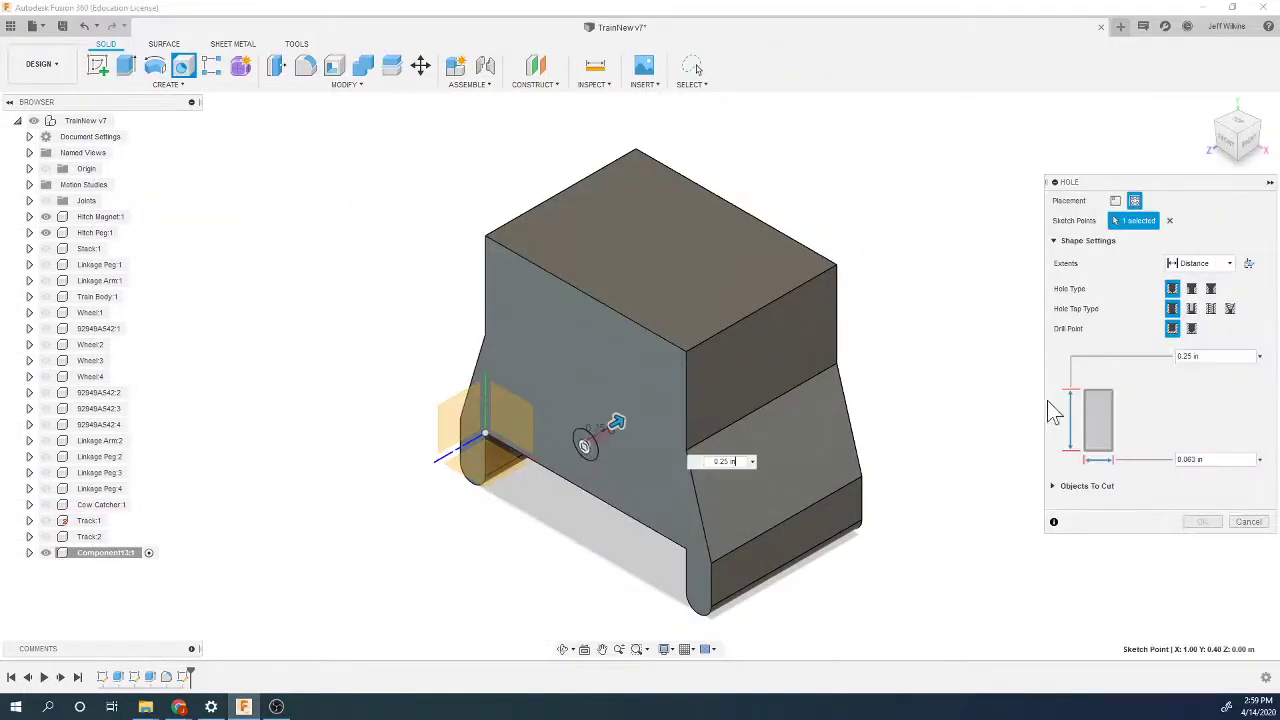
left_click(1190, 459)
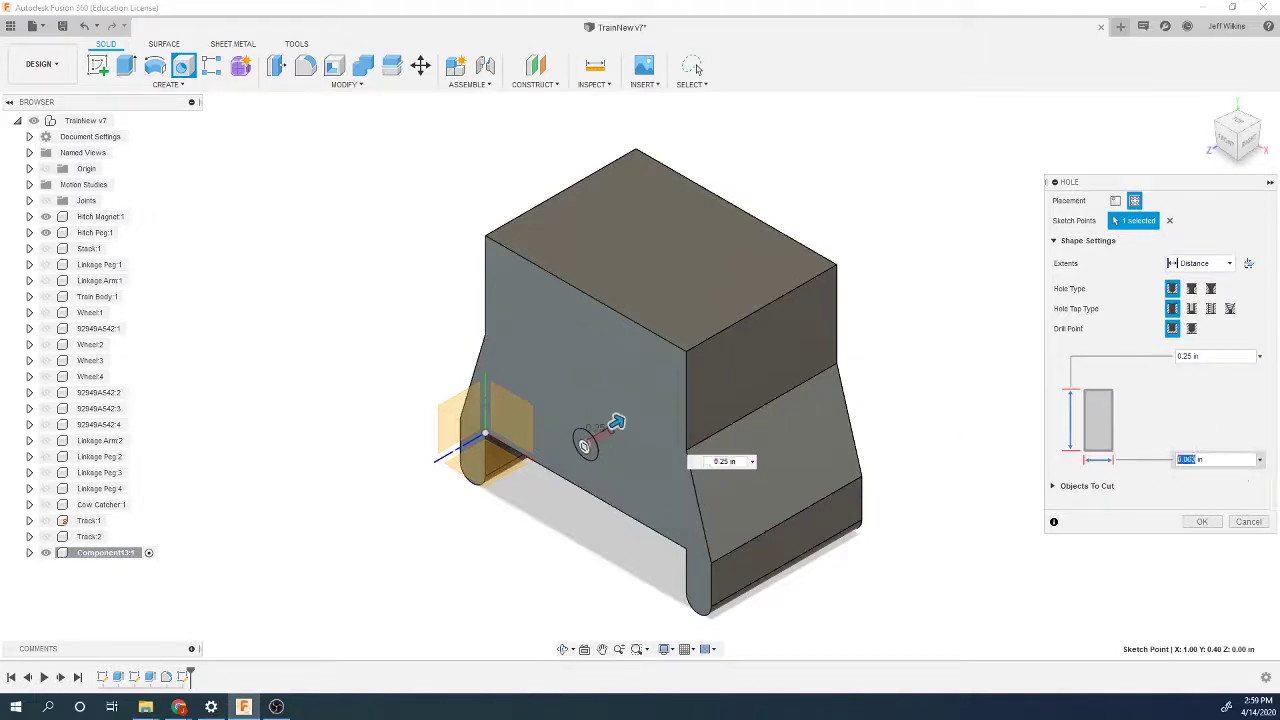
type(".25")
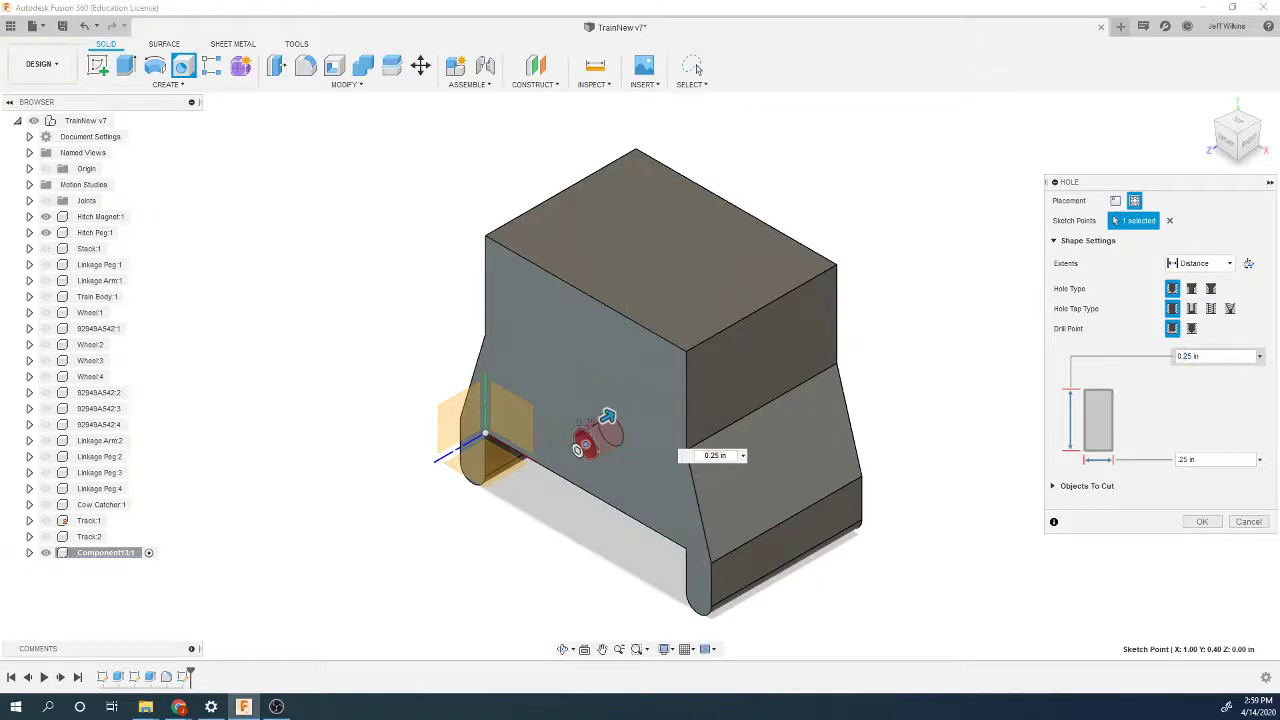
type("5")
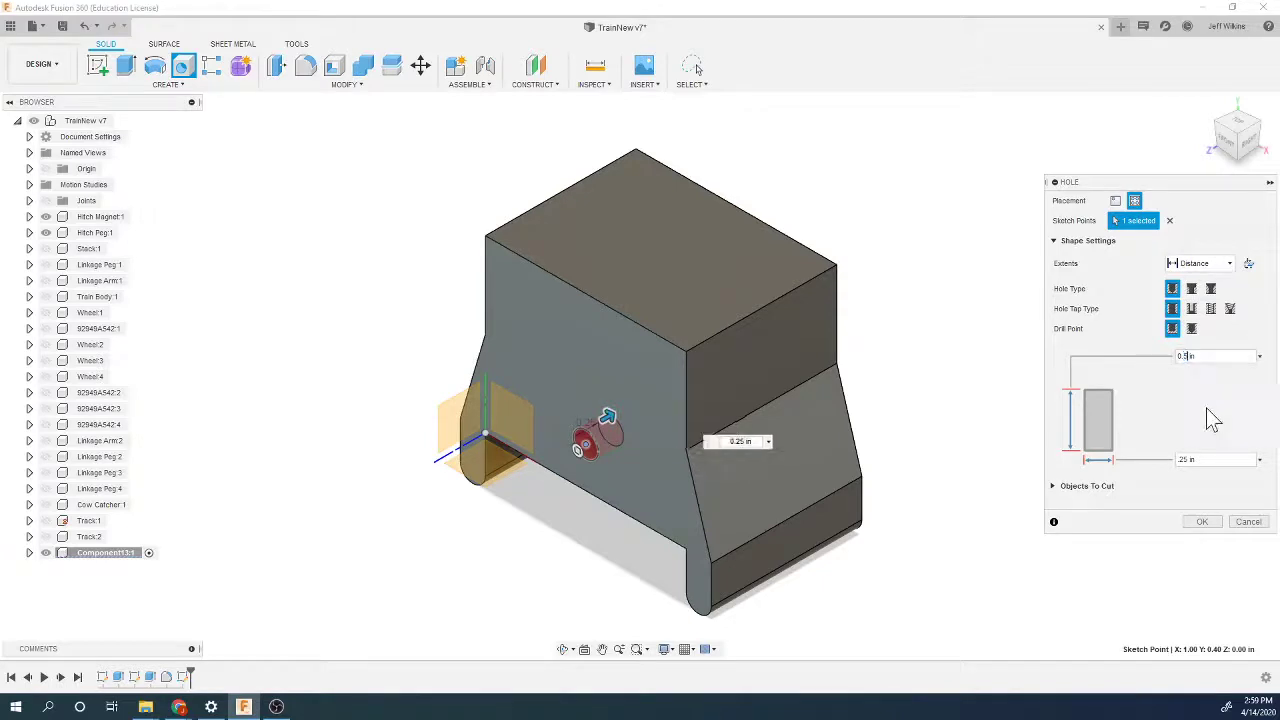
left_click(1203, 522)
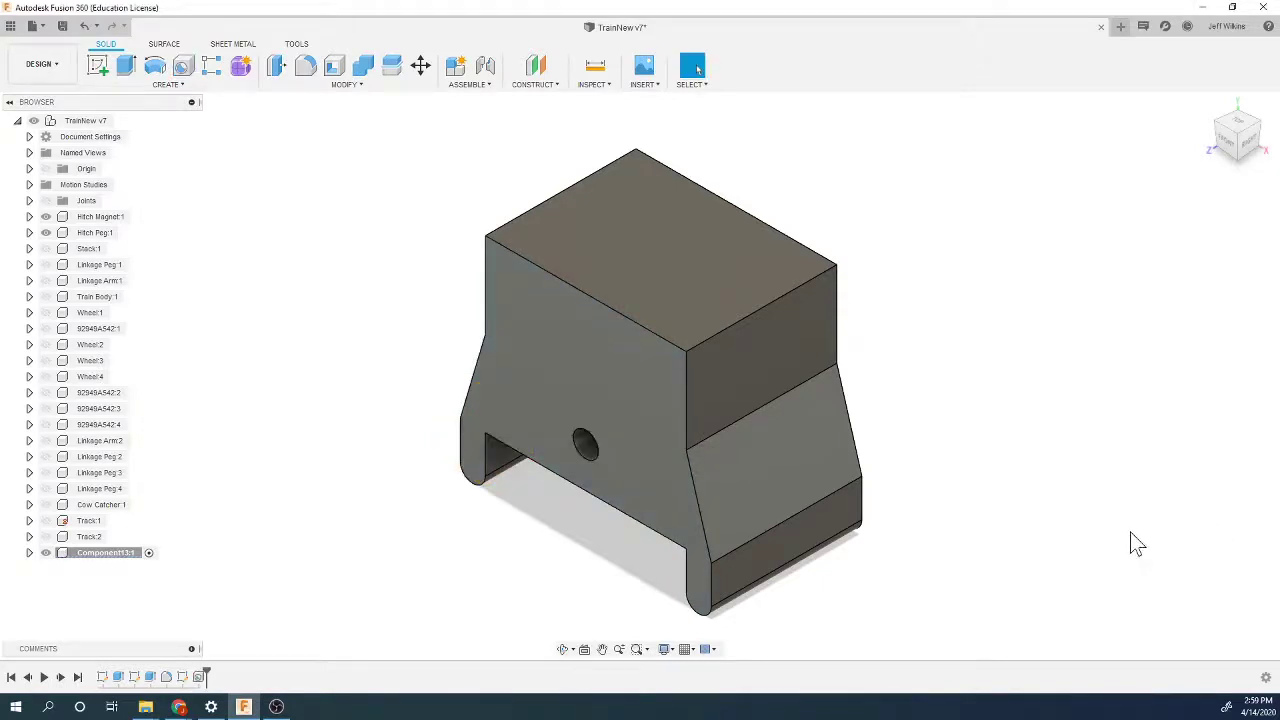
Step: Show Train Body:1 and drag the cab block clear of it to the right
scroll(1130, 533, "down", 3)
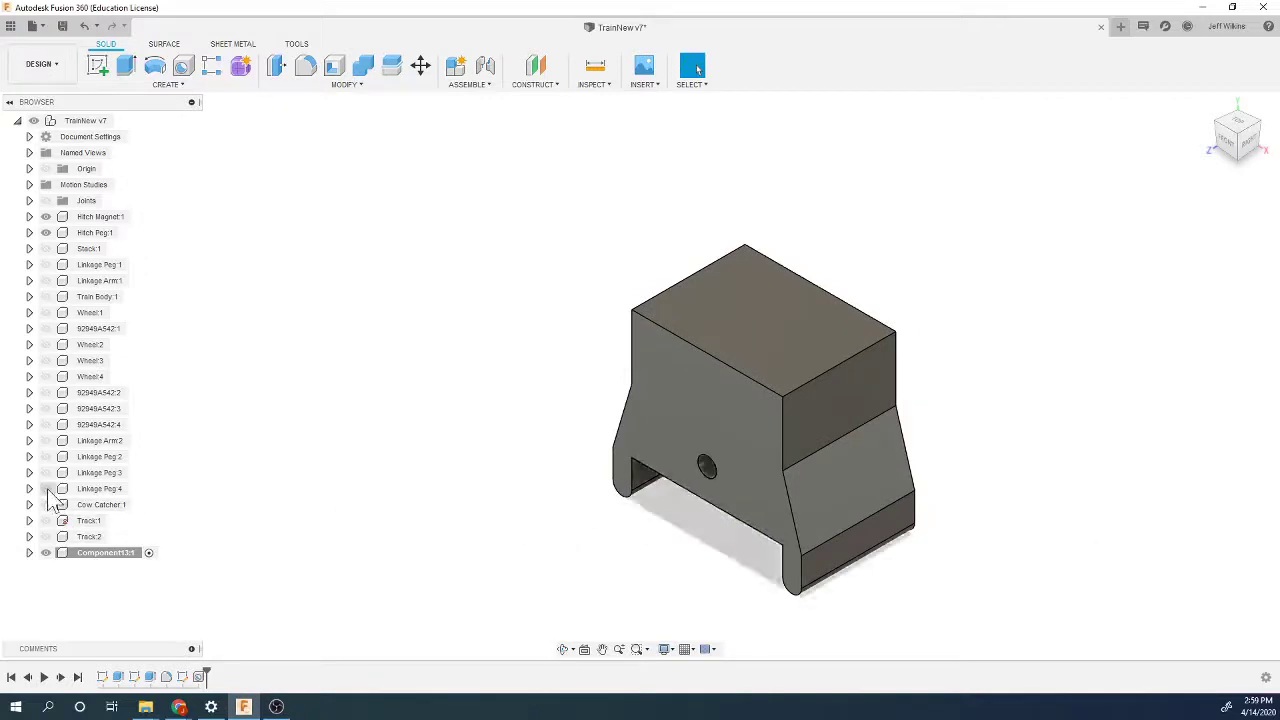
left_click(46, 297)
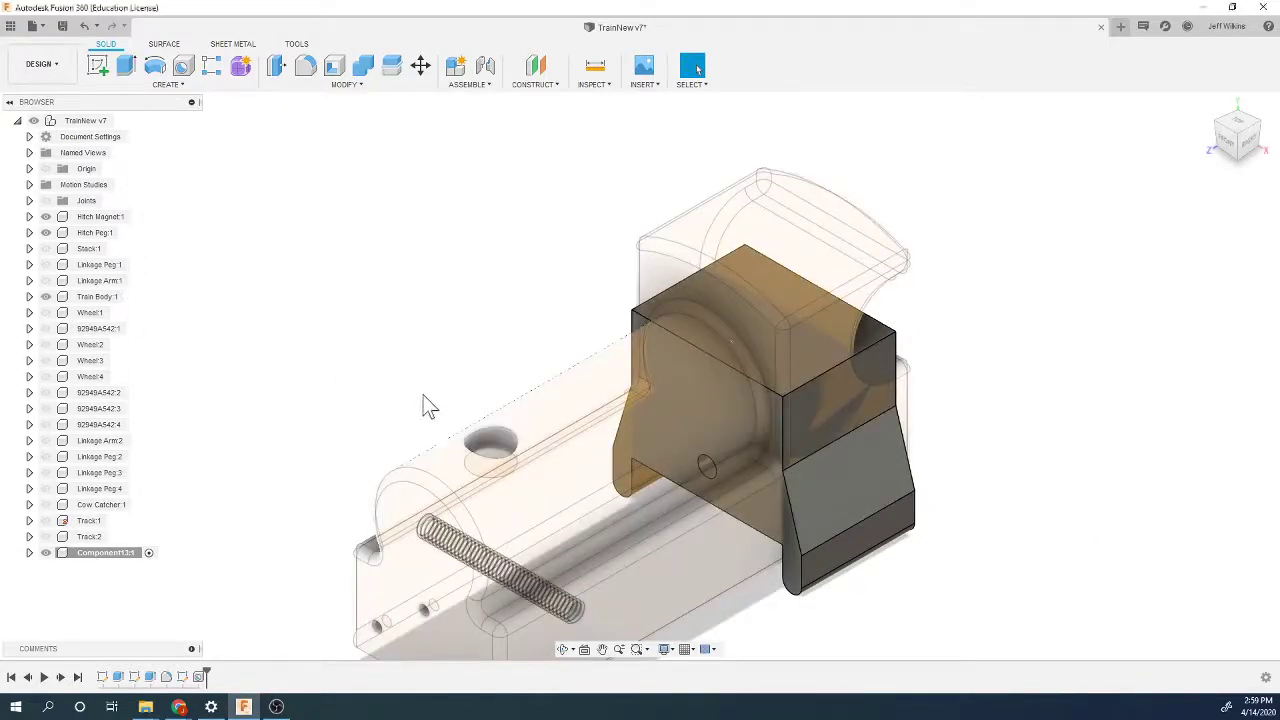
scroll(389, 446, "down", 3)
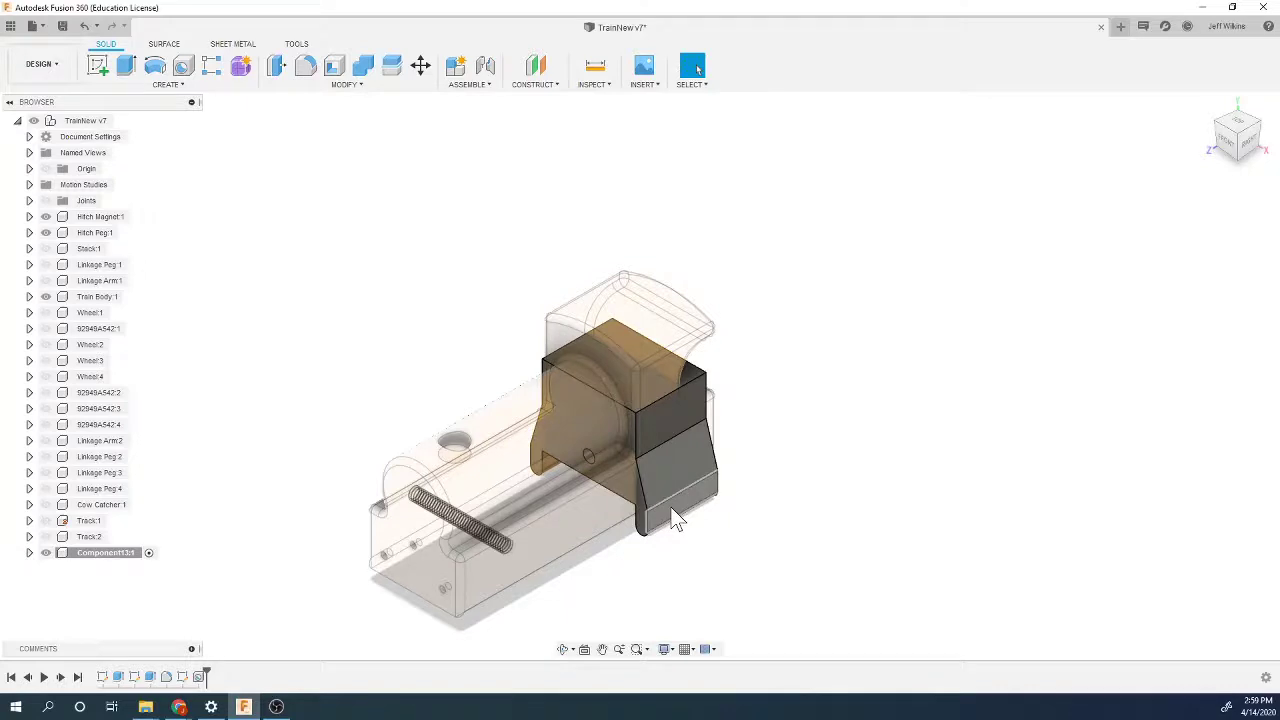
left_click_drag(670, 506, 860, 413)
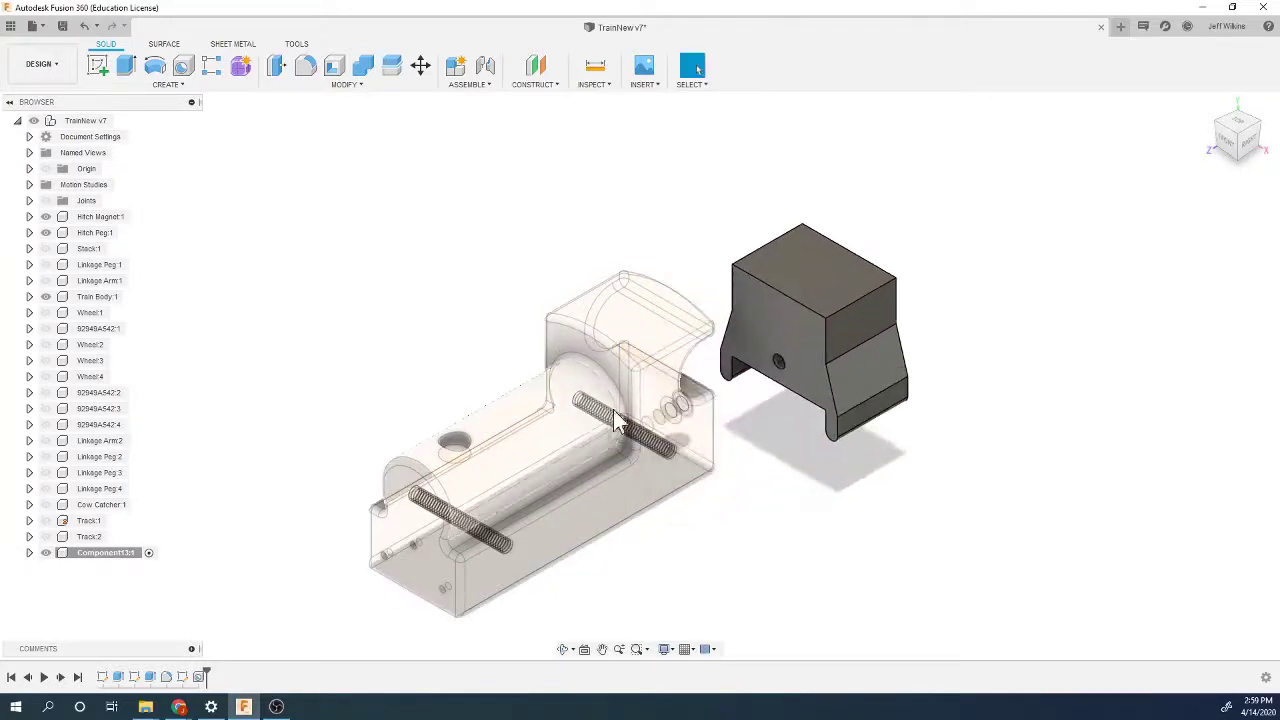
left_click_drag(1250, 145, 1224, 143)
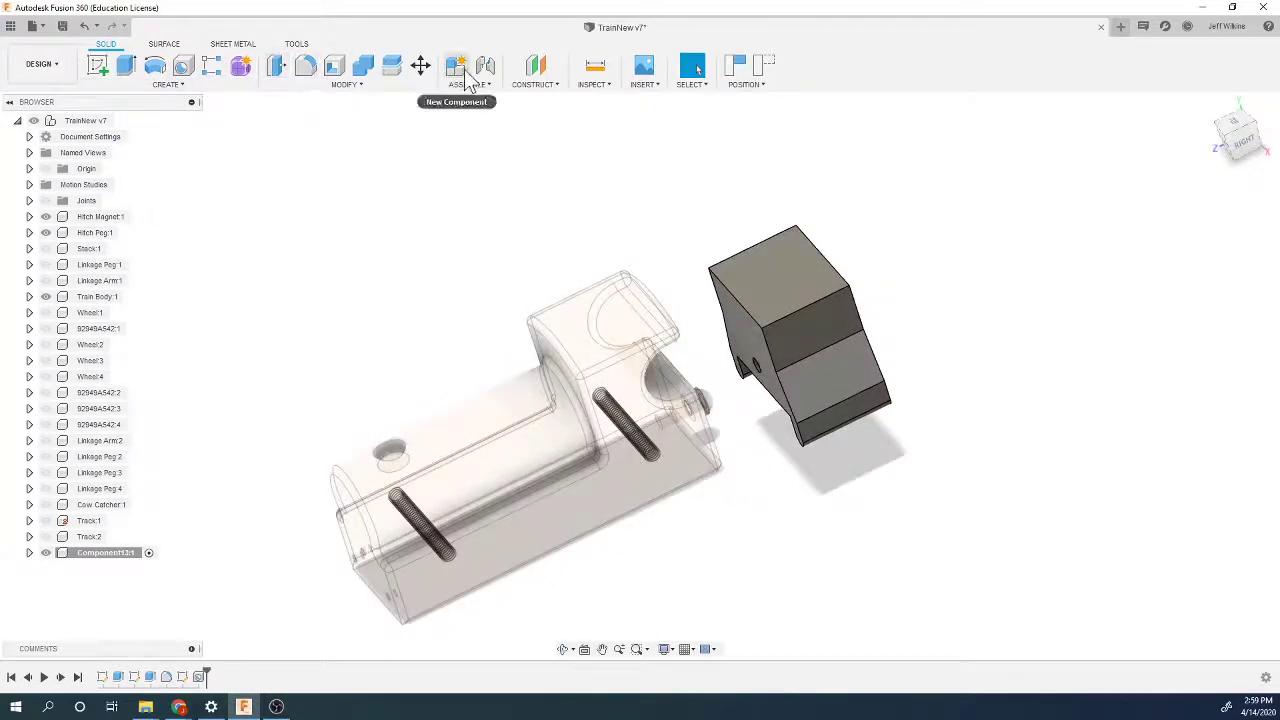
Step: Joint Component13:1 onto Hitch Peg:1 behind the train body with an Offset Z of -0.30 in
left_click(420, 65)
left_click(648, 355)
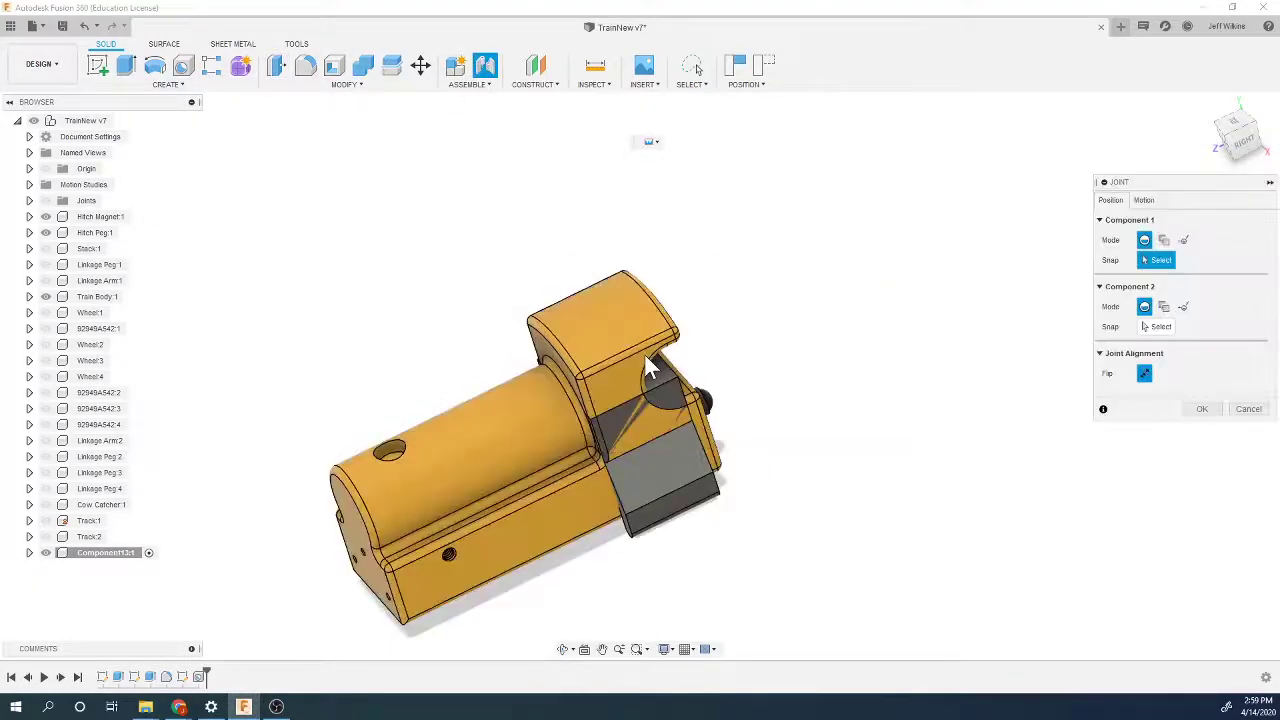
scroll(598, 480, "up", 5)
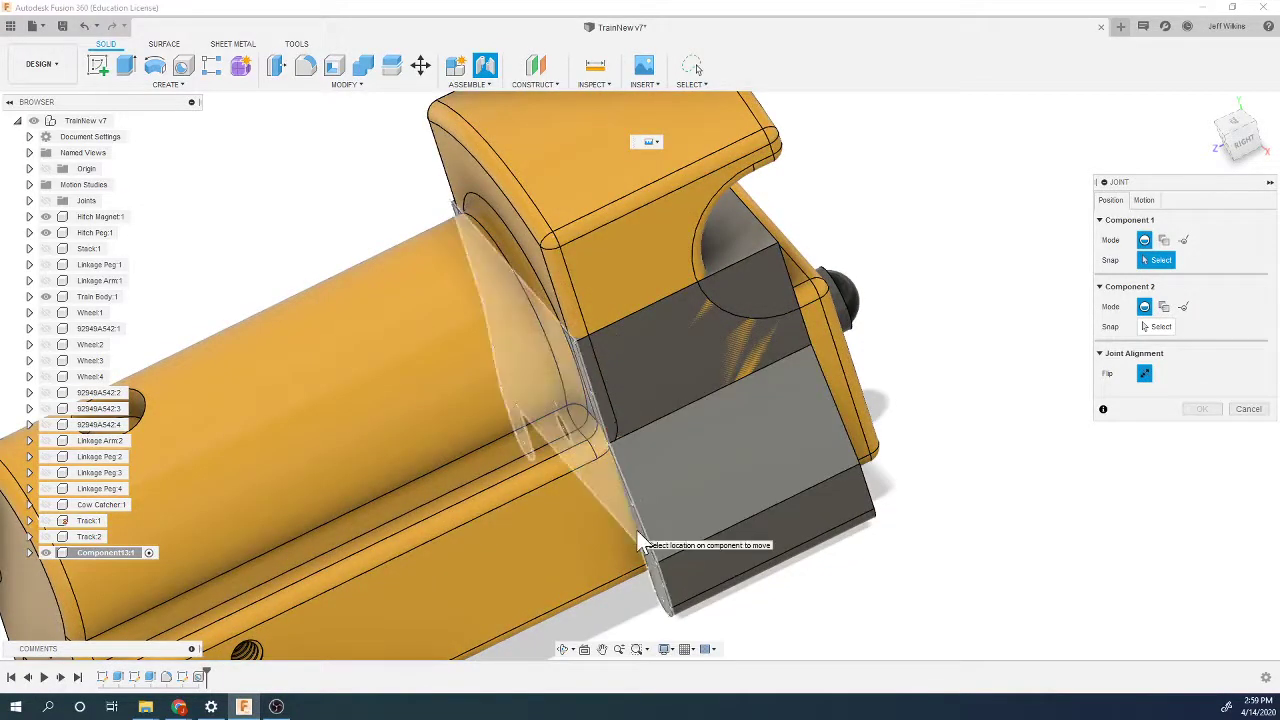
left_click(561, 428)
scroll(653, 515, "down", 5)
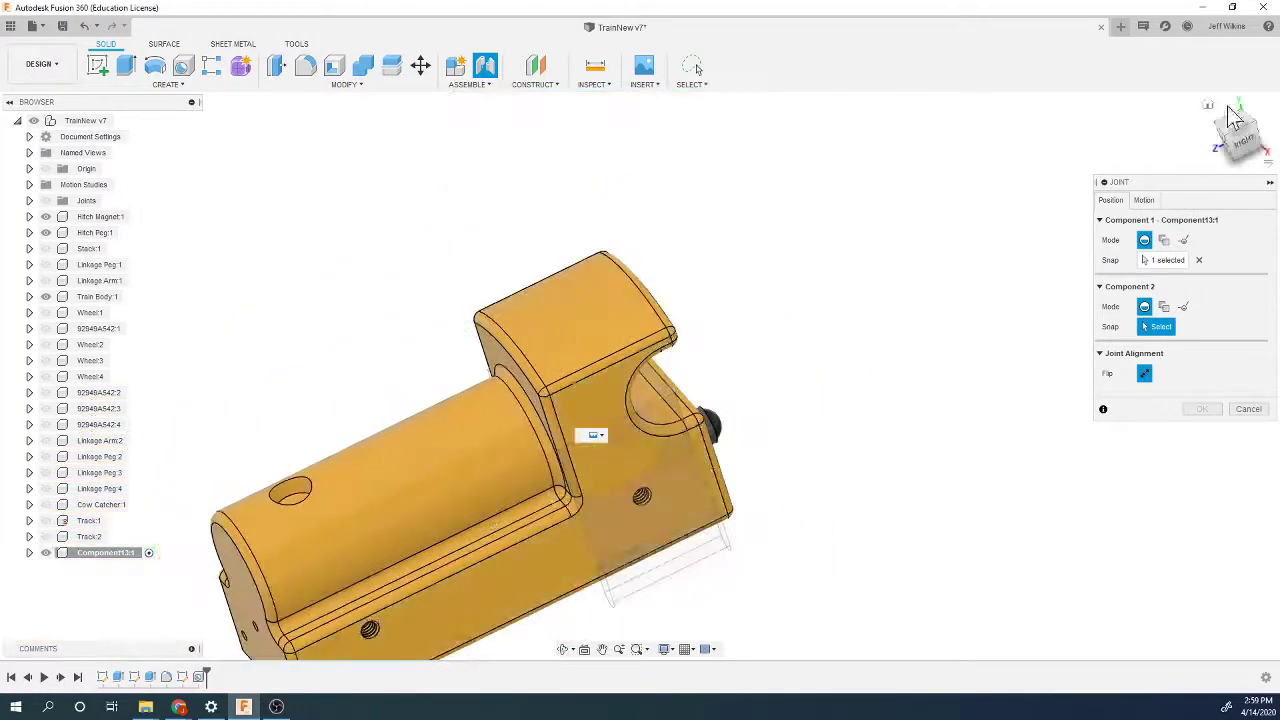
middle_click_drag(634, 371, 838, 428, "shift")
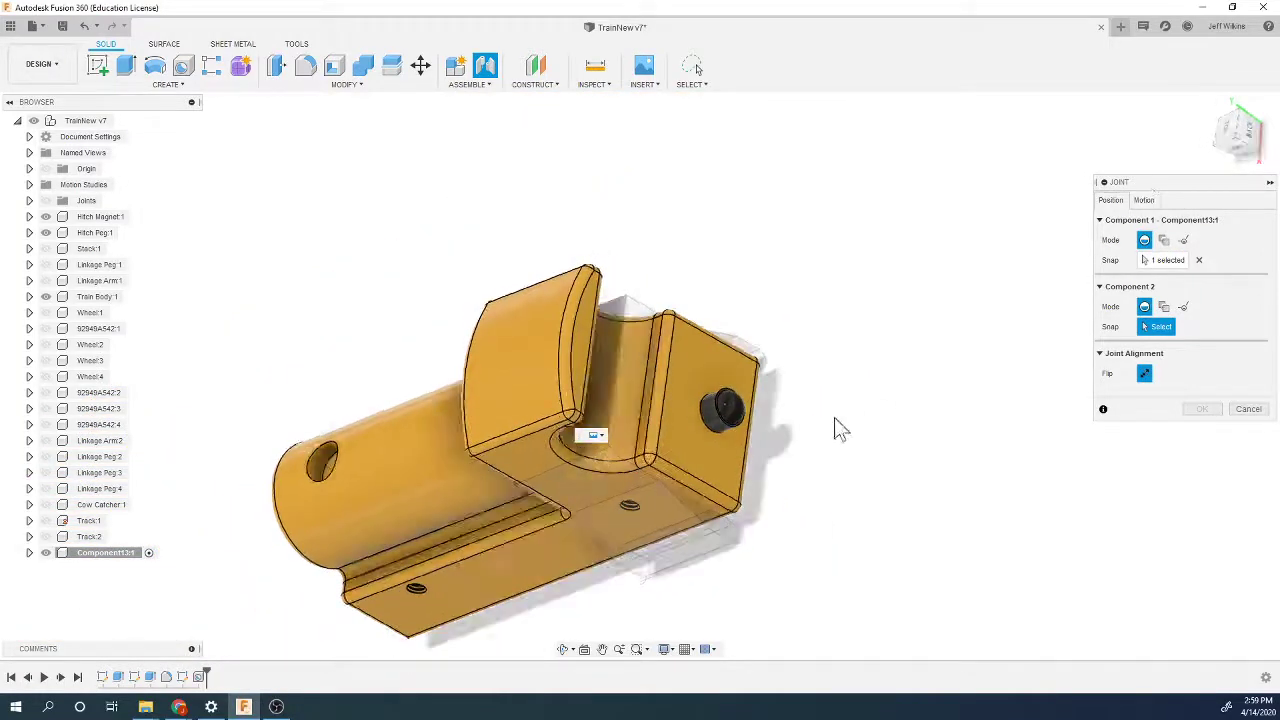
scroll(726, 426, "up", 3)
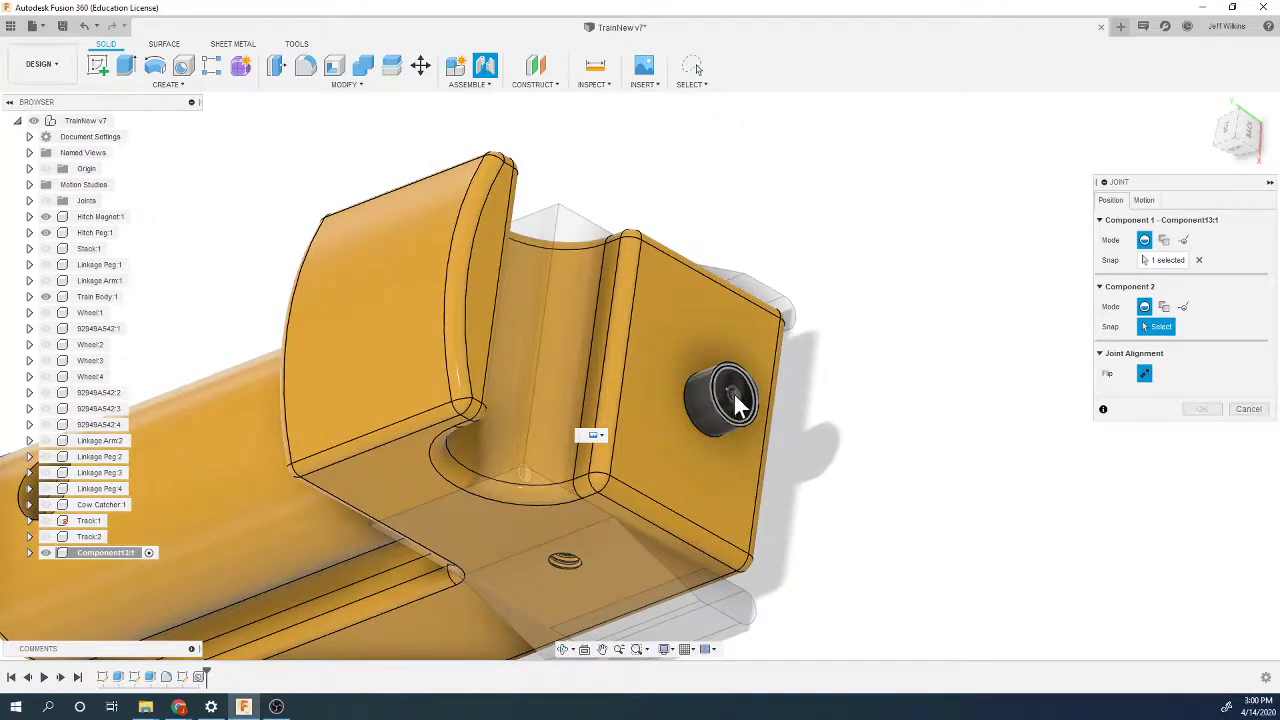
left_click(732, 402)
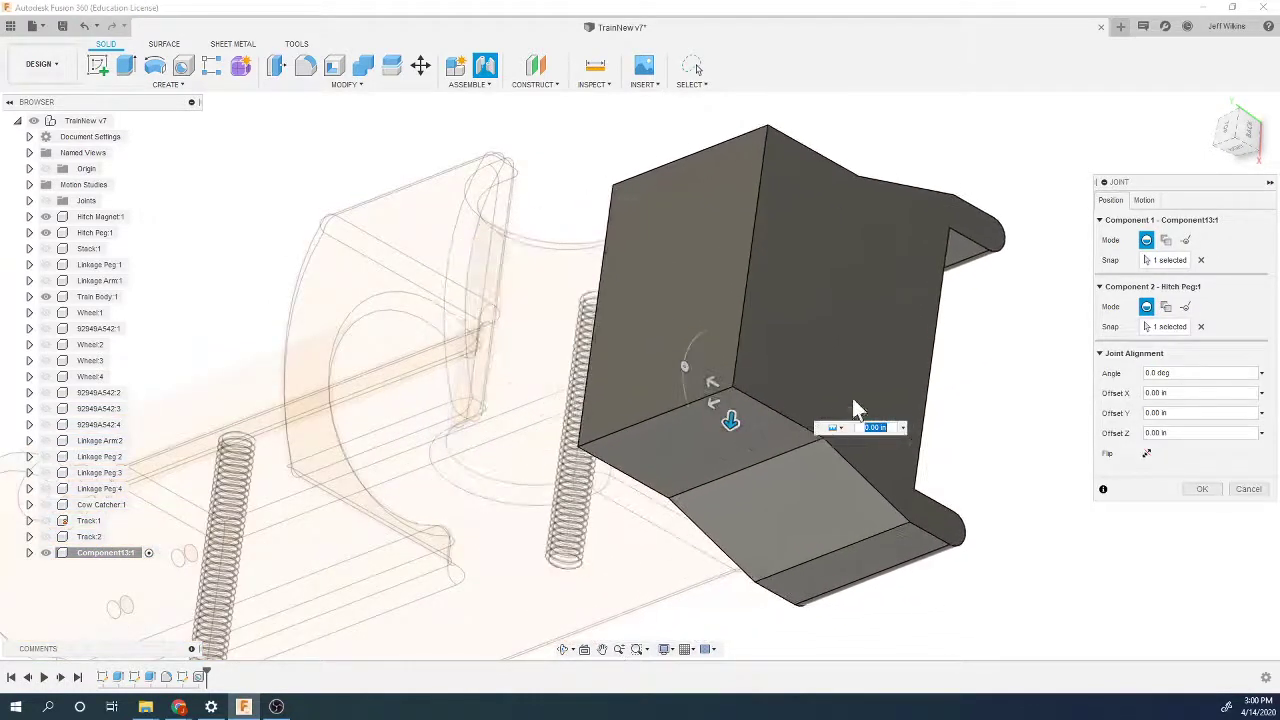
left_click_drag(731, 420, 985, 318)
left_click(1208, 106)
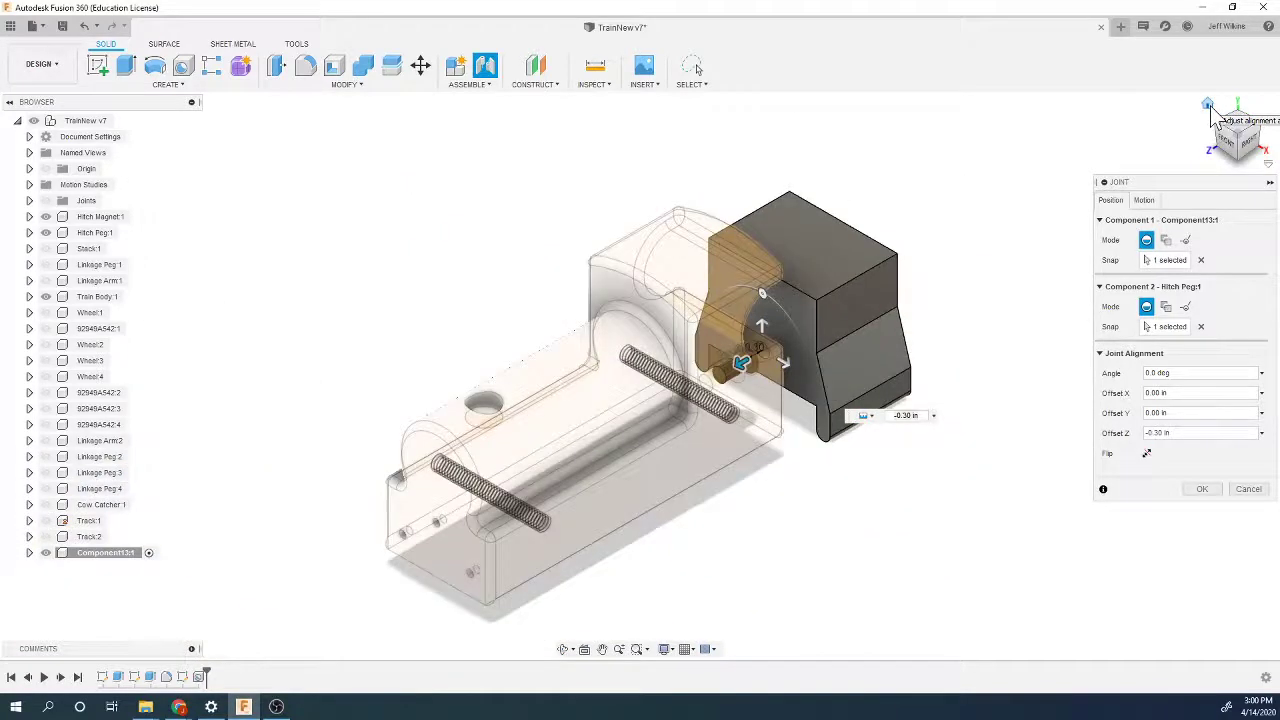
left_click(1214, 490)
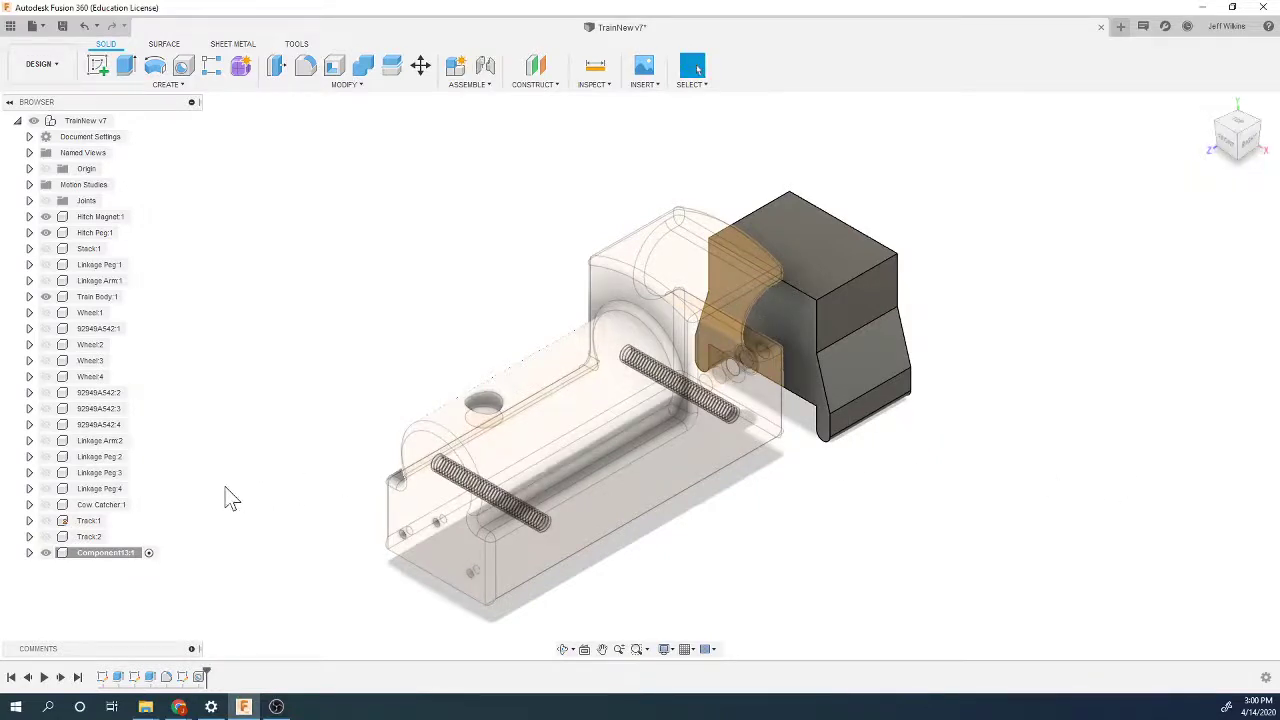
Step: Activate TrainNew v7, show Track:1, Track:2 and Wheel:1–4, and view the train from the right
left_click(123, 121)
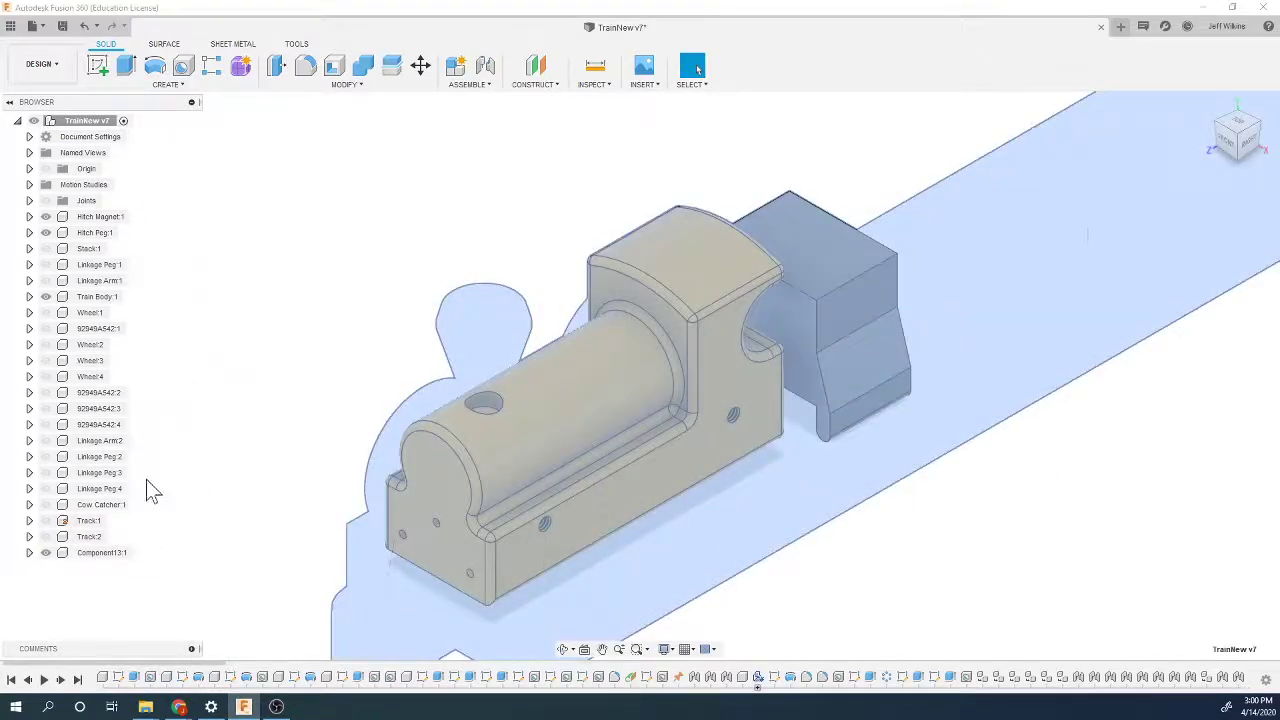
left_click(45, 520)
left_click(45, 536)
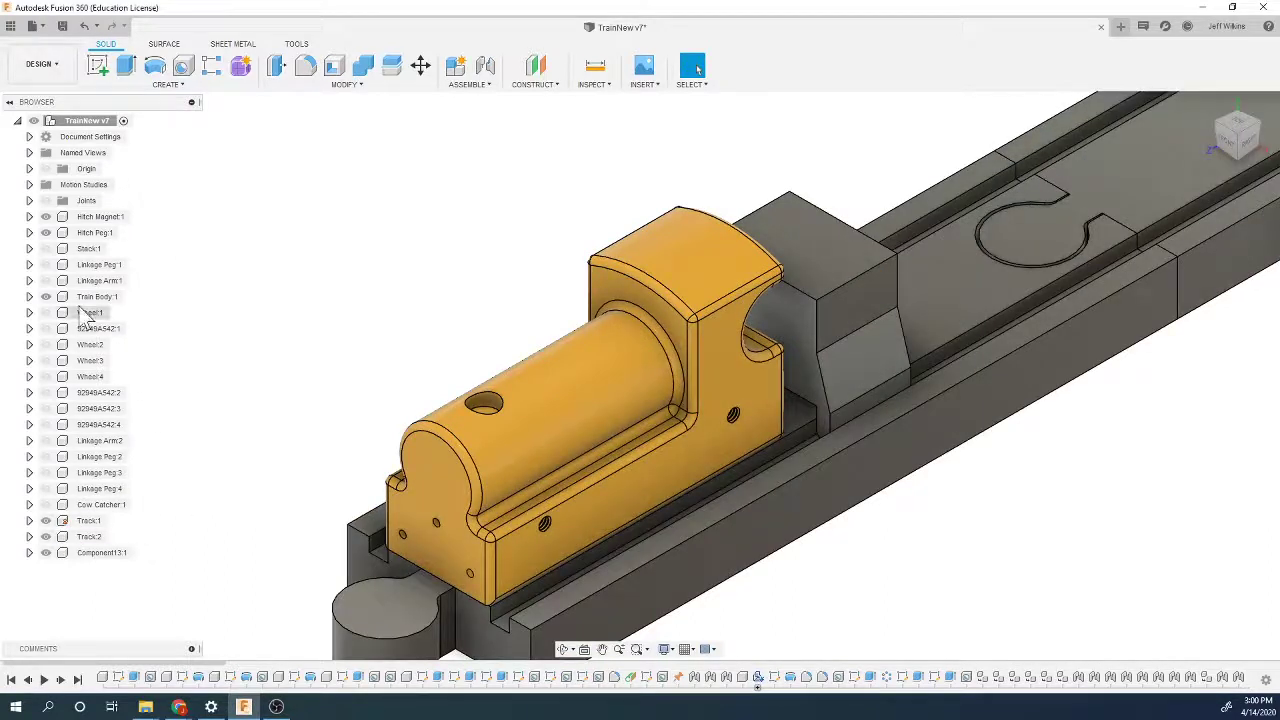
left_click(45, 312)
left_click(45, 344)
left_click(45, 360)
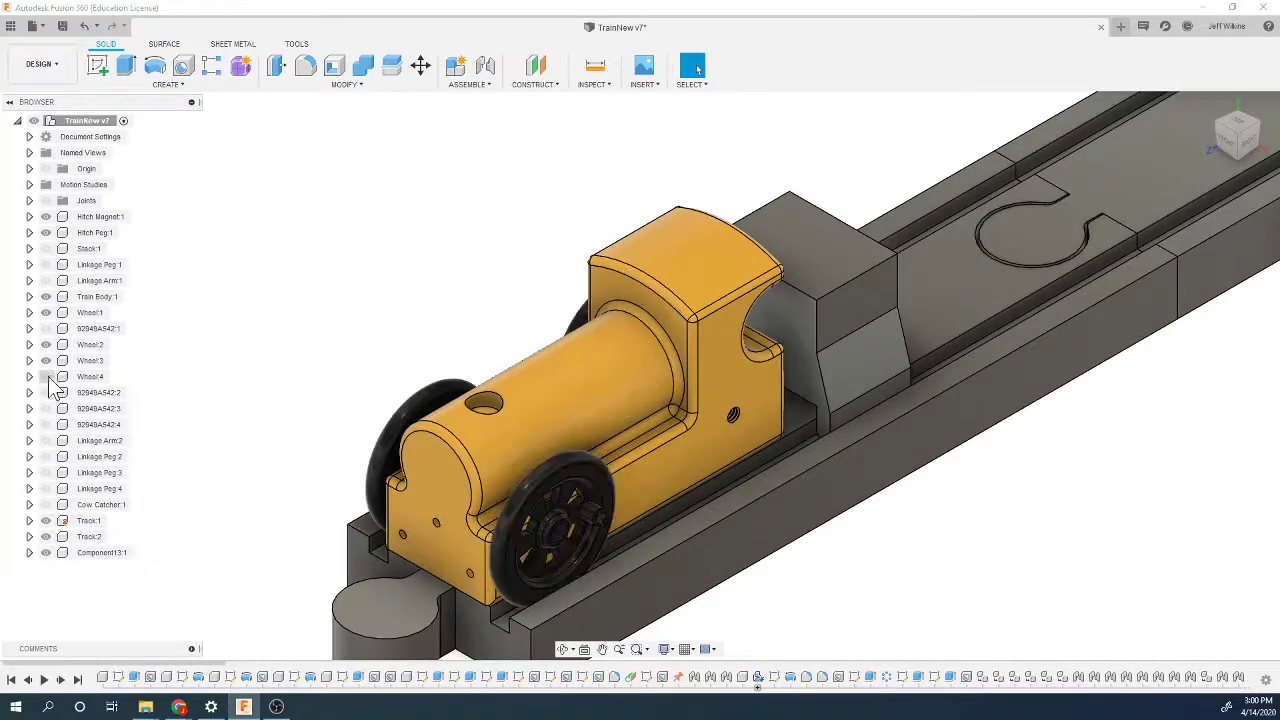
left_click(45, 376)
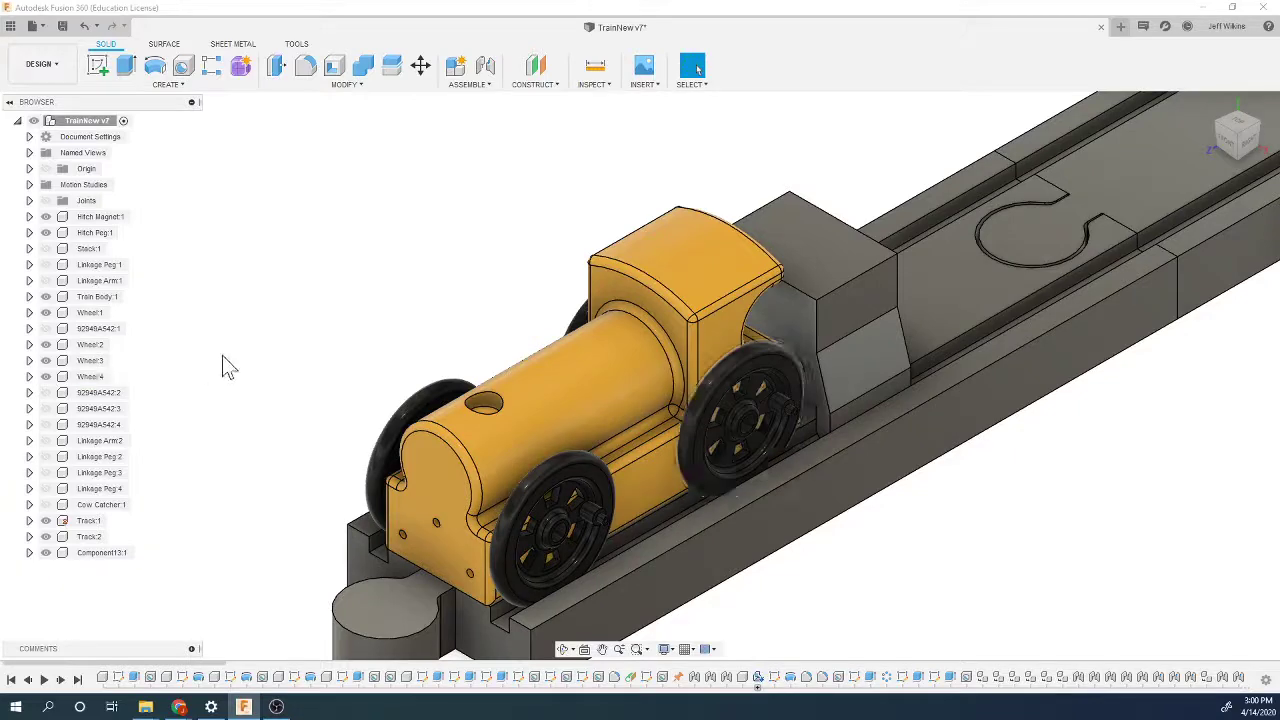
left_click(1255, 148)
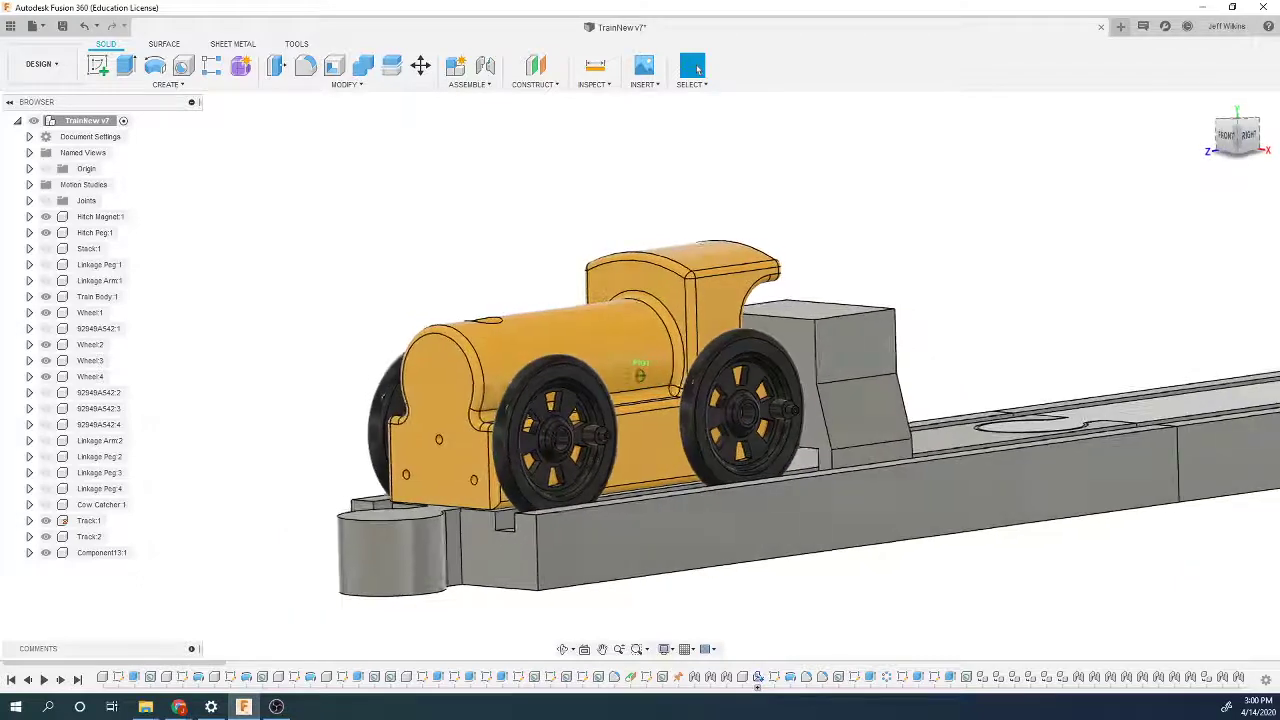
scroll(843, 457, "up", 5)
scroll(844, 446, "up", 2)
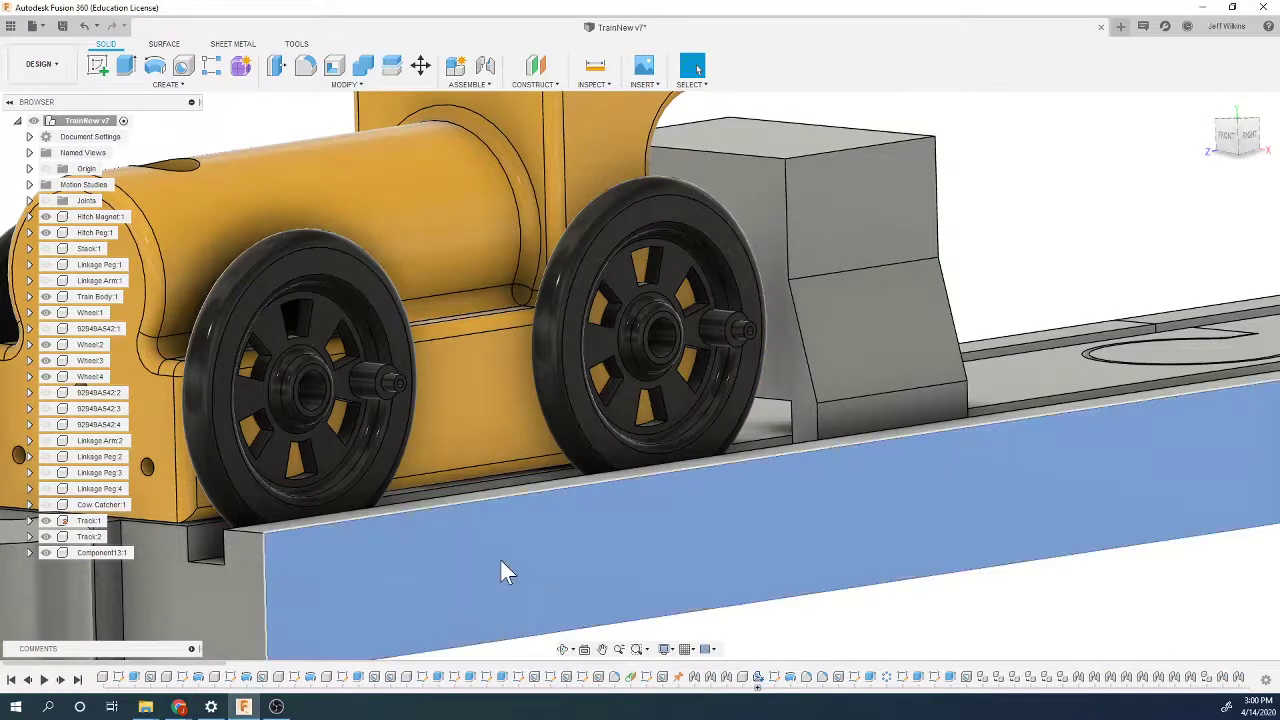
Step: Set Track:1 to partial opacity through Opacity Control
right_click(500, 558)
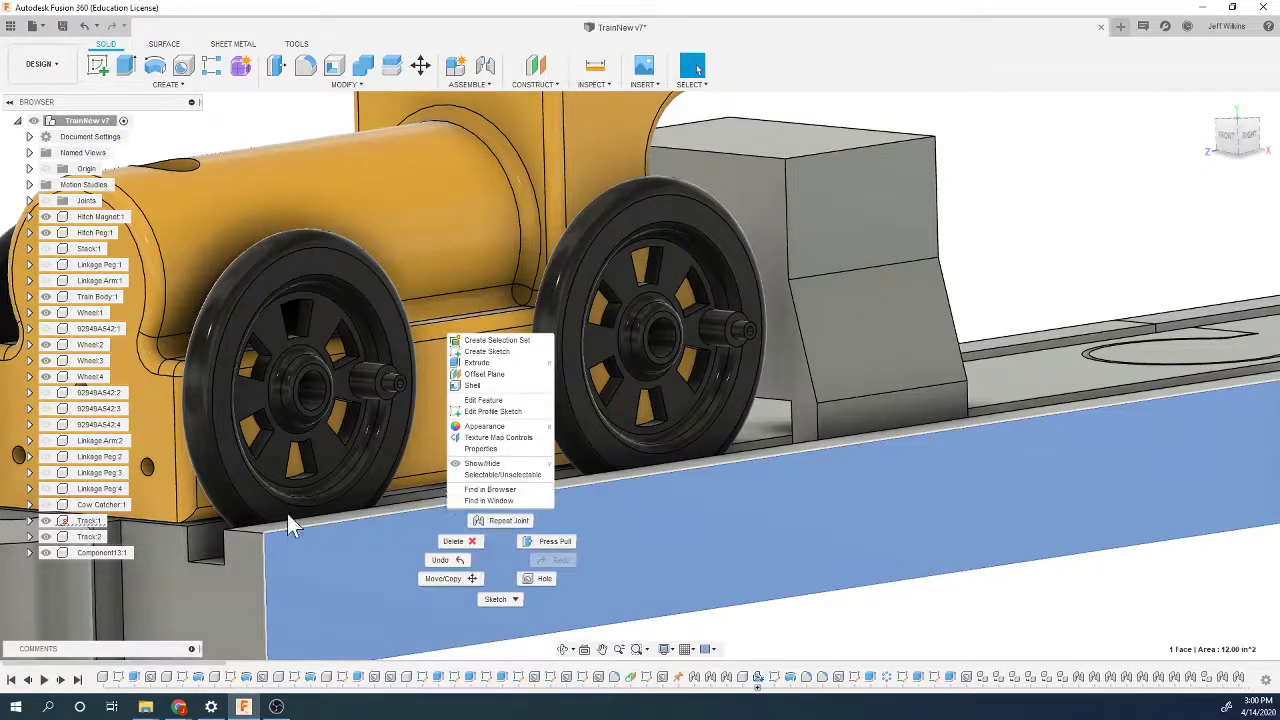
right_click(88, 522)
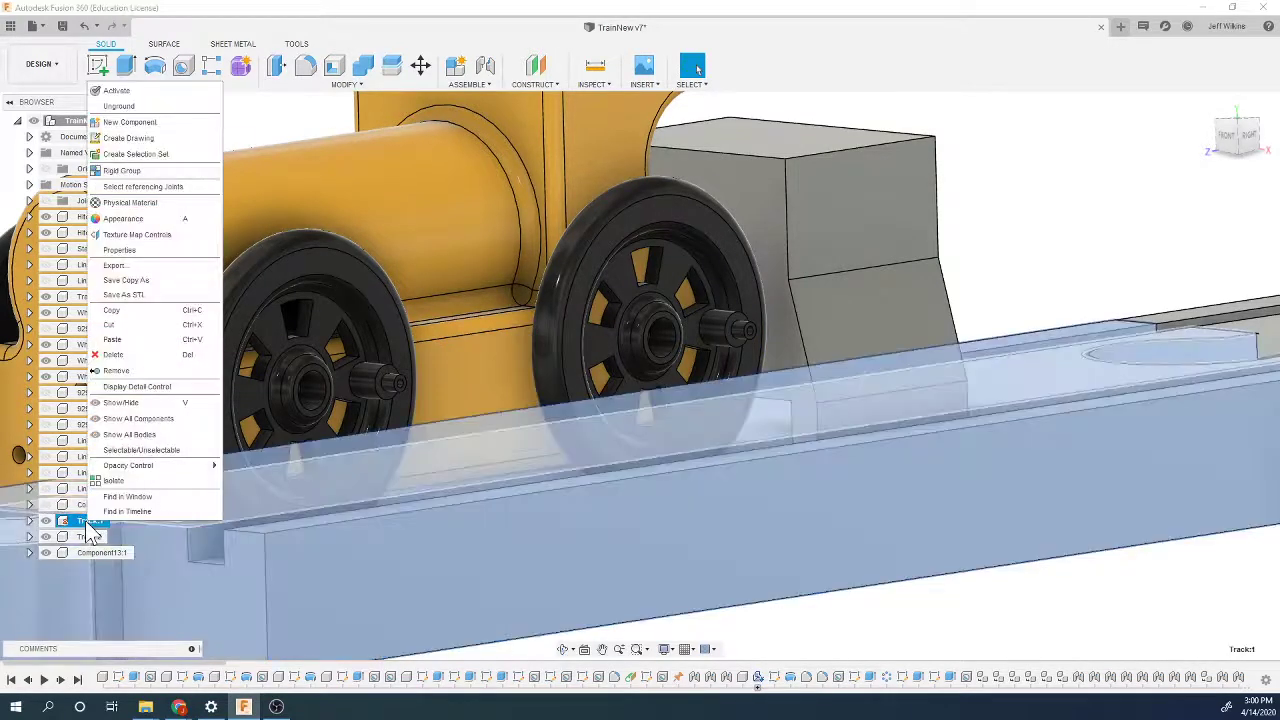
mouse_move(135, 466)
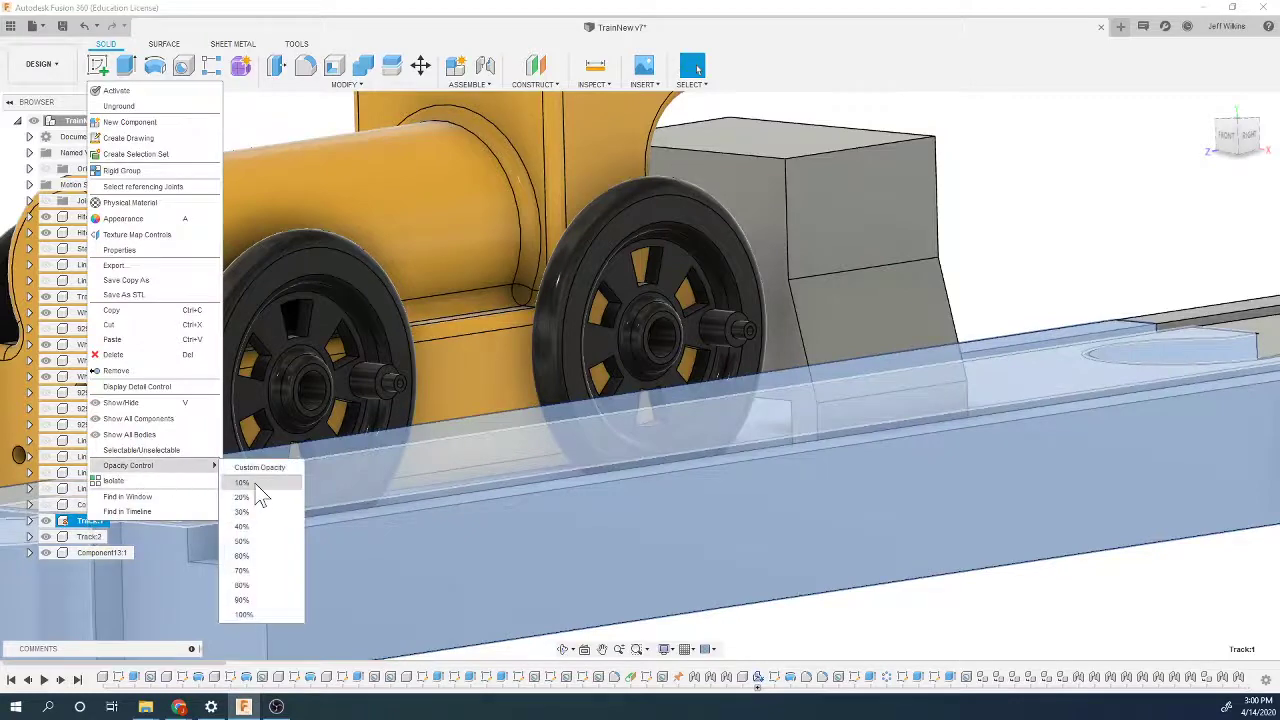
left_click(245, 549)
left_click(1076, 268)
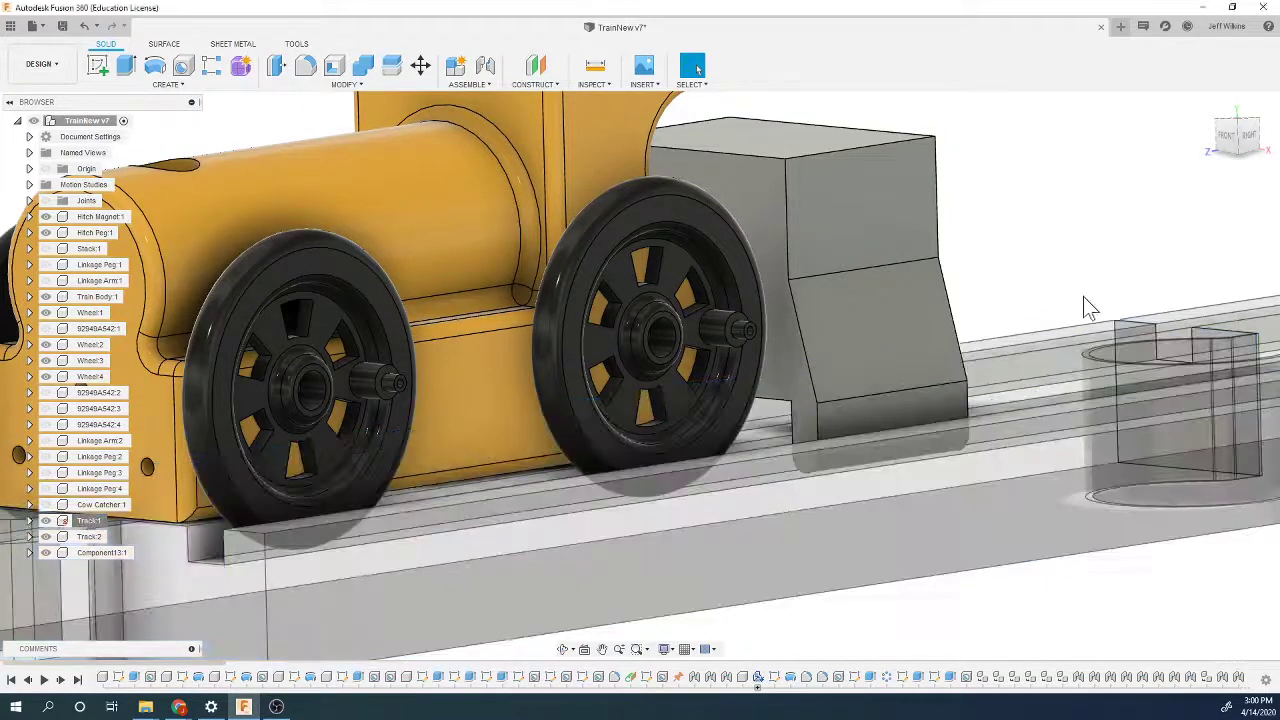
Step: Inspect the cab block's fit behind the rear wheel from the right and angled views
left_click(1248, 136)
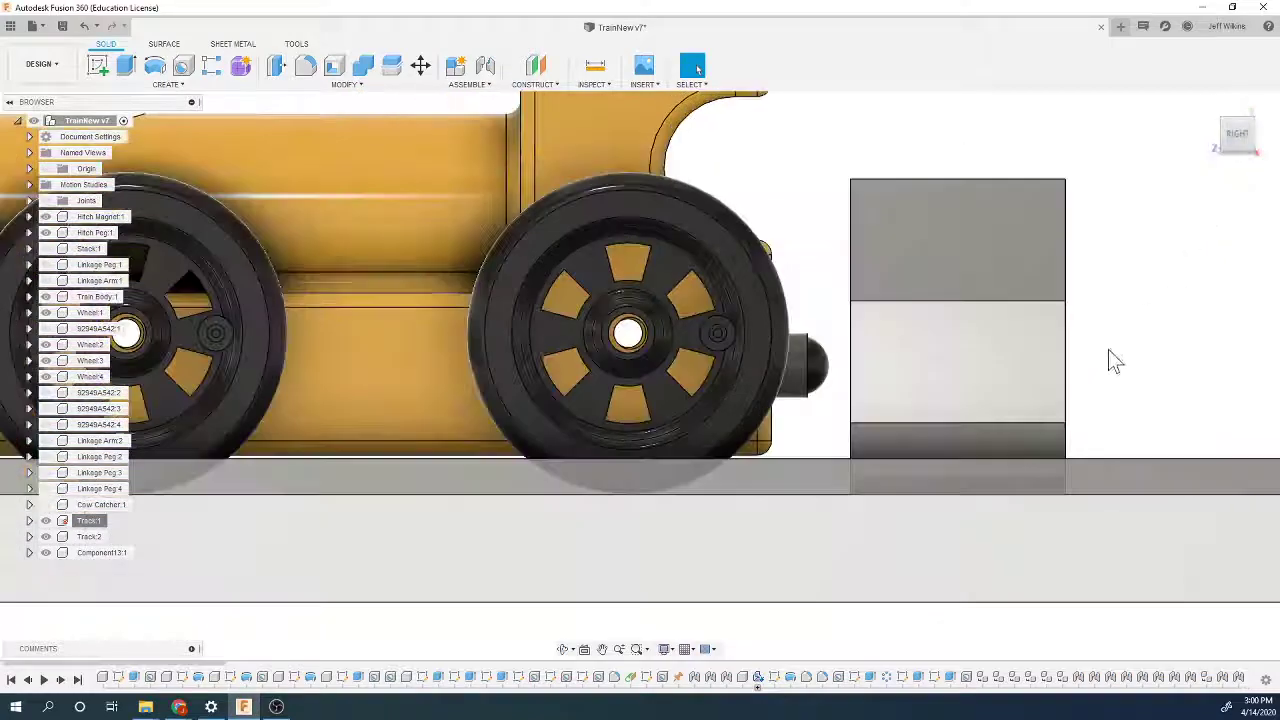
scroll(824, 514, "down", 3)
scroll(877, 500, "up", 6)
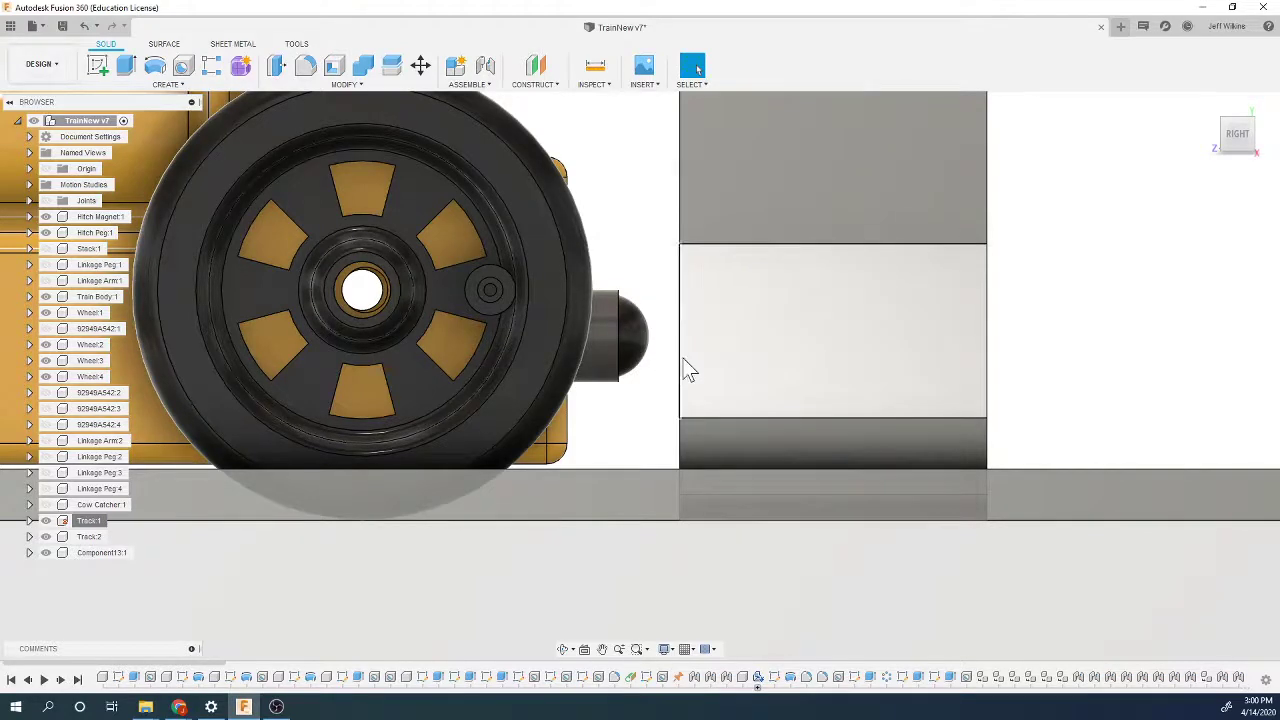
mouse_move(1240, 142)
left_mouse_down()
mouse_move(1252, 132)
mouse_move(1242, 140)
mouse_move(1232, 126)
mouse_move(1238, 138)
left_mouse_up()
middle_click_drag(640, 375, 794, 486, "shift")
scroll(650, 375, "down", 2)
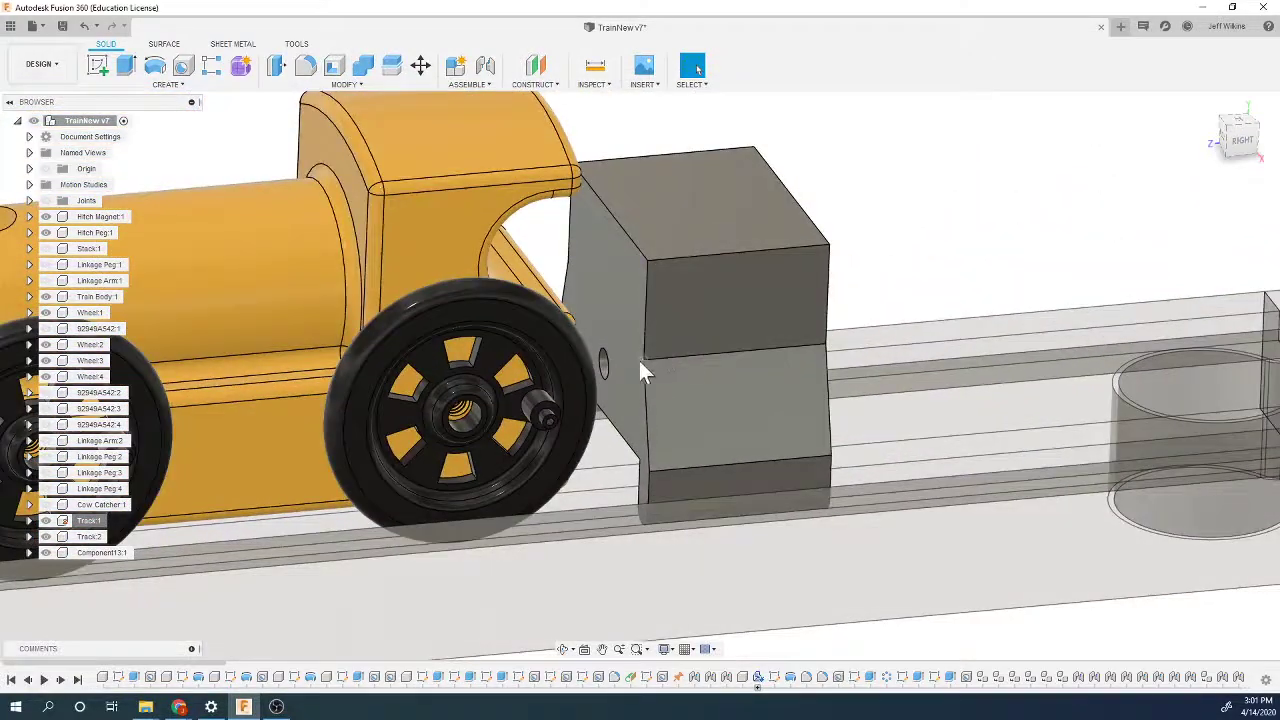